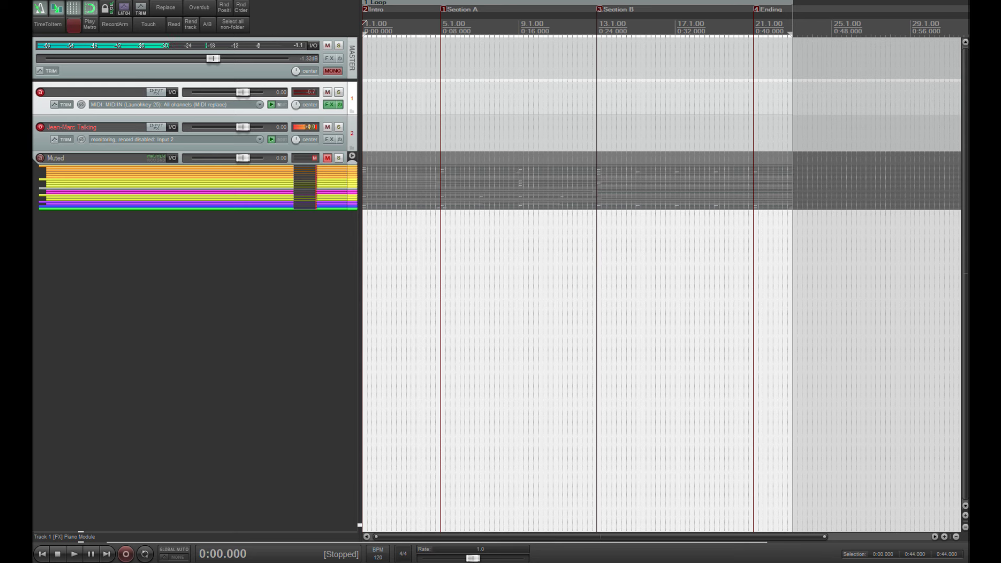
- Play the project from its start through the intro into Section A and stop playback
click(319, 130)
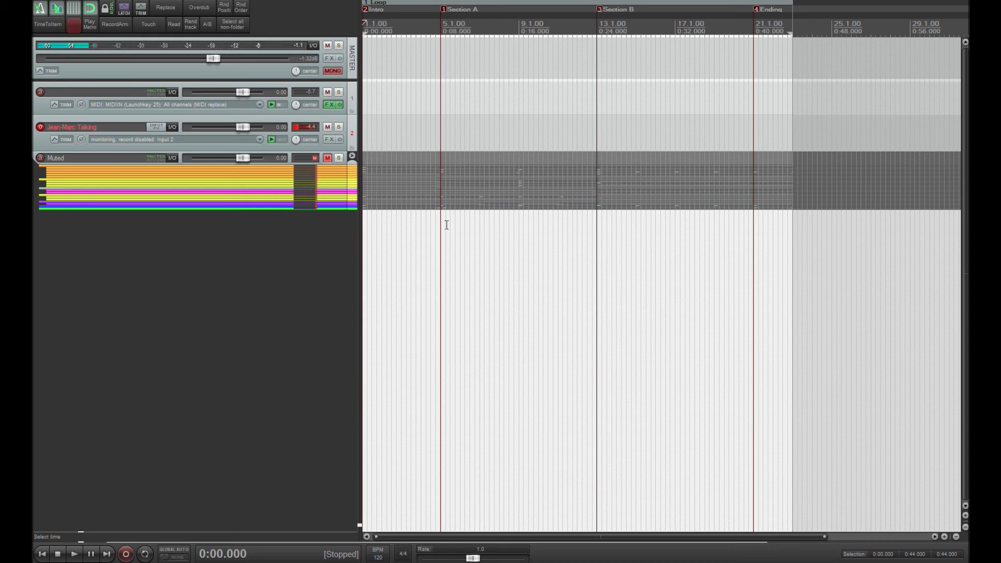
click(431, 423)
key(Home)
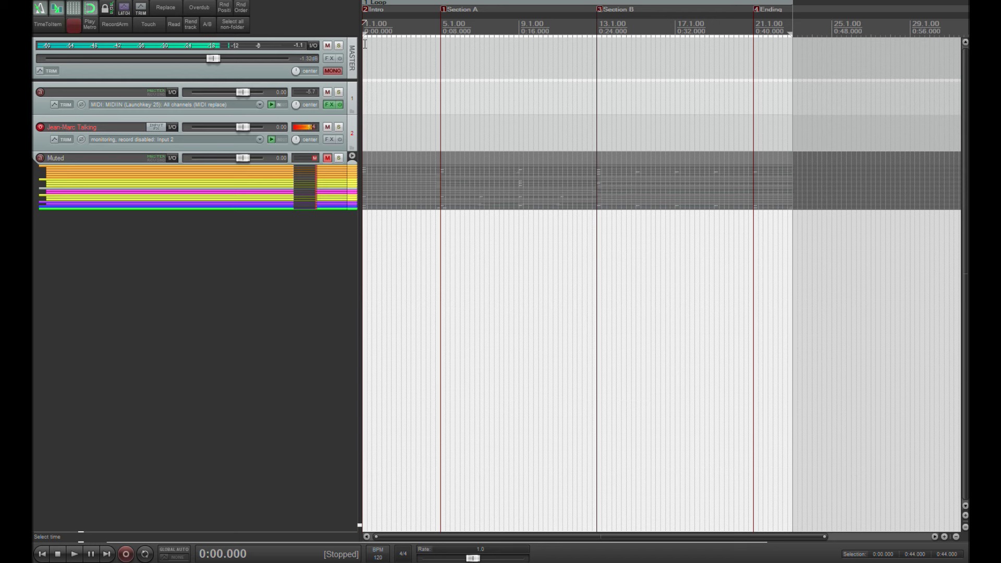
key(space)
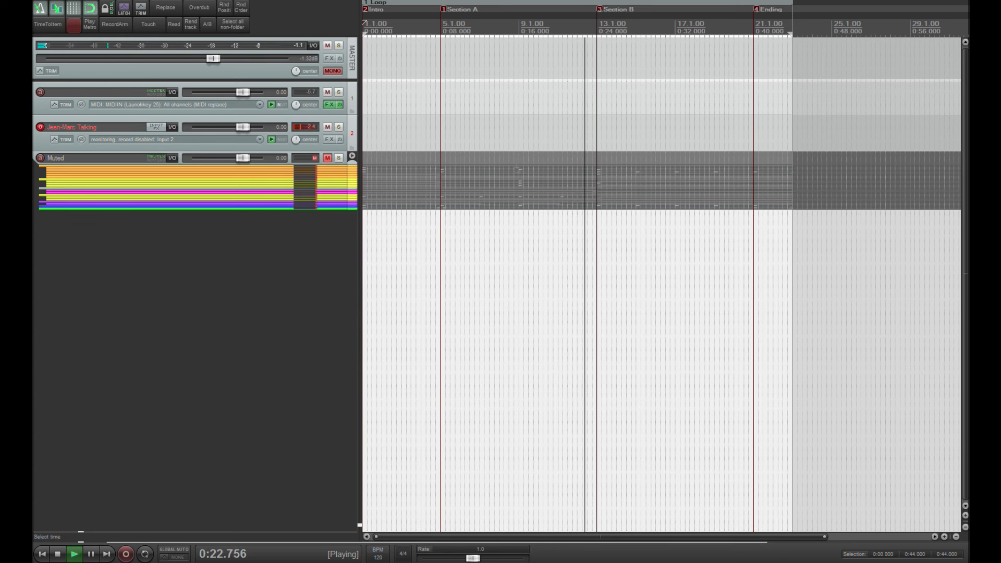
key(space)
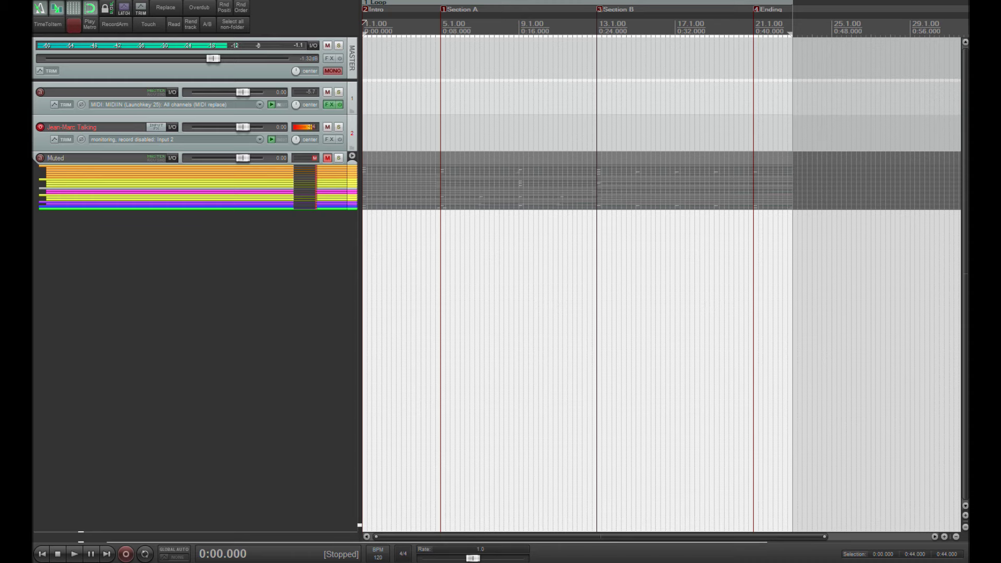
- Switch to the browser, look over the REAPER home page and its feature sections, and return to the project
drag(210, 562, 336, 70)
double_click(451, 82)
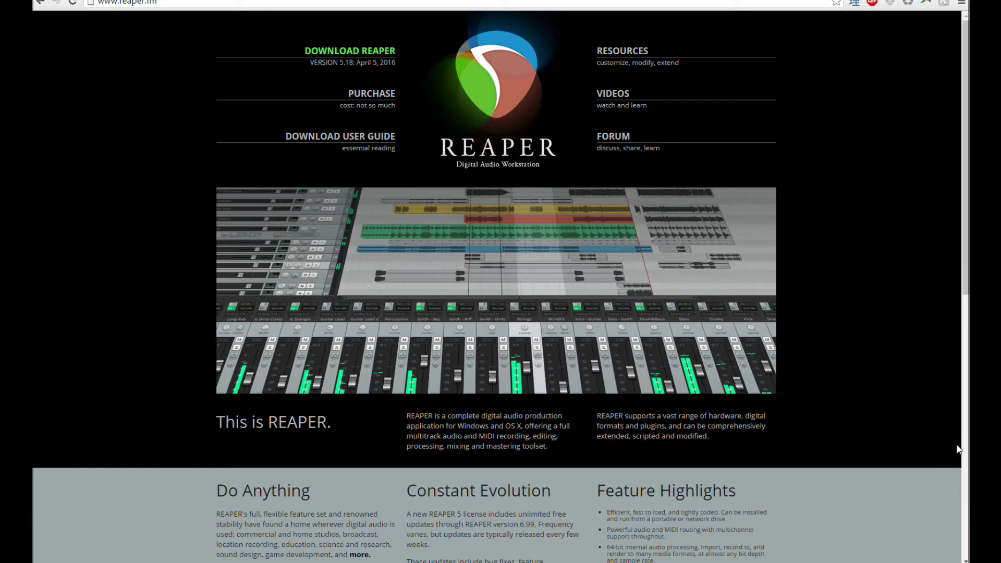
scroll(935, 437, down, 4)
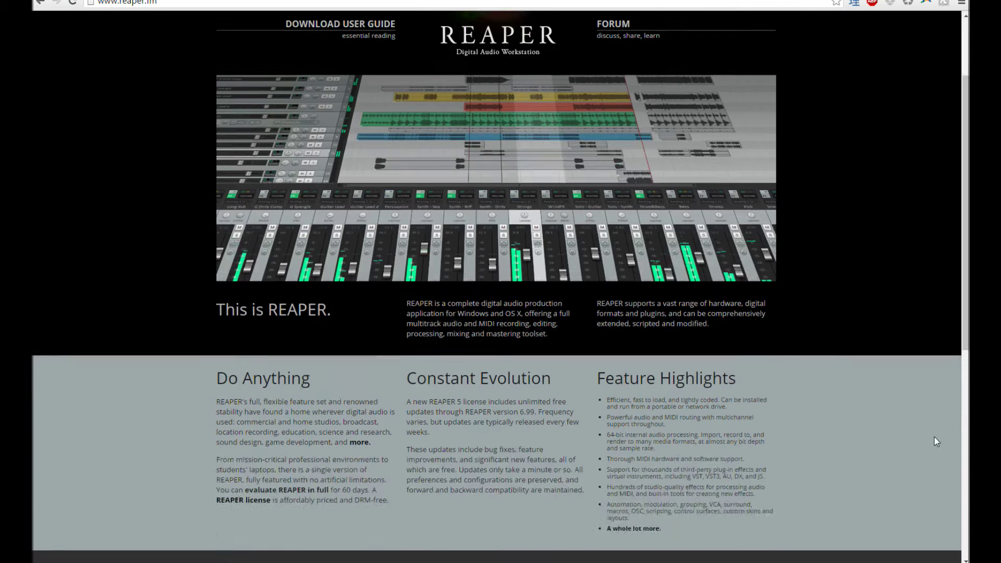
scroll(935, 438, down, 6)
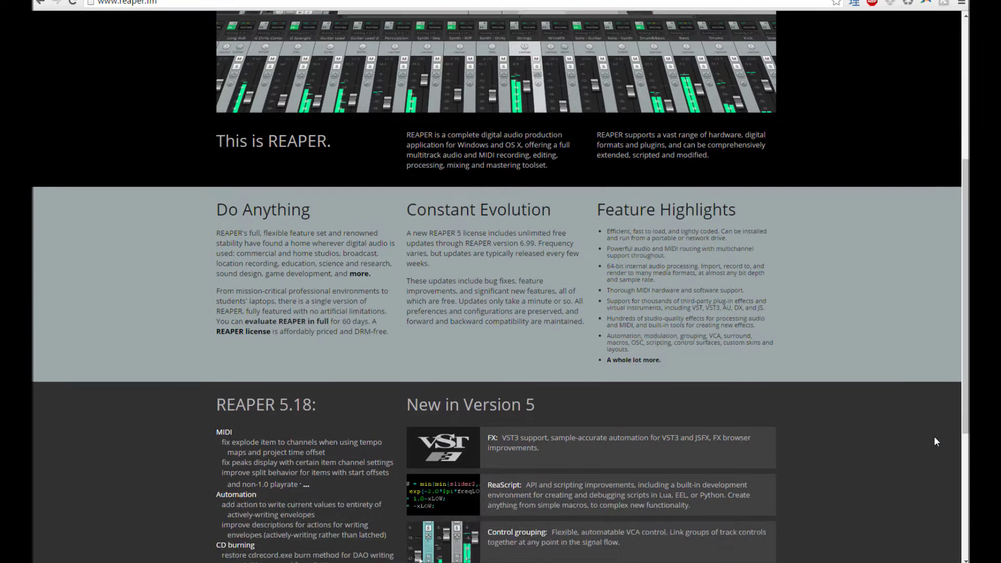
scroll(935, 439, up, 3)
scroll(935, 437, up, 7)
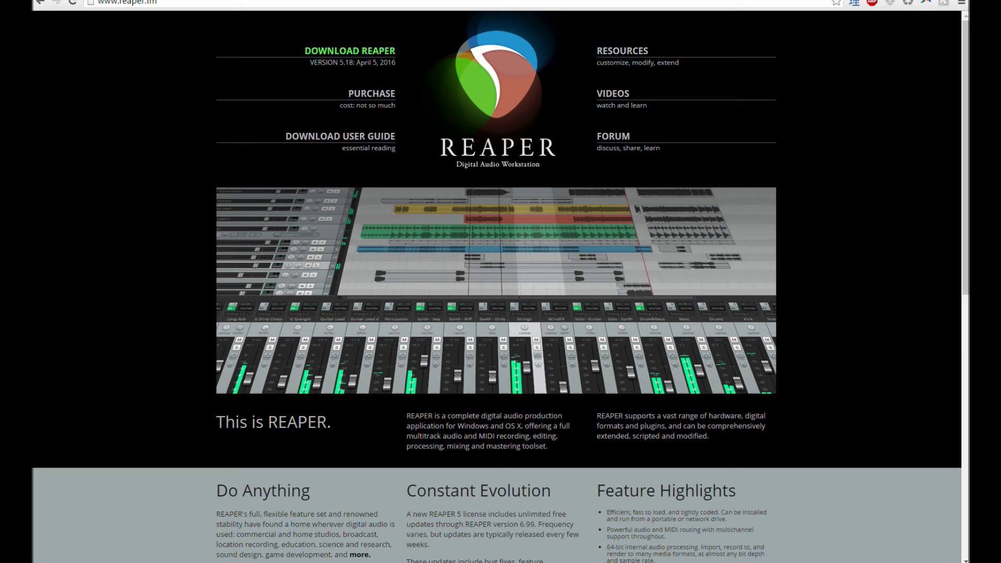
drag(628, 0, 628, 562)
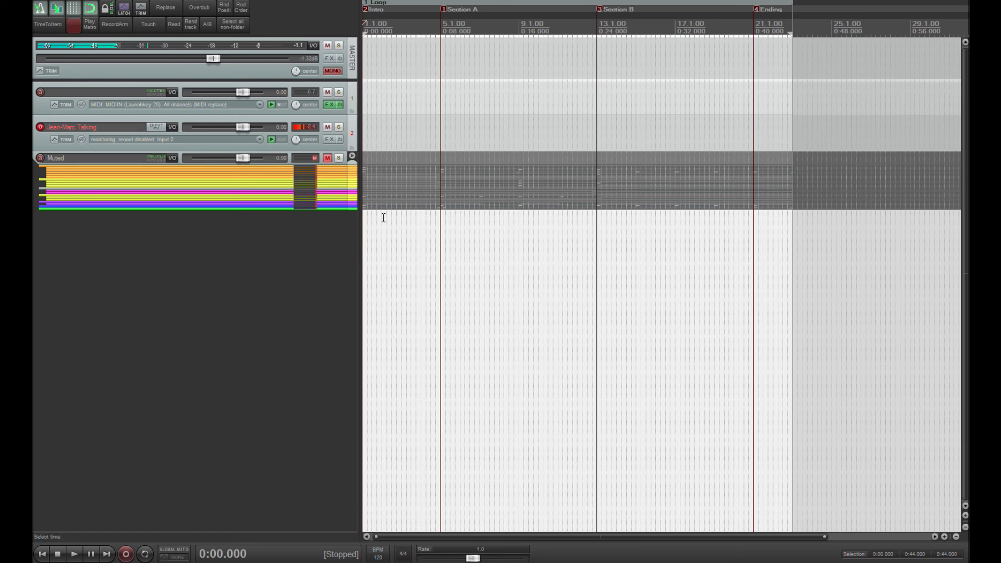
- Select track 1 so it is armed for recording and place the edit cursor at the project start
click(367, 108)
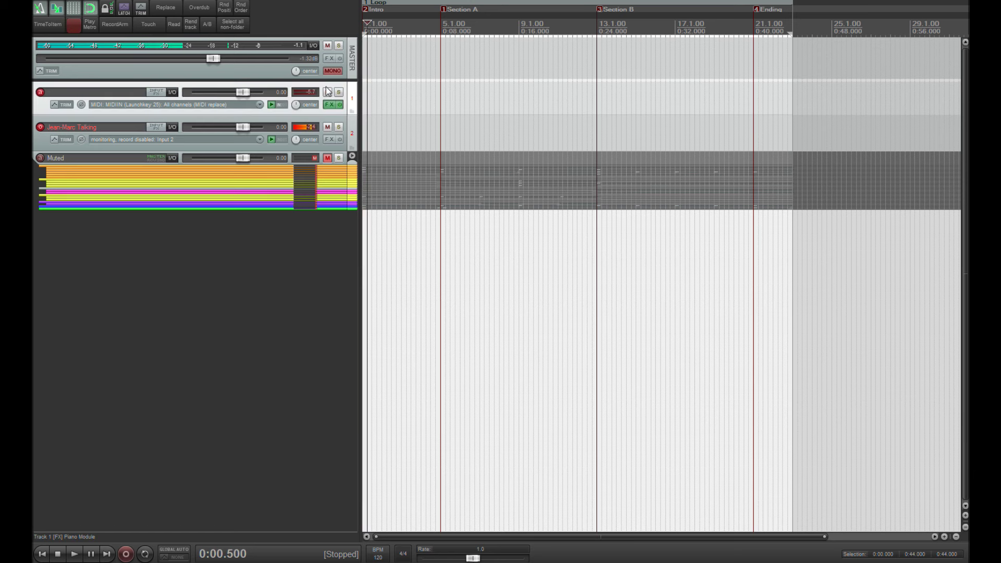
key(Home)
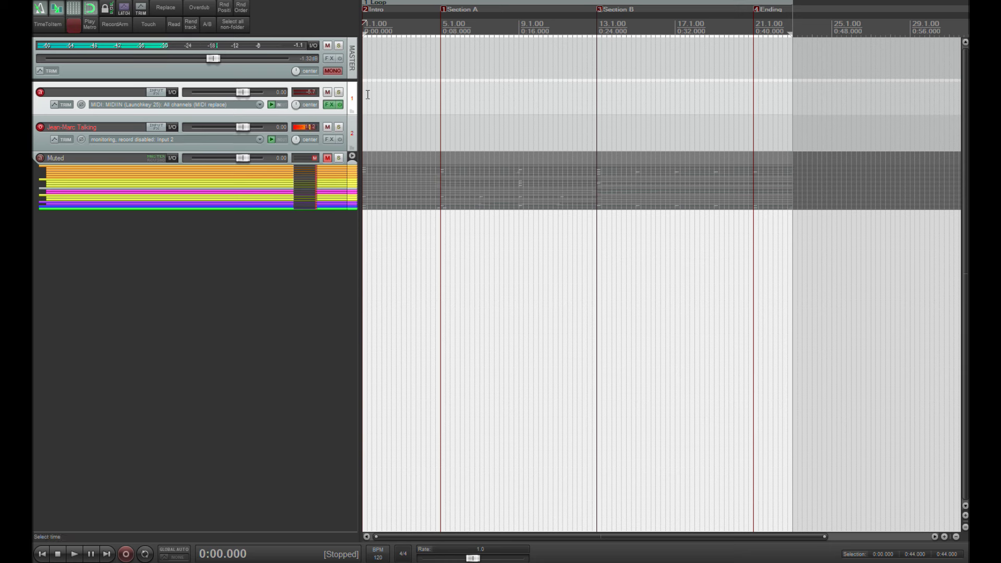
drag(318, 116, 320, 142)
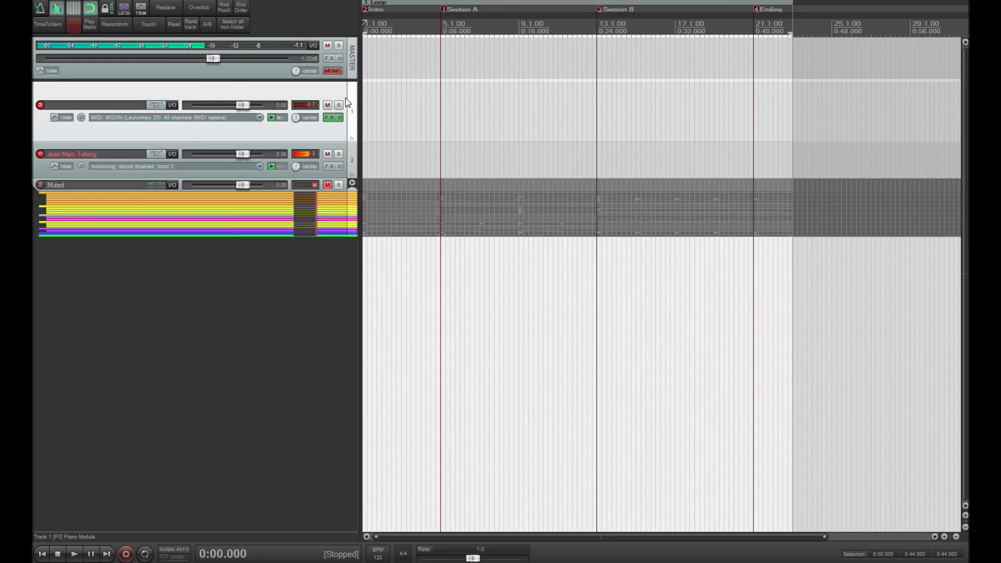
key(ctrl+r)
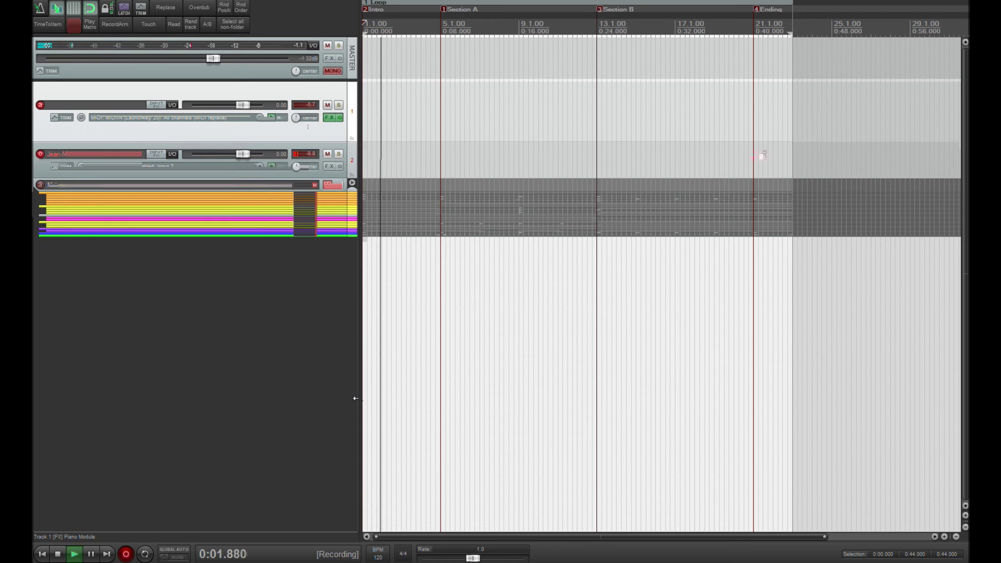
key(space)
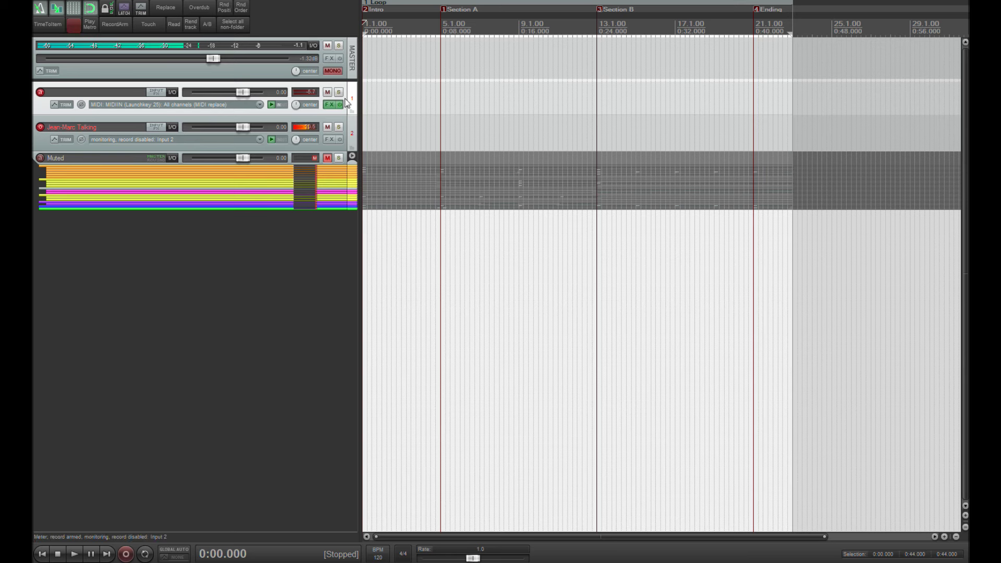
- Enlarge track 1 and record a MIDI take from the project start to just past the Section A marker
scroll(386, 102, up, 2)
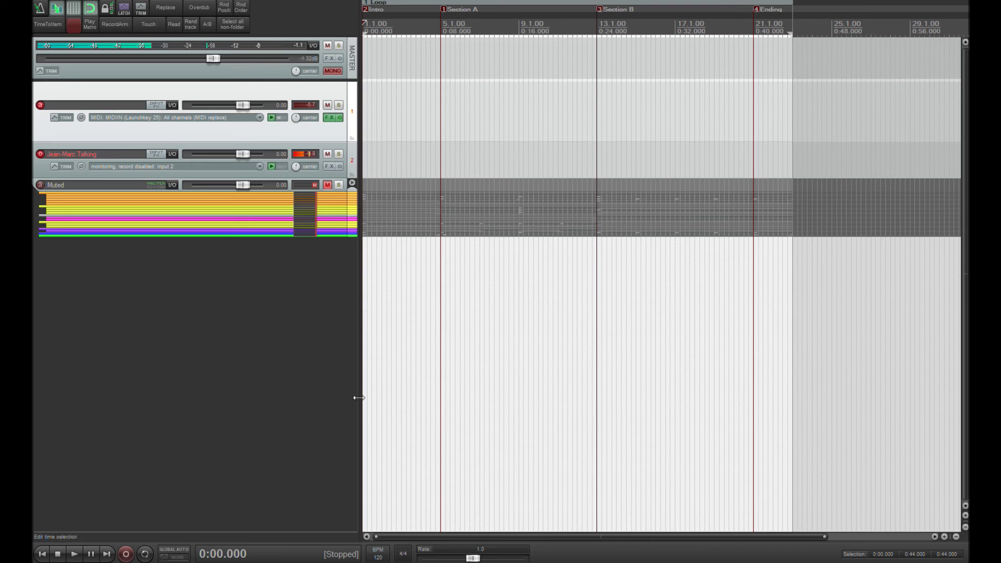
key(ctrl+r)
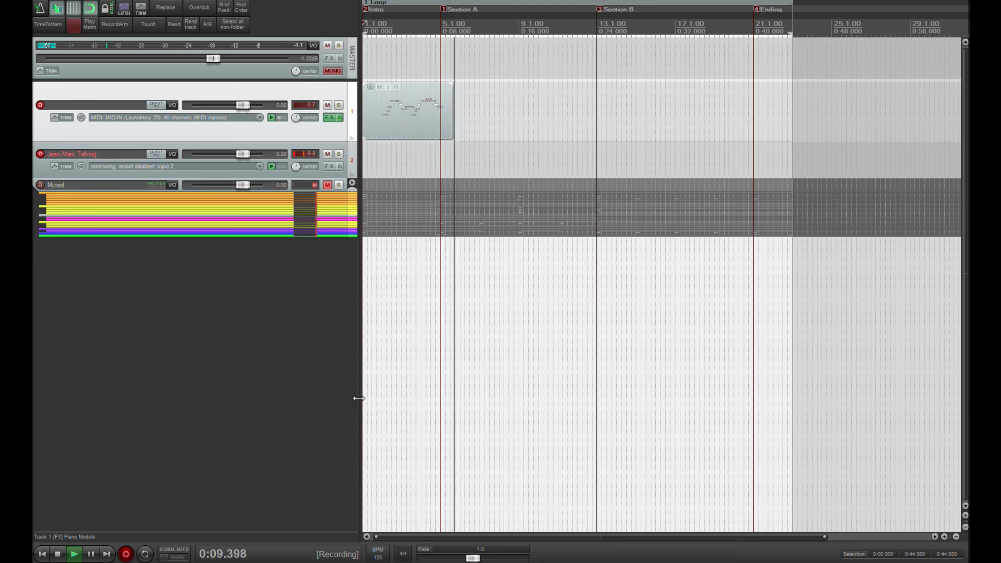
key(space)
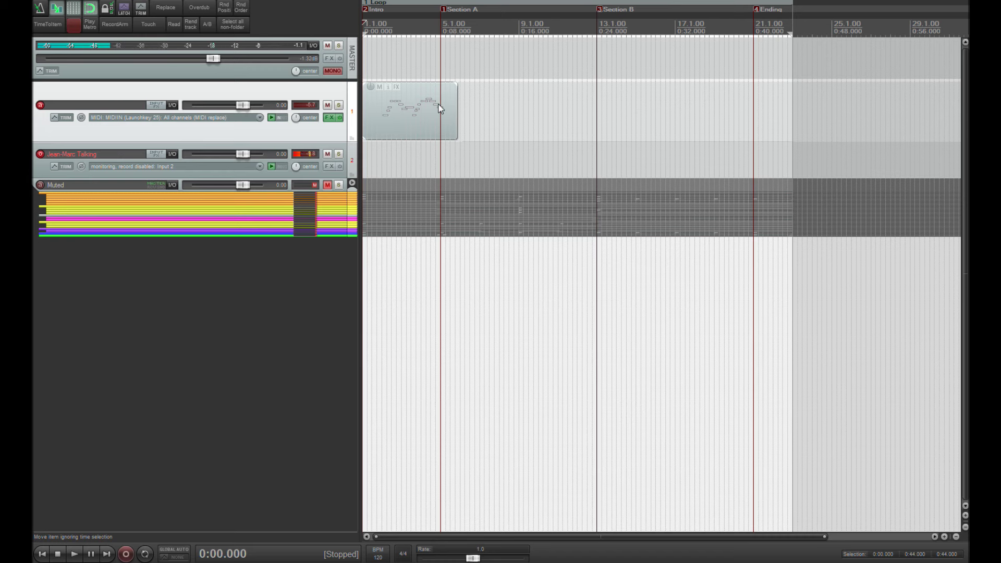
- Open the recorded MIDI item in the MIDI editor, with its window over the arrangement and the intro's four bars filling the view
double_click(406, 118)
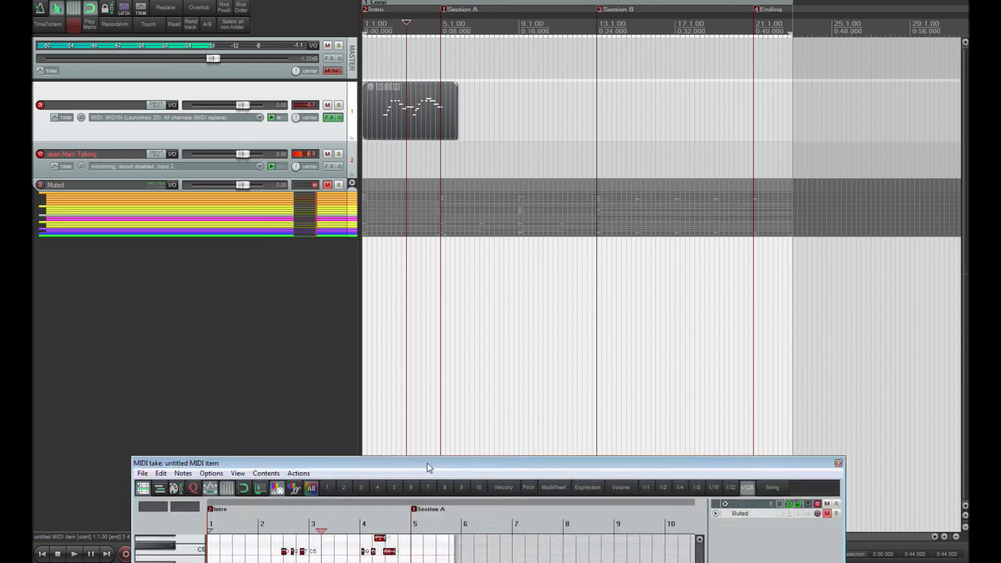
drag(427, 463, 425, 136)
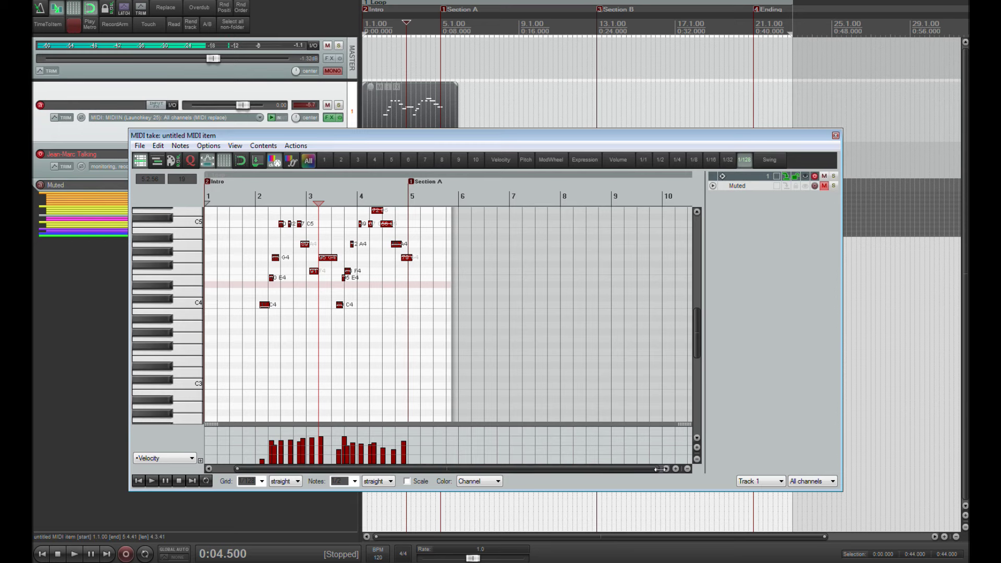
drag(659, 470, 638, 469)
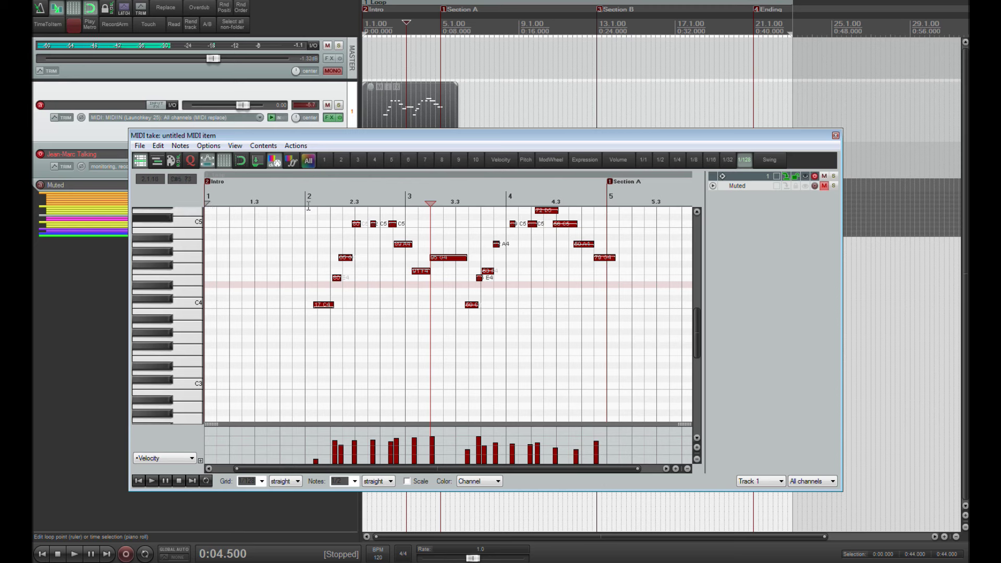
- Examine the pitch and timing of the first recorded notes, C4 and E4, against the grid around bar 2
click(306, 236)
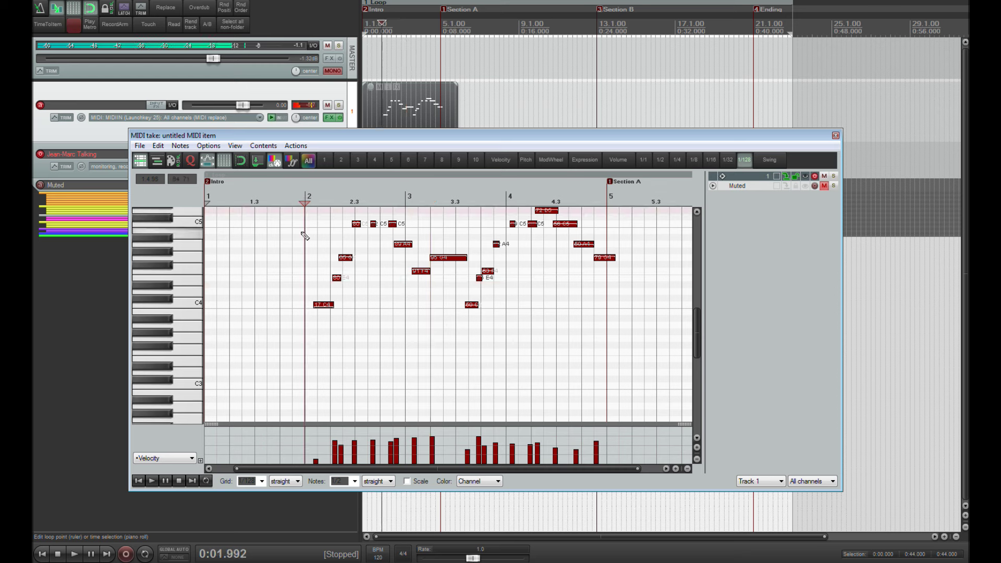
click(320, 305)
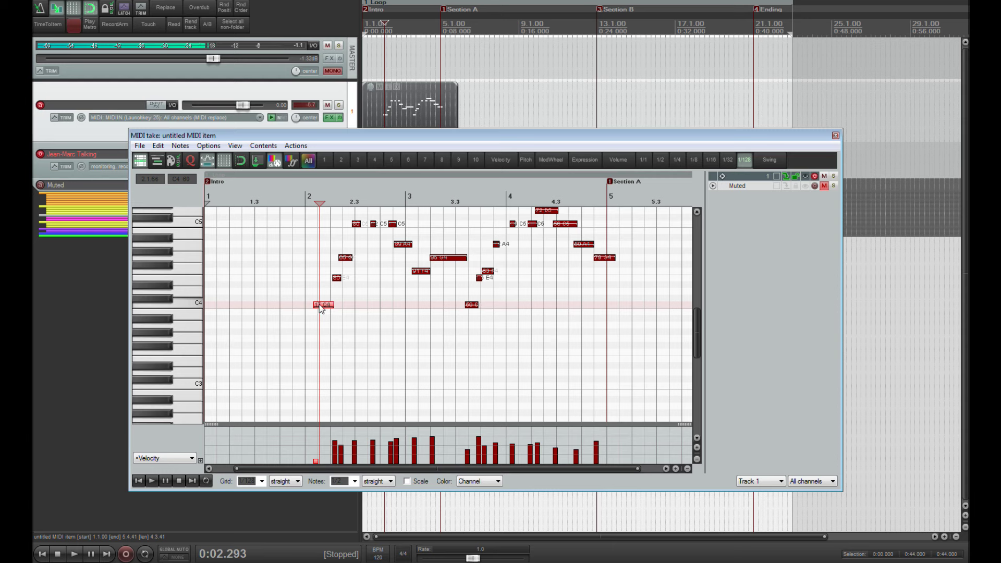
click(339, 278)
scroll(332, 307, up, 5)
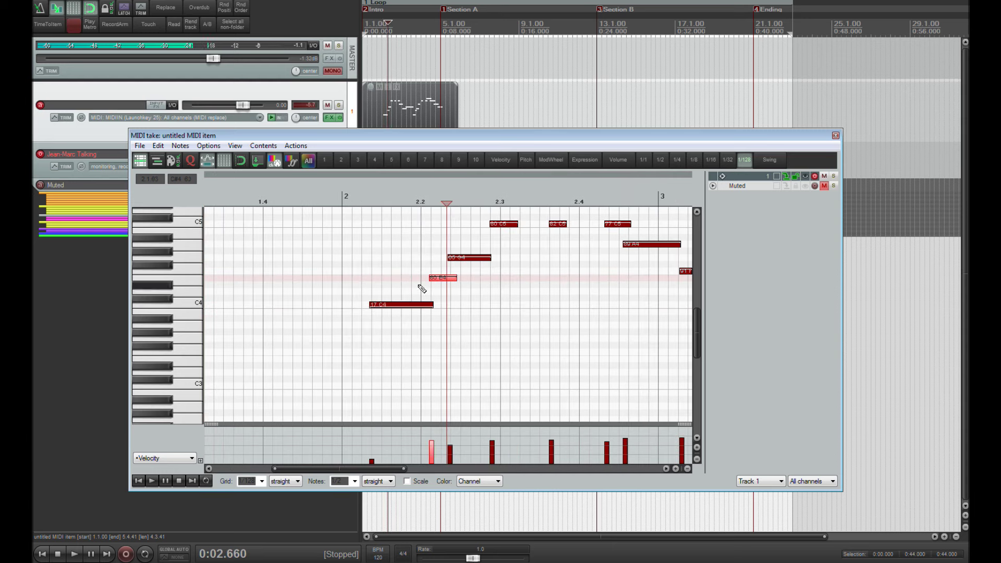
scroll(439, 283, down, 3)
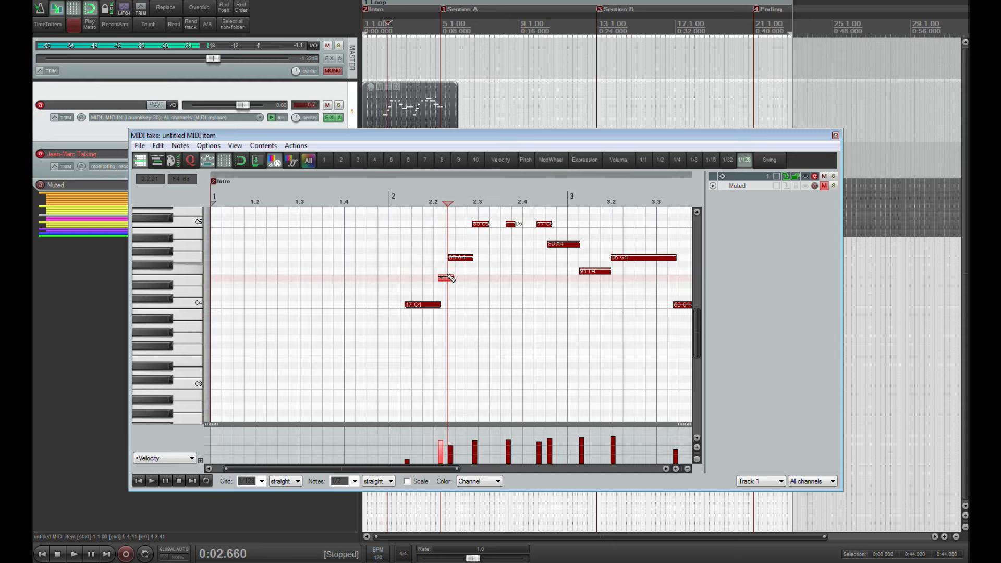
scroll(442, 287, down, 2)
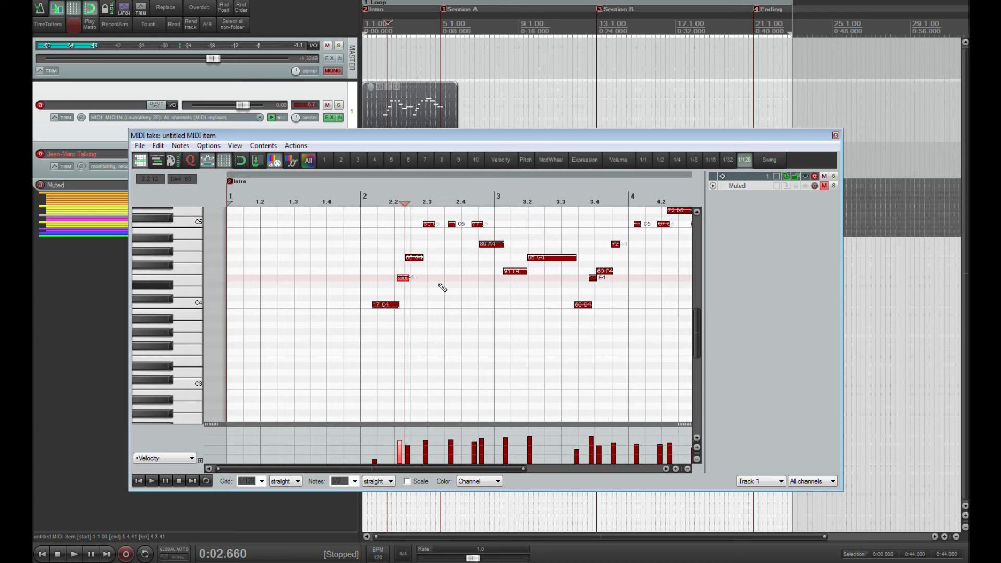
scroll(441, 300, down, 2)
drag(697, 341, 697, 327)
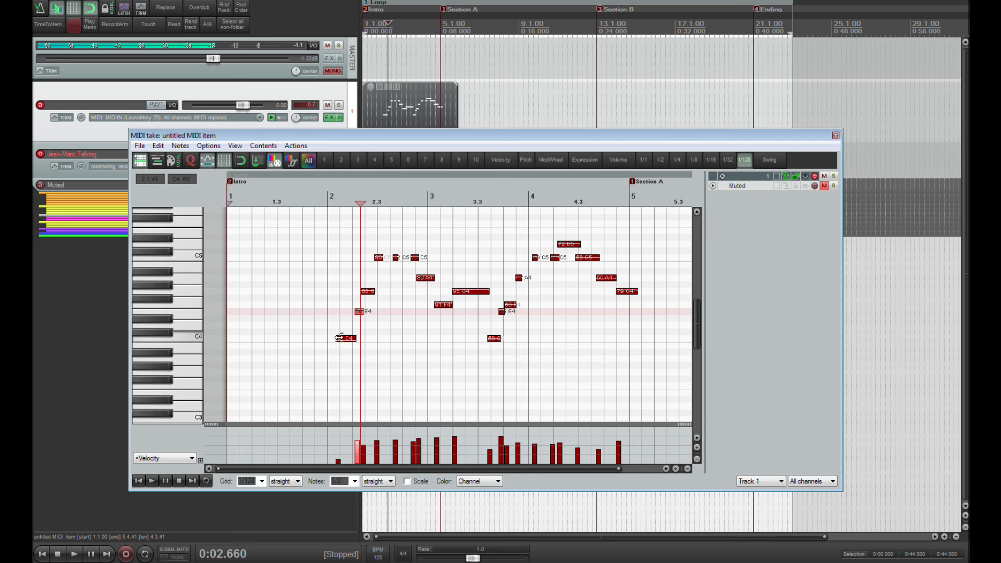
drag(339, 338, 353, 338)
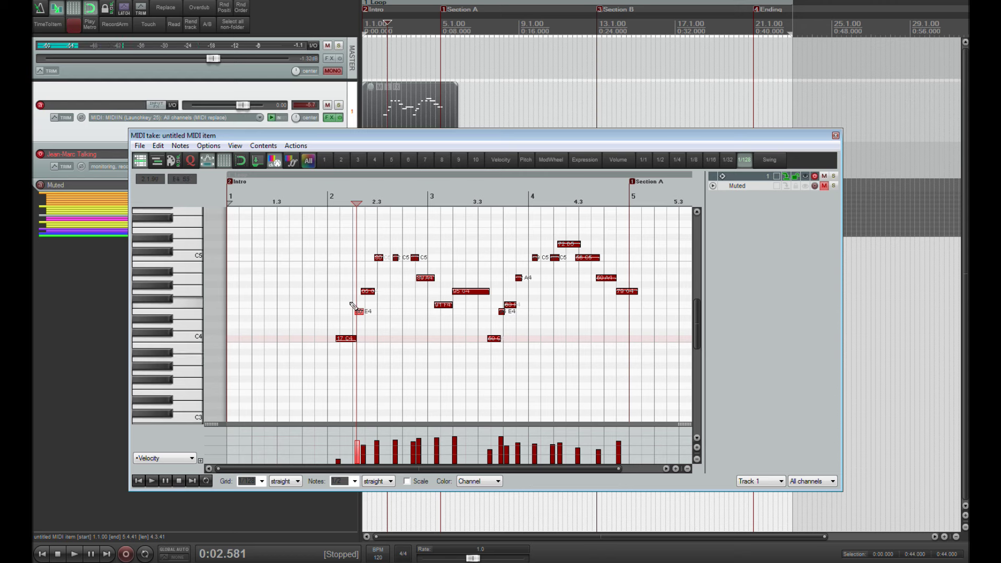
scroll(321, 346, up, 2)
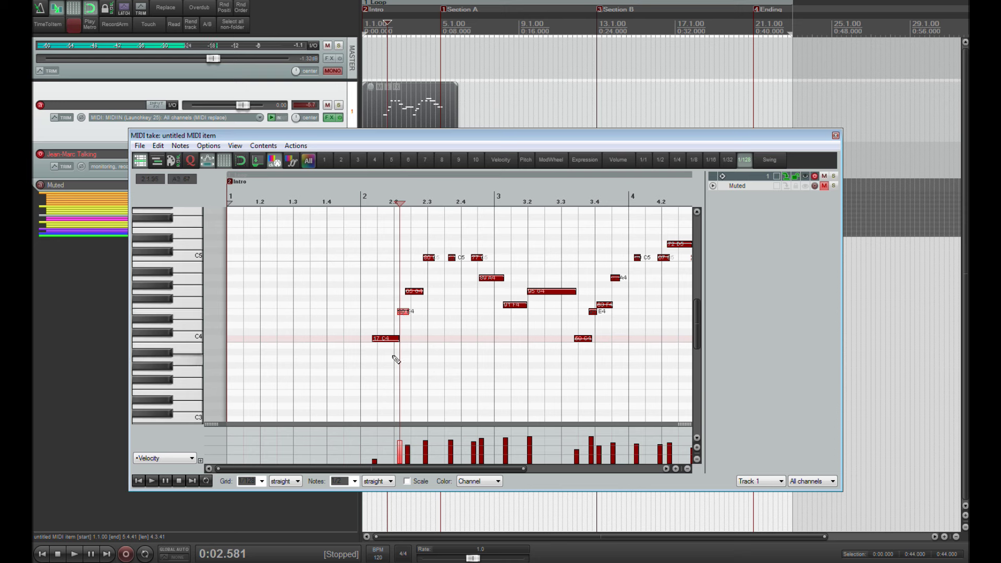
key(Down)
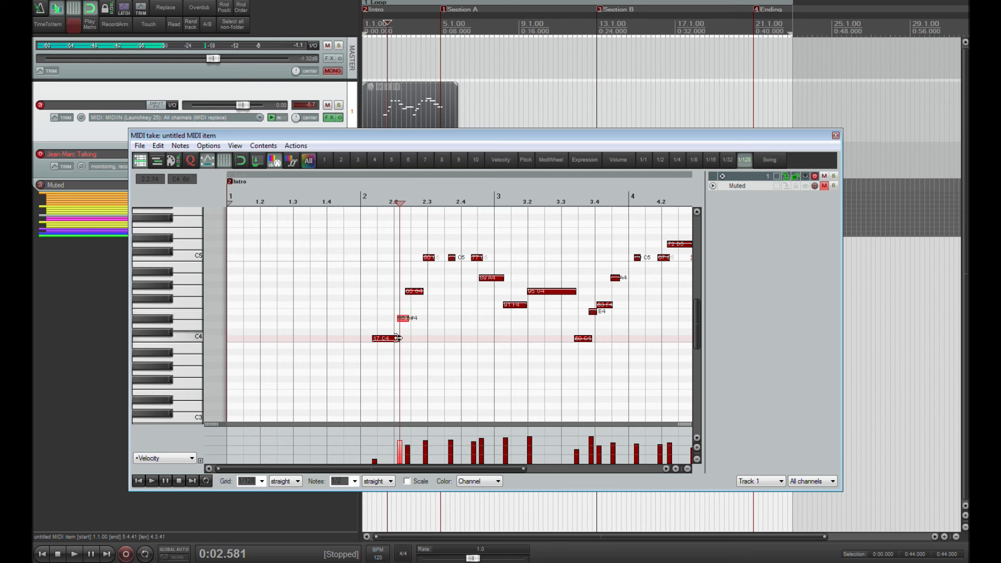
key(Up)
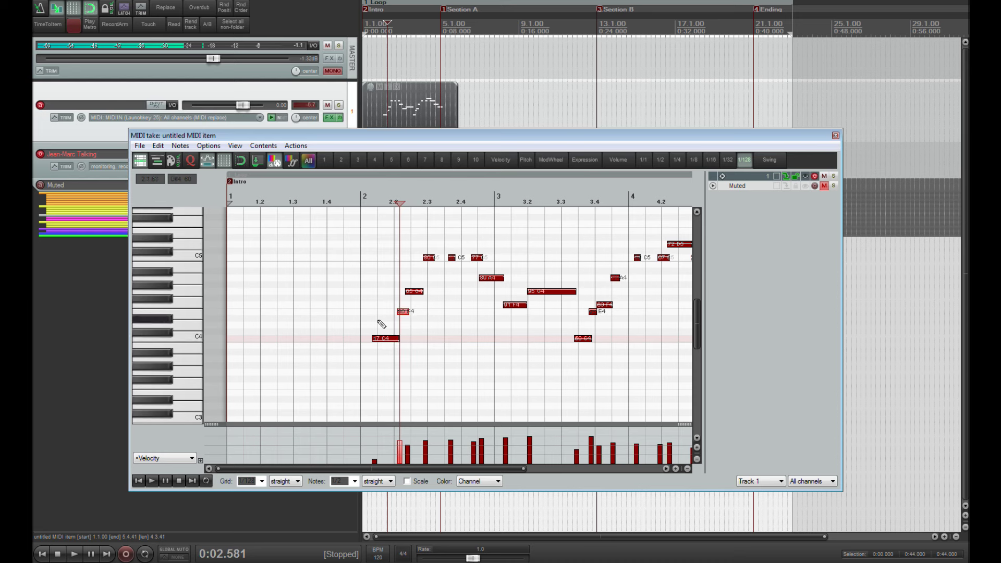
- Move the first C4 note back so it begins at the start of bar 2
click(366, 248)
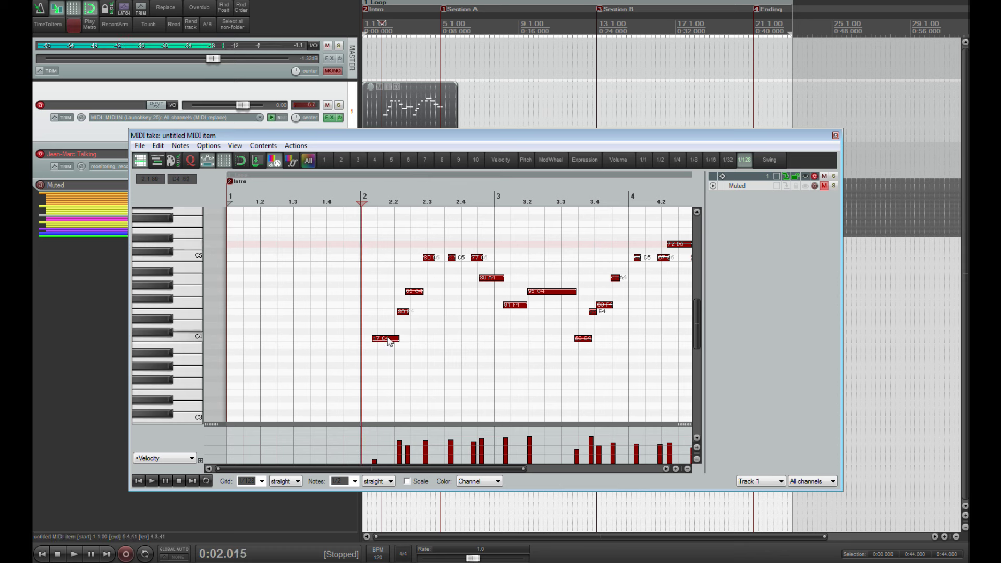
drag(389, 340, 372, 341)
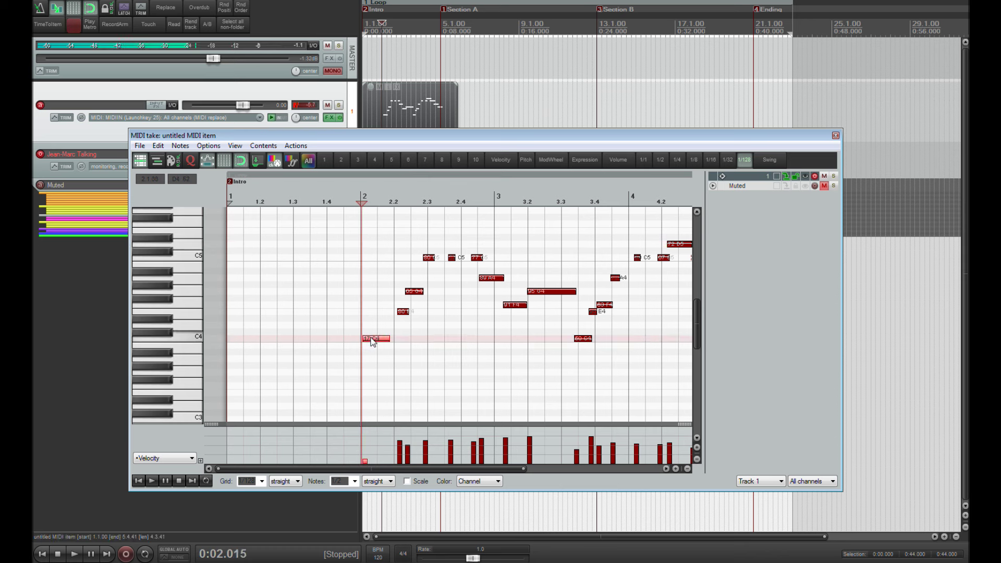
click(397, 369)
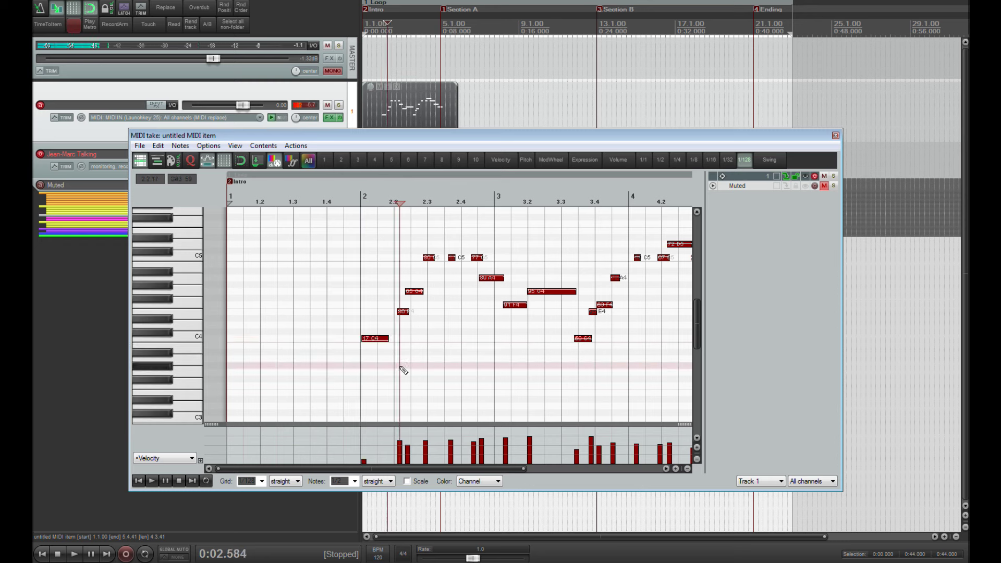
- Raise the velocity of the first C4 note to about the level of the notes that follow it
scroll(399, 369, down, 2)
scroll(399, 369, down, 1)
scroll(399, 369, up, 1)
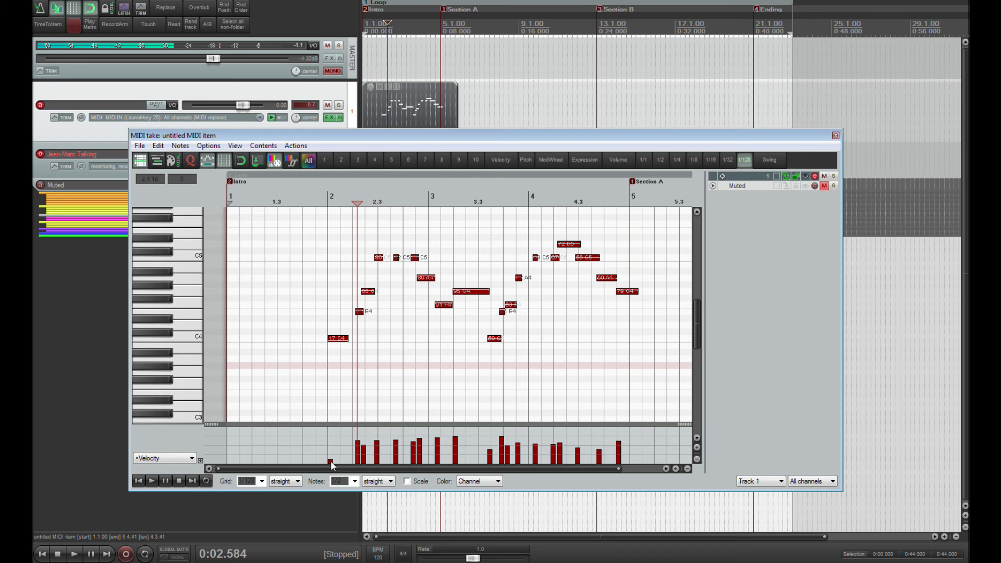
drag(331, 463, 334, 446)
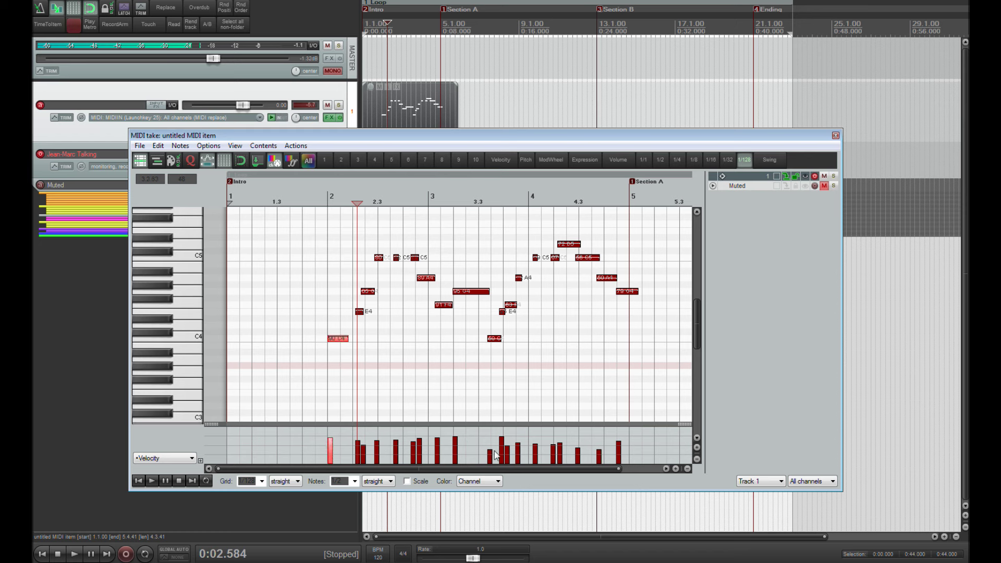
- Raise the velocities of the C4 note late in bar 3 and the A4 note late in bar 4 to match the louder notes
drag(493, 458, 493, 442)
drag(600, 456, 600, 439)
key(n)
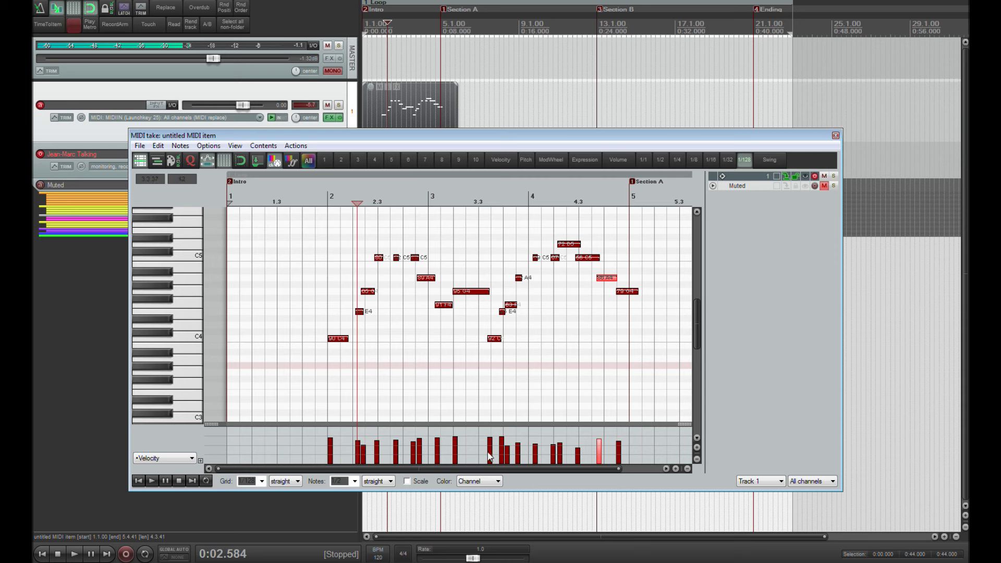
- Try a falling Expression curve under the long G4 note in bar 3, delete it, and show the Velocity lane again
click(593, 161)
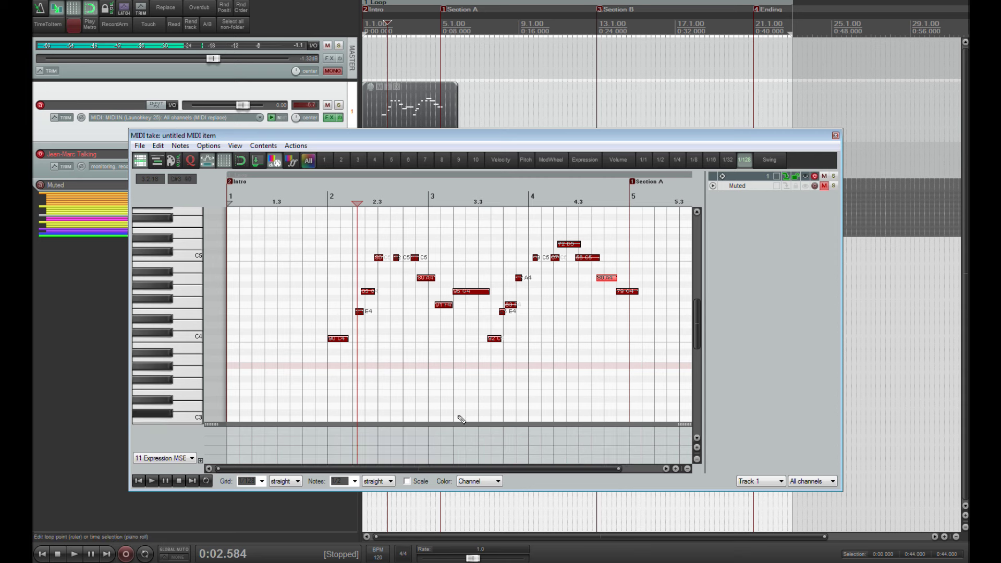
drag(452, 429, 489, 459)
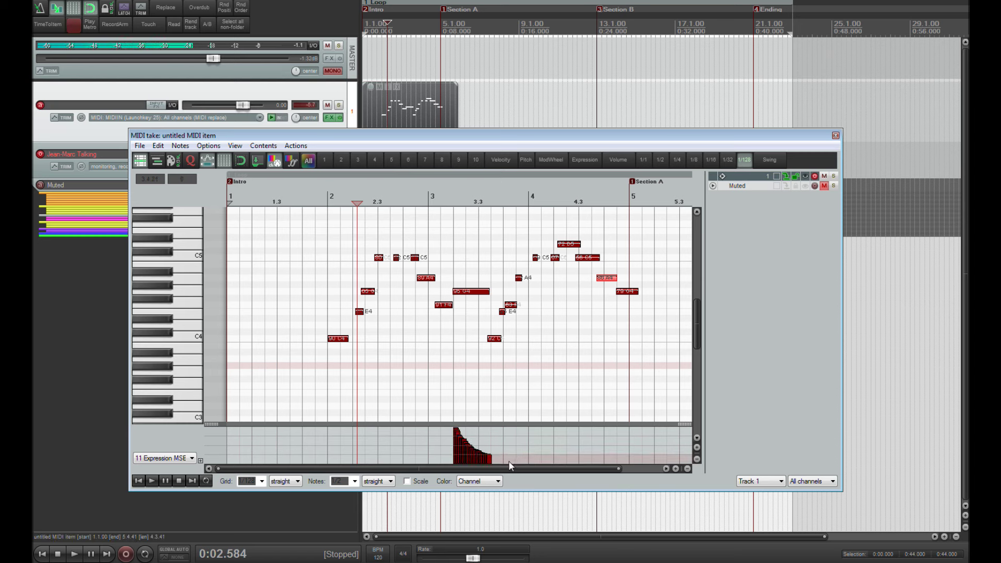
key(Delete)
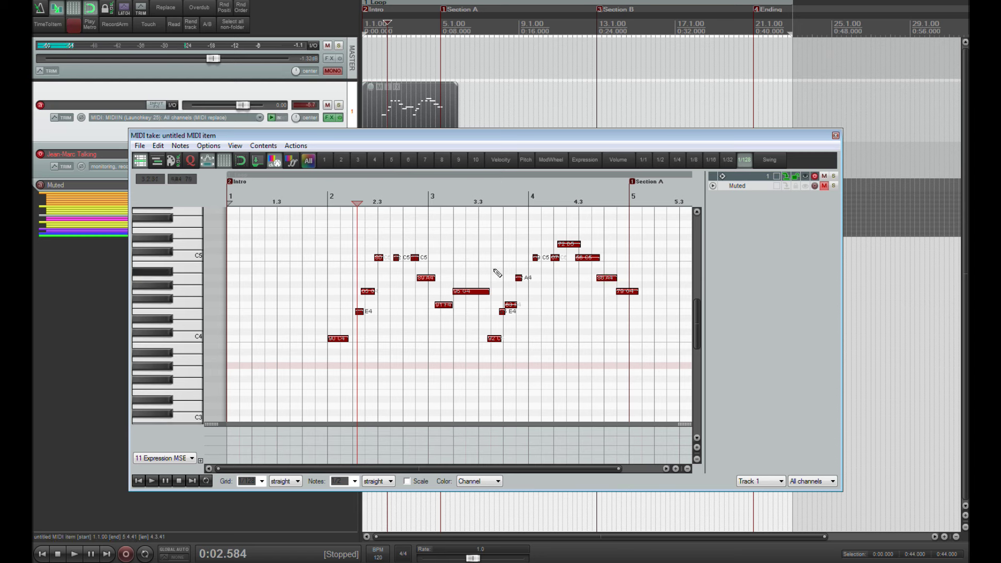
click(487, 159)
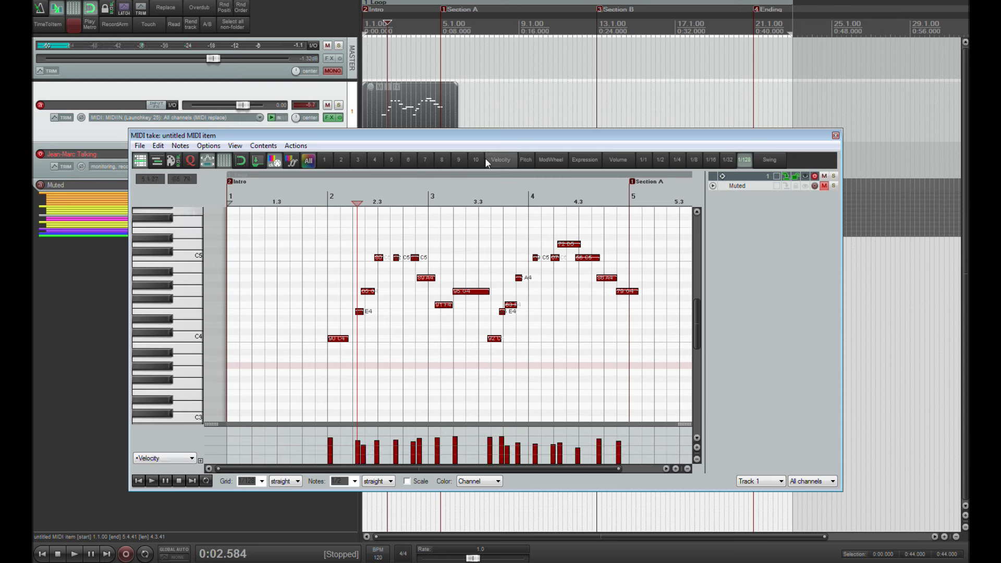
- Close the MIDI editor and open track 1's Piano Module instrument in its own floating window over the arrangement
click(836, 136)
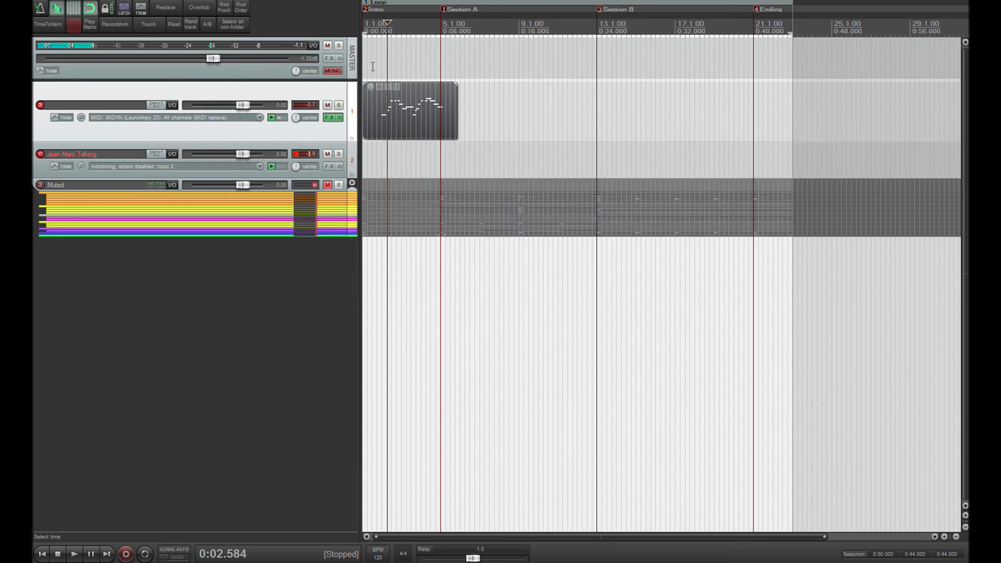
click(330, 118)
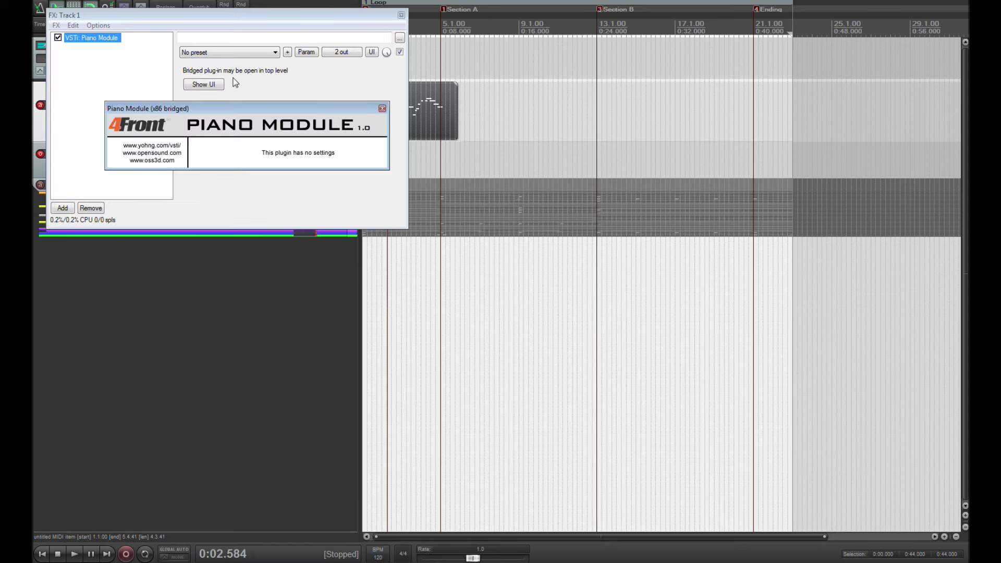
drag(231, 14, 442, 256)
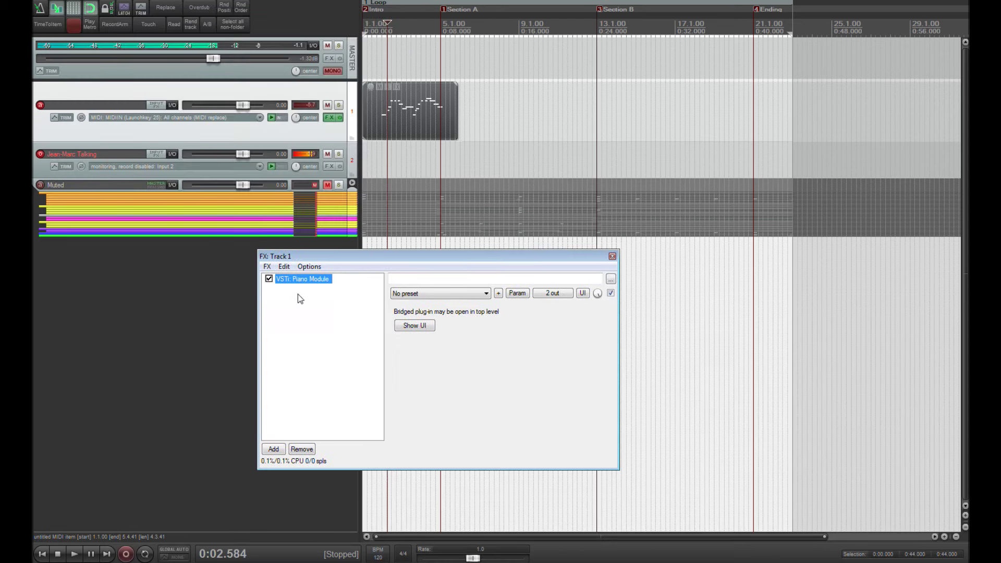
double_click(303, 279)
drag(242, 106, 455, 317)
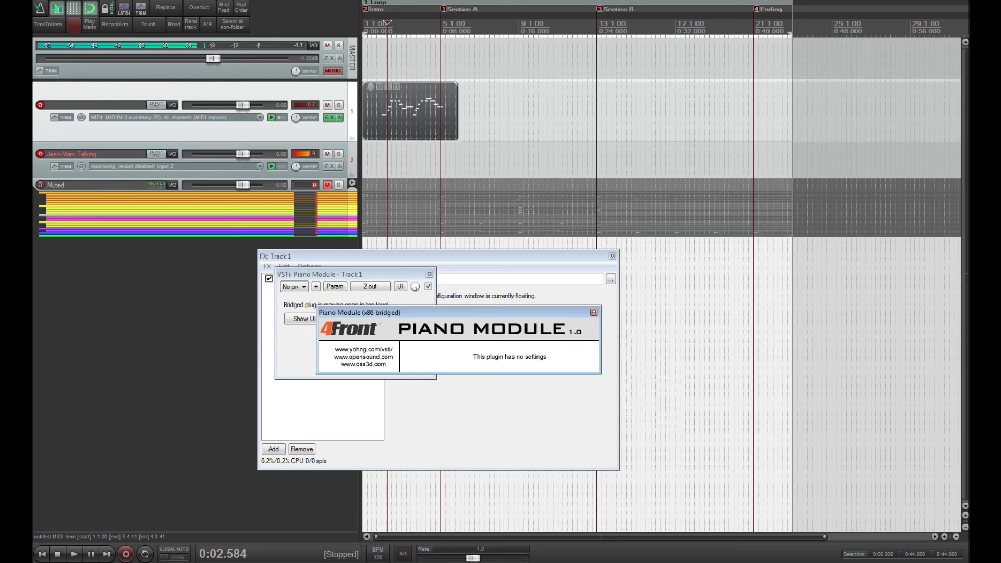
- Examine the 4Front Piano page in the web browser, and close it along with the track's plugin windows
drag(201, 562, 335, 50)
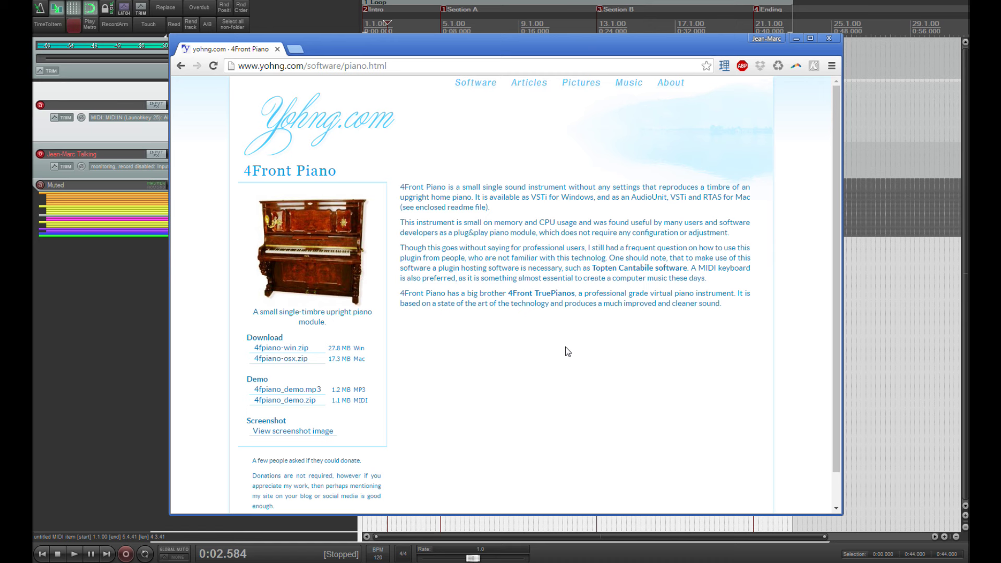
click(830, 40)
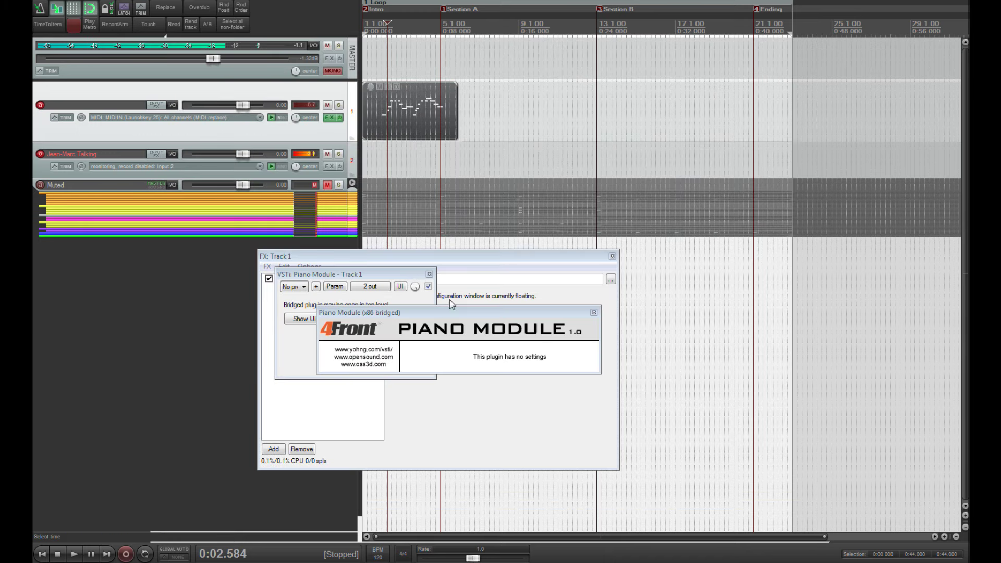
drag(415, 284, 264, 254)
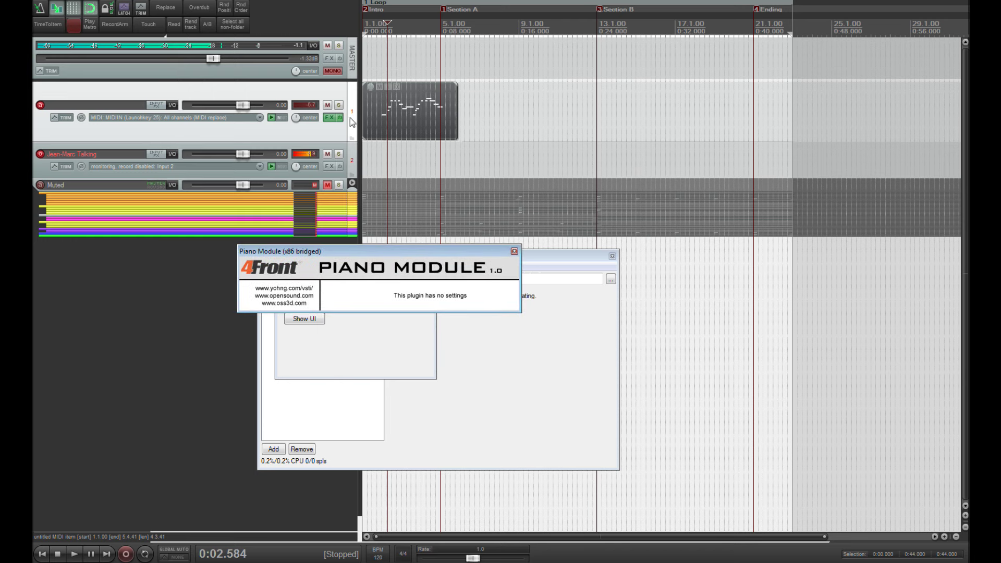
click(515, 251)
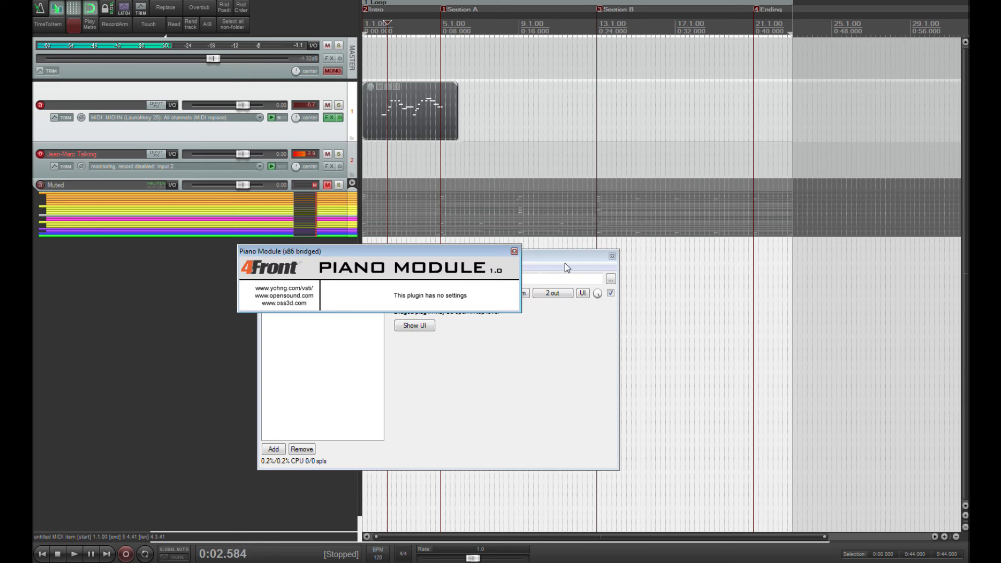
click(515, 251)
click(612, 257)
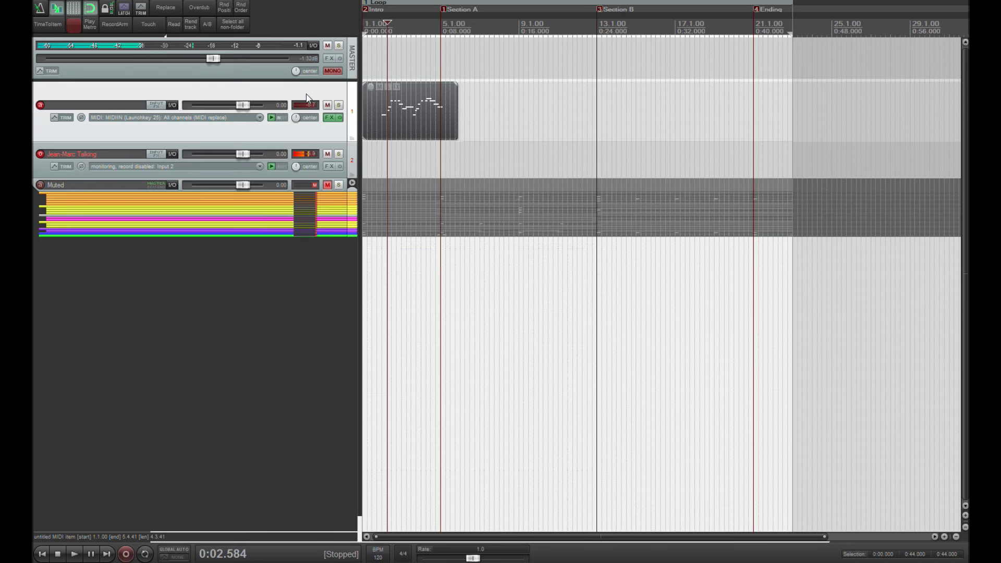
- Delete the recorded piano track and expand the Muted folder to show its instrument tracks
key(Delete)
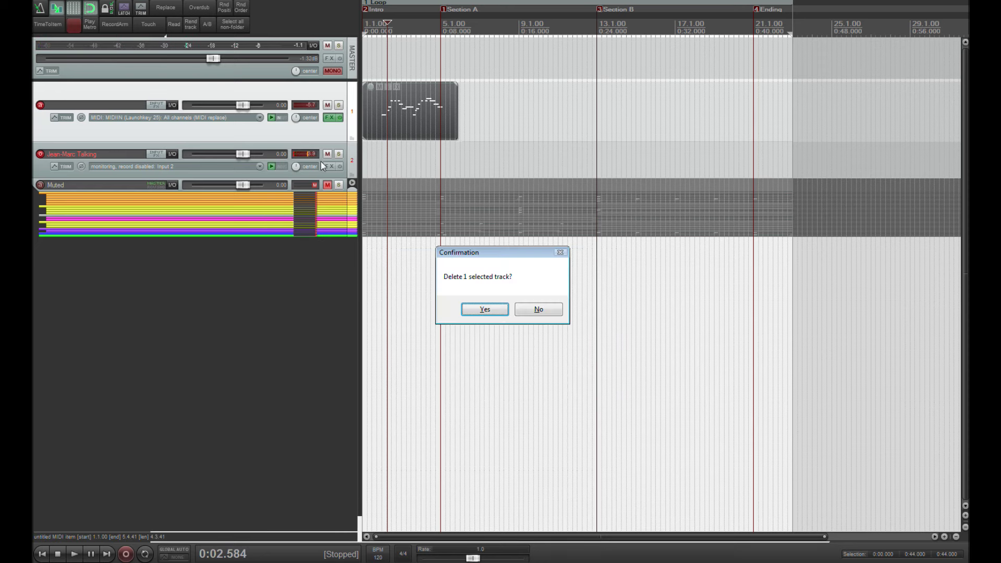
key(Return)
click(54, 124)
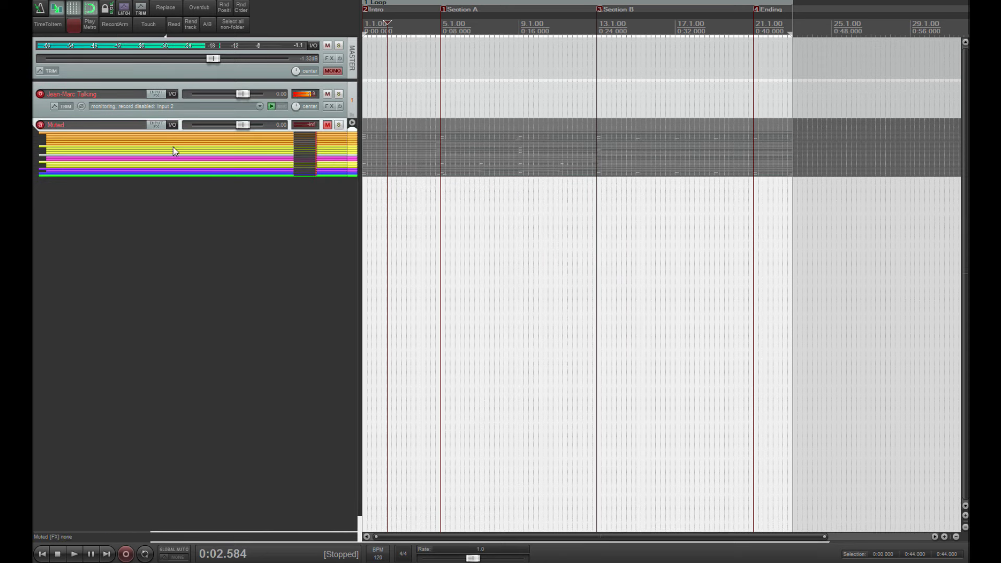
click(351, 124)
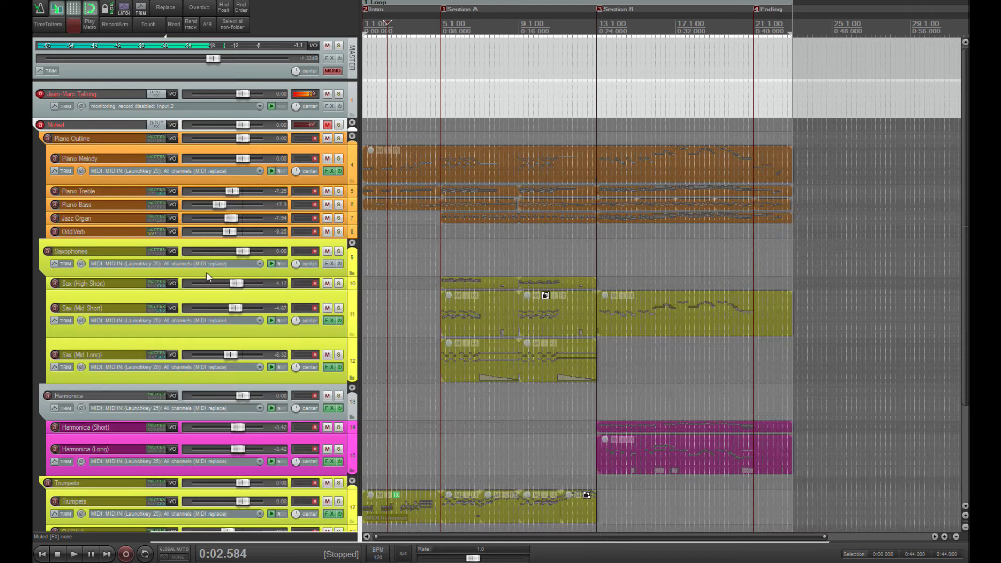
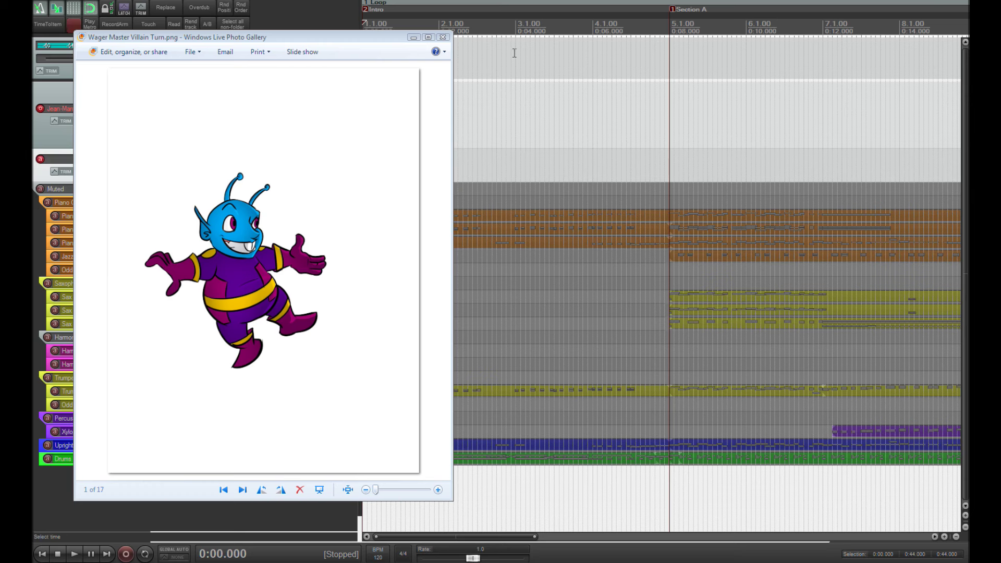
- Close the cartoon character picture and make the empty track 2 slightly taller
click(443, 37)
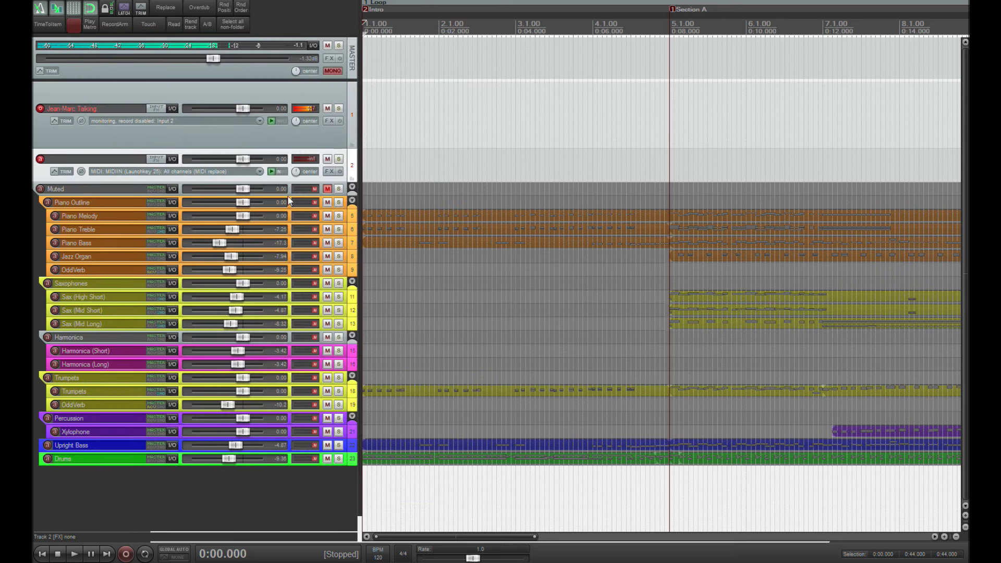
drag(290, 182, 290, 199)
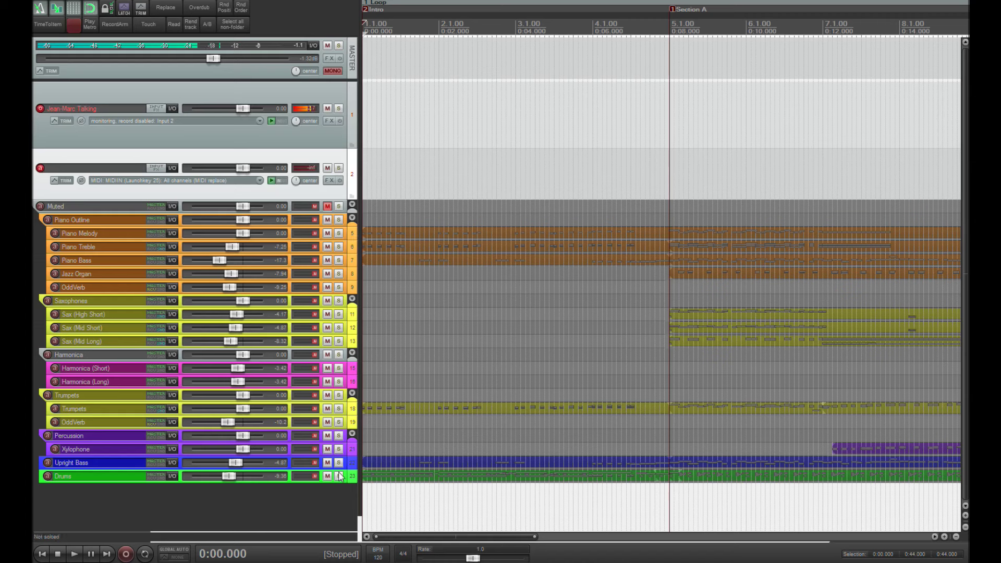
- Add the Kontakt 5 instrument to track 2 from the Favorites plugins, filtering the list by "kon"
click(327, 182)
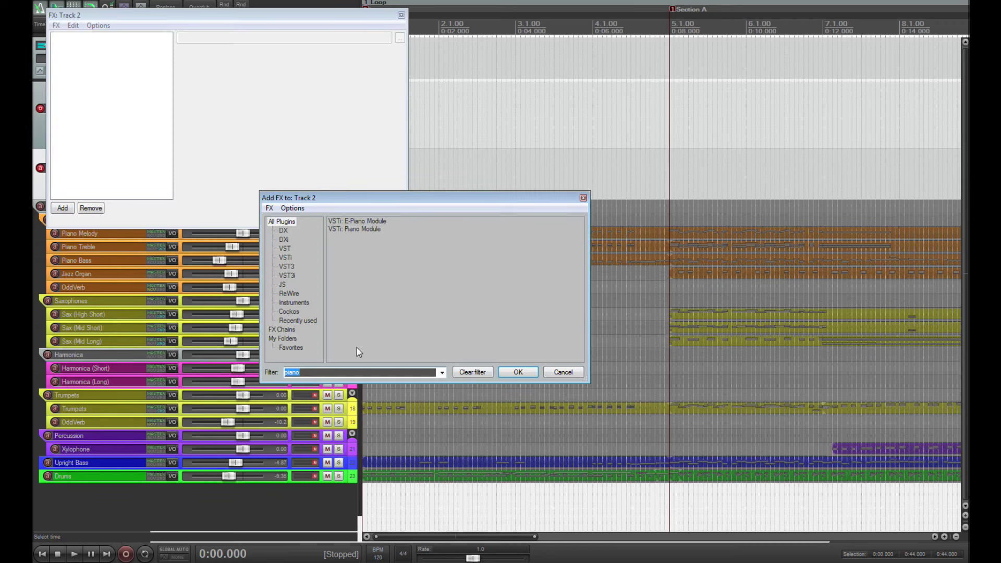
key(BackSpace)
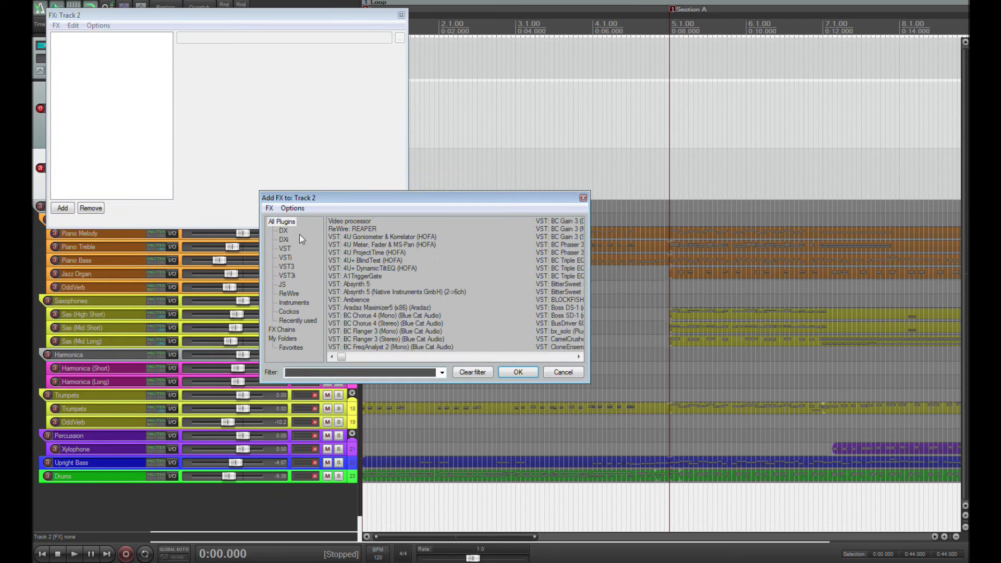
drag(342, 358, 526, 386)
click(291, 347)
text(kon)
double_click(360, 224)
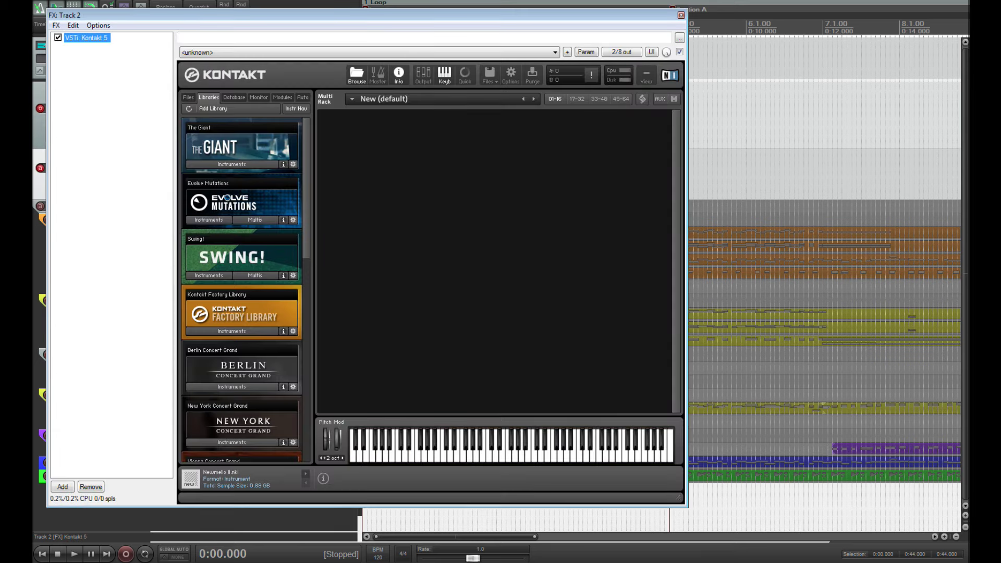
- Load 06 Jazz Drums (original).nki from the Rhythm Section of the Swing! library into Kontakt
drag(356, 18, 456, 28)
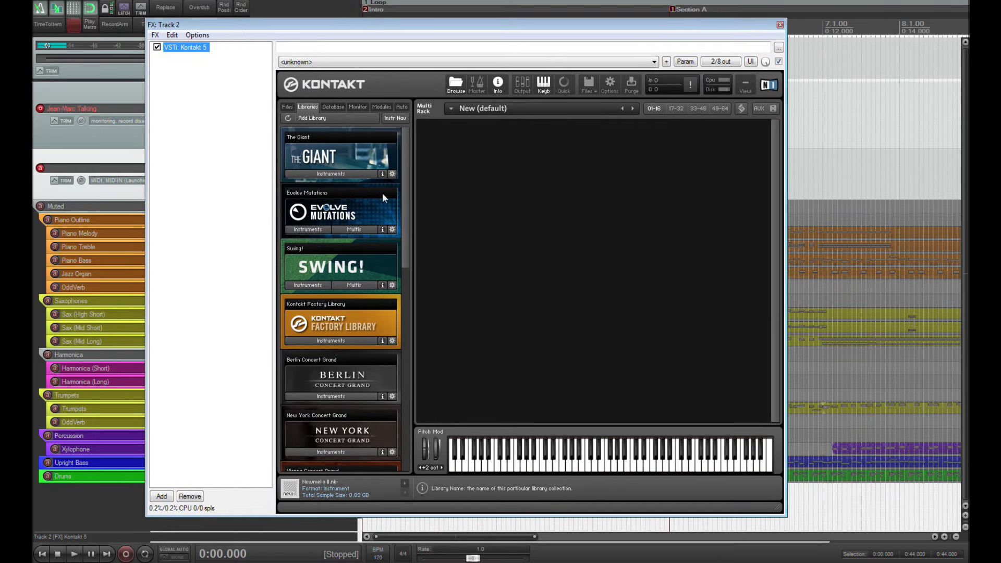
click(307, 285)
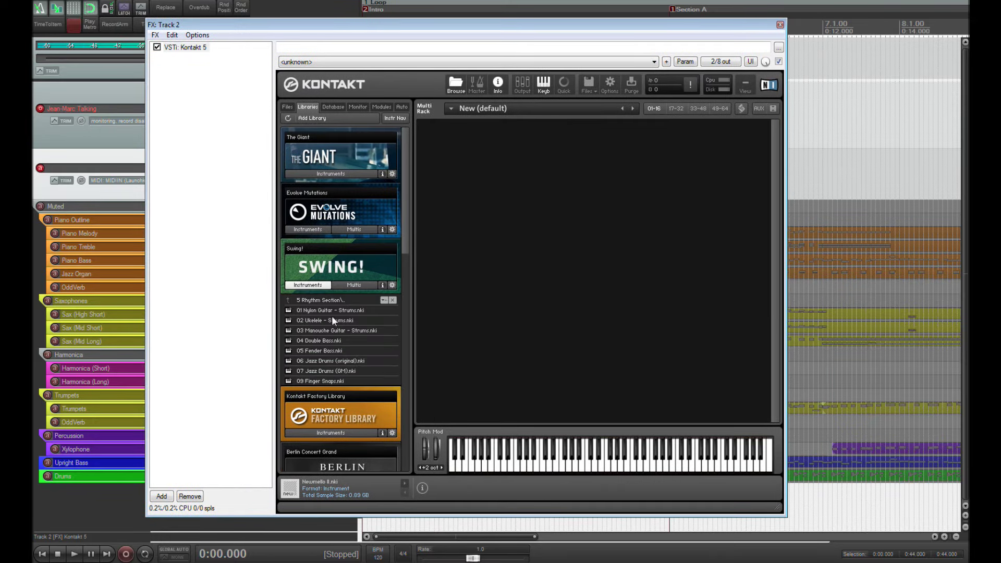
click(328, 362)
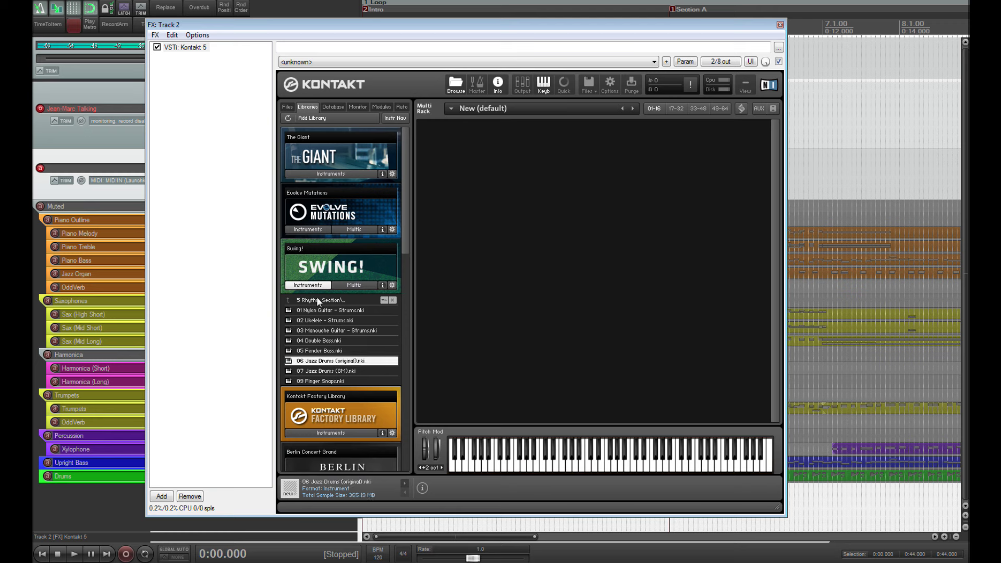
mouse_move(401, 231)
mouse_down()
mouse_move(403, 318)
mouse_move(406, 217)
mouse_up()
double_click(313, 360)
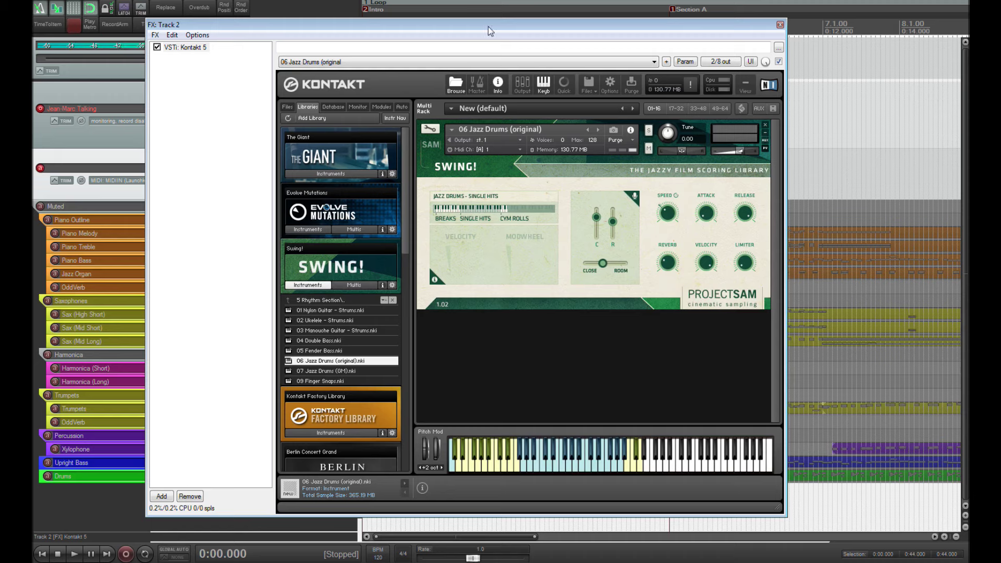
- Audition the drum breaks of the Jazz Drums instrument on the yellow keys at the low end of the virtual keyboard
drag(487, 26, 430, 23)
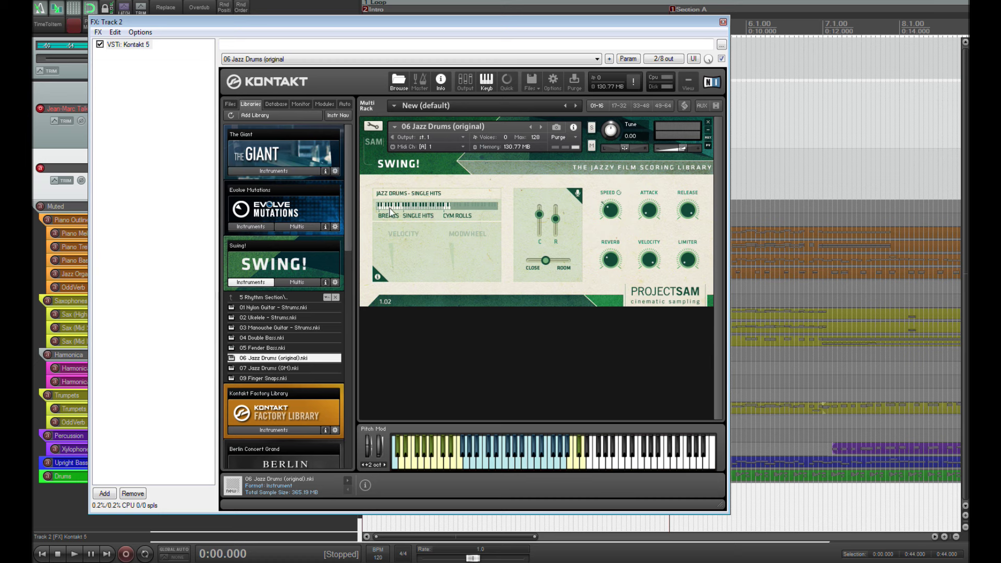
click(428, 471)
click(420, 470)
click(409, 465)
click(455, 464)
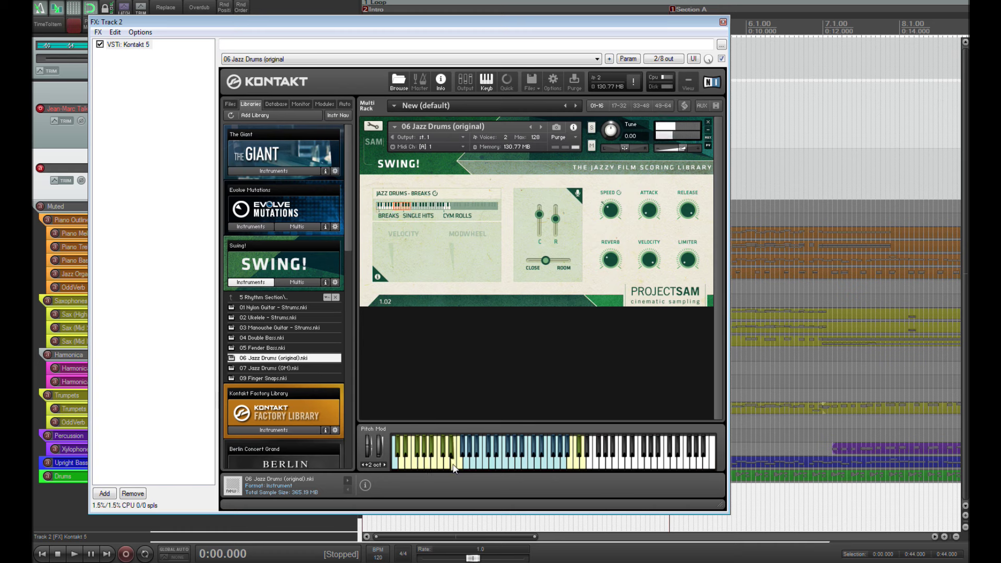
click(445, 455)
- Audition the Jazz Drums' single hits across the blue keys of the virtual keyboard, and close track 2's plugin window
click(516, 466)
click(507, 468)
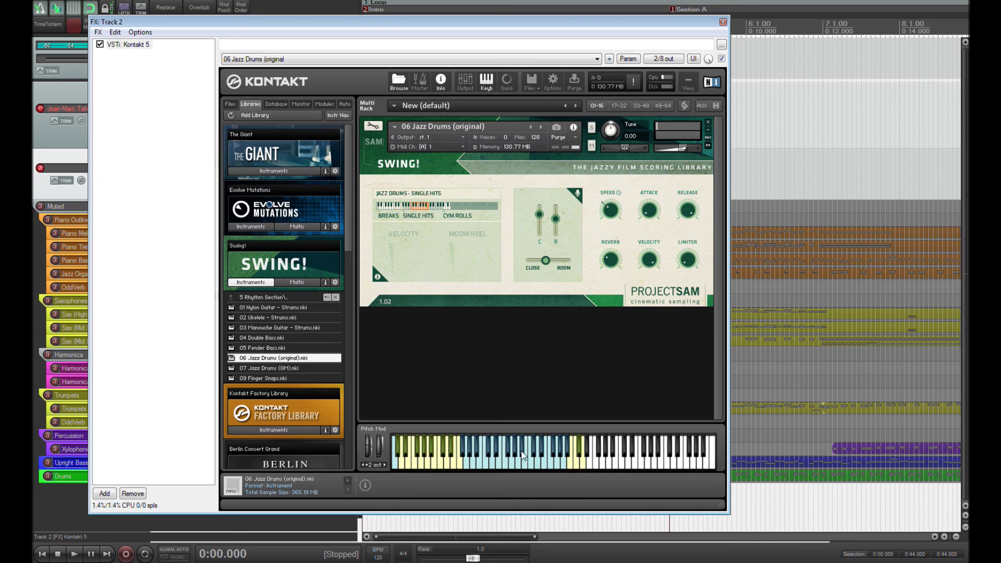
click(472, 463)
click(487, 467)
click(507, 464)
click(525, 466)
click(536, 466)
click(542, 467)
click(554, 468)
click(566, 462)
click(560, 460)
click(547, 466)
click(540, 463)
click(537, 464)
click(534, 462)
click(526, 464)
click(519, 465)
click(515, 462)
click(539, 463)
click(545, 465)
click(552, 470)
click(547, 467)
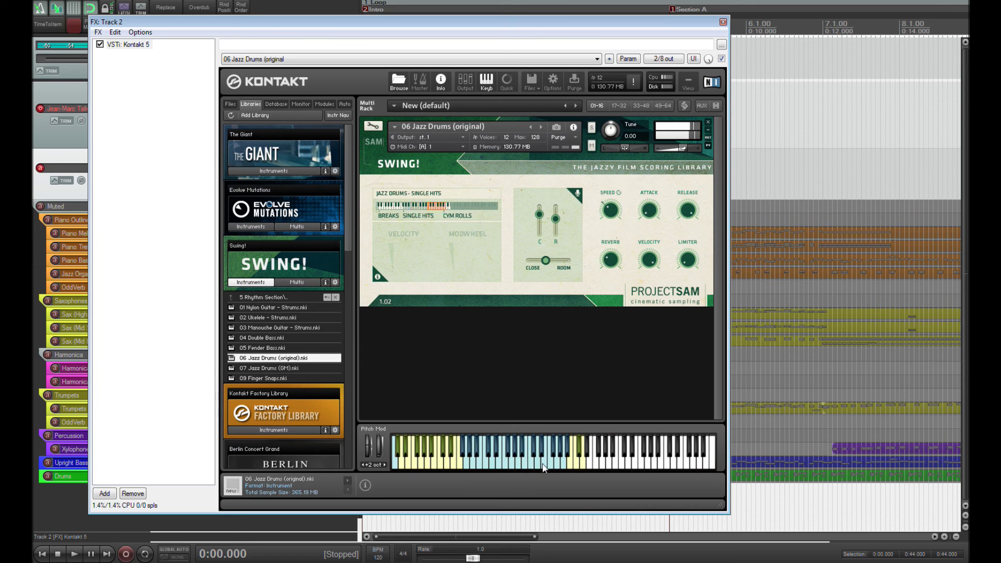
click(557, 470)
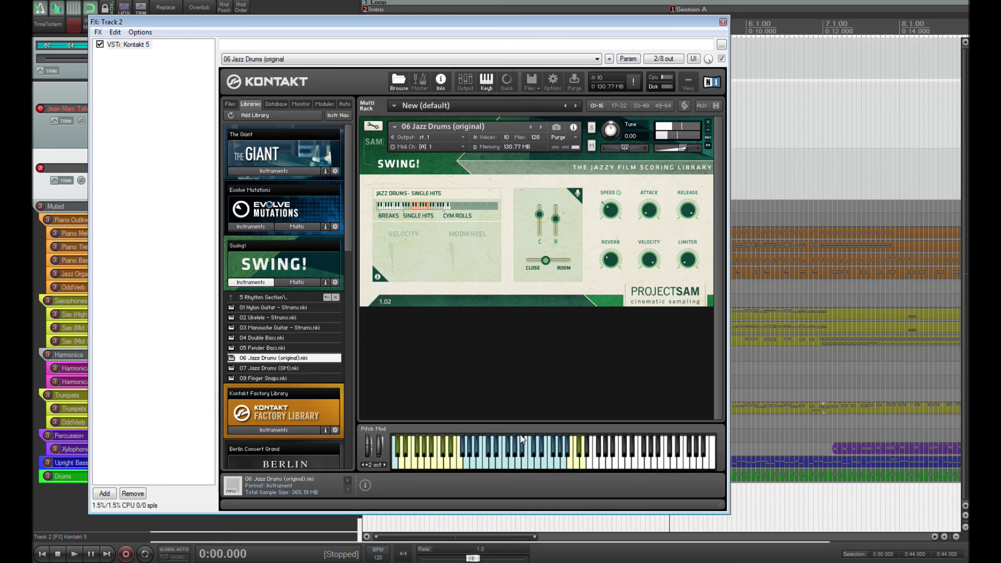
click(495, 464)
drag(497, 20, 575, 21)
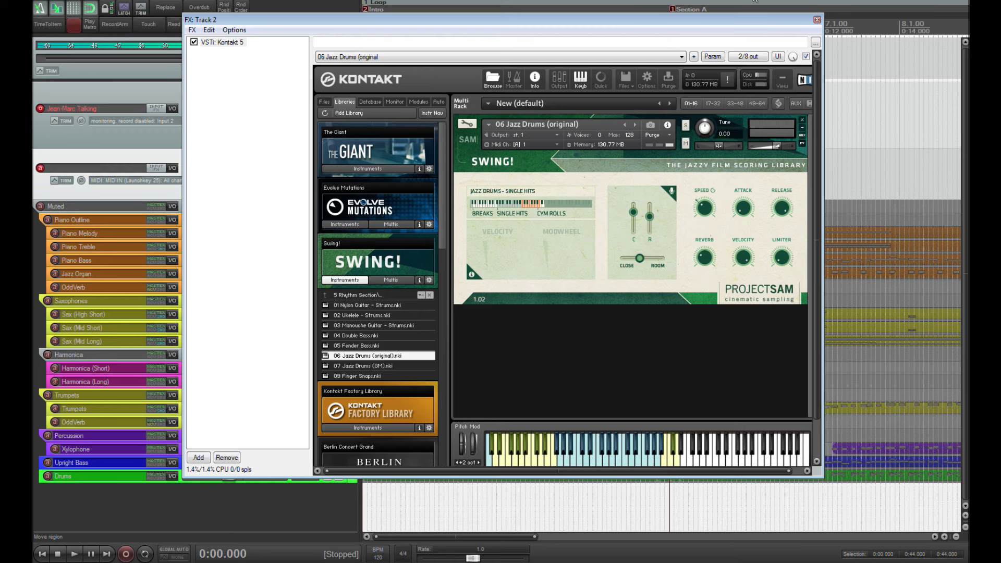
click(818, 20)
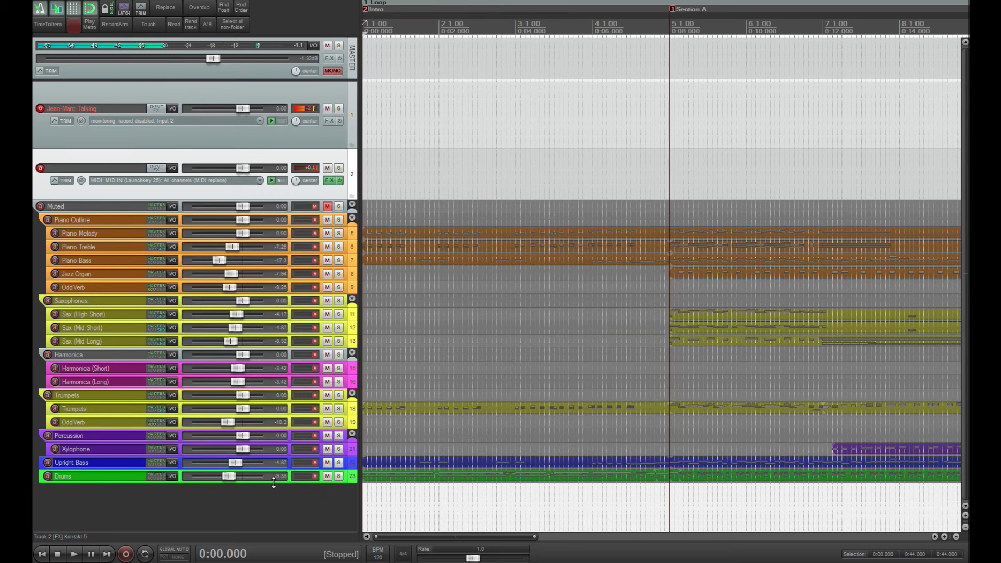
- Make the Drums track taller and move it out of the Muted folder to directly below track 2
drag(273, 483, 269, 508)
drag(65, 473, 69, 191)
click(70, 193)
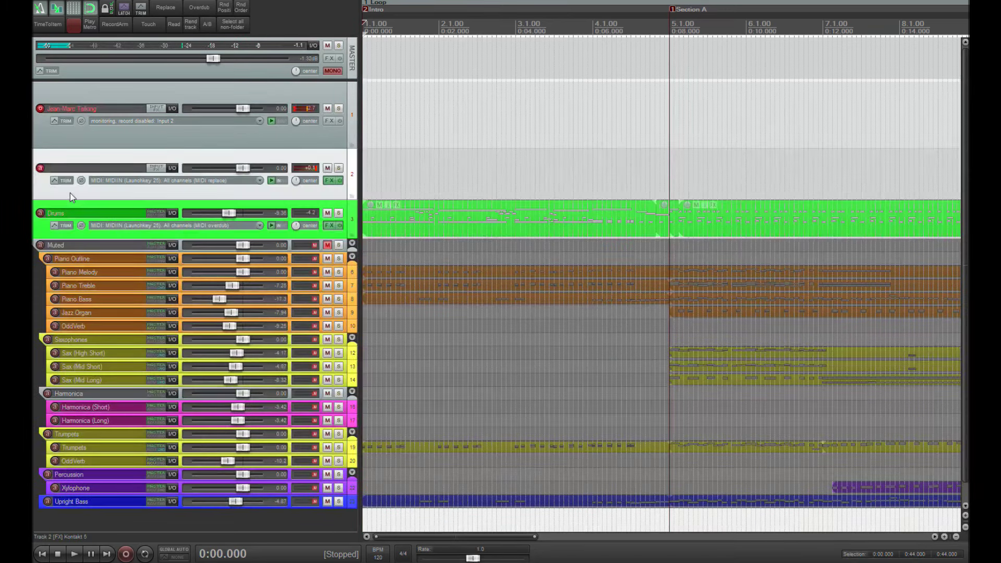
- Delete the unnamed Kontakt track directly above the Drums track
key(Delete)
key(Return)
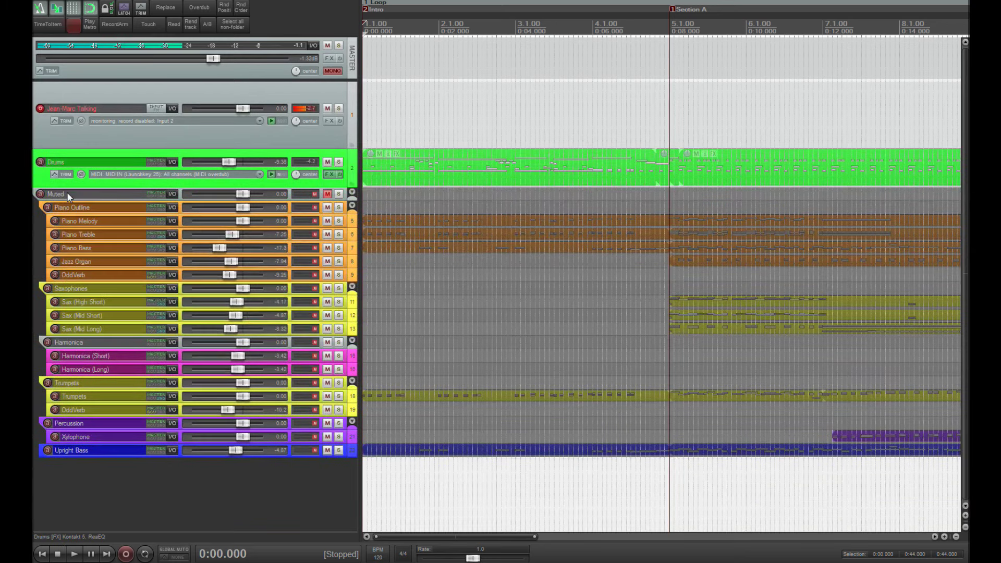
click(330, 175)
- Select the second half of Section A, from 0:16 to 0:24, and play the Drums track there on repeat
click(729, 31)
drag(673, 32, 827, 31)
key(space)
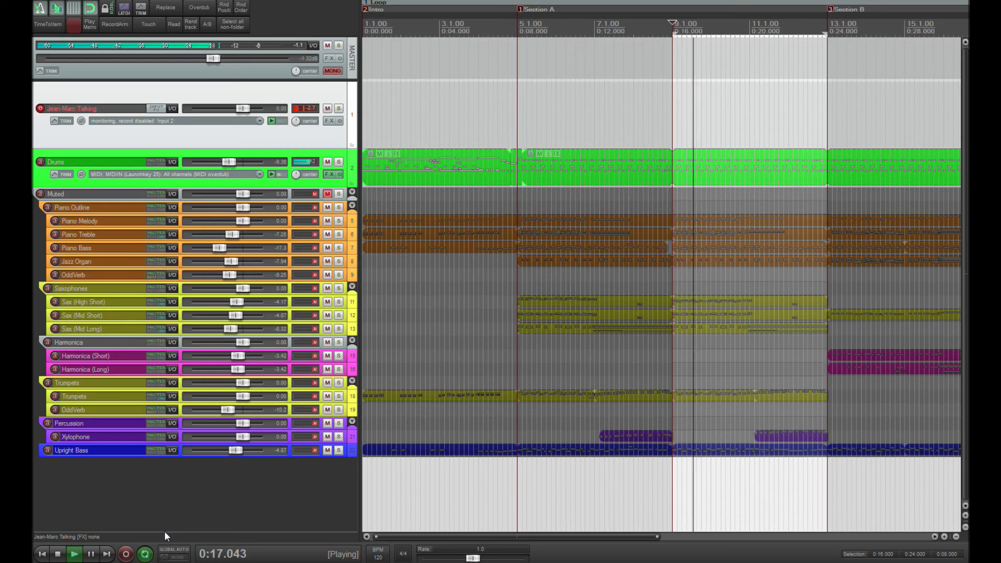
key(space)
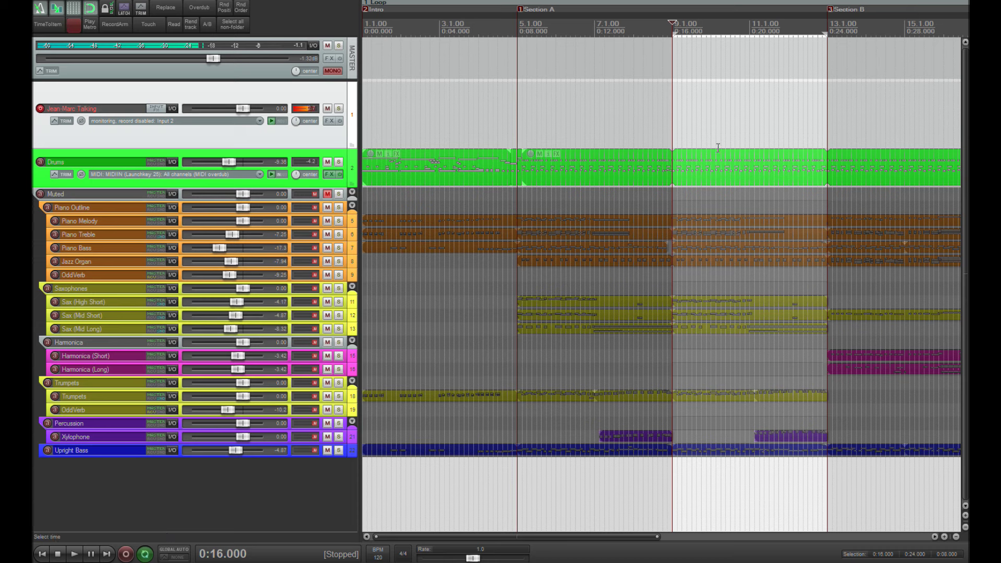
- Select the Intro from 0:00 to 0:08 and play its drum part on repeat
scroll(718, 148, down, 3)
click(373, 9)
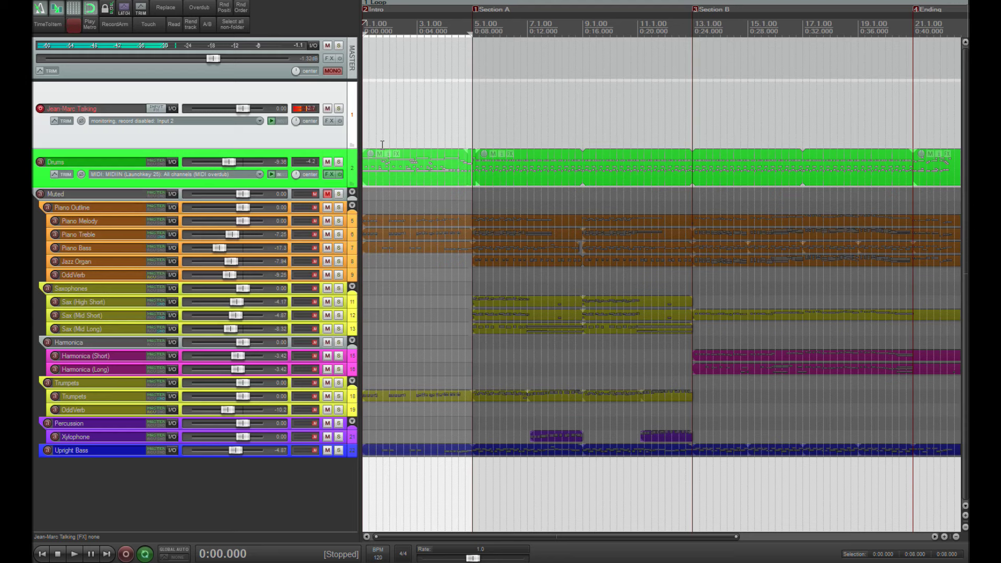
key(space)
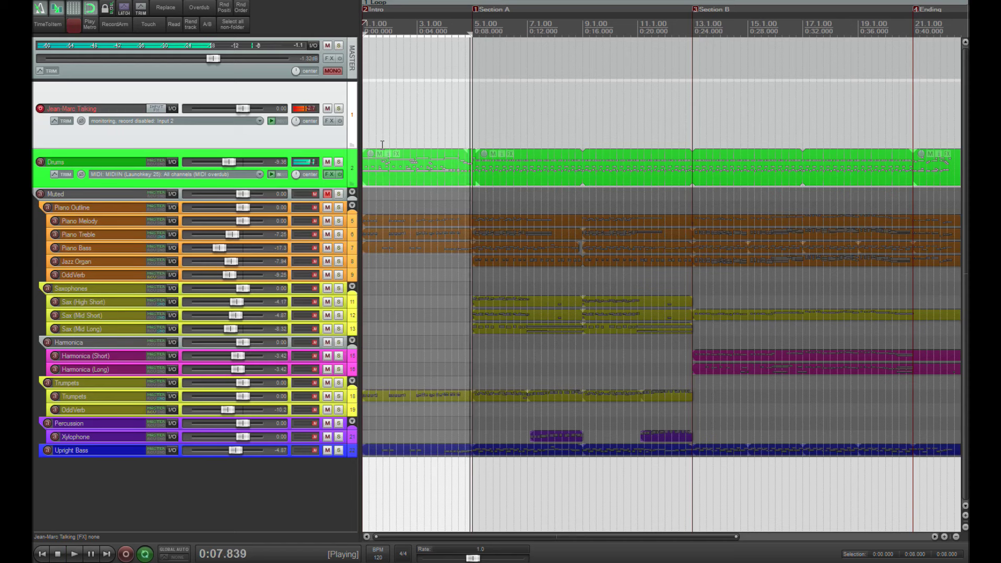
key(space)
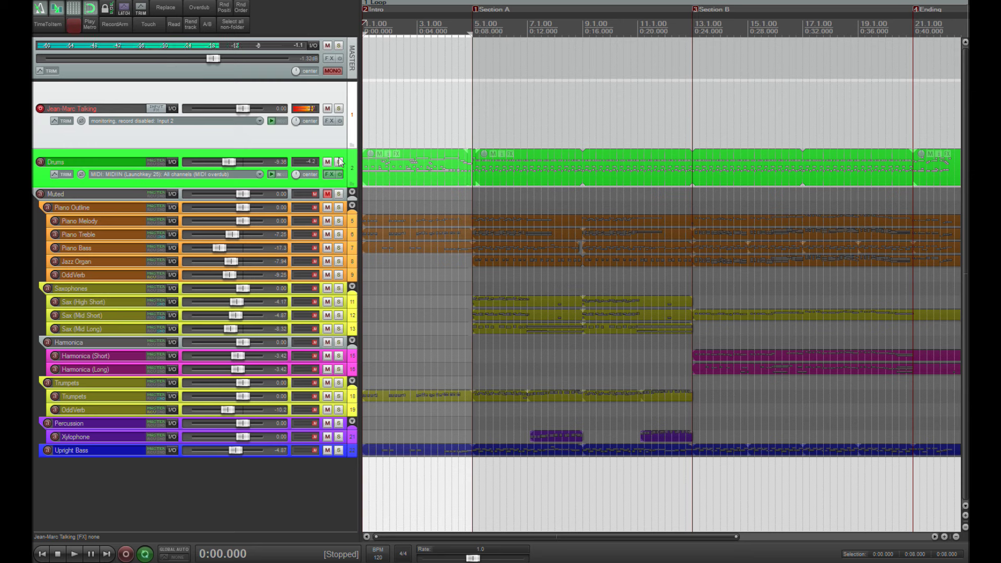
- Play the Drums track from the start of Section A at 0:08
click(468, 133)
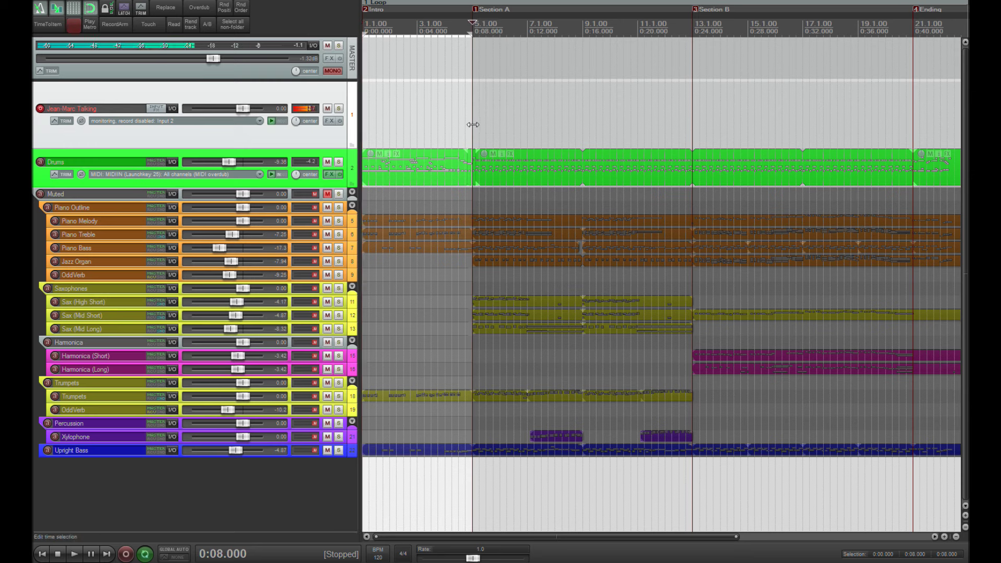
scroll(463, 130, down, 2)
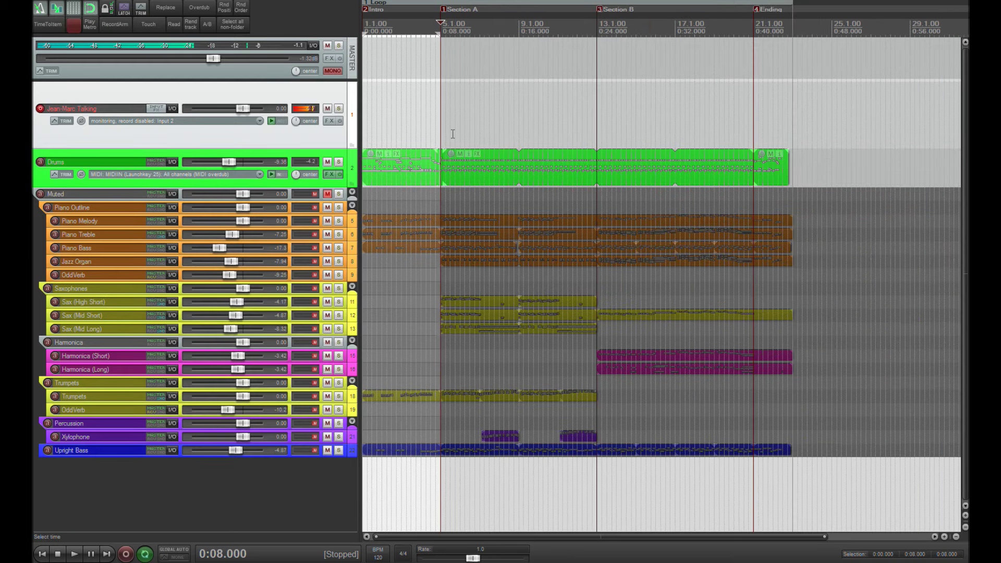
key(space)
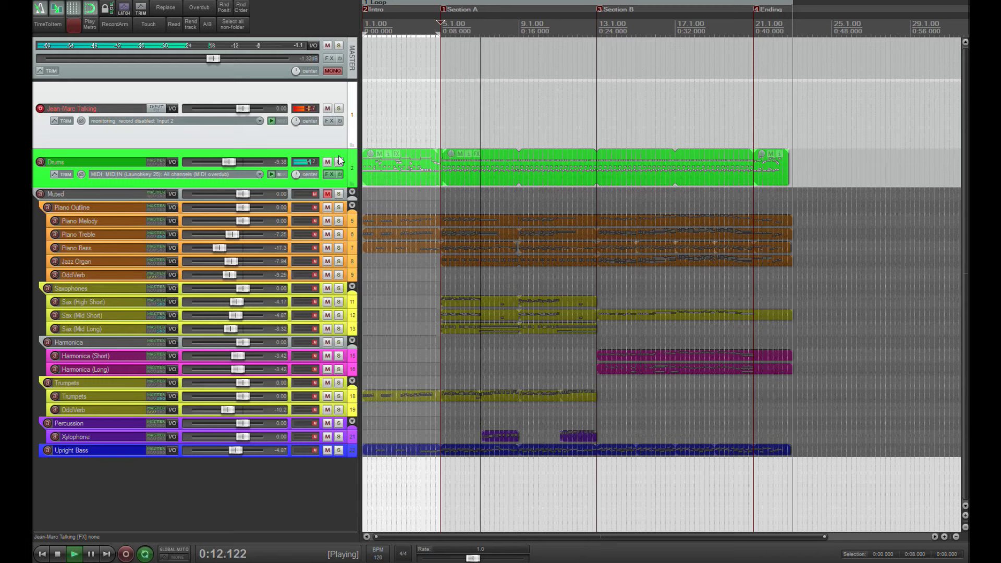
key(space)
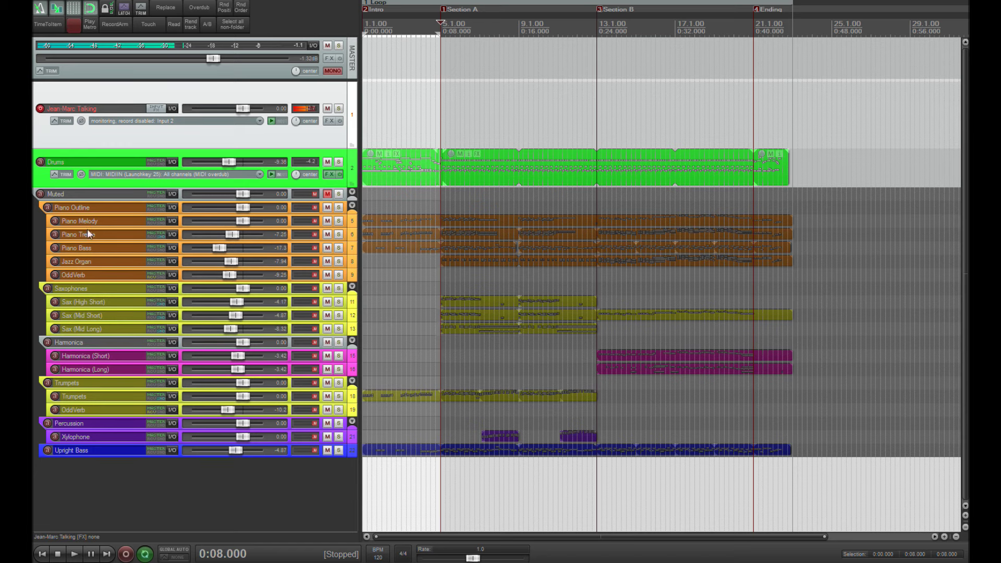
- Move the Piano Melody track out of the Muted folder to directly above the Drums track
drag(98, 224, 95, 155)
click(334, 161)
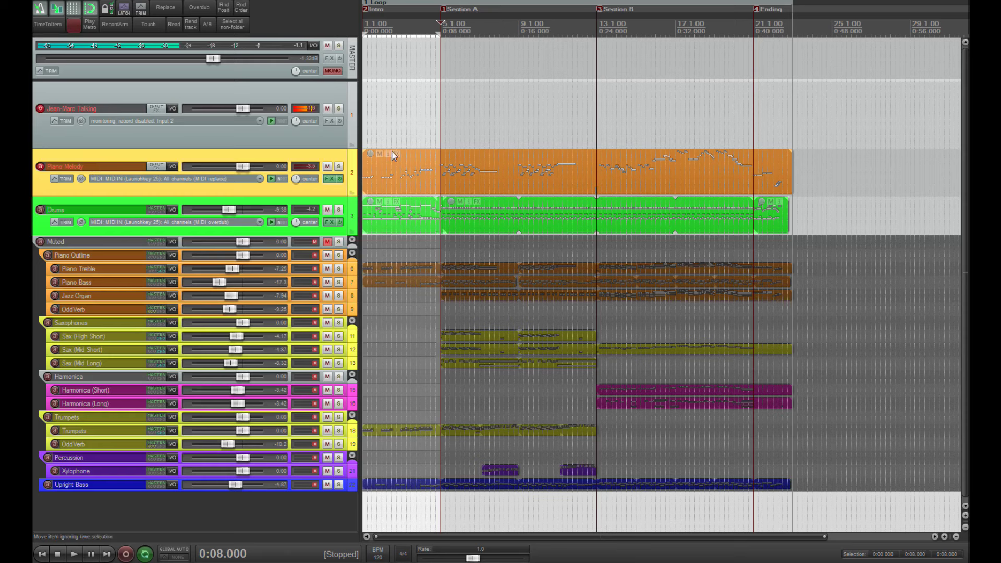
- Turn off repeat and play the Piano Melody together with the Drums from the start of the song
click(371, 173)
key(Home)
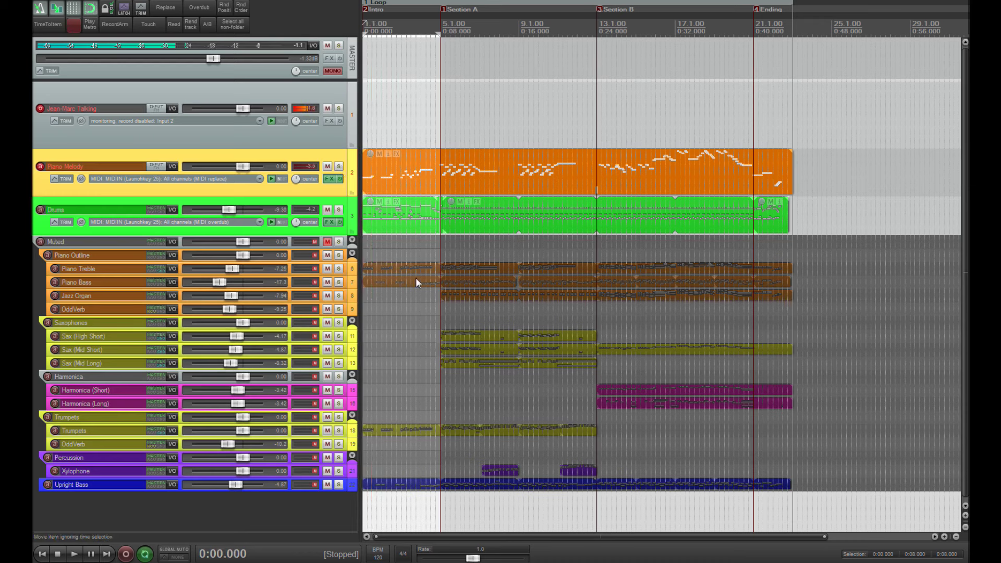
click(145, 555)
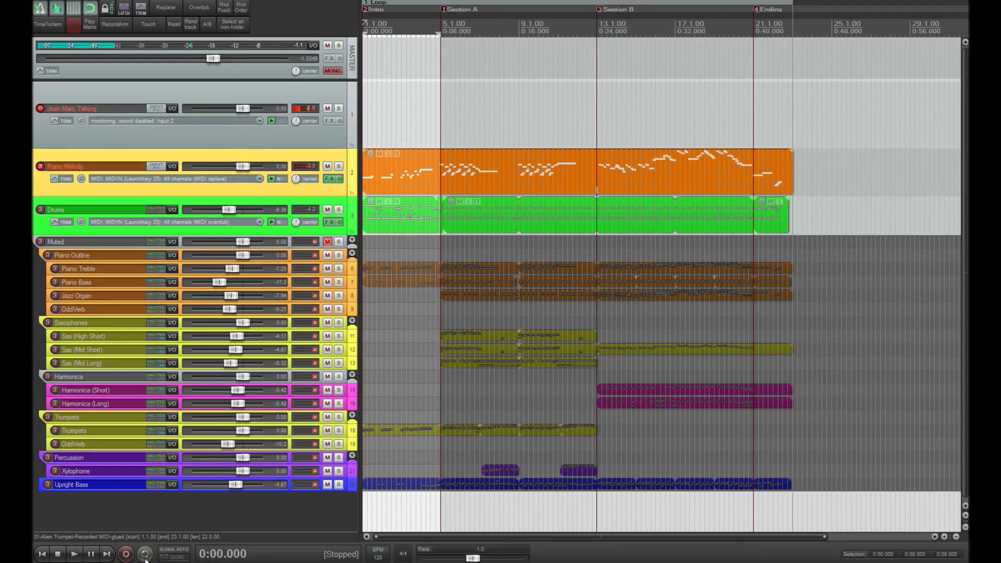
key(space)
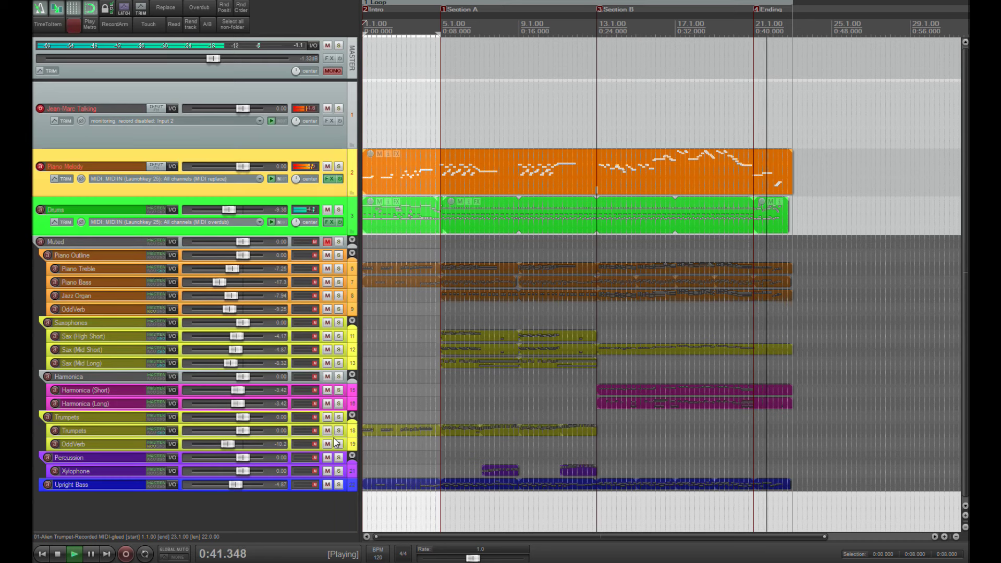
key(space)
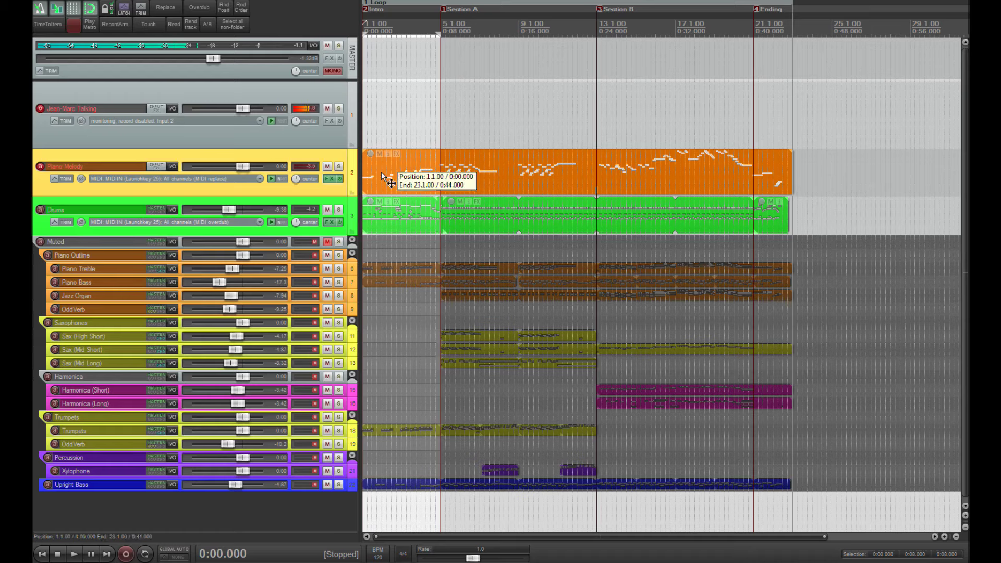
- Open the Piano Melody item in a maximized MIDI editor, showing the notes of the Intro
click(382, 173)
double_click(382, 172)
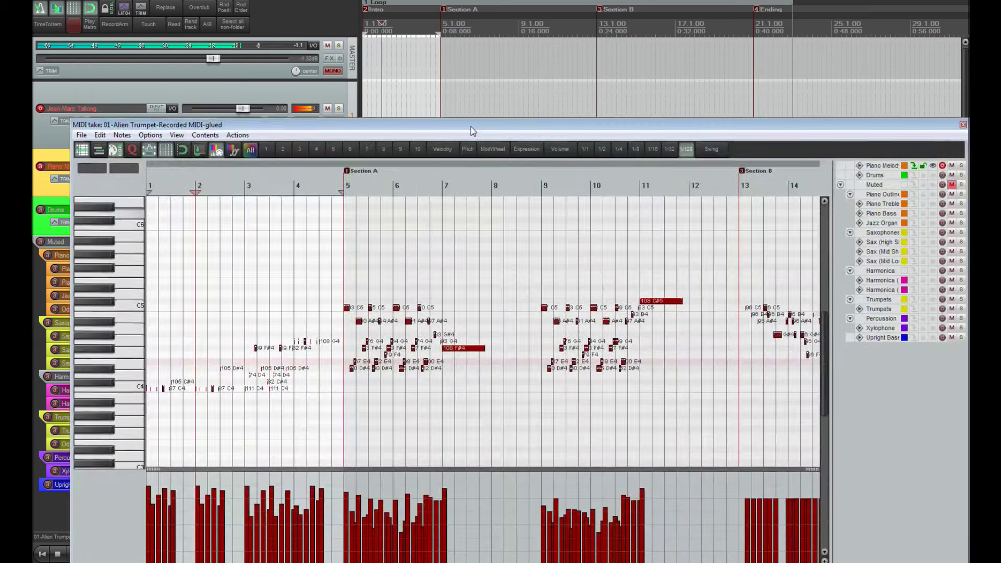
drag(471, 126, 468, 116)
double_click(467, 116)
scroll(233, 324, up, 6)
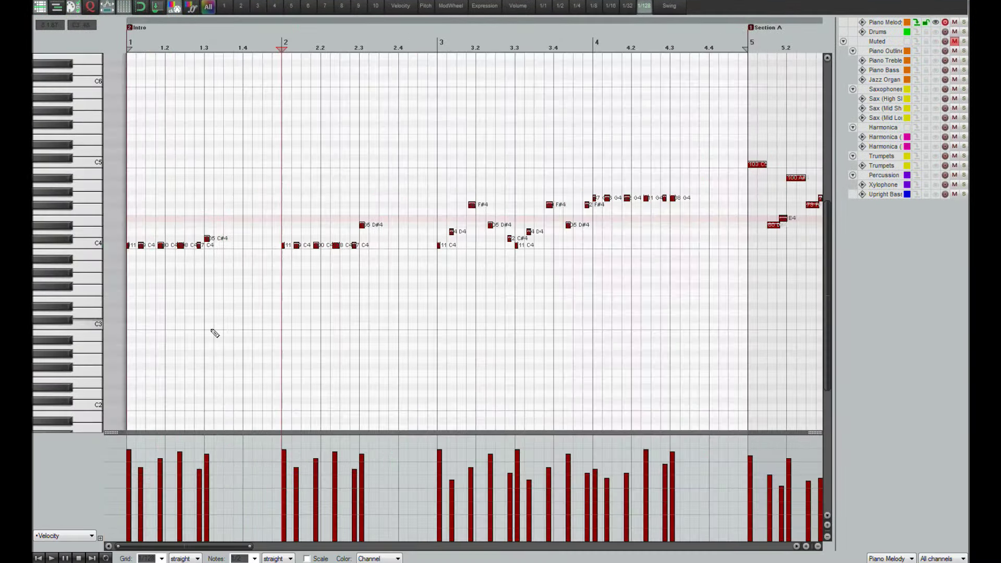
scroll(215, 333, down, 1)
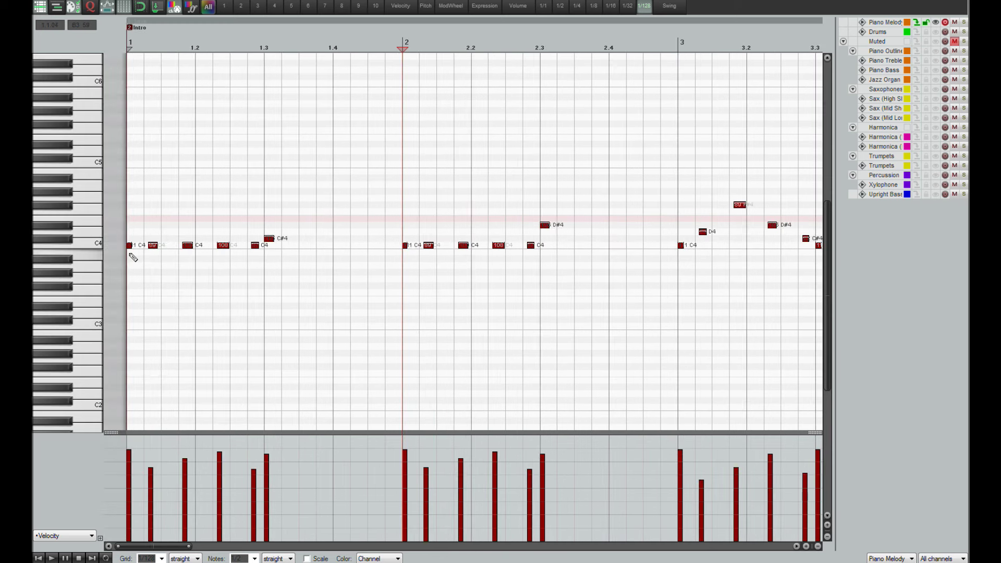
- Set the MIDI editor's grid to 1/16 with swing
click(670, 5)
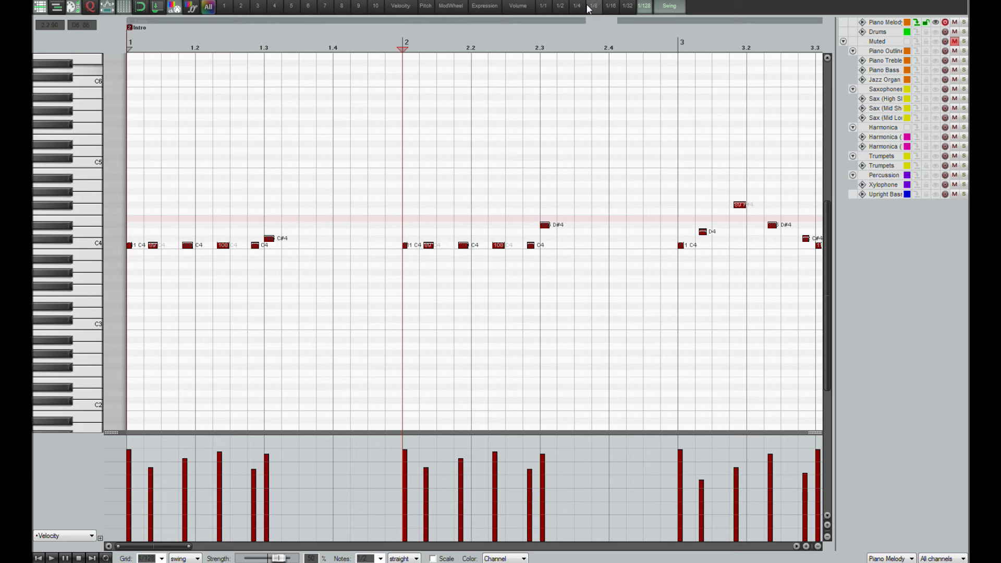
click(611, 6)
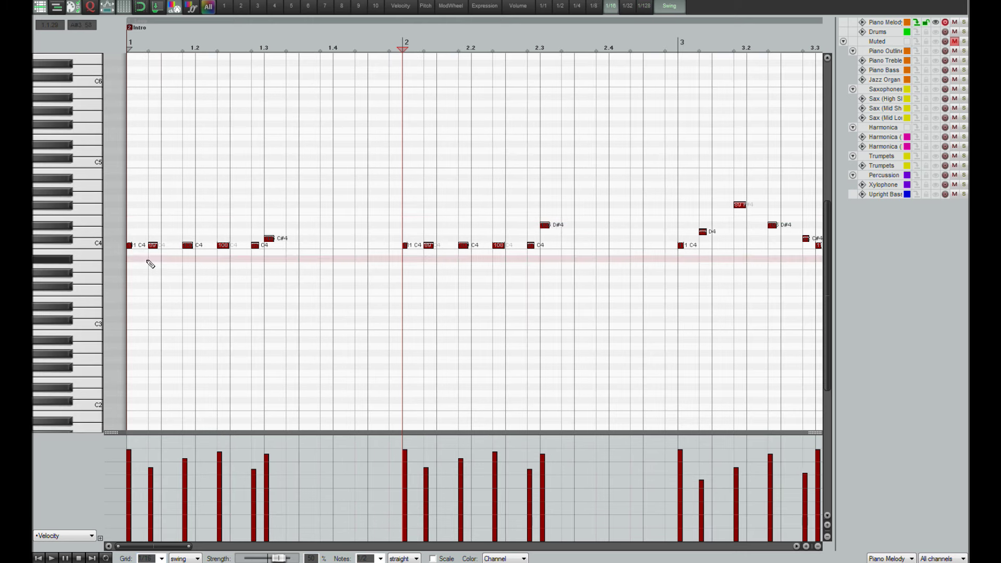
- Examine how the Piano Melody notes in the Intro, bars 1 to 4, line up with the swing grid
scroll(147, 263, up, 4)
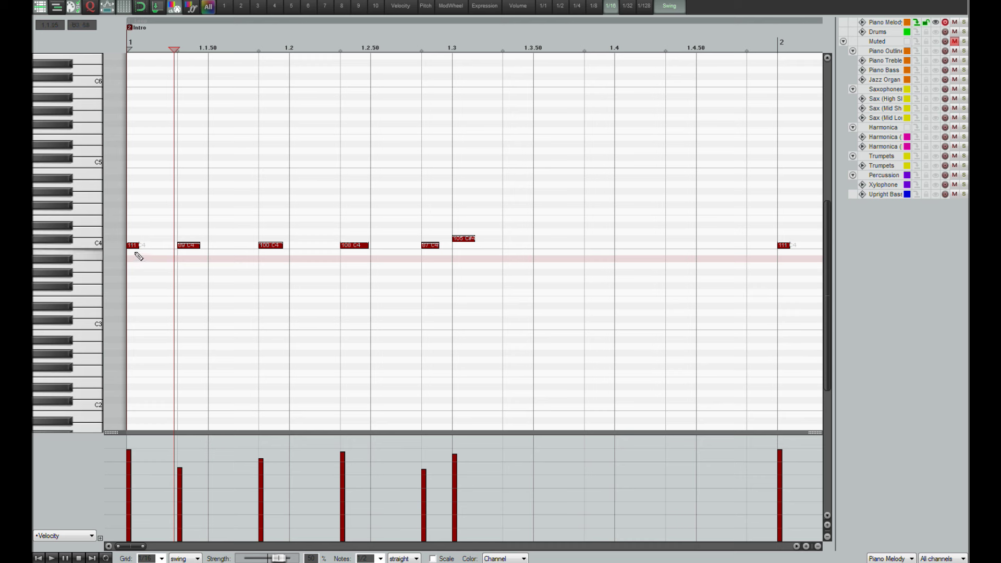
click(132, 246)
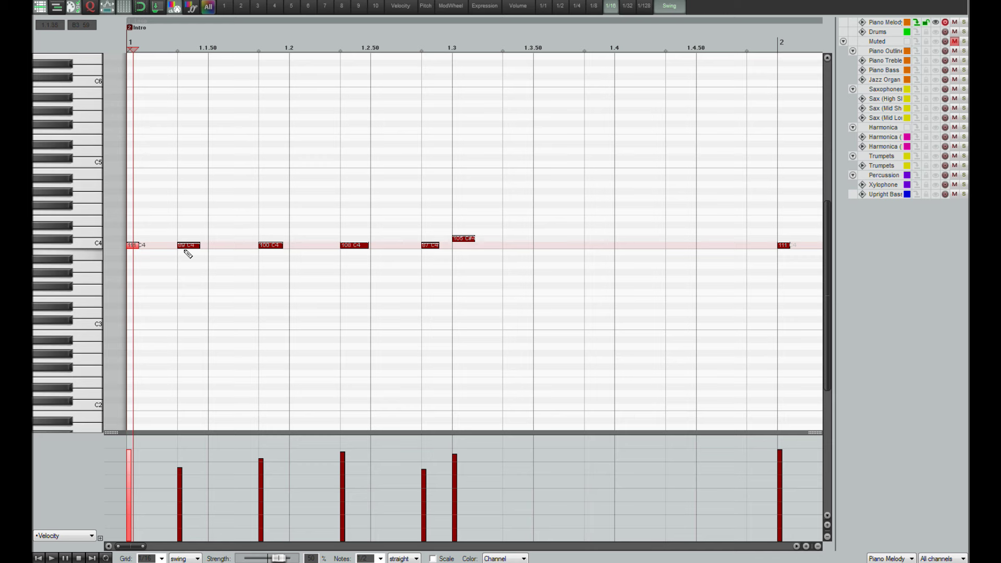
scroll(188, 254, down, 3)
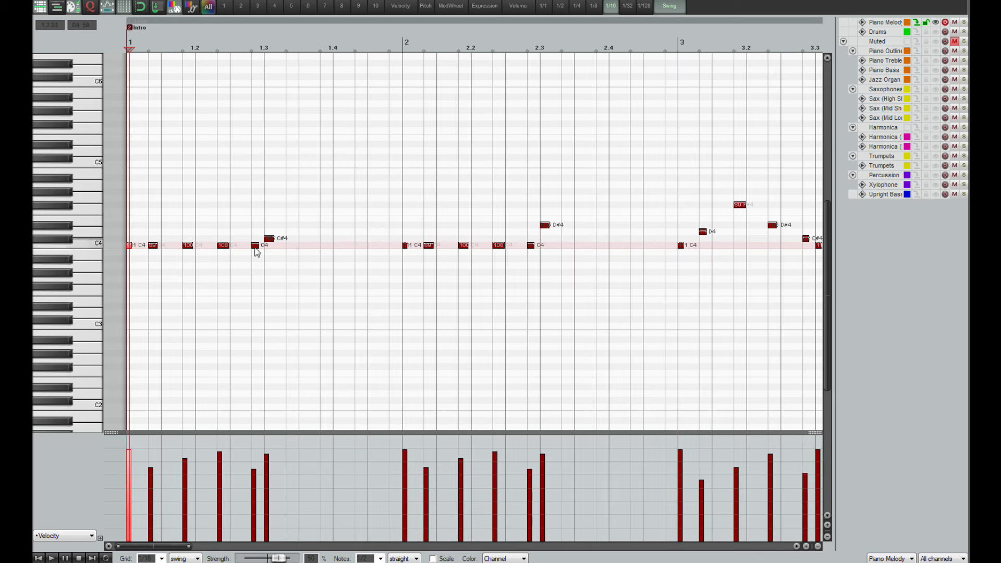
scroll(257, 246, down, 1)
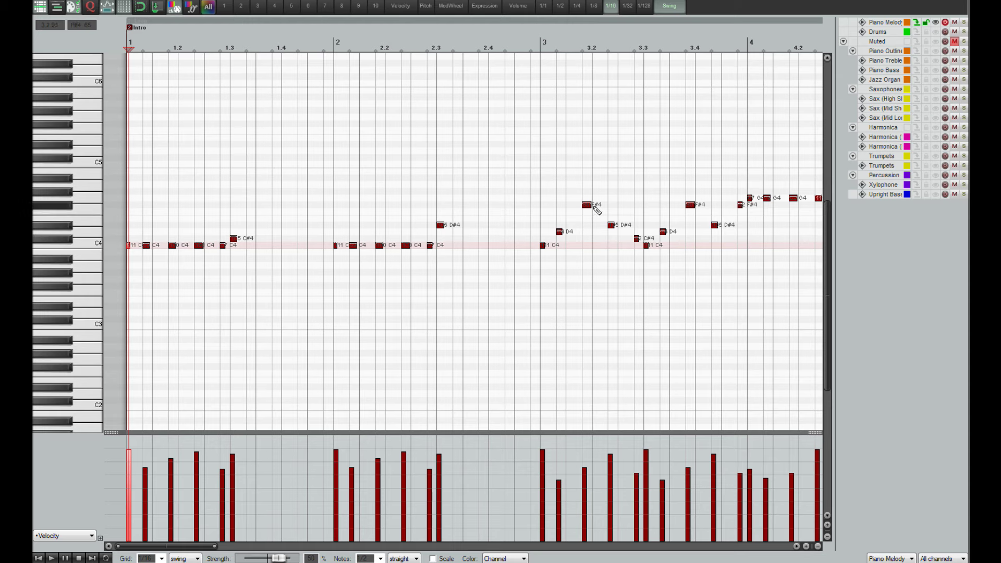
click(542, 264)
scroll(538, 264, up, 5)
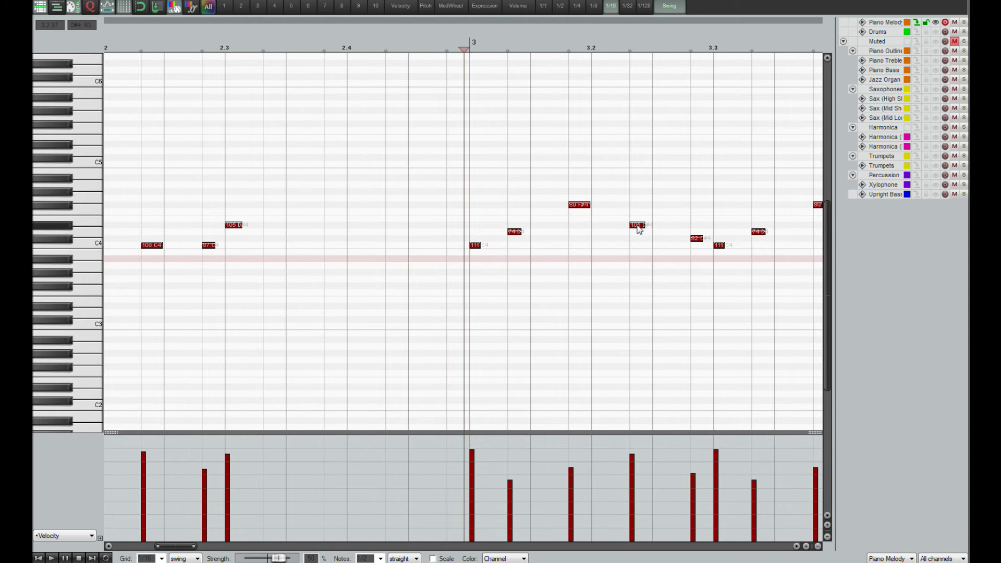
scroll(704, 253, down, 2)
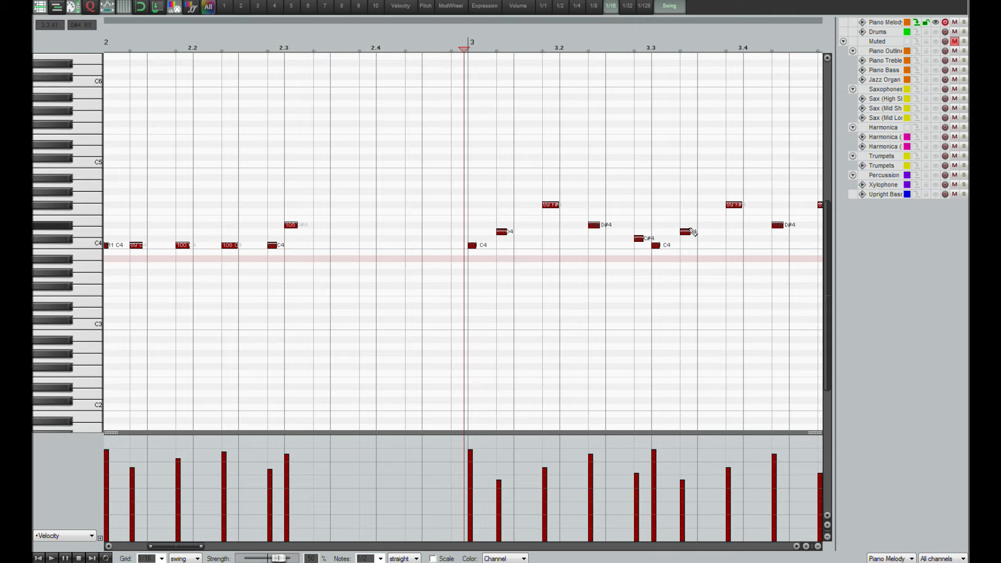
scroll(708, 241, down, 2)
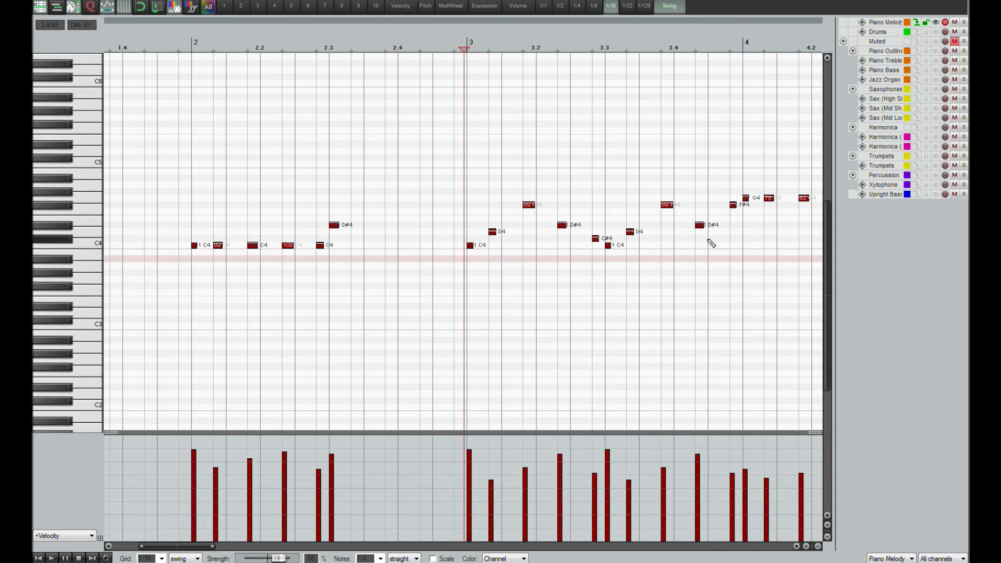
click(756, 246)
scroll(756, 246, down, 2)
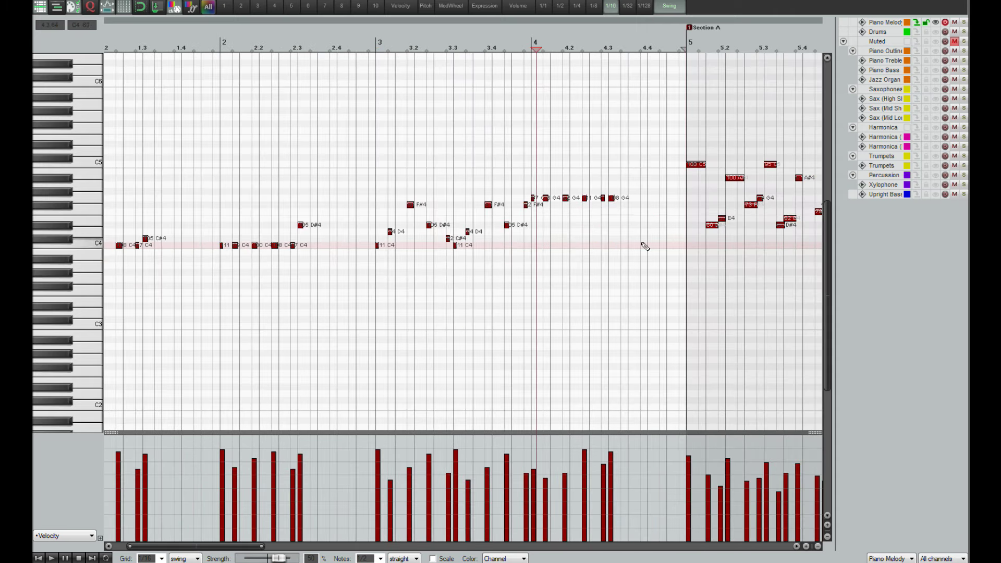
- Examine how the Piano Melody notes from bar 5 onward in Section A line up with the swing grid
click(685, 261)
scroll(681, 264, up, 2)
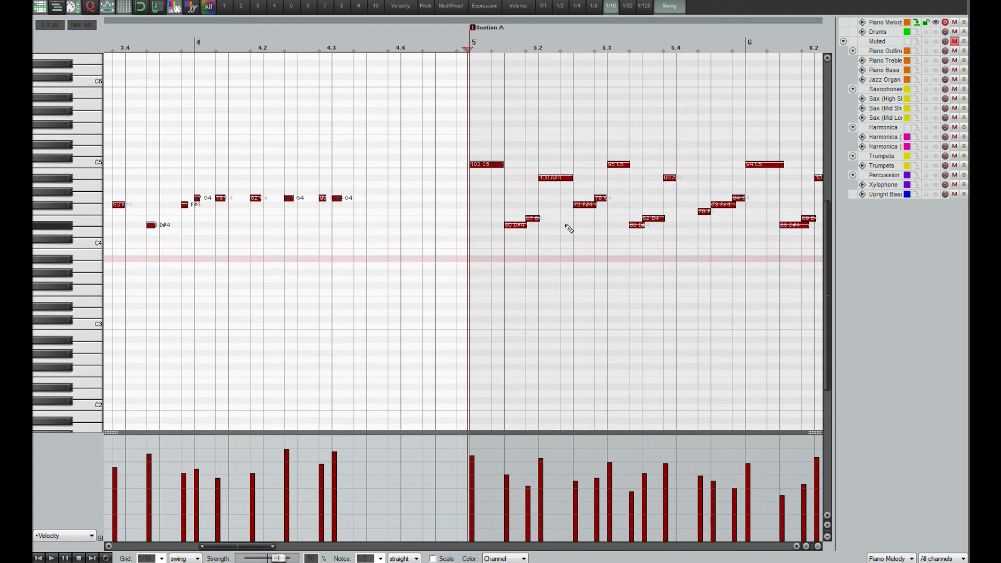
scroll(565, 224, up, 3)
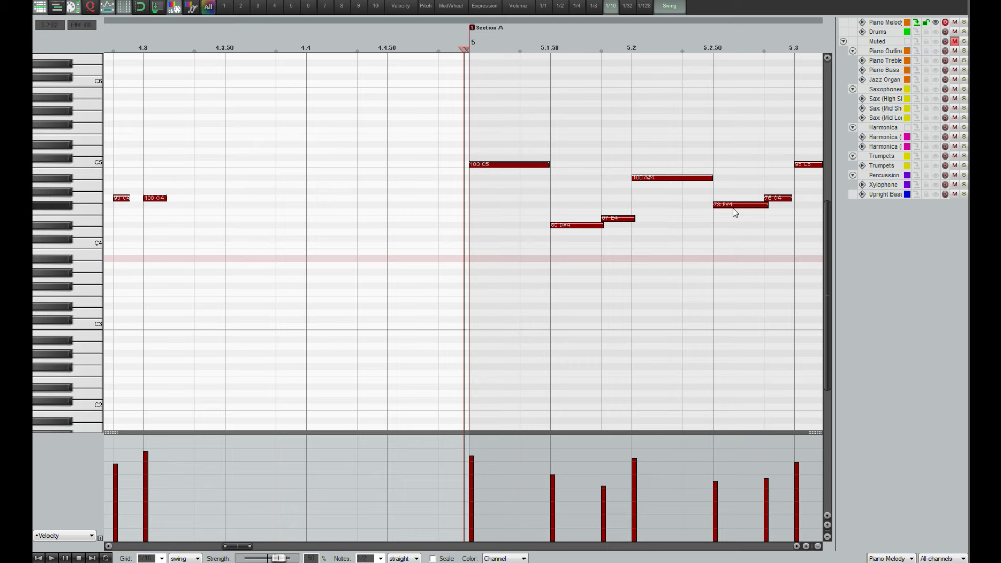
scroll(640, 258, down, 2)
scroll(639, 259, down, 2)
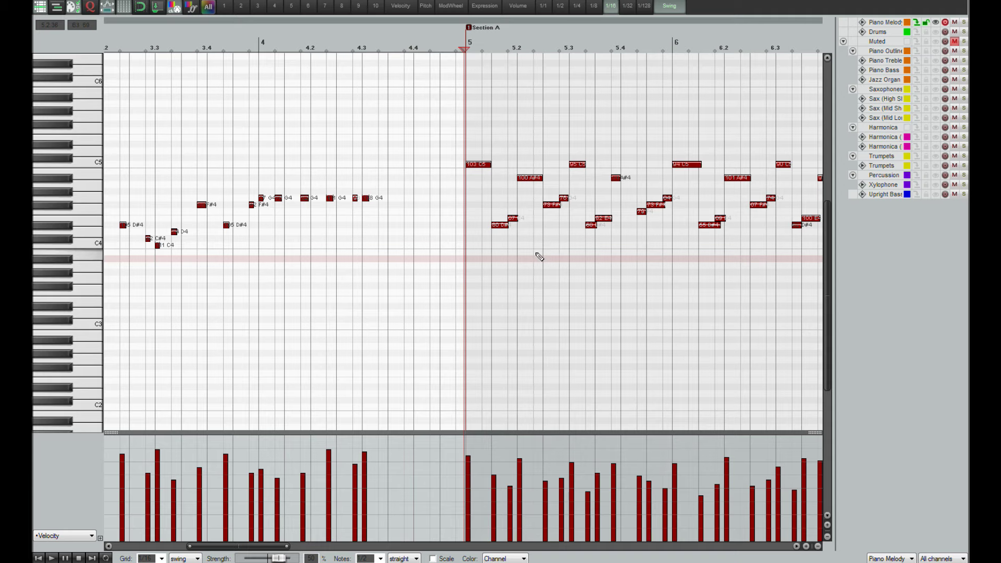
scroll(539, 257, down, 2)
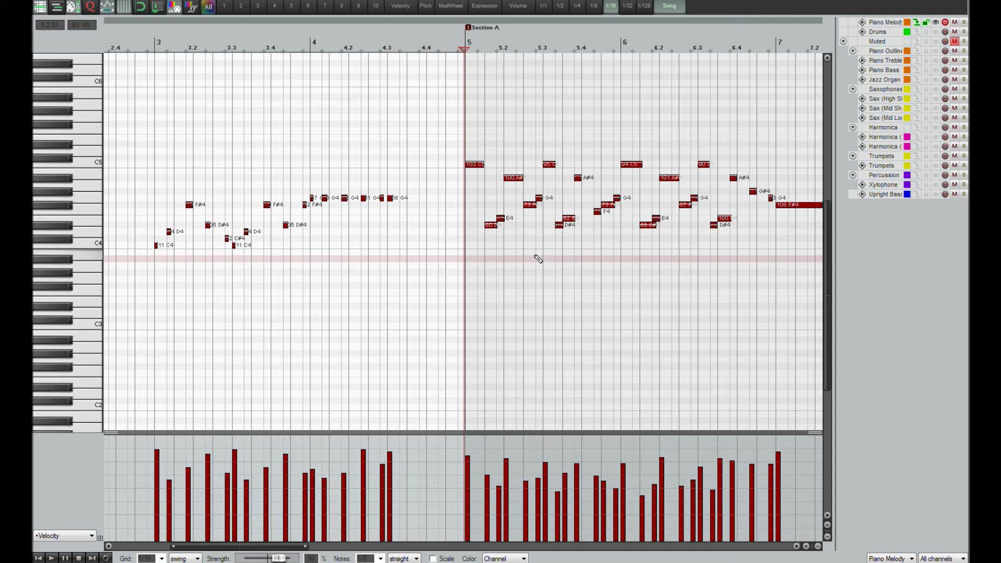
scroll(537, 259, up, 2)
drag(286, 547, 398, 560)
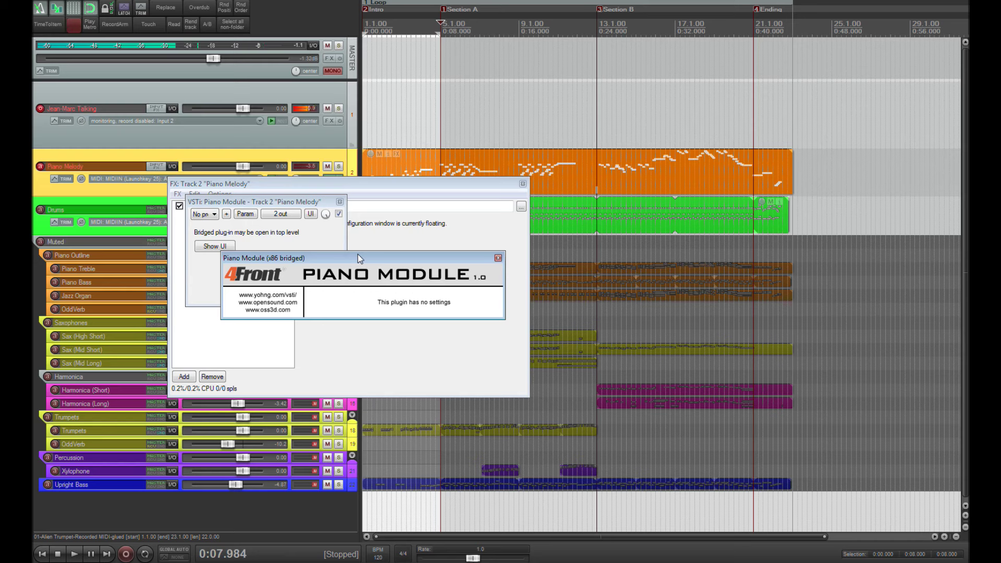
- Close the Piano Module plugin window and the Piano Melody track's effects window
click(340, 202)
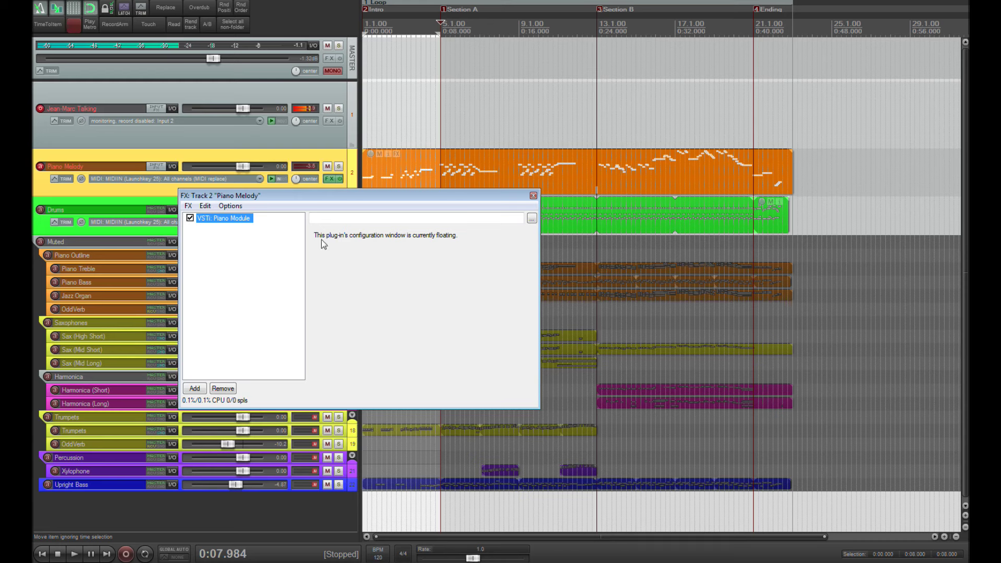
click(533, 196)
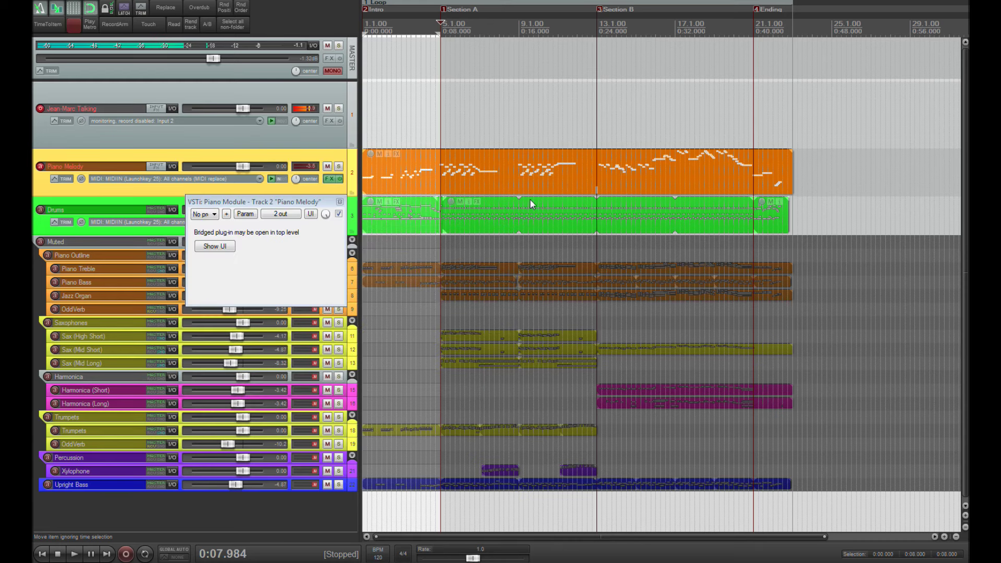
- Close the Piano Module window and move the Piano Bass track out of the Muted folder to between Piano Melody and Drums
click(339, 201)
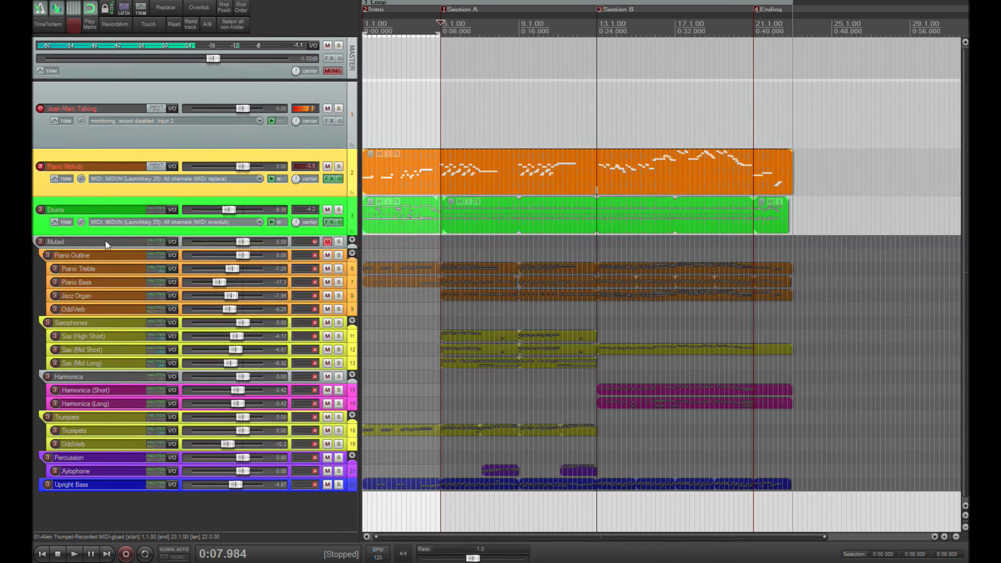
click(93, 283)
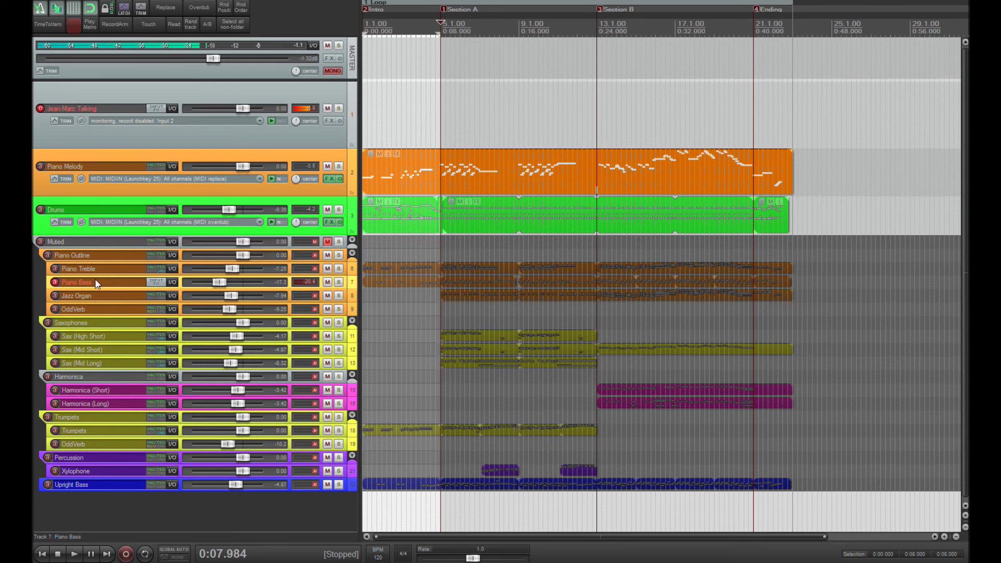
drag(84, 282, 76, 246)
click(382, 233)
scroll(382, 233, up, 4)
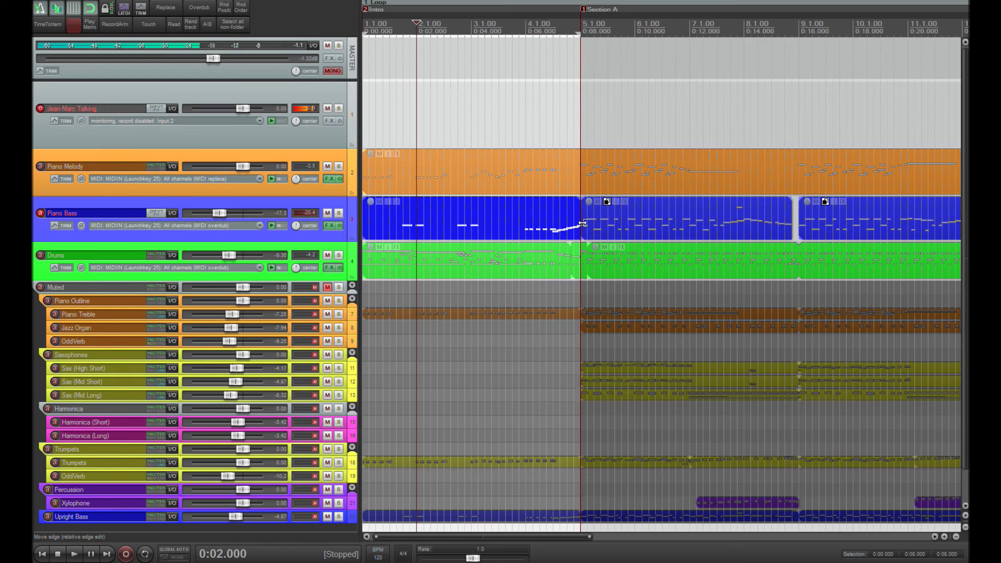
scroll(671, 177, down, 3)
- Solo the Piano Bass track and play it from the start of the song
click(338, 213)
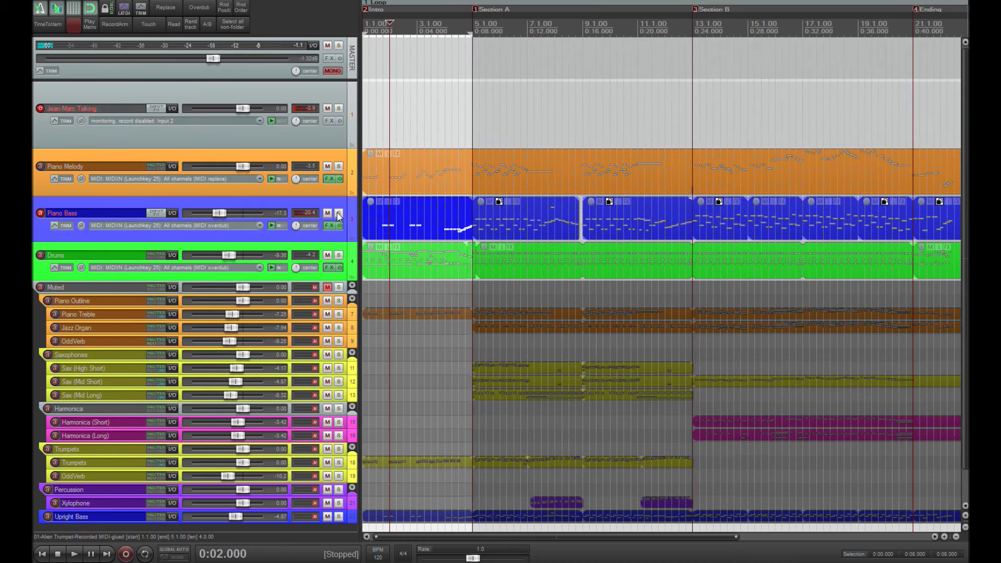
scroll(459, 234, up, 2)
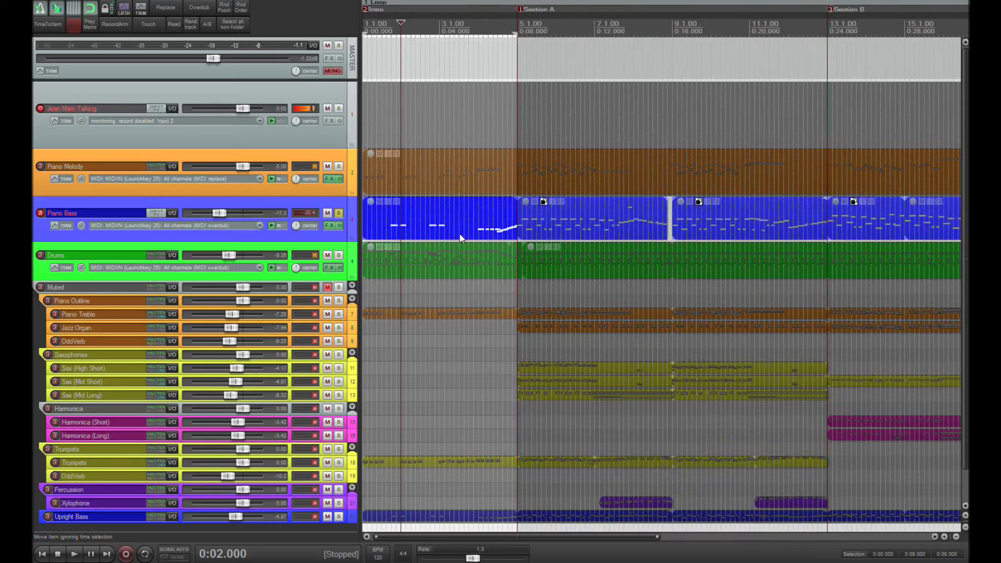
click(339, 213)
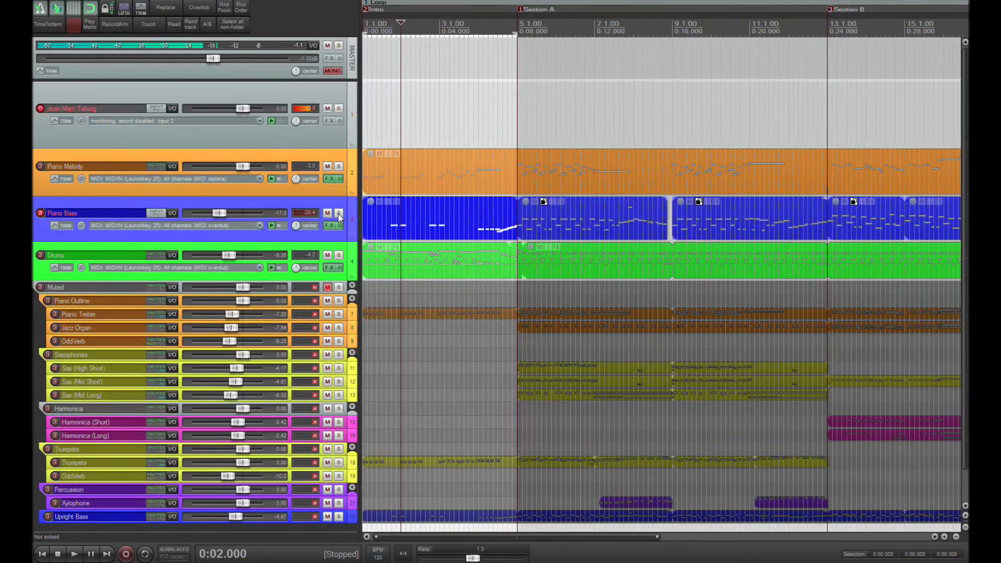
click(338, 214)
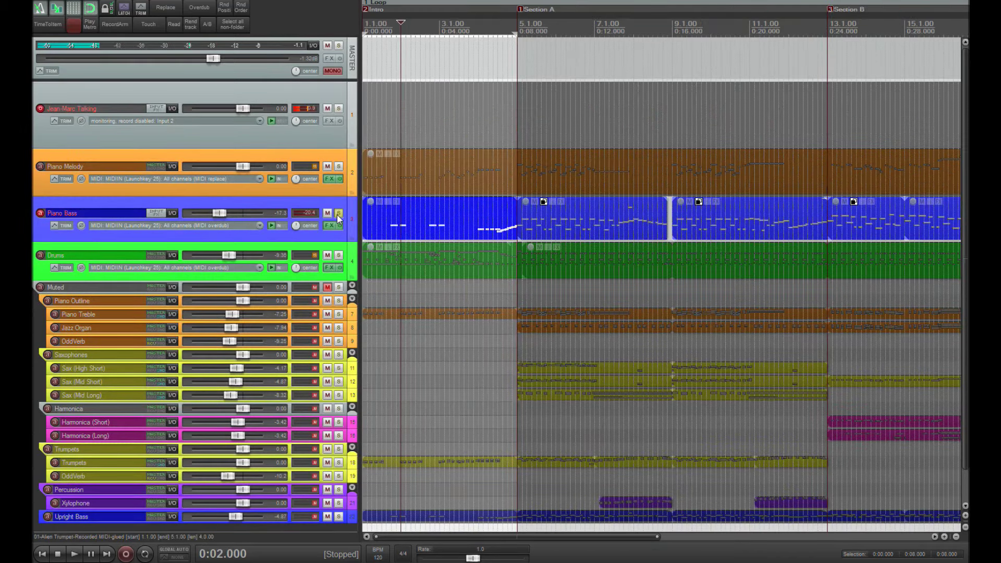
key(Home)
key(space)
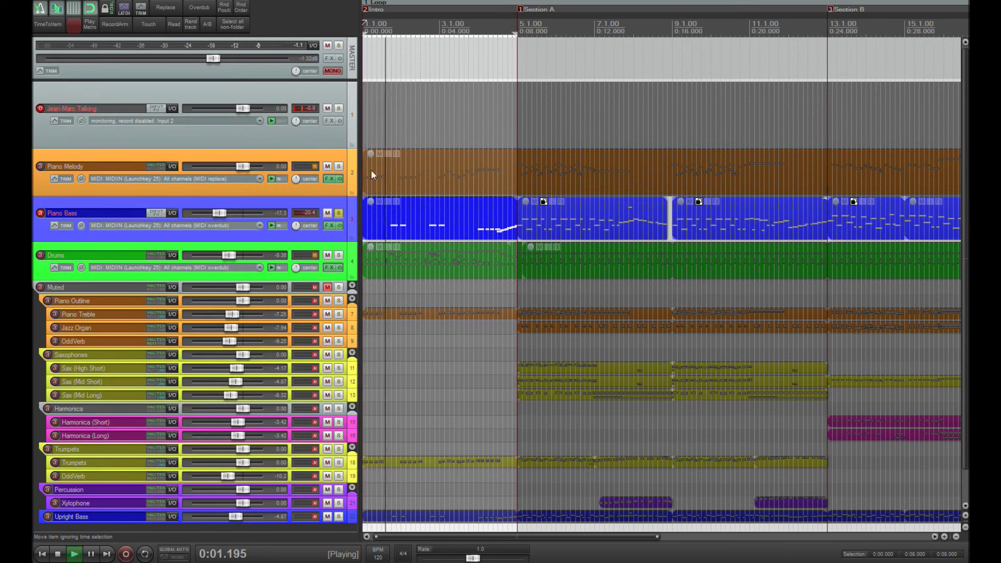
click(339, 108)
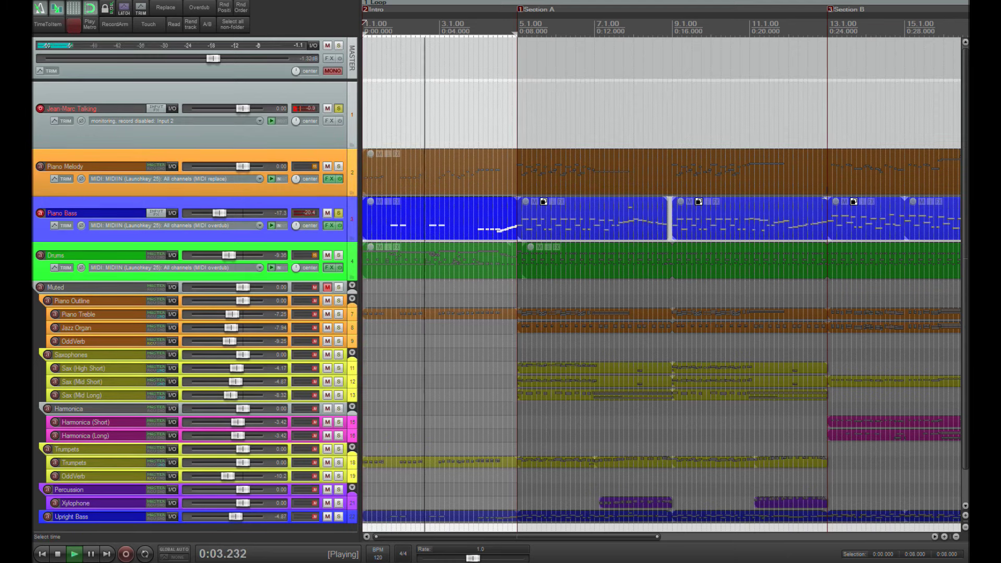
click(339, 110)
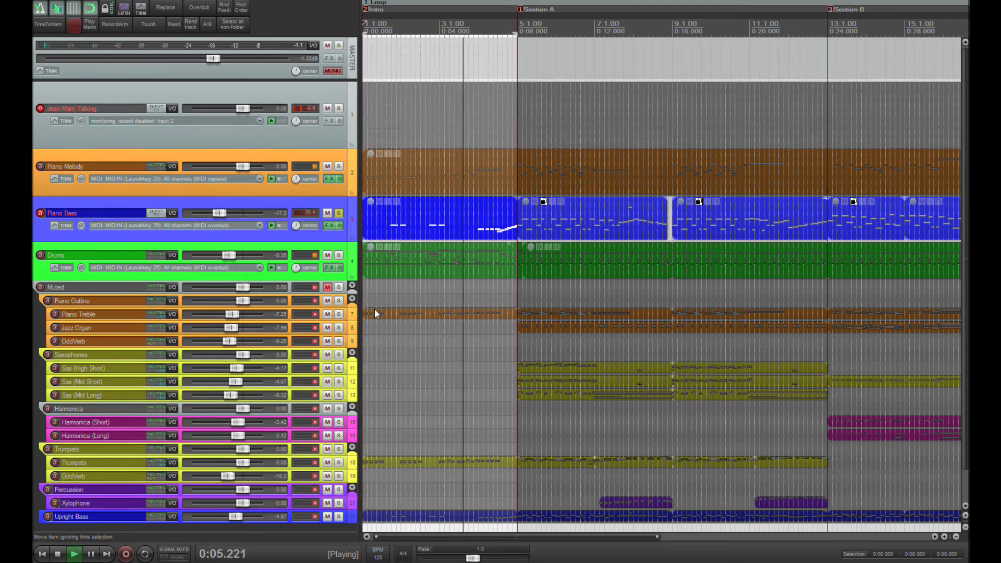
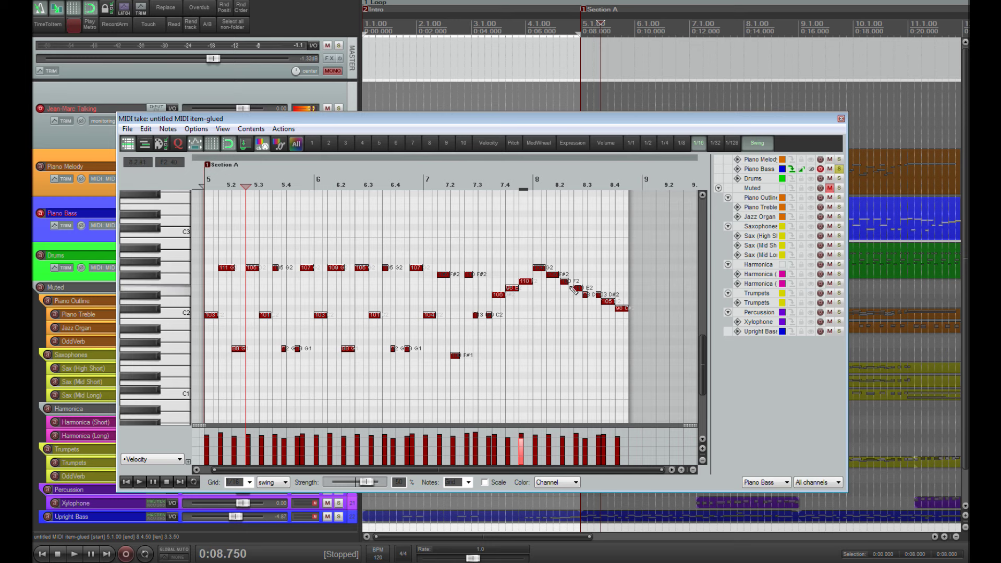
- Examine the end of the Piano Bass line in Section A, around bar 8, and close the MIDI editor
click(583, 318)
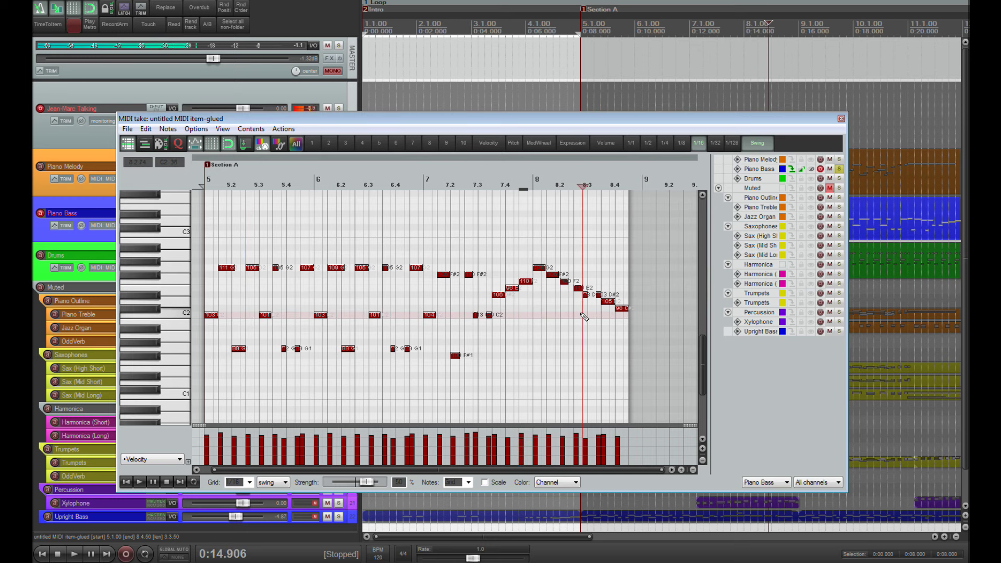
scroll(583, 318, up, 3)
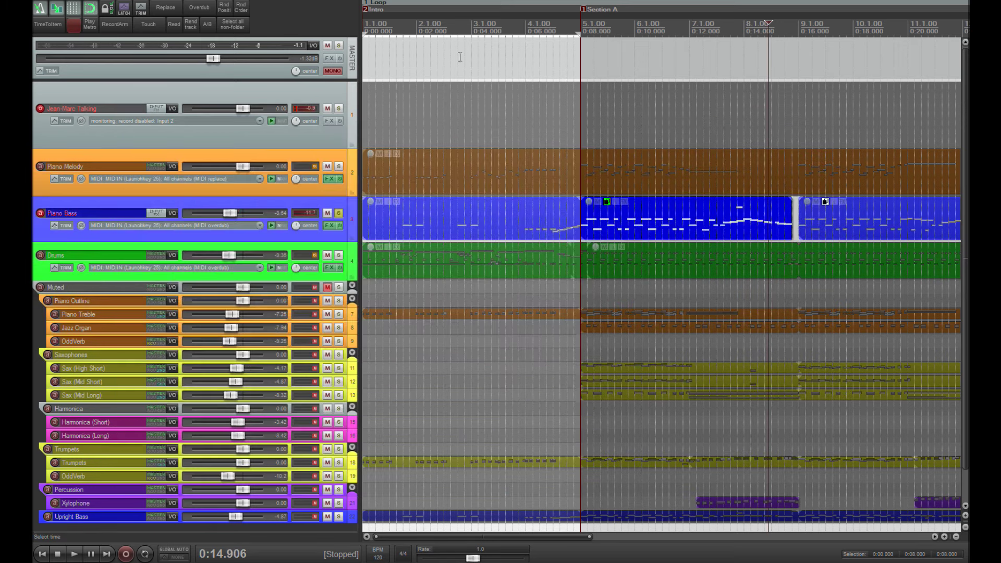
click(842, 119)
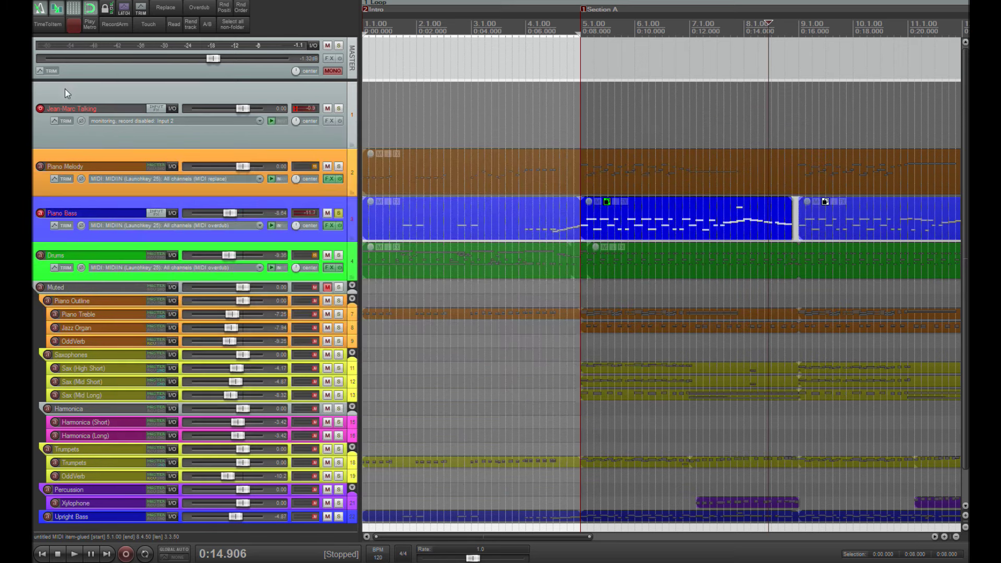
- Unsolo the Piano Bass track
click(339, 213)
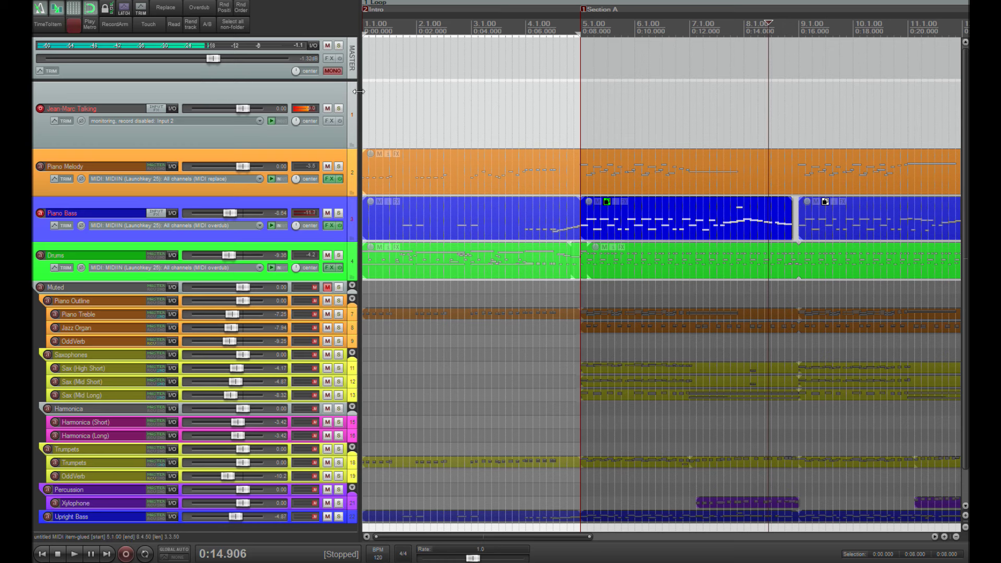
click(327, 93)
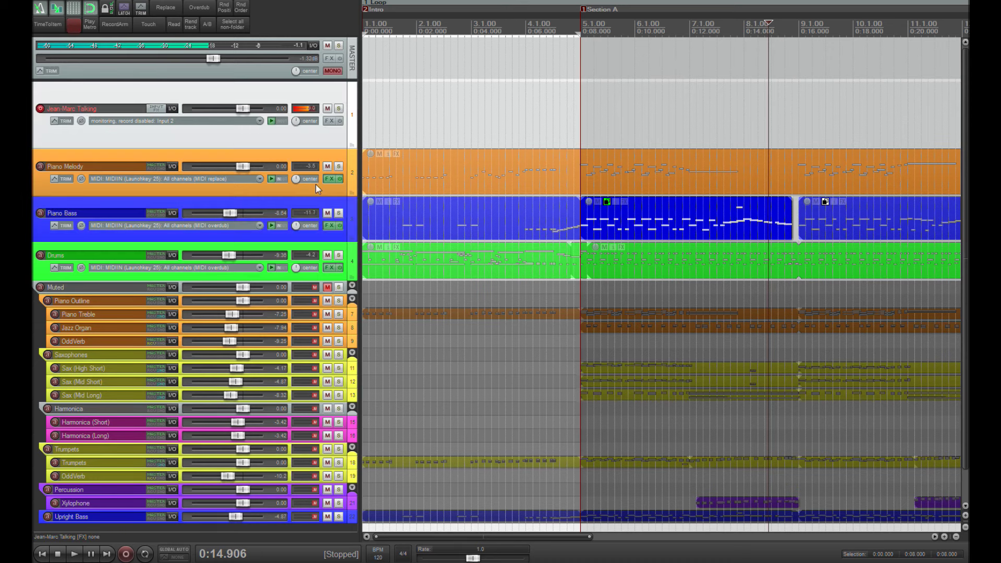
click(339, 214)
click(338, 213)
- Open the first Section A item of Piano Bass in the MIDI editor, examine its notes in bars 5 to 8, and close it
double_click(608, 228)
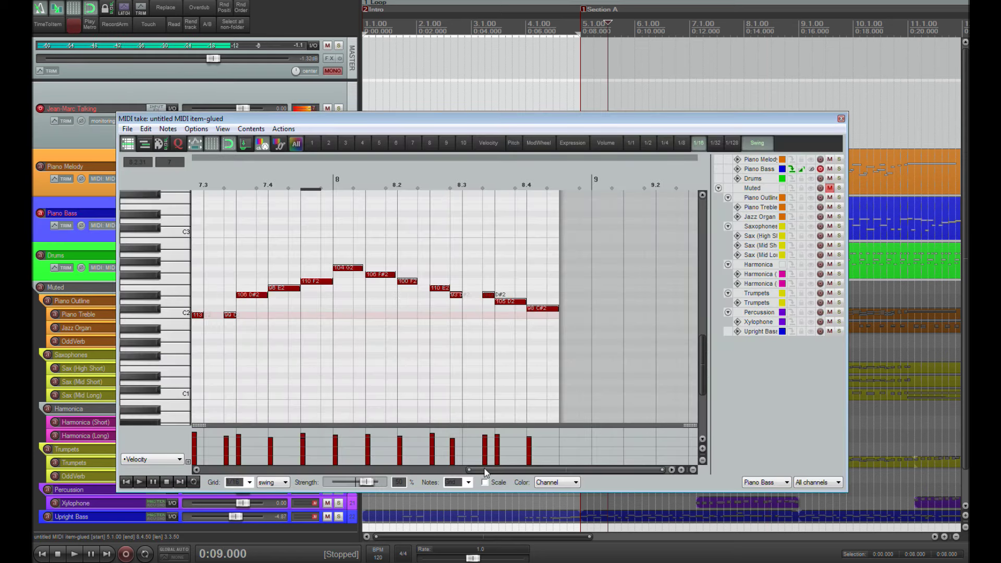
scroll(248, 328, down, 3)
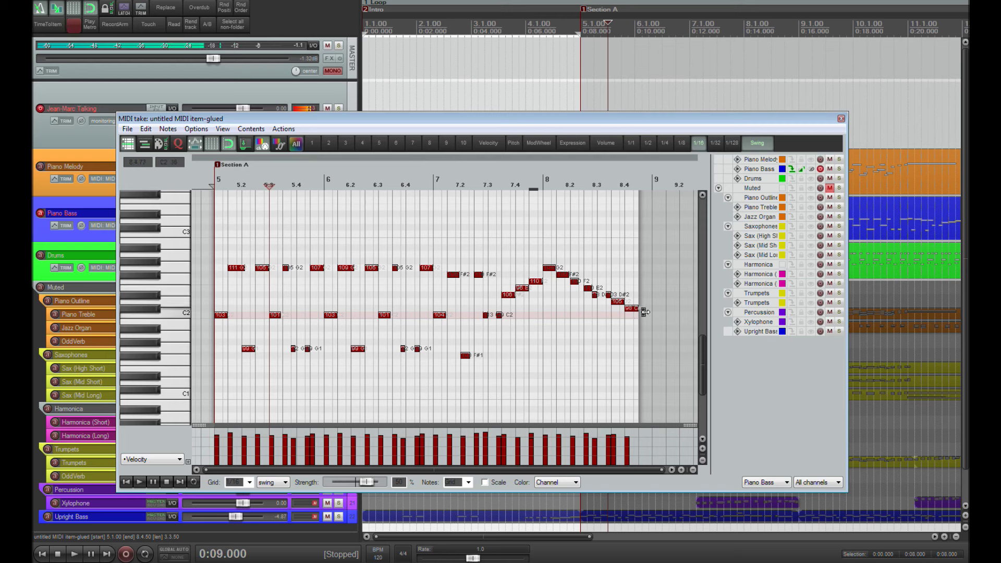
click(842, 119)
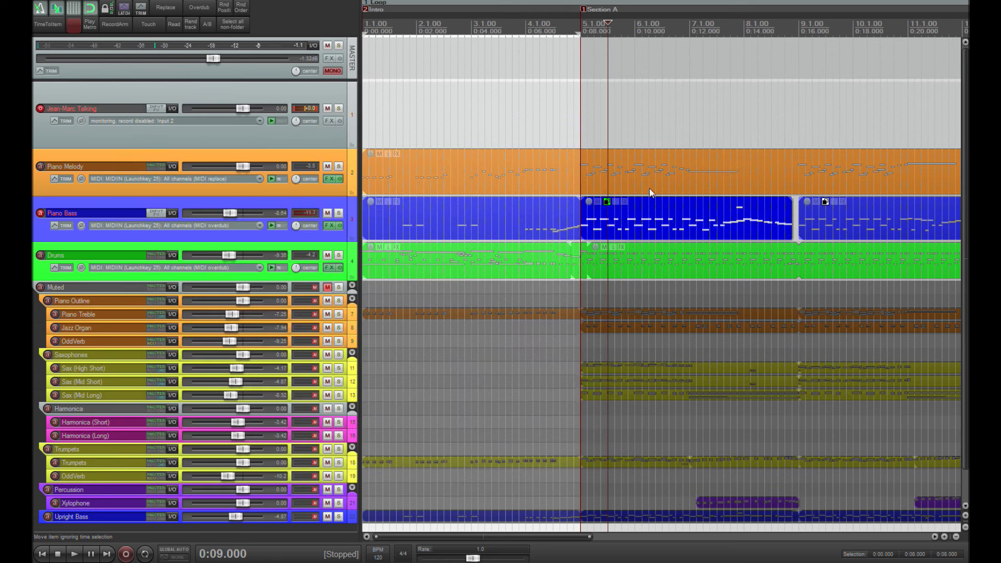
- Solo the talking, Piano Melody and Piano Bass tracks and play them together from the start
click(338, 167)
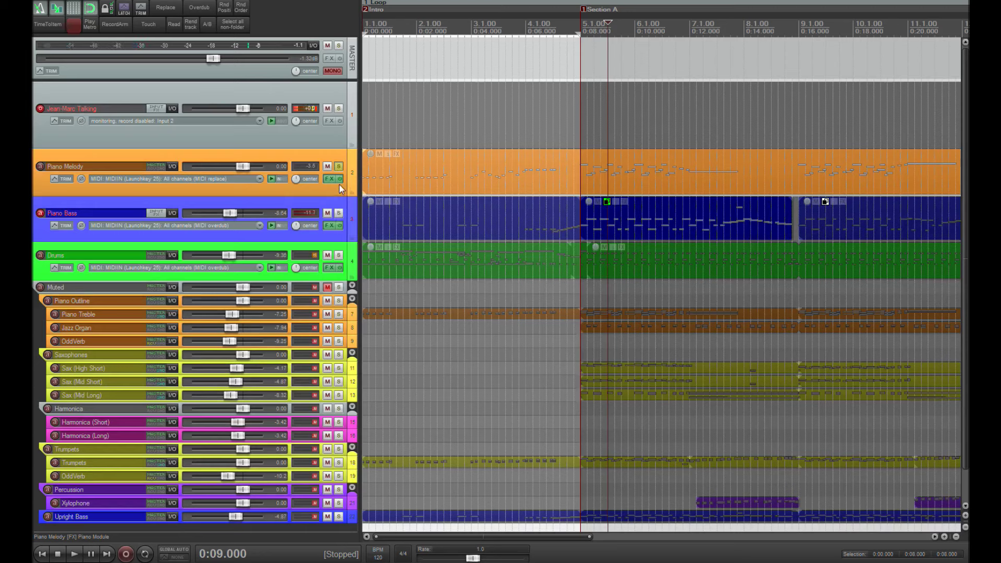
click(338, 166)
click(339, 108)
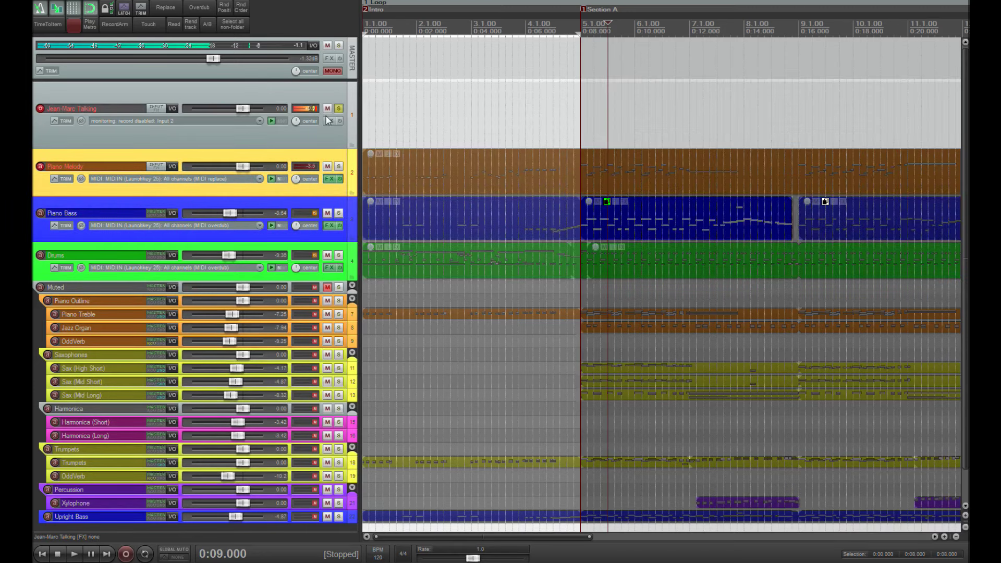
click(339, 166)
click(338, 213)
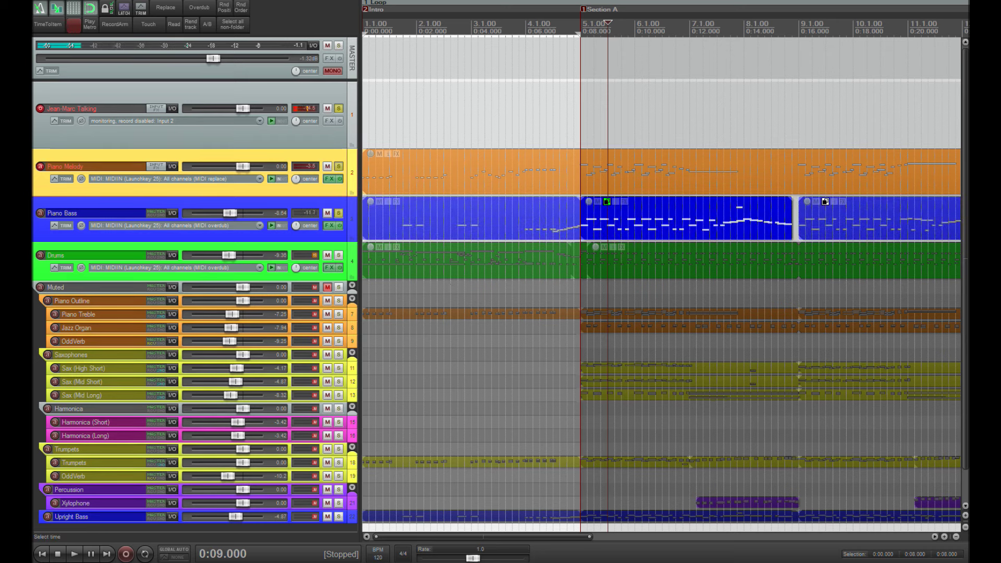
key(Home)
scroll(450, 286, down, 4)
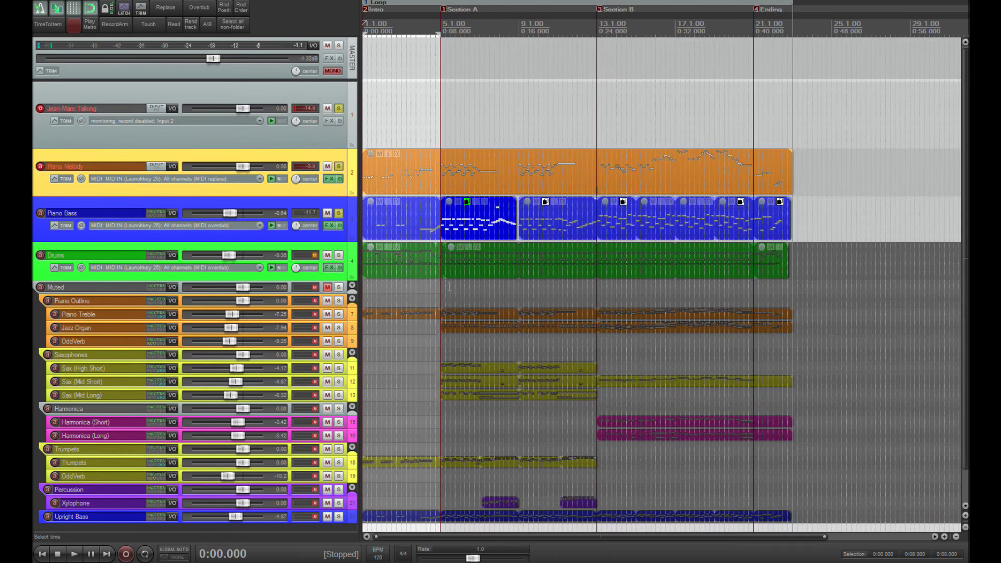
key(space)
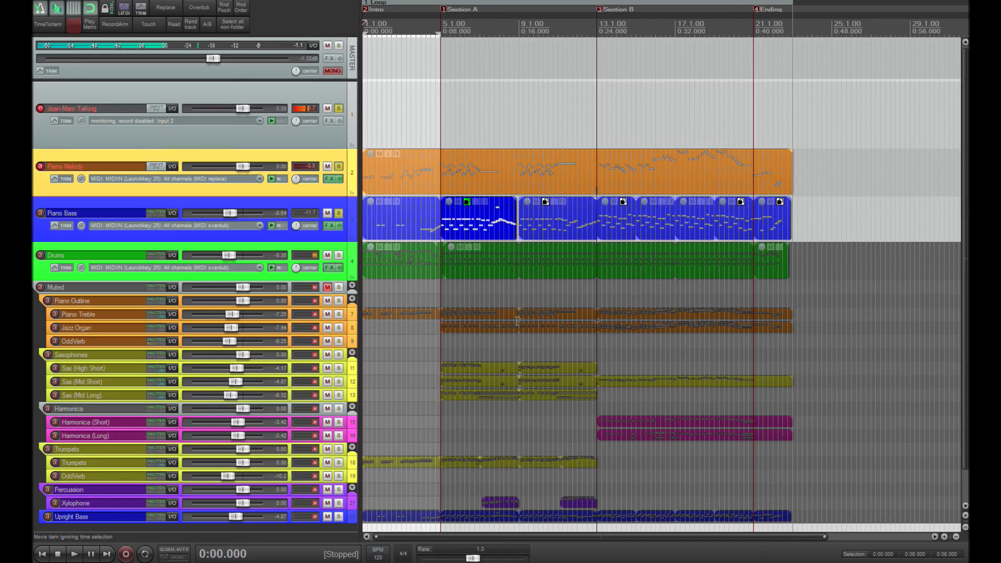
- Add the Drums track to the soloed tracks and set the time selection to Section A
click(340, 256)
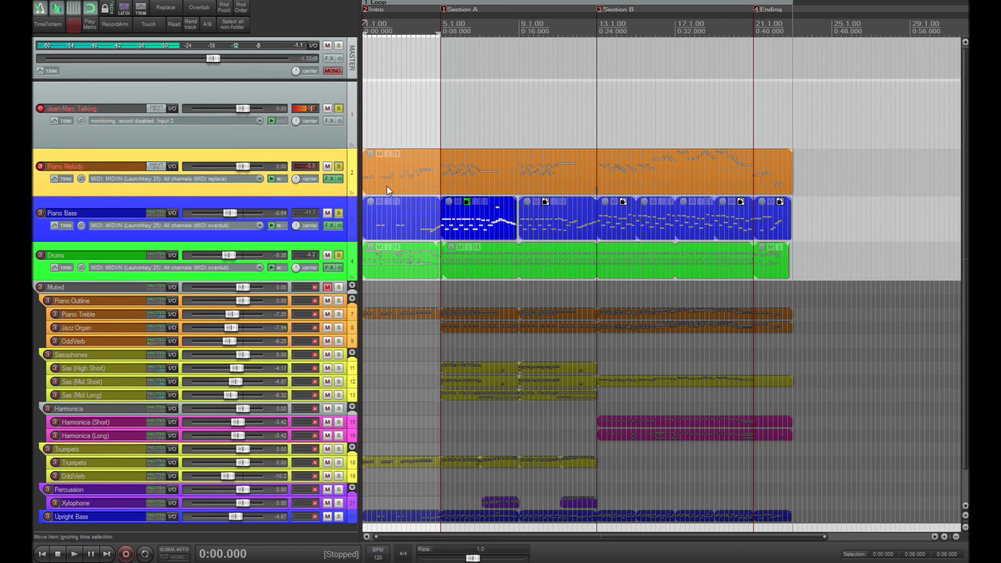
double_click(581, 321)
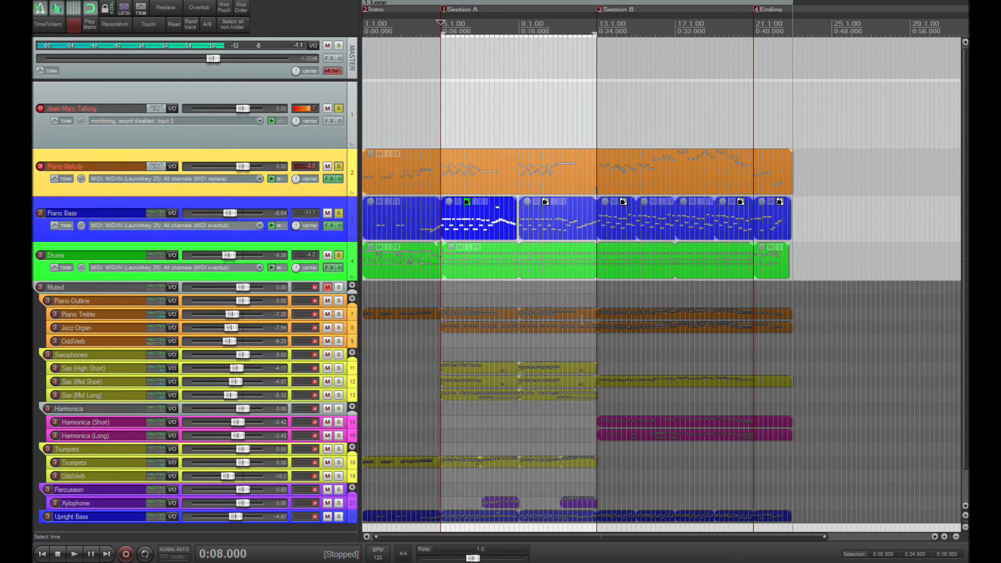
- Delete the stray A#3 note at the end of bar 7 in the Piano Bass item and close the MIDI editor
double_click(495, 222)
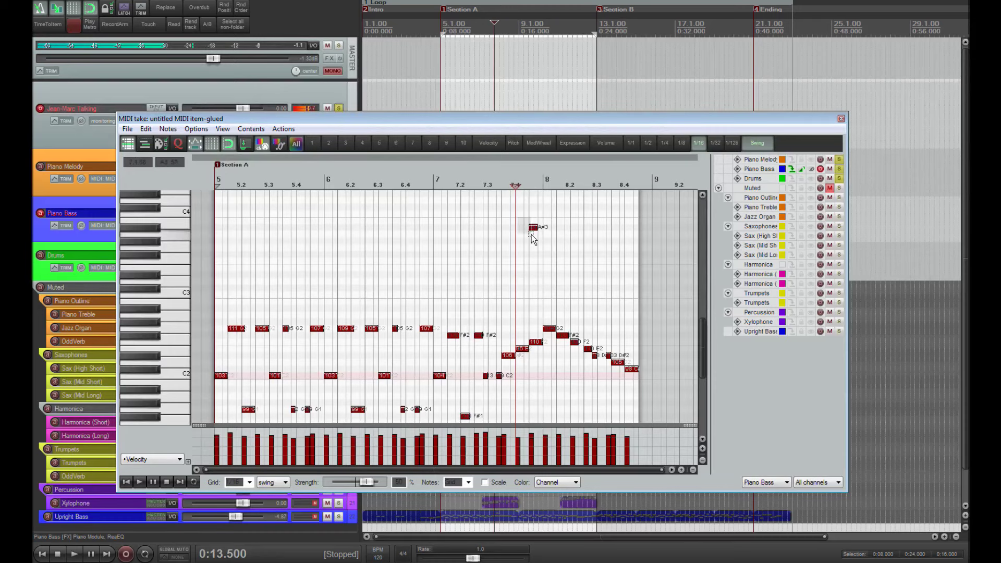
key(Delete)
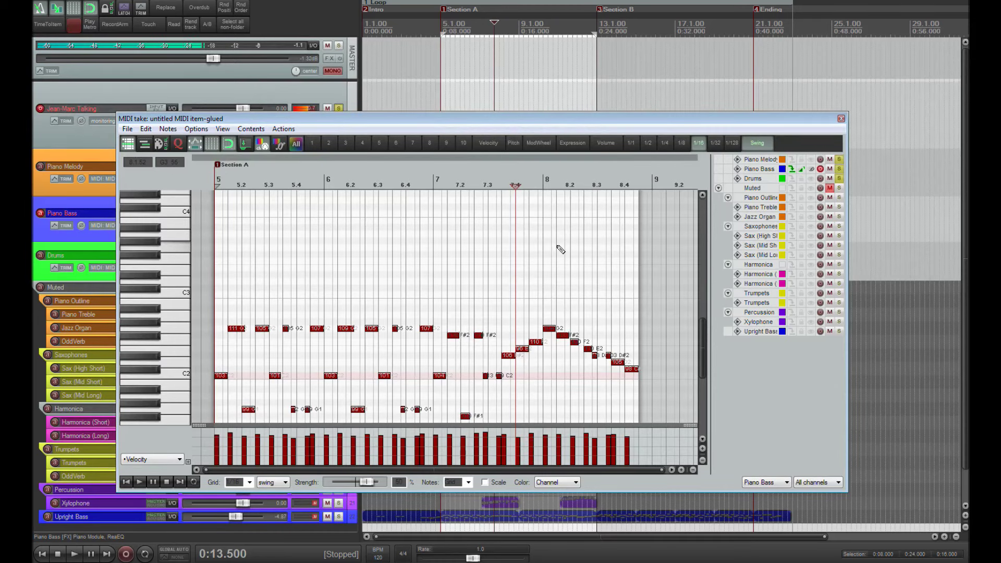
click(841, 118)
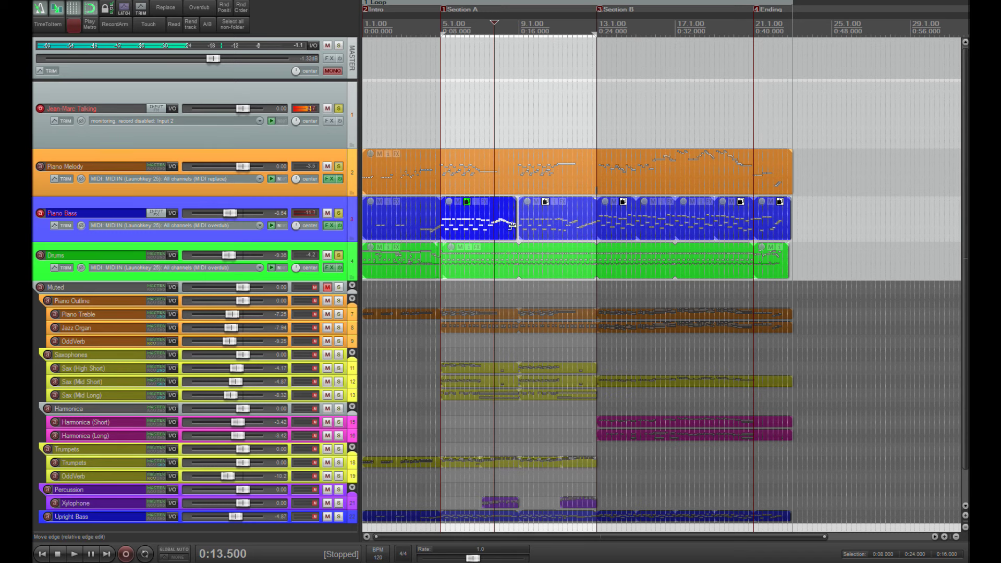
- Replace the Piano Melody track with Piano Treble, moved out of the Muted folder to above Piano Bass, and solo it
drag(137, 321, 137, 333)
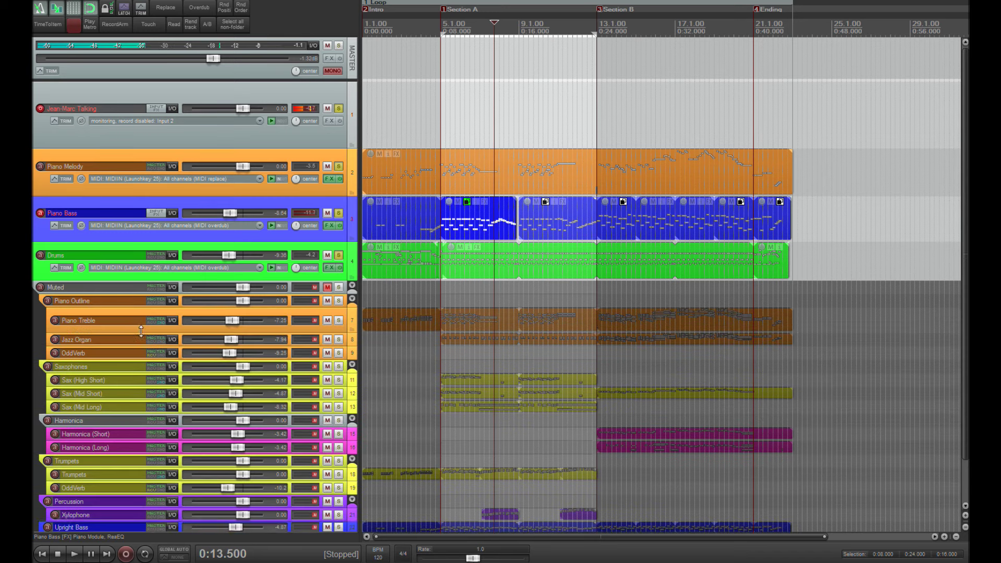
click(91, 161)
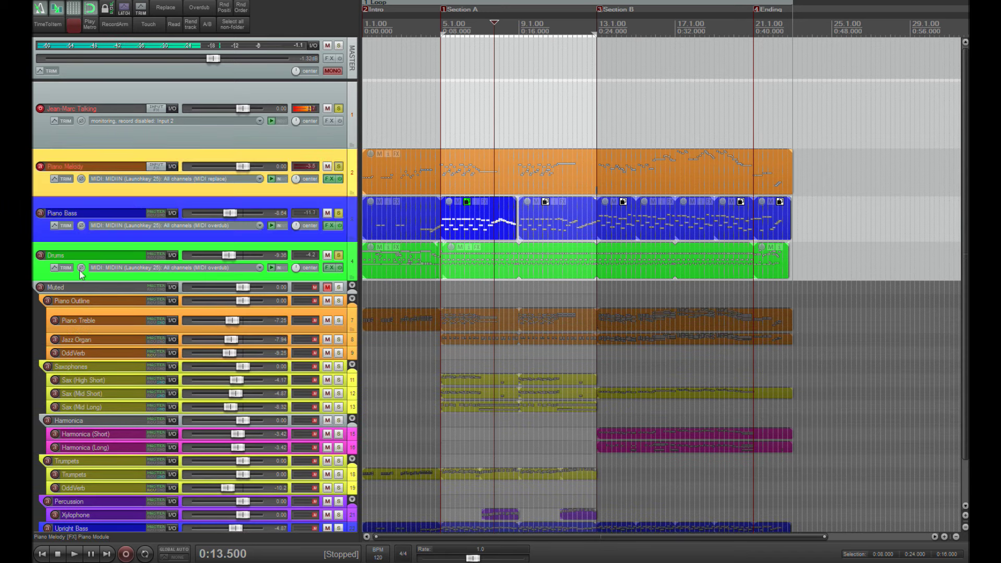
drag(78, 321, 79, 197)
click(338, 177)
- Set the time selection to the Intro and play it from the start at a playback rate of about 0.69
click(368, 177)
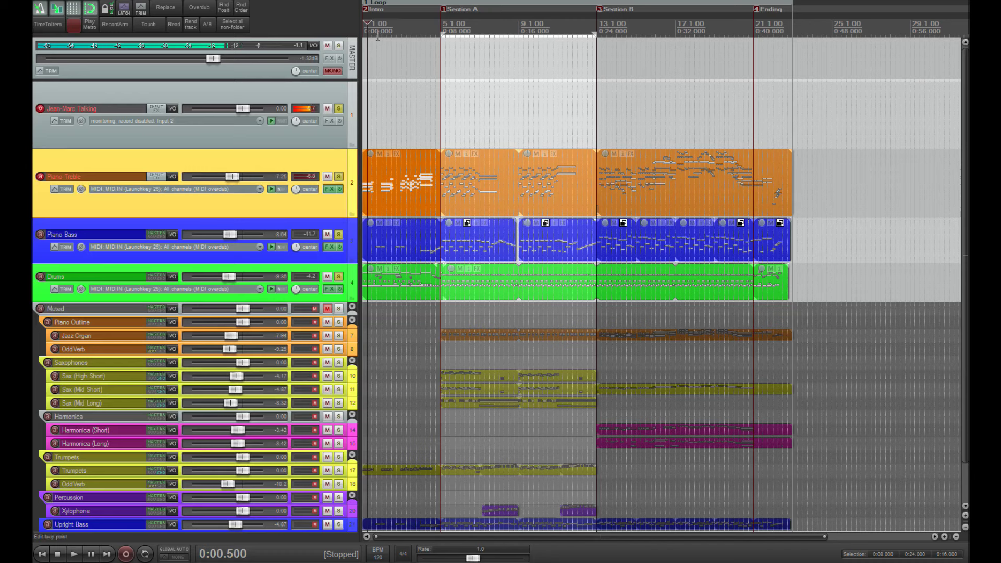
double_click(378, 32)
drag(473, 559, 452, 558)
click(367, 25)
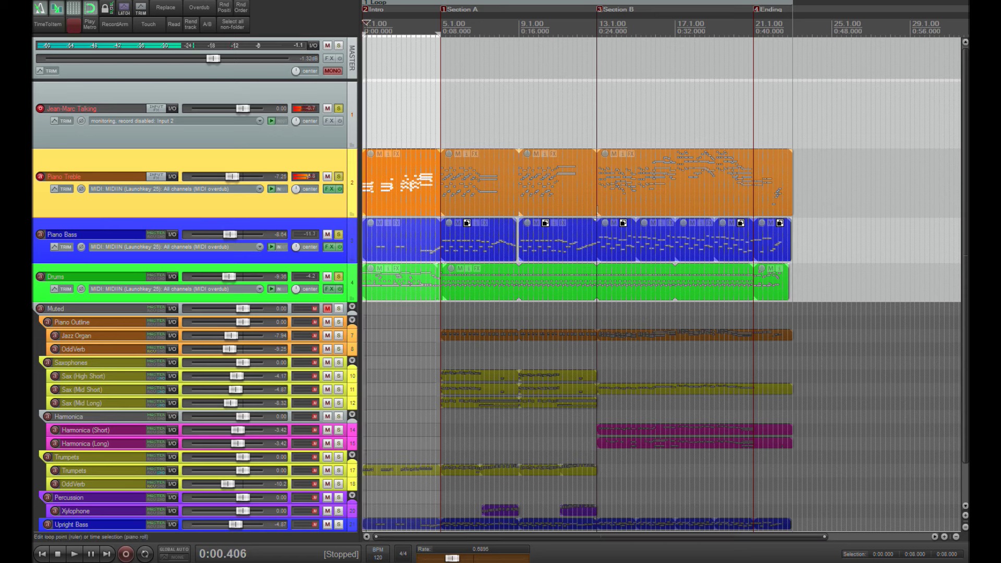
key(Home)
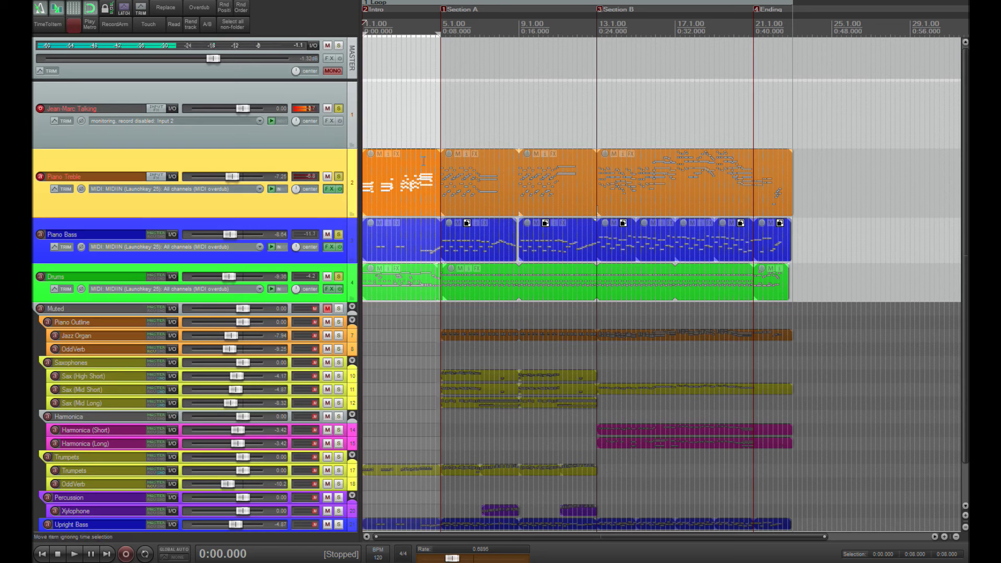
key(space)
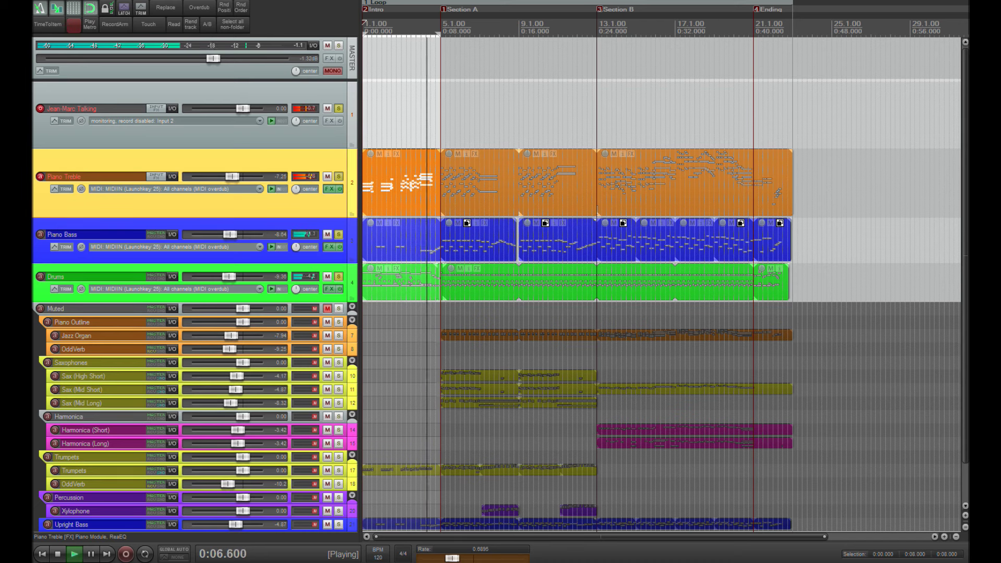
- Stop playback, reset the playback rate to 1.0, and play the Intro again
key(space)
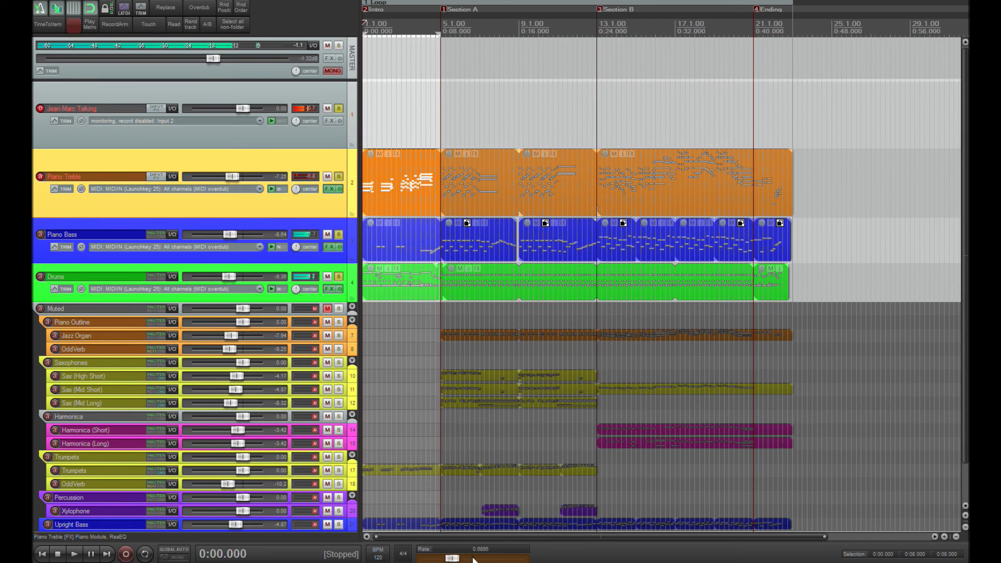
double_click(473, 558)
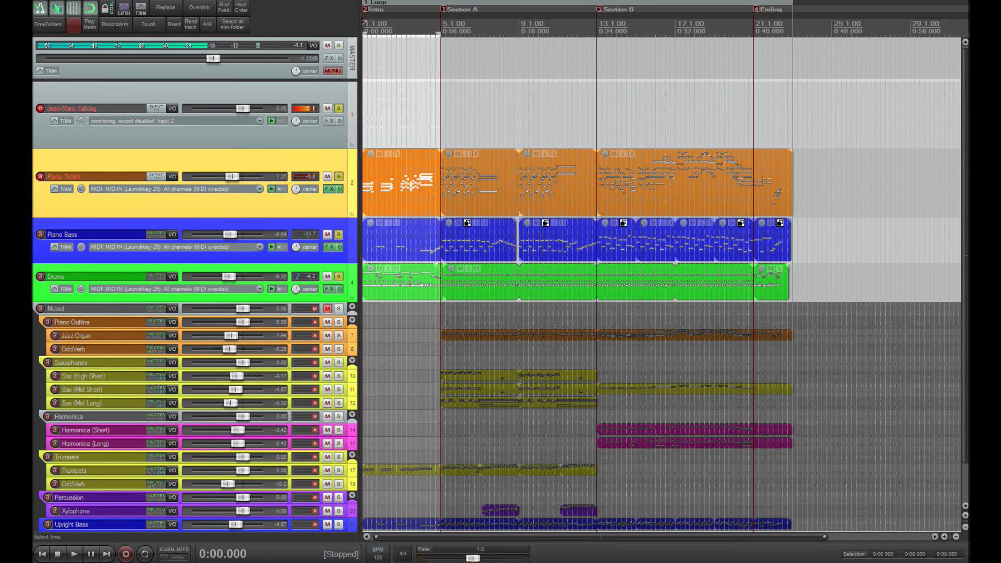
key(space)
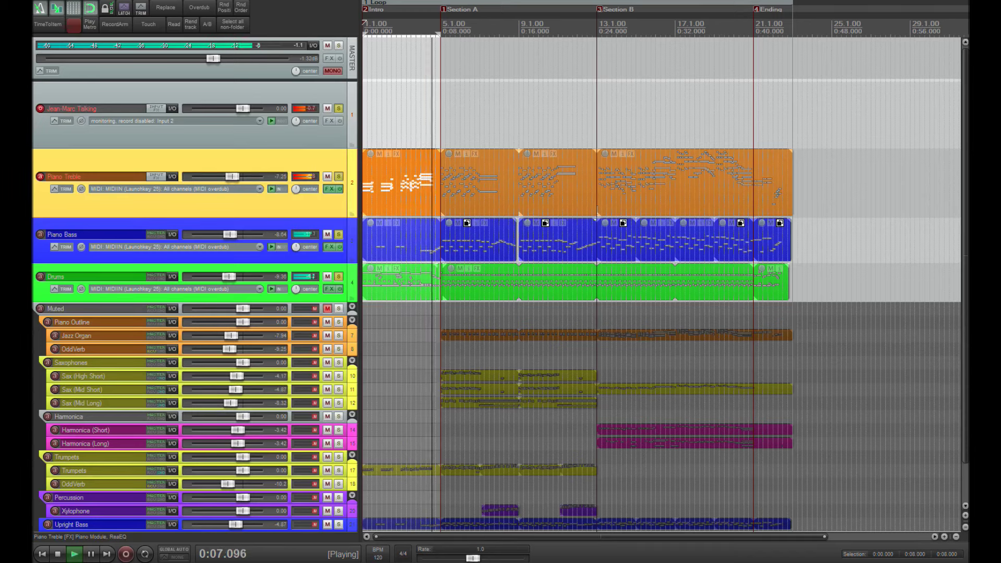
- Open the Piano Treble track's Intro item in the MIDI editor, examine its chords and velocities, and close the editor
drag(686, 562, 577, 21)
double_click(577, 21)
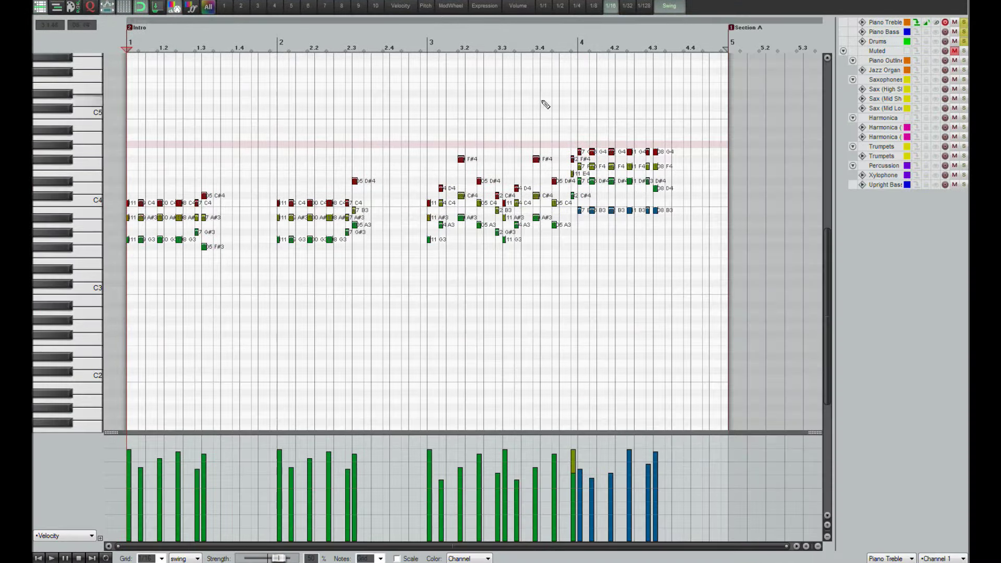
scroll(447, 290, up, 1)
scroll(447, 290, down, 1)
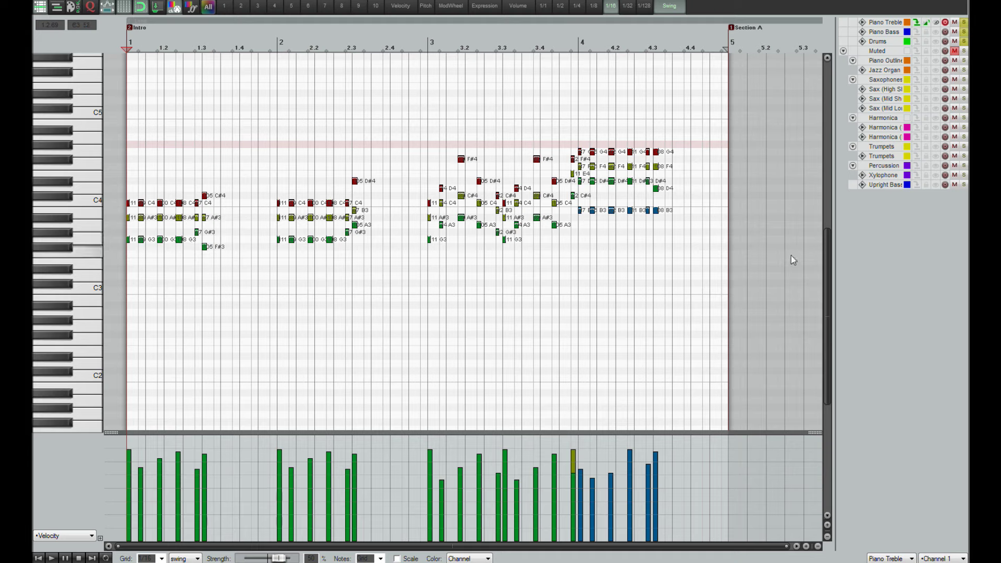
key(Escape)
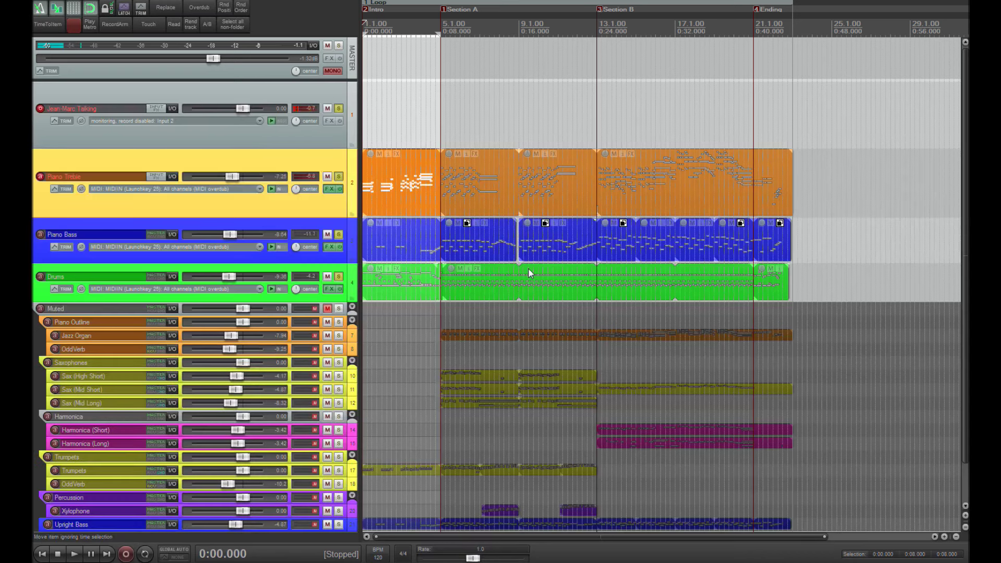
- Set the time selection to Section A, play the soloed tracks from there into the Ending, and stop
double_click(468, 24)
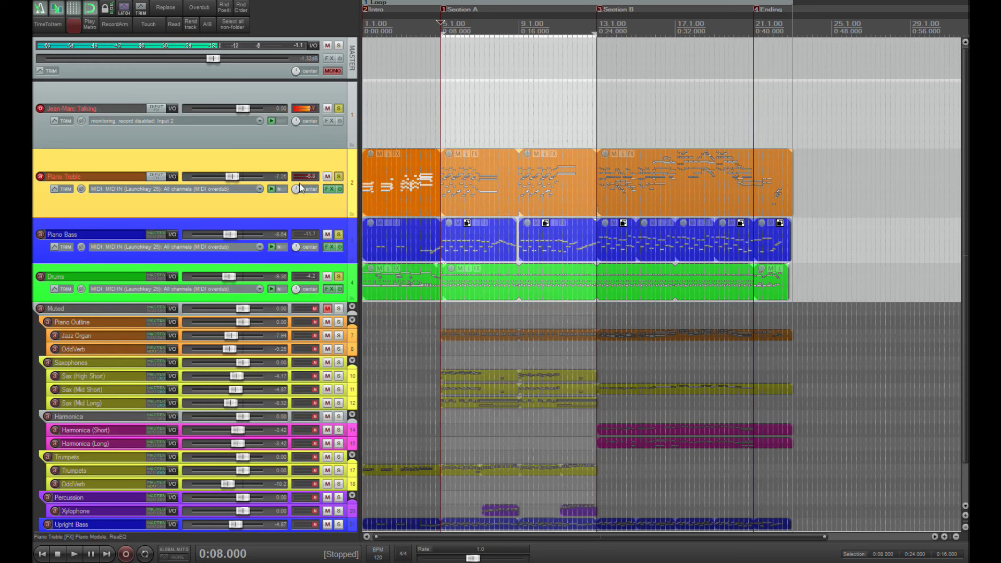
key(space)
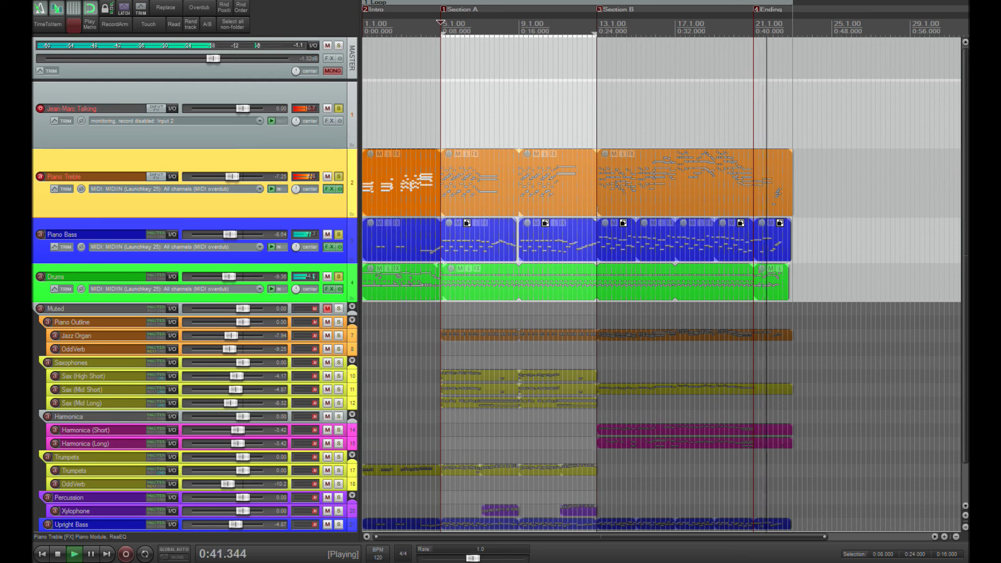
key(space)
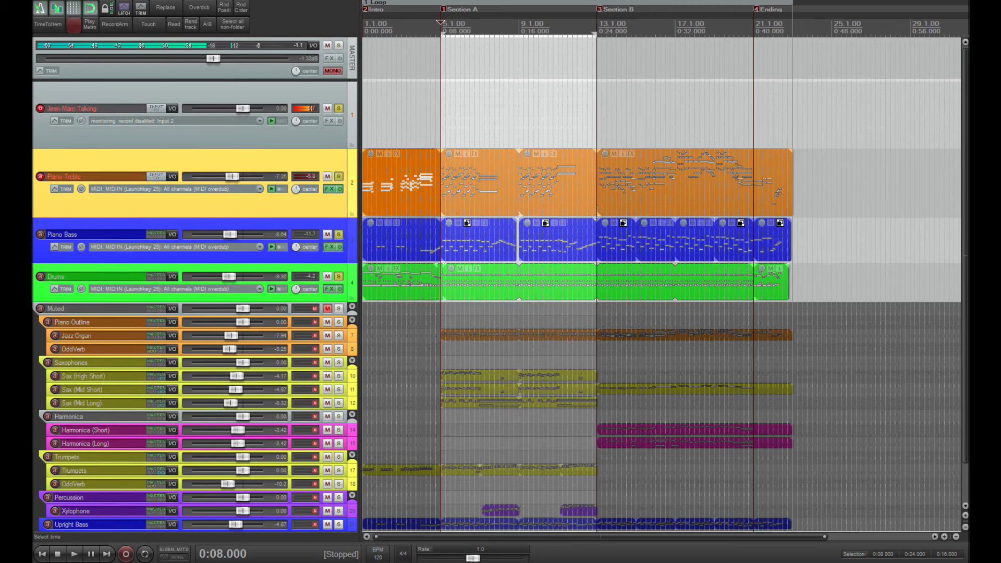
- Move the Upright Bass track out of the Muted folder to between Piano Bass and Drums, soloed and with a taller lane
drag(966, 246, 964, 283)
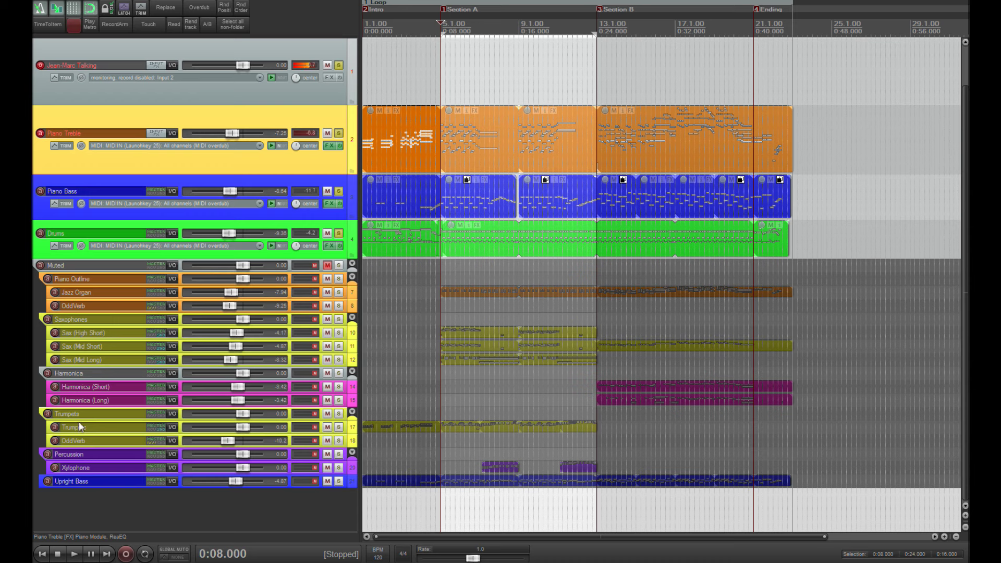
click(74, 480)
drag(95, 211, 93, 215)
drag(221, 233, 221, 254)
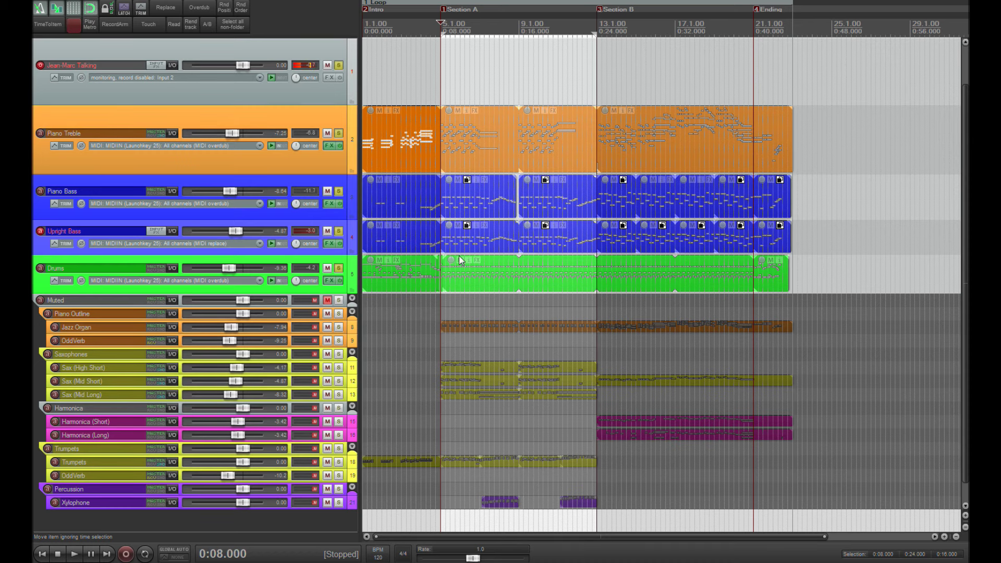
drag(320, 255, 320, 282)
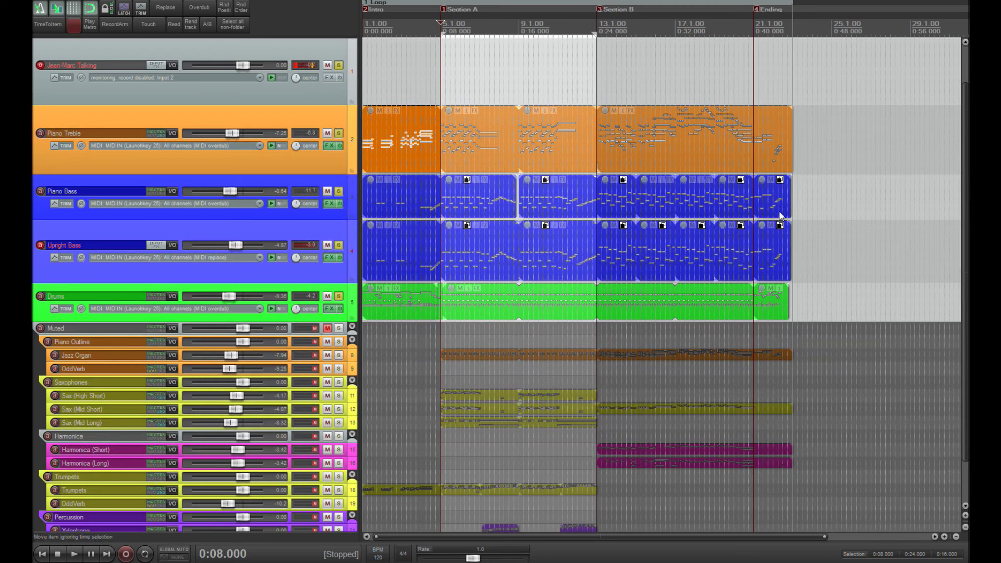
- Open the Upright Bass effects chain, audition the glissandi and plucked notes of 04 Double Bass in Kontakt 5, and close it
click(329, 258)
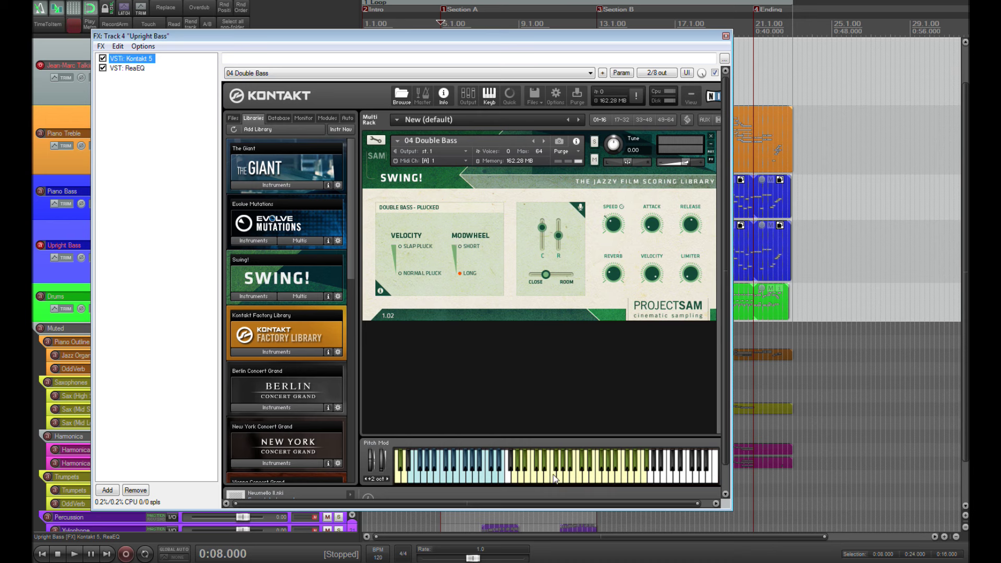
click(554, 479)
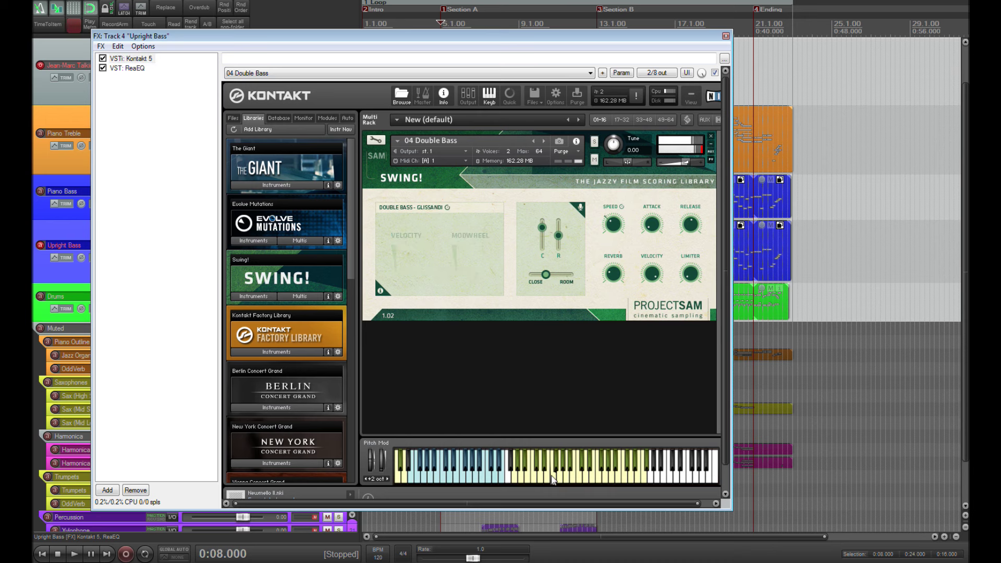
click(440, 484)
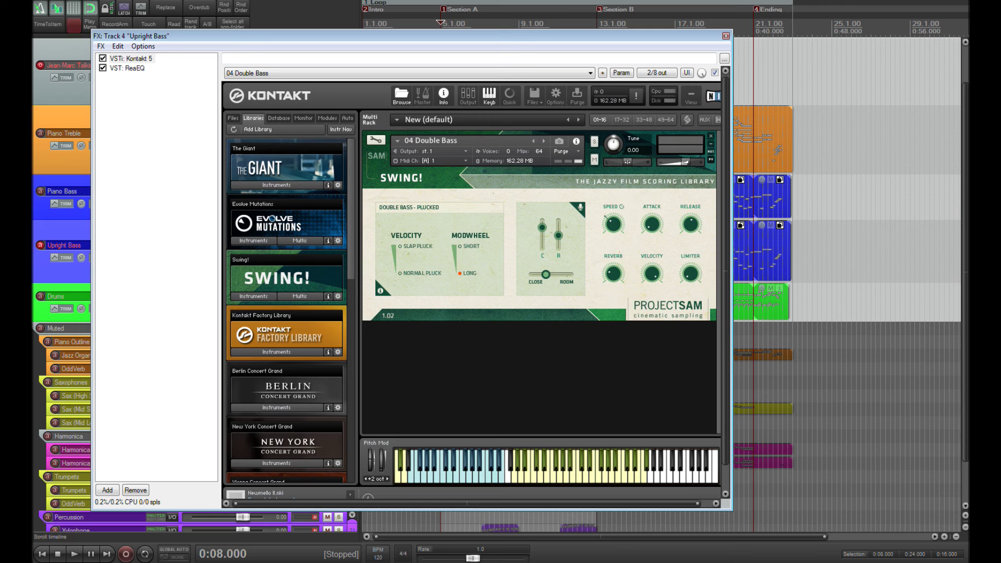
click(726, 36)
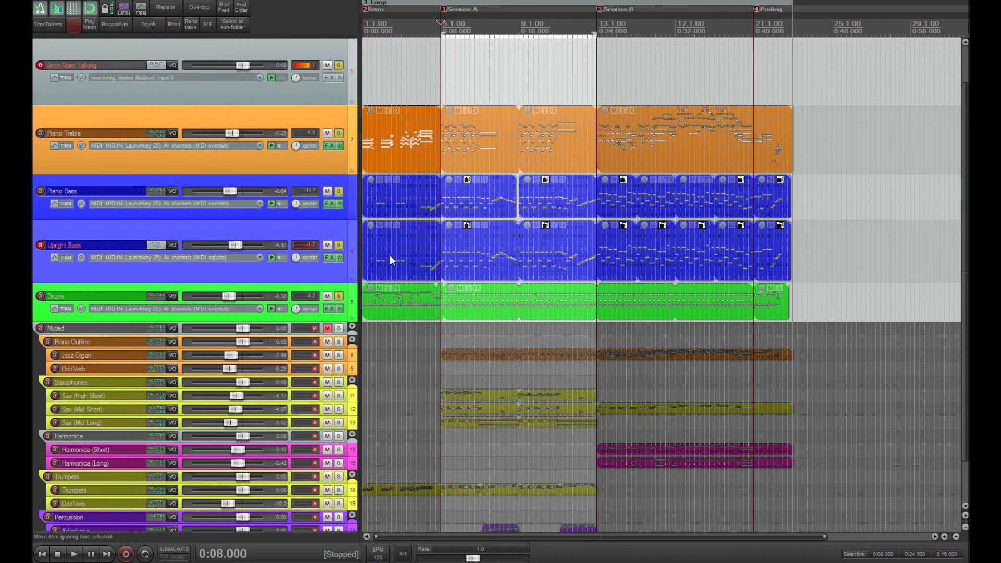
- Compare the Piano Bass and Upright Bass MIDI items in Section A by selecting them in turn
click(477, 262)
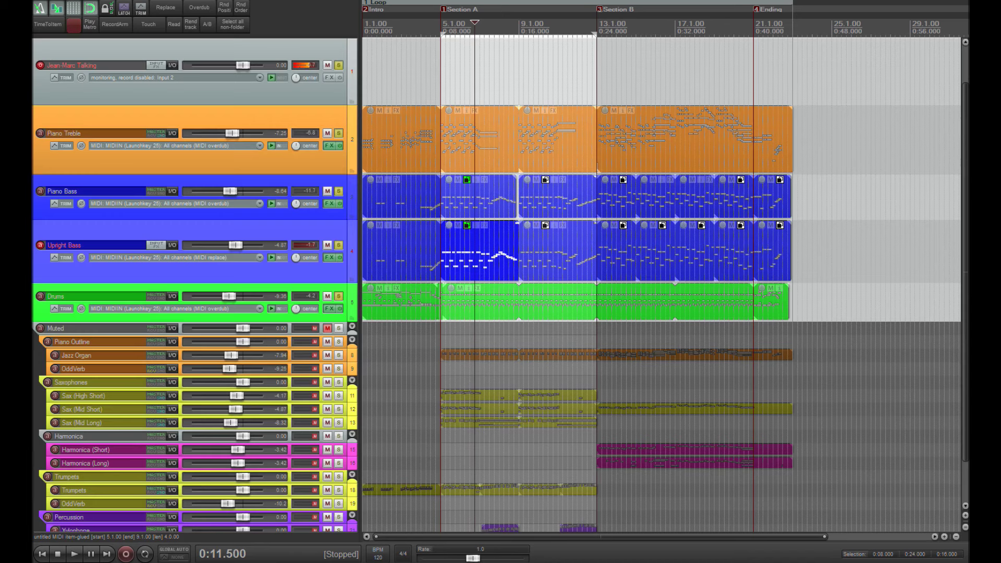
click(383, 201)
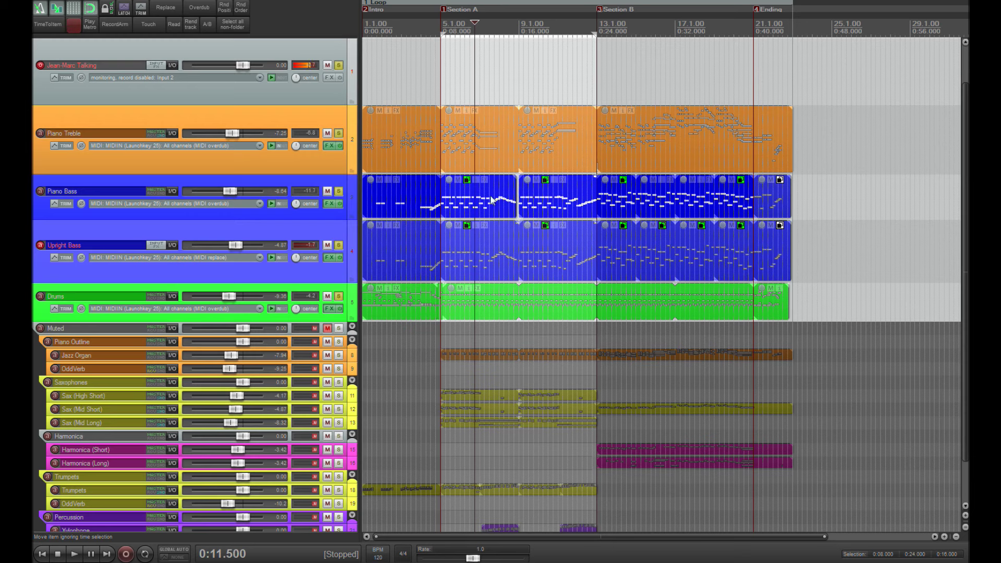
click(468, 256)
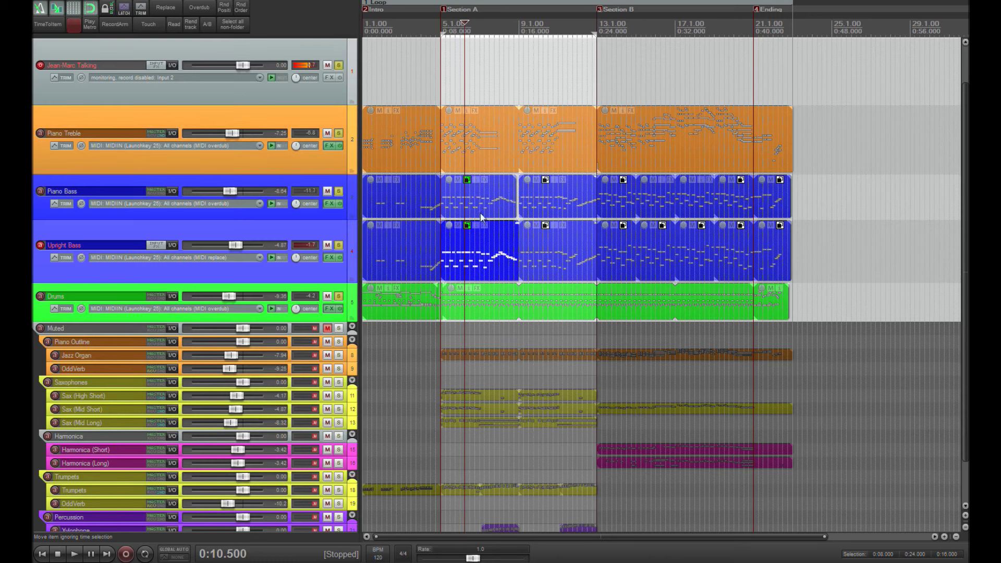
click(485, 215)
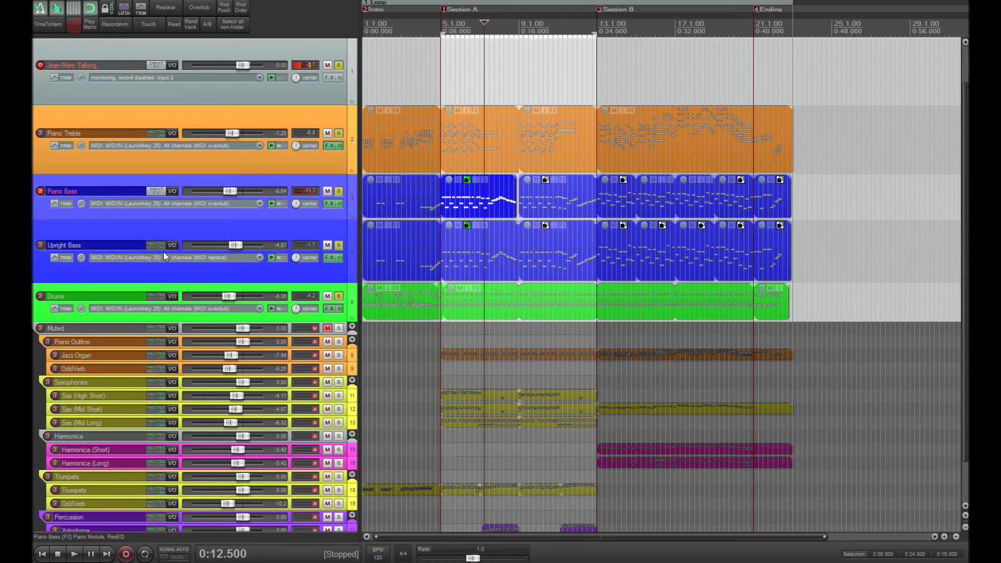
click(462, 250)
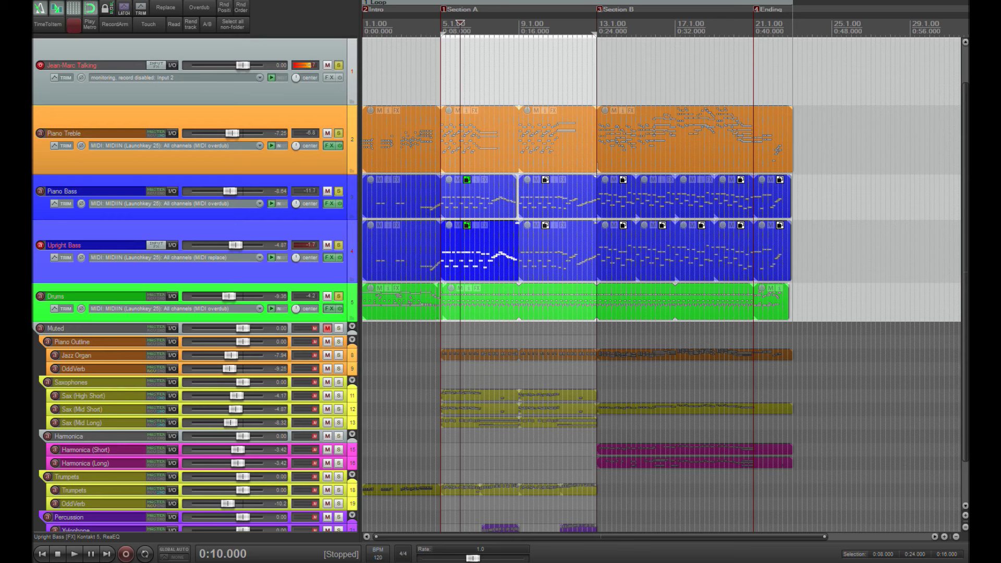
- Place the edit cursor near the start of Section A and step it back and forth, finishing at 0:08.250
click(442, 24)
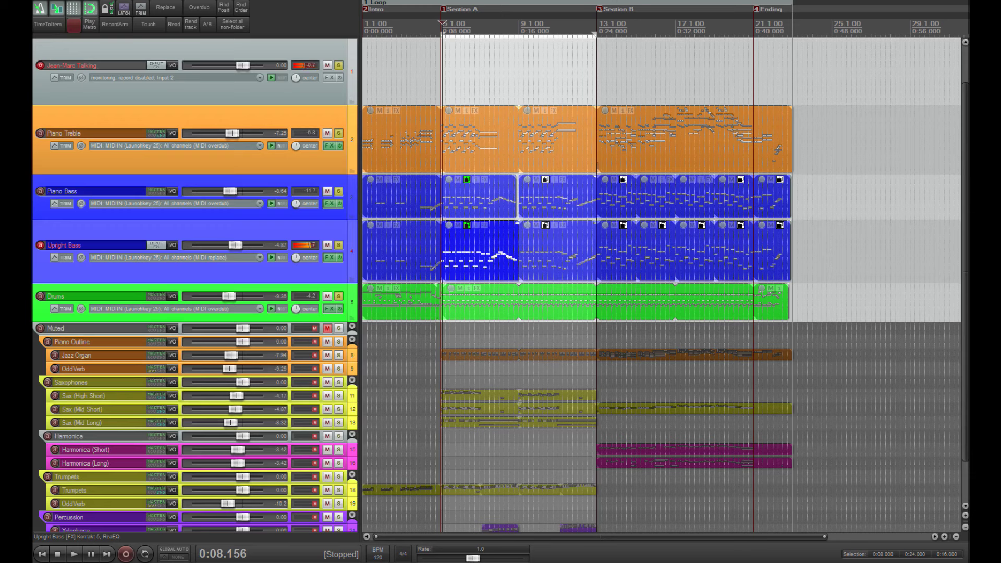
key(Right)
key(Right)
key(Right)
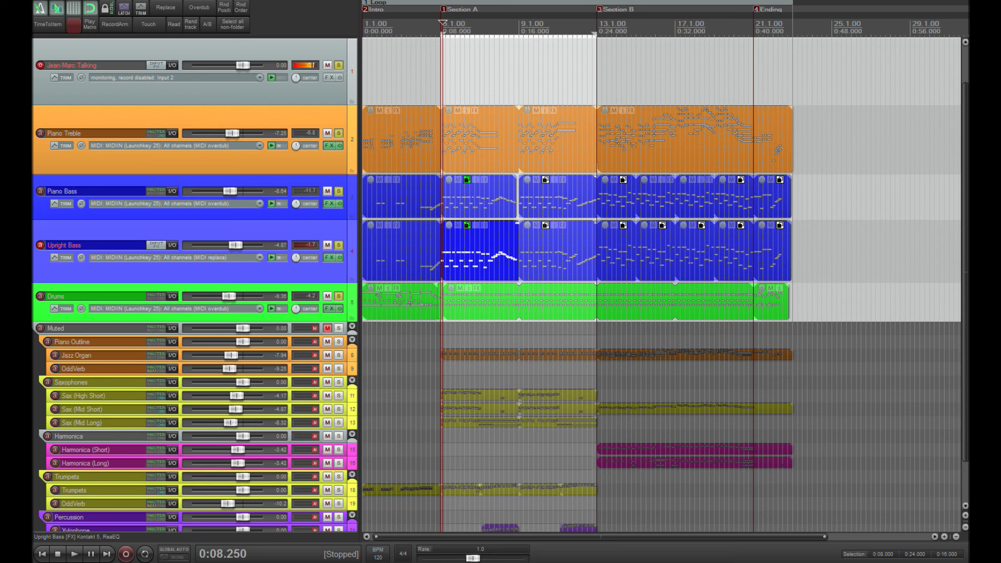
key(Left)
key(Left)
key(Left)
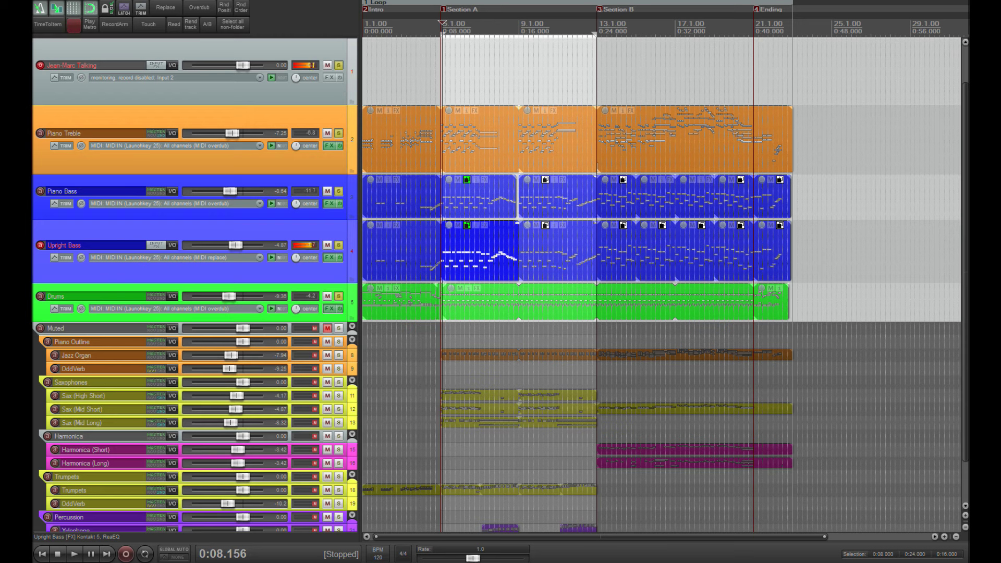
key(Right)
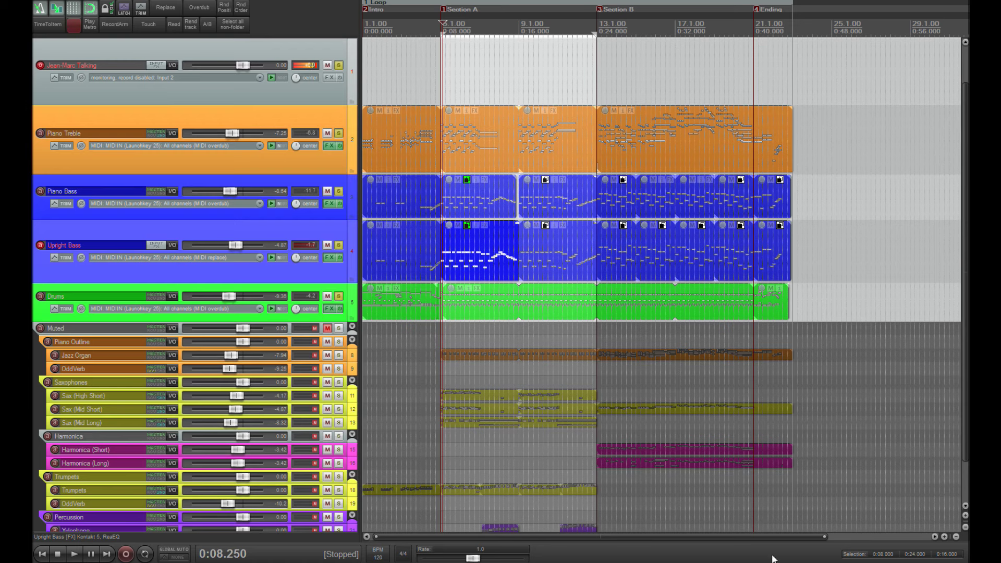
- Solo only the Upright Bass and the voice commentary track, and start playback at Section A
click(339, 245)
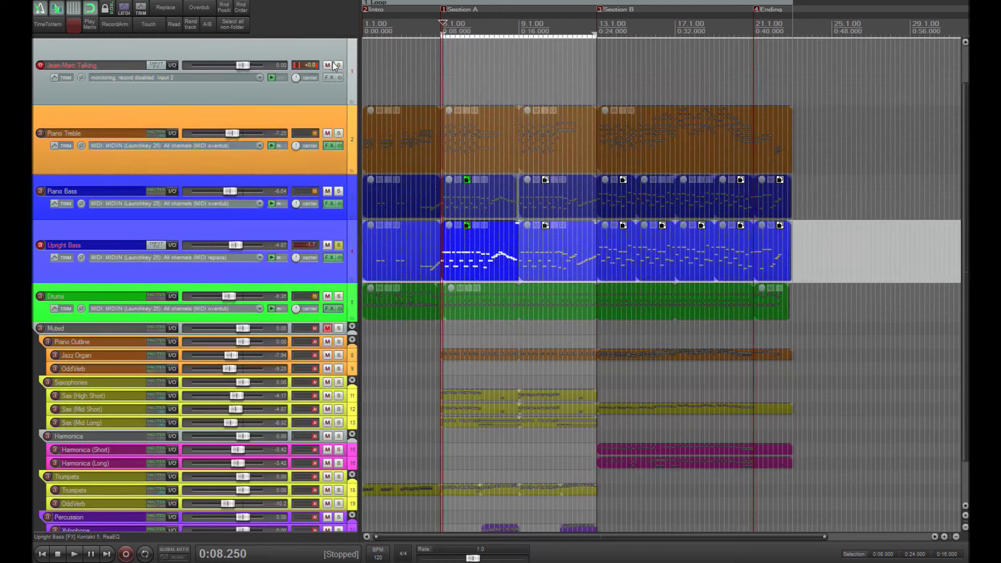
click(337, 65)
key(space)
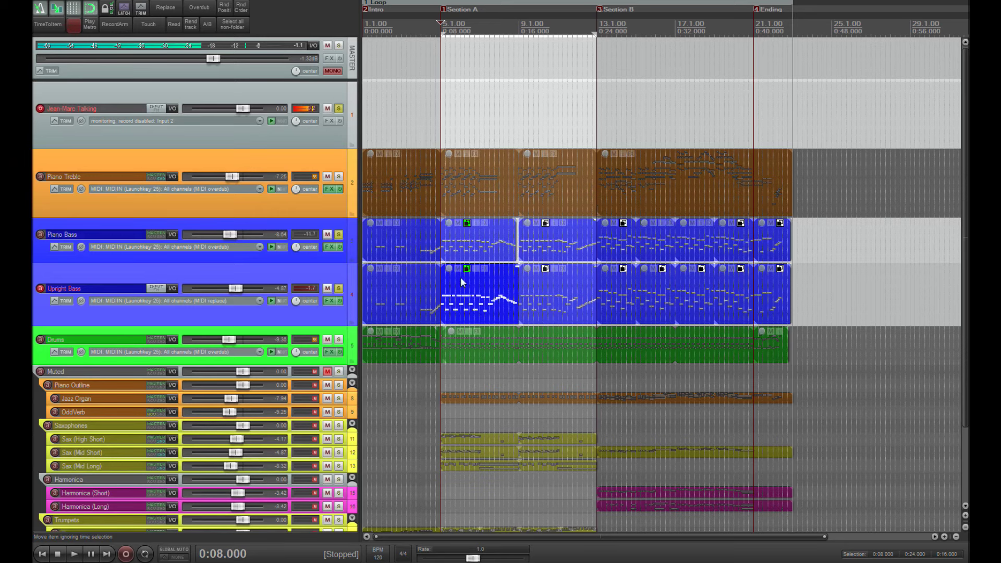
- Lower the Piano Bass track's volume to about -14.4 dB and play Section A with both bass tracks
scroll(461, 277, up, 2)
drag(231, 234, 223, 240)
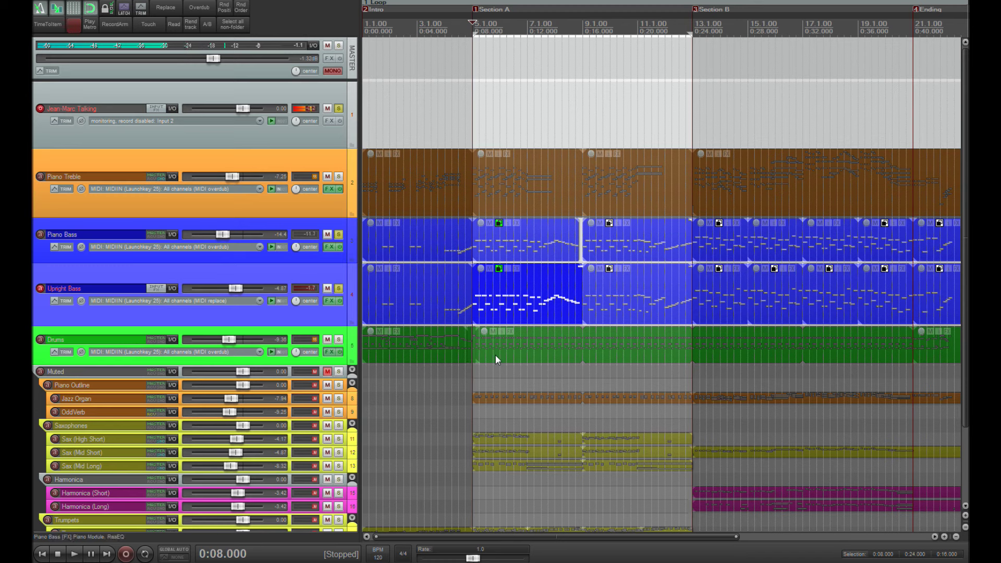
key(space)
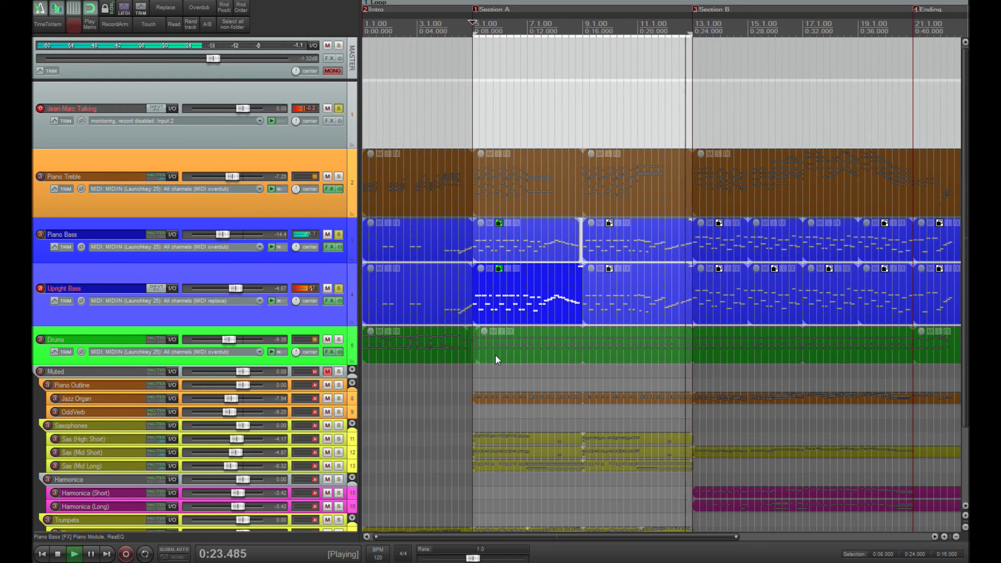
- Examine the Piano Bass notes at the end of Section A and the Upright Bass item just before bar 9
click(686, 239)
scroll(676, 245, up, 3)
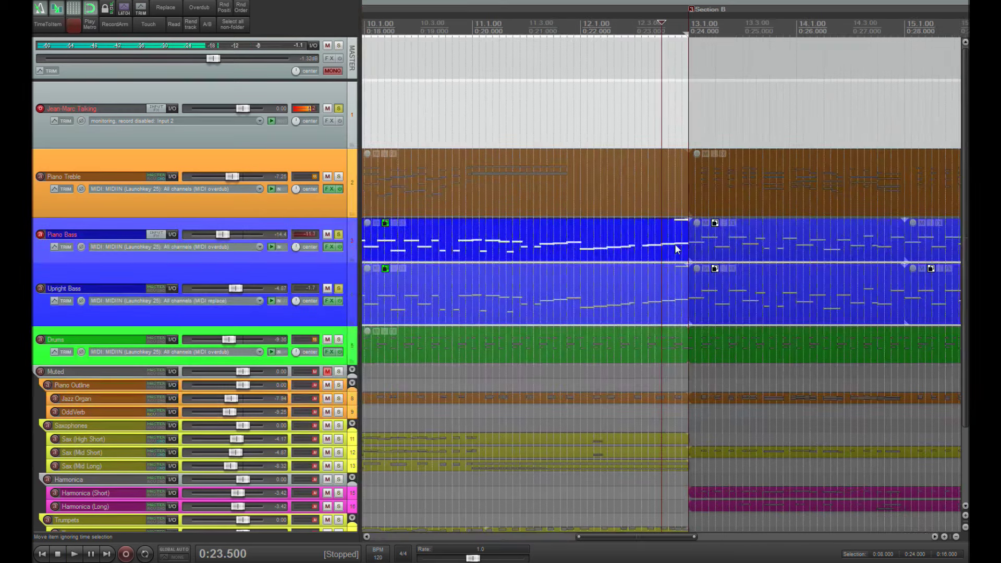
scroll(600, 245, down, 2)
click(450, 299)
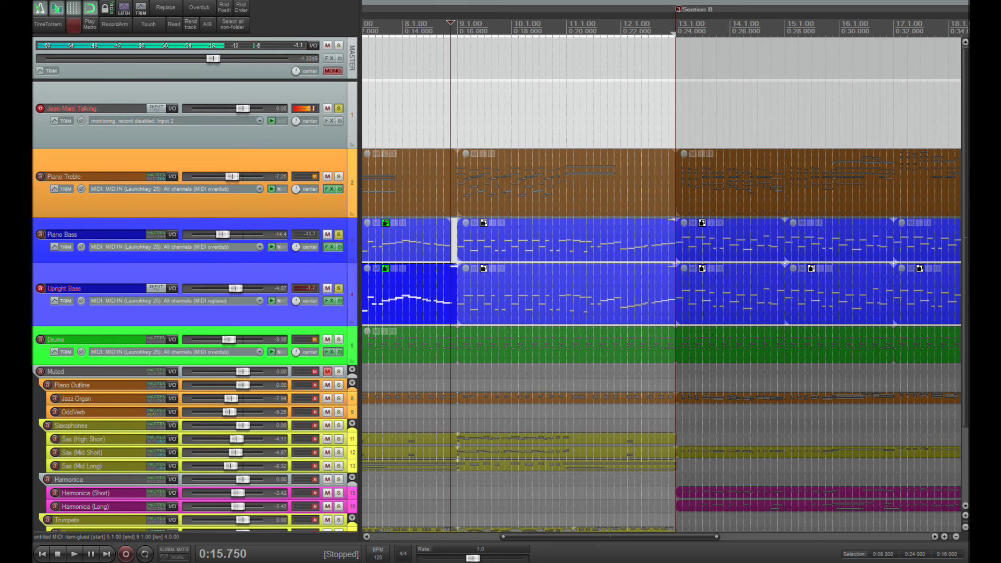
- Open the Upright Bass effects chain and audition a plucked note and several glissandi of 04 Double Bass on the Kontakt keyboard
click(329, 301)
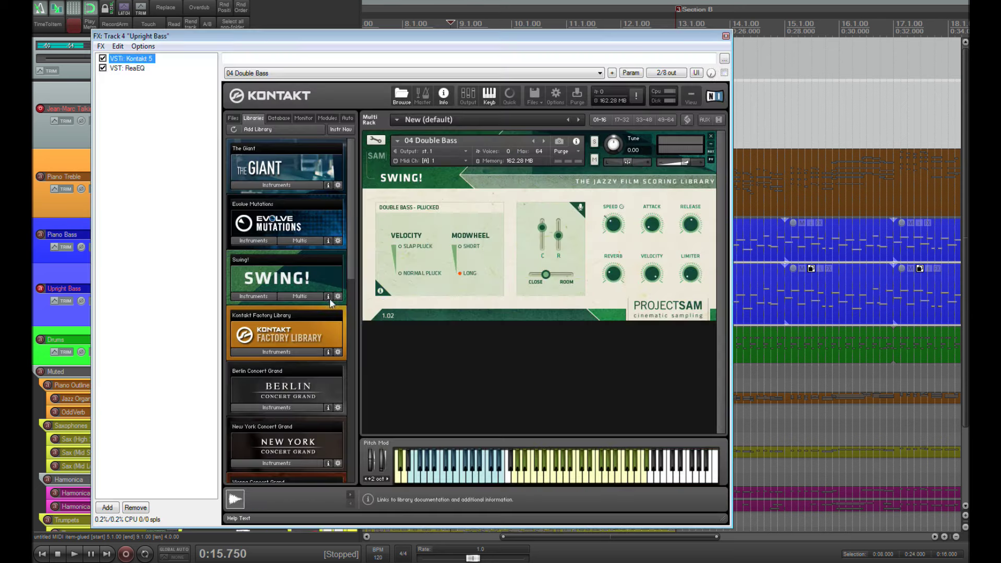
click(442, 481)
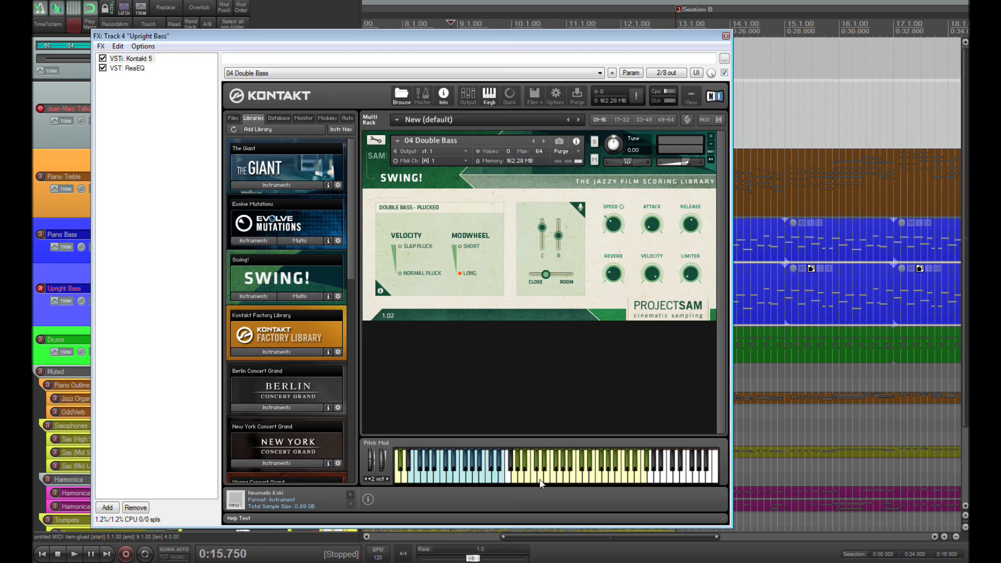
click(543, 483)
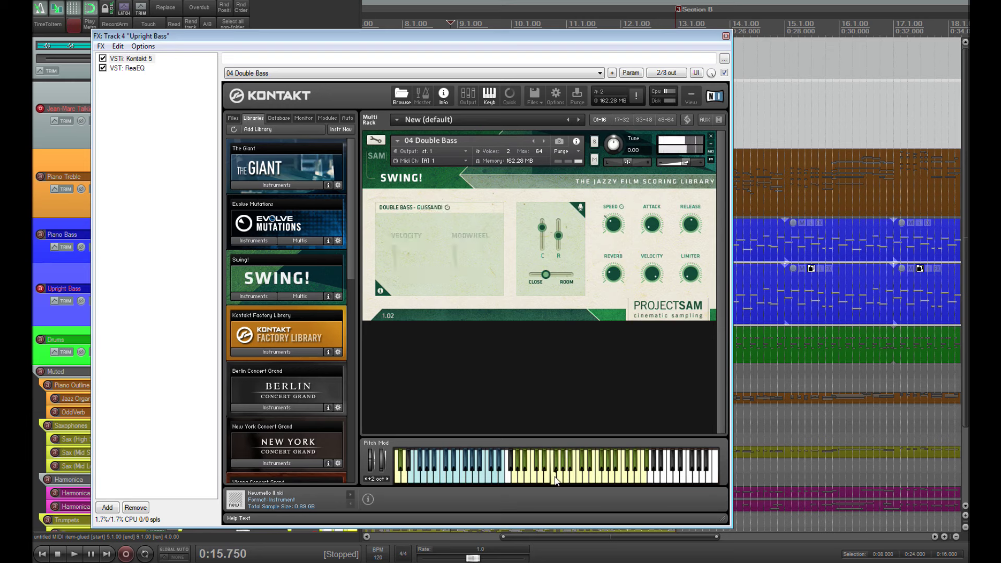
click(531, 479)
click(597, 479)
click(618, 478)
click(612, 479)
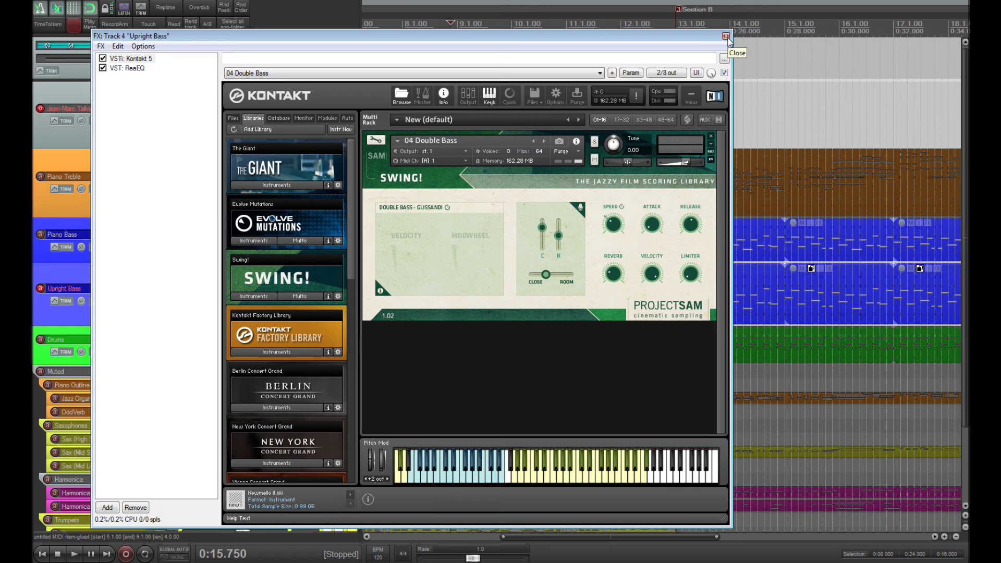
- Open the selected Upright Bass item in the MIDI editor, enlarge the editor and examine the A4 glissando note at the end of bar 8
click(726, 36)
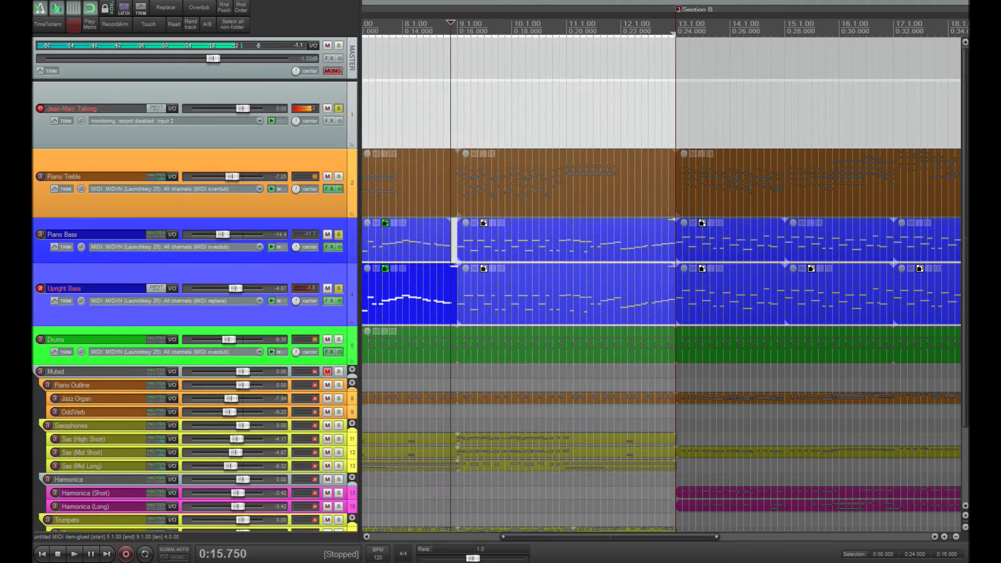
key(ctrl+alt+e)
drag(628, 351, 637, 92)
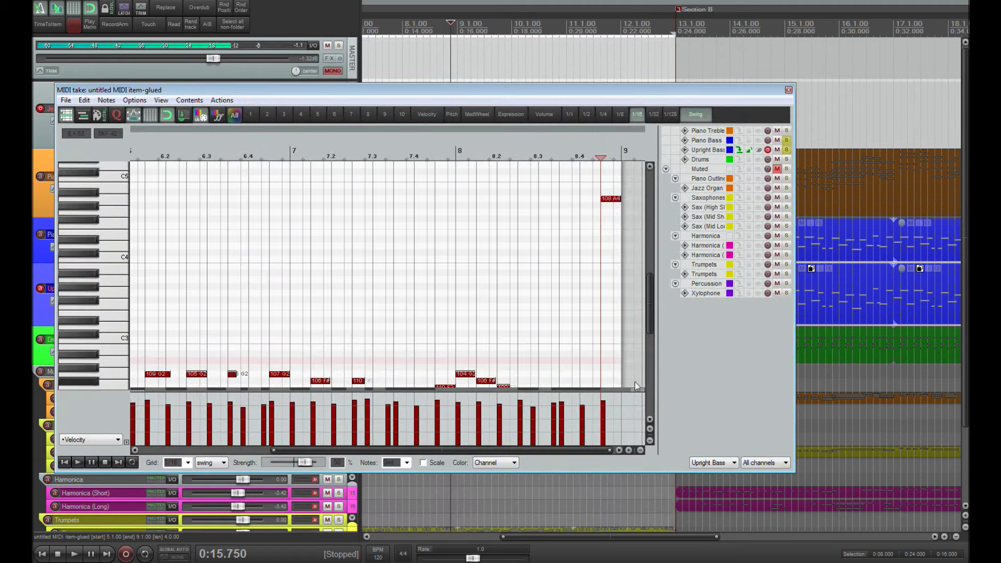
drag(598, 472, 597, 517)
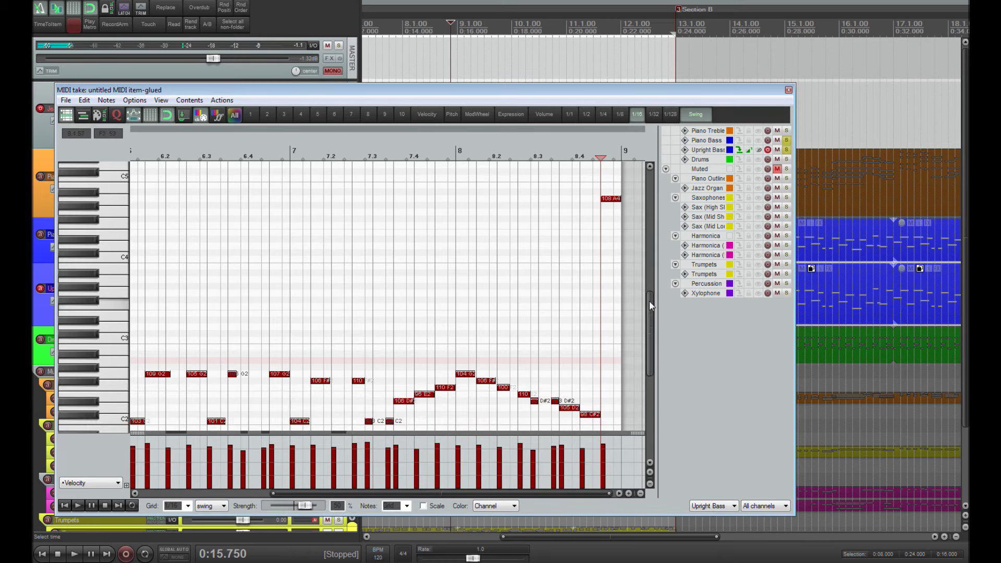
scroll(477, 339, down, 2)
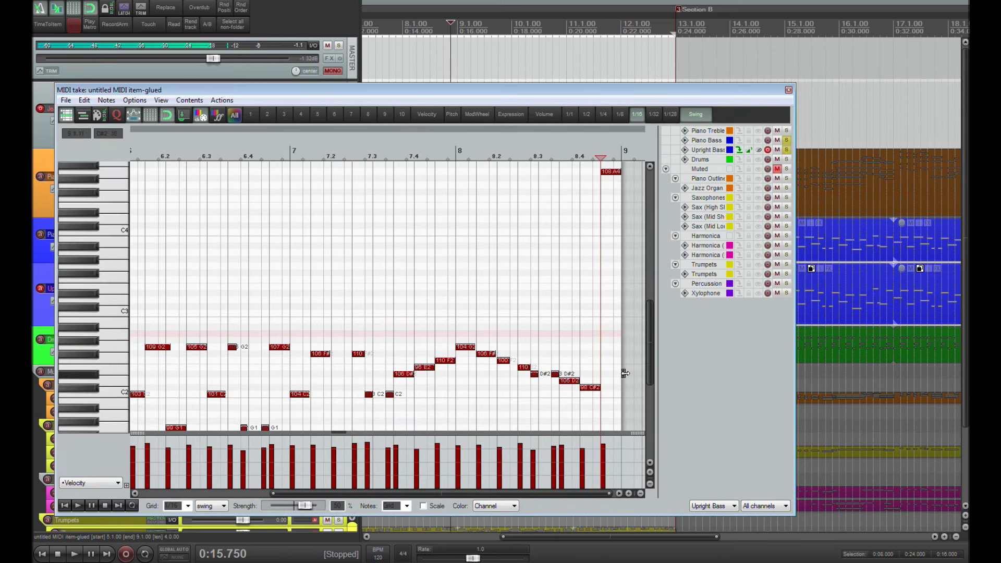
scroll(649, 371, up, 2)
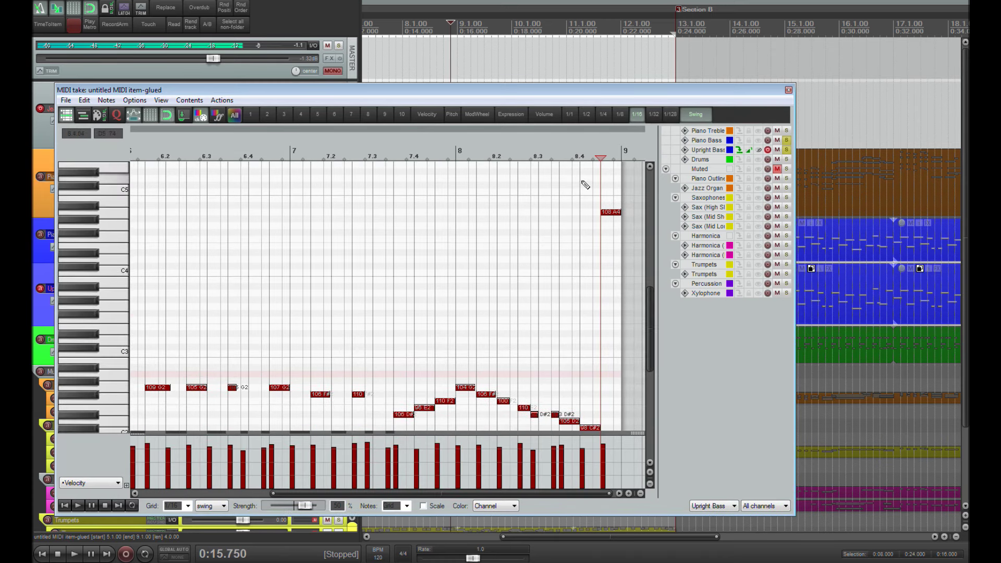
click(107, 213)
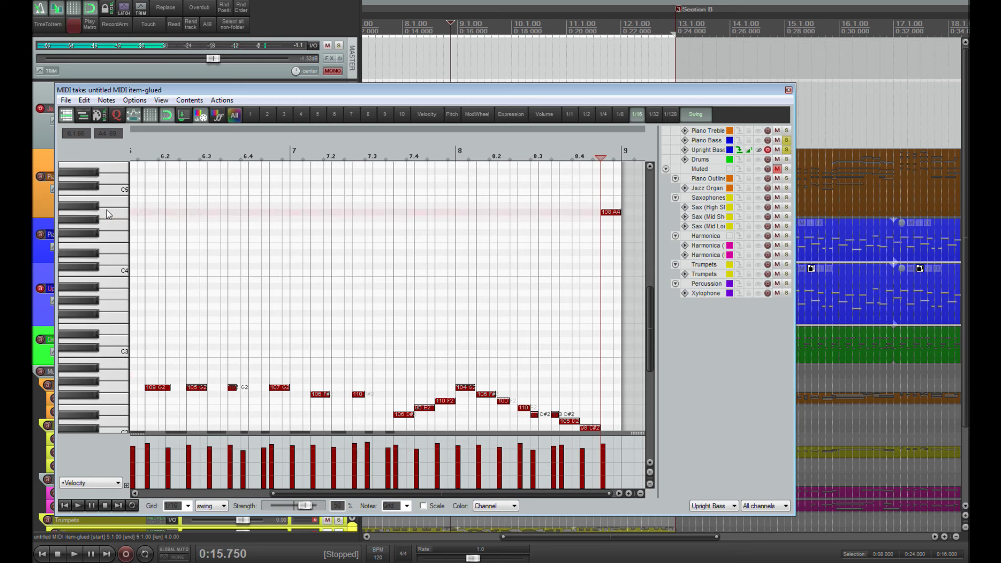
- Play the Upright Bass phrase from just before beat 7.4, and return to the arrangement with Section A in view
click(404, 218)
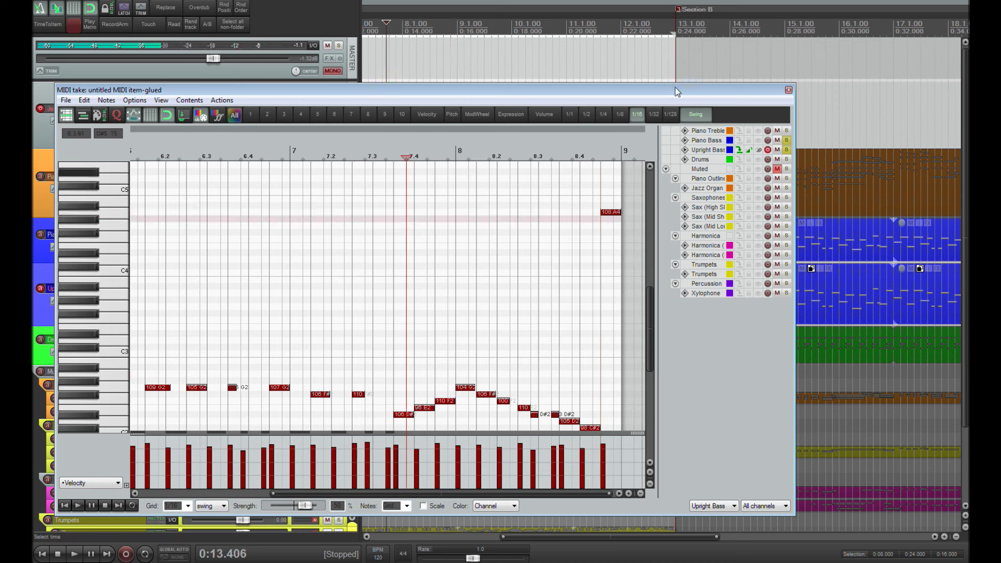
key(space)
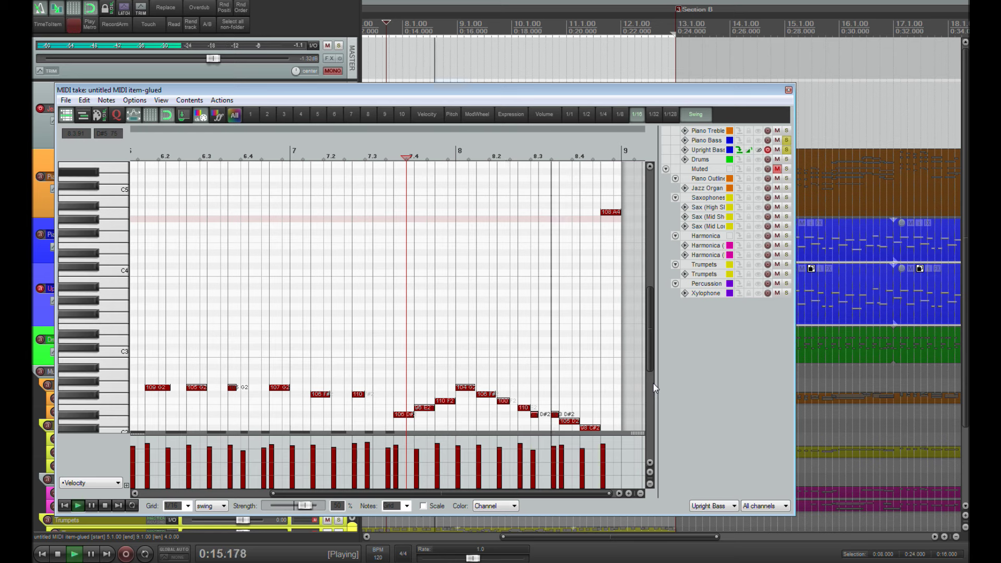
key(space)
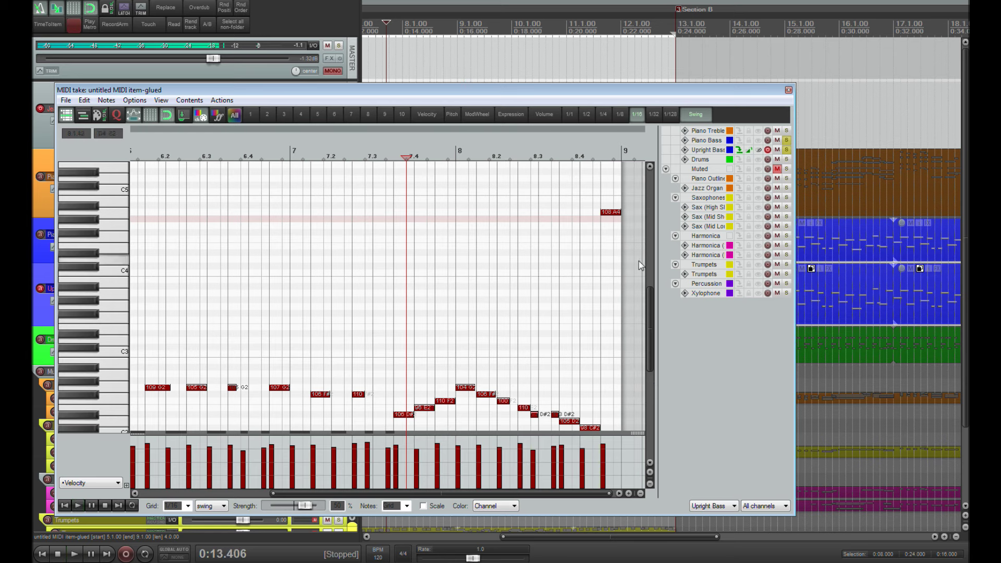
click(788, 91)
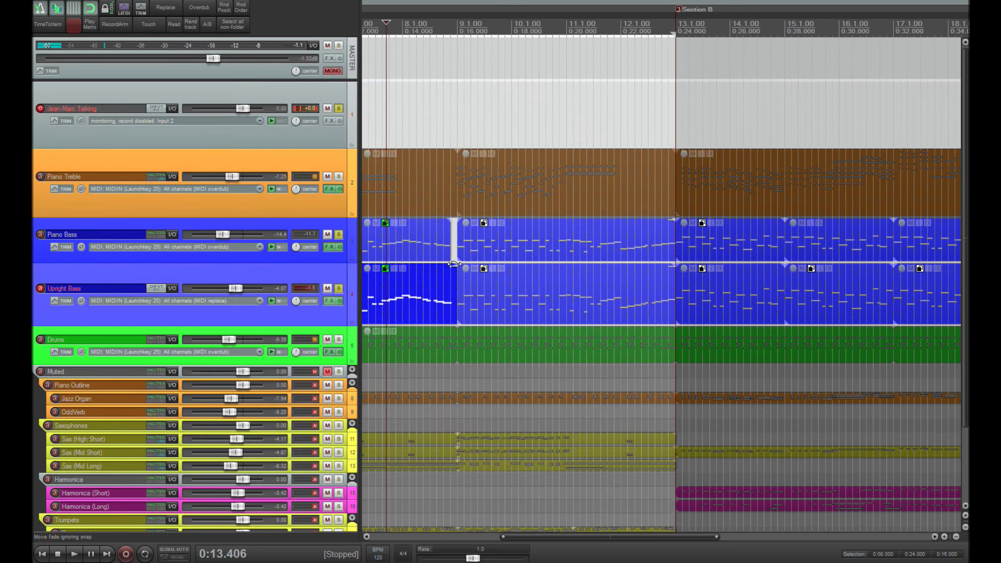
scroll(596, 271, down, 2)
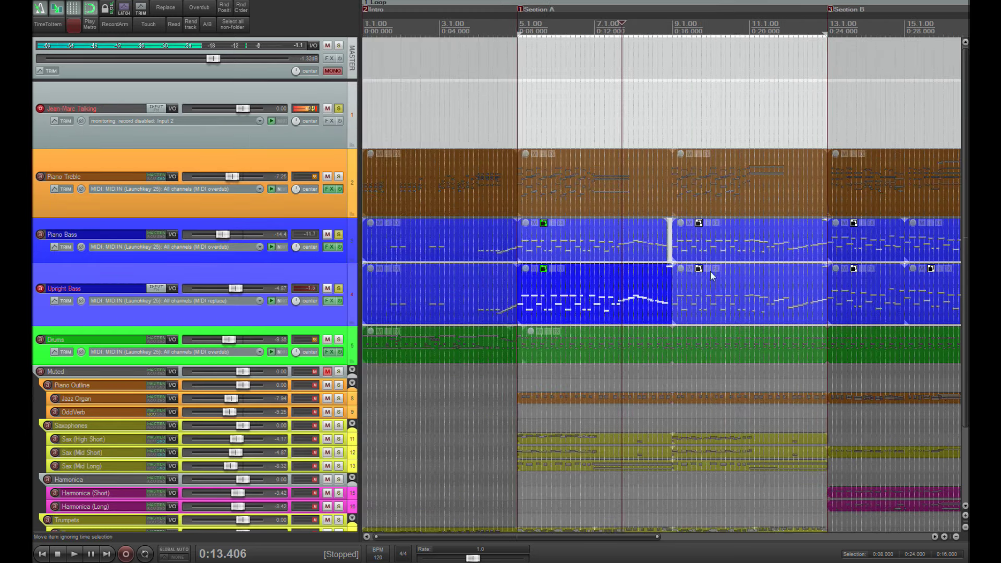
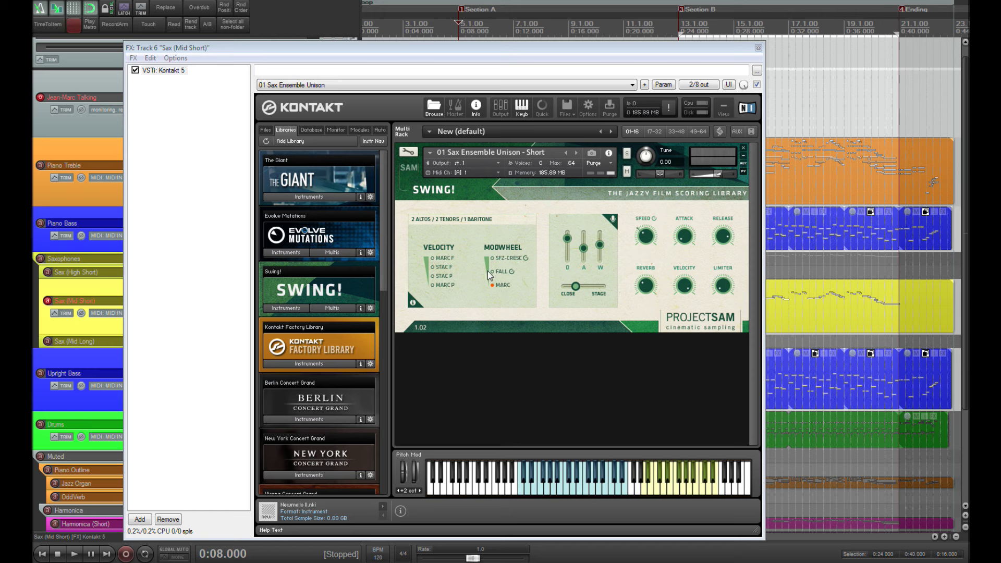
- Examine the modwheel articulations of 01 Sax Ensemble Unison - Short on the Sax (Mid Short) track
click(488, 275)
click(489, 275)
click(490, 276)
click(759, 48)
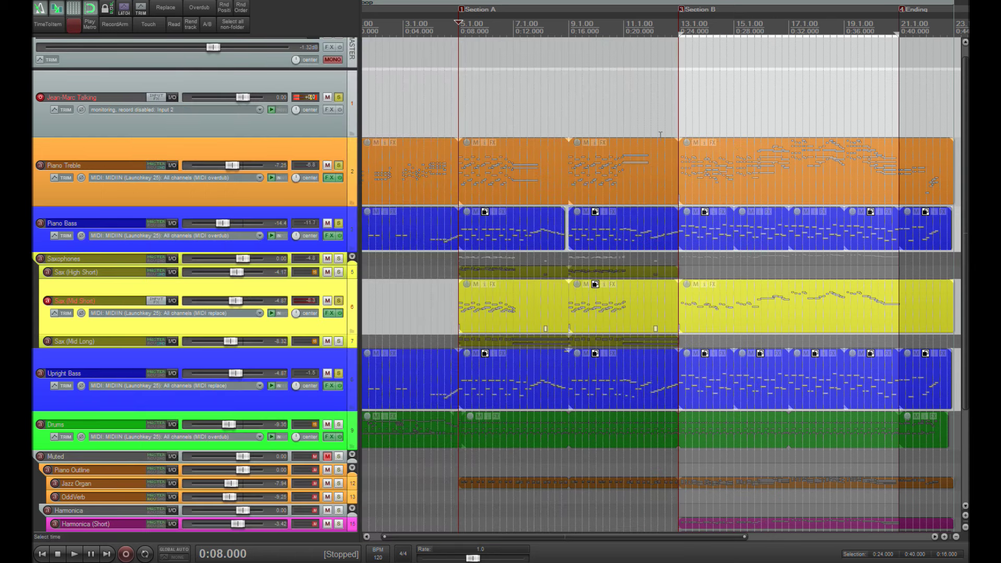
- Enlarge the Sax (Mid Long) track and examine its Kontakt instruments 01 Sax Ensemble Unison - Short and 03 Sax Ensemble Unison - Long
click(331, 348)
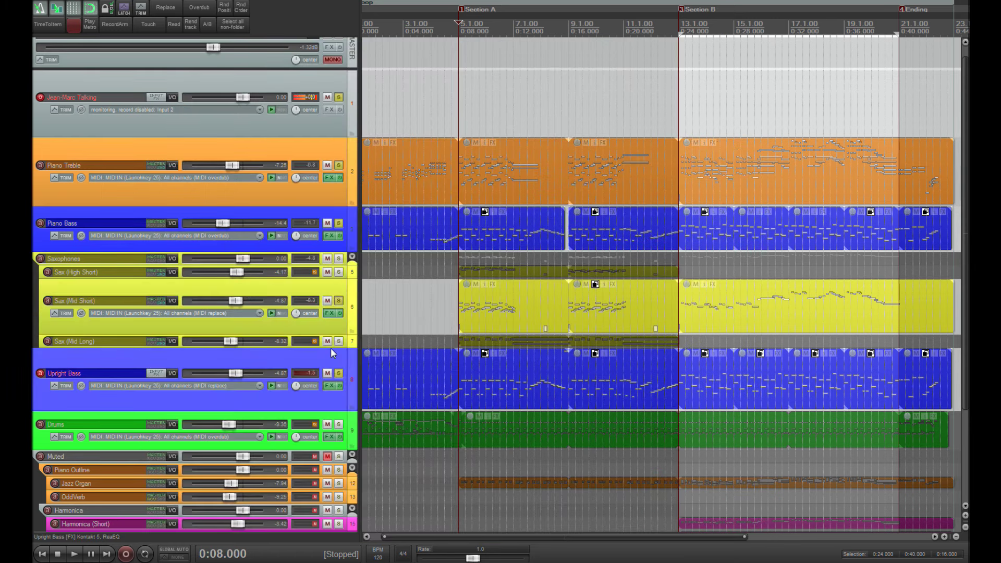
drag(331, 348, 331, 377)
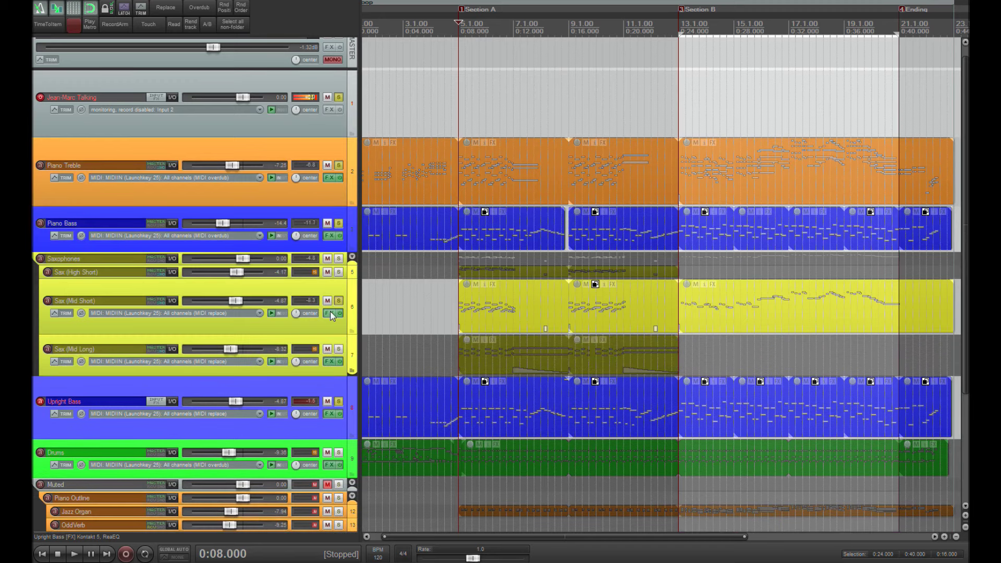
click(329, 362)
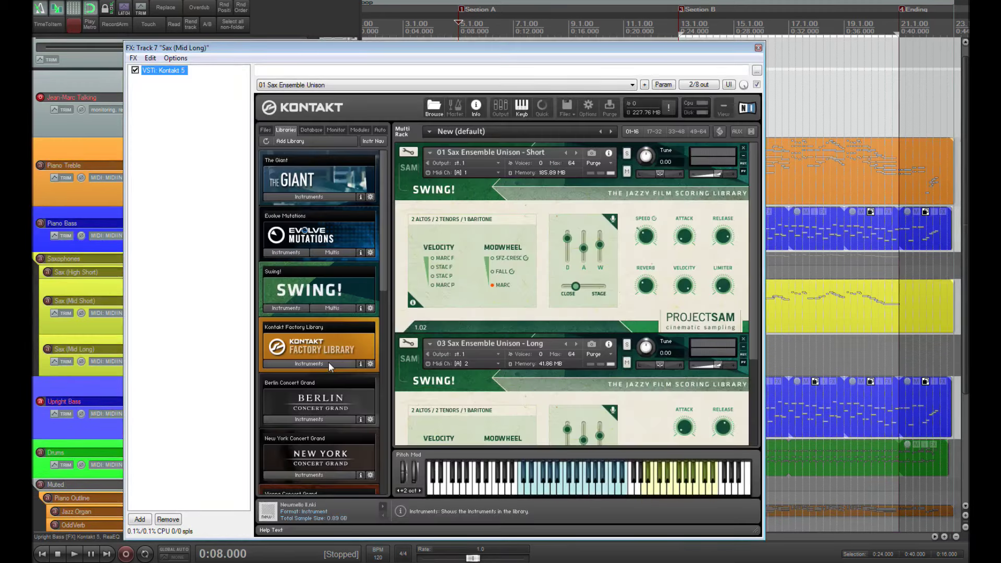
scroll(753, 279, down, 3)
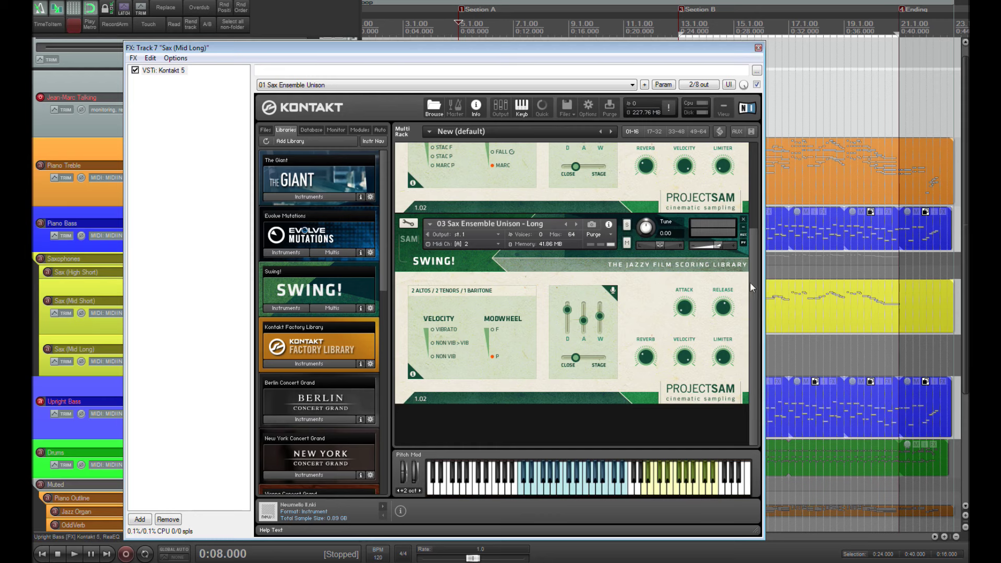
scroll(752, 288, up, 2)
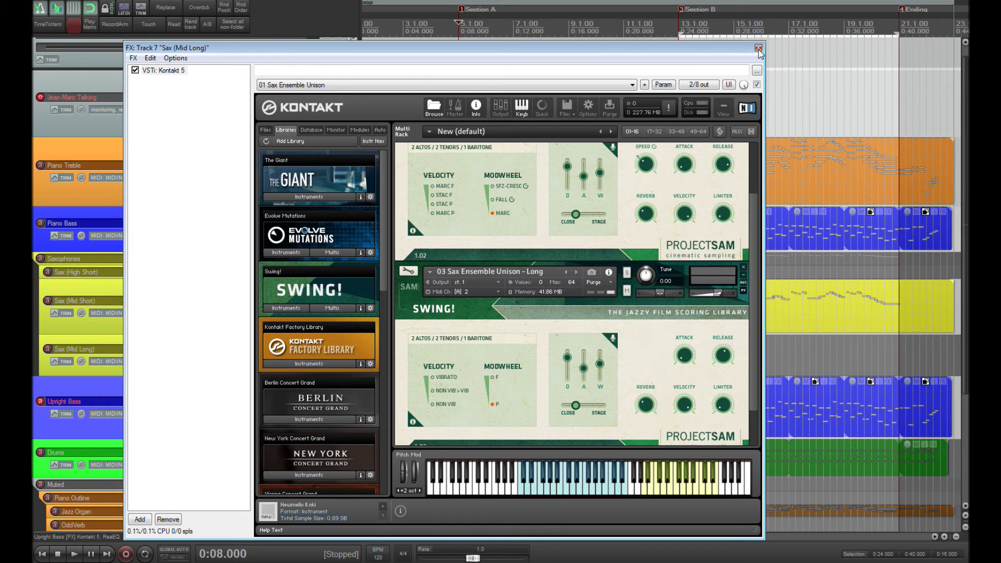
click(758, 48)
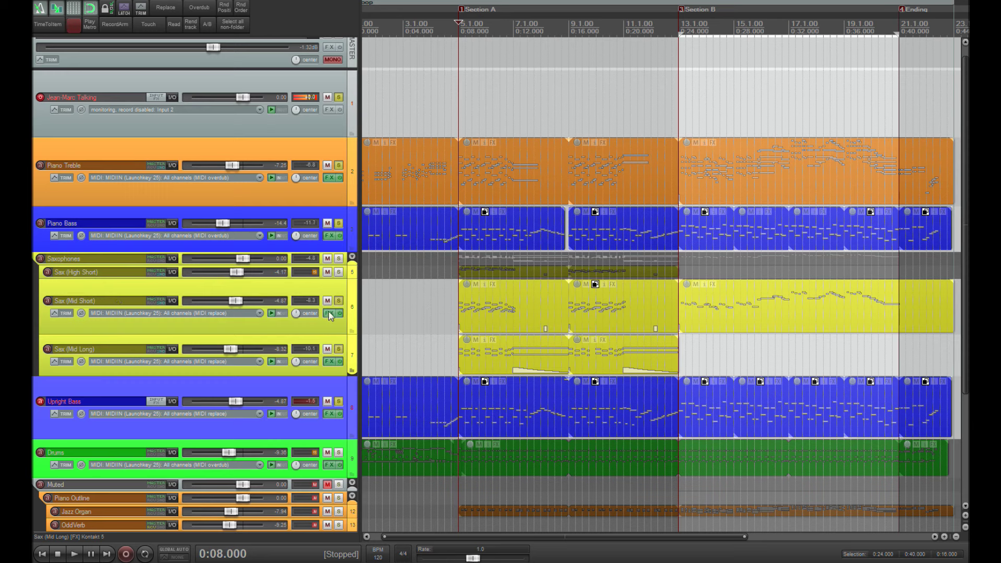
- Remove both piano tracks and the Upright Bass from the solo and play Section A with the Mid Short and Mid Long saxophones
click(472, 313)
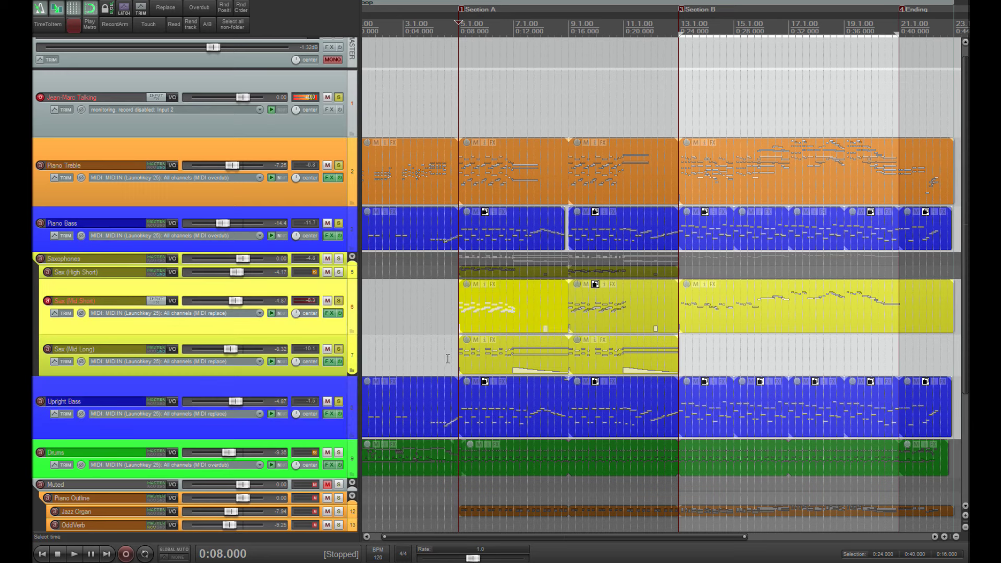
click(339, 223)
click(338, 165)
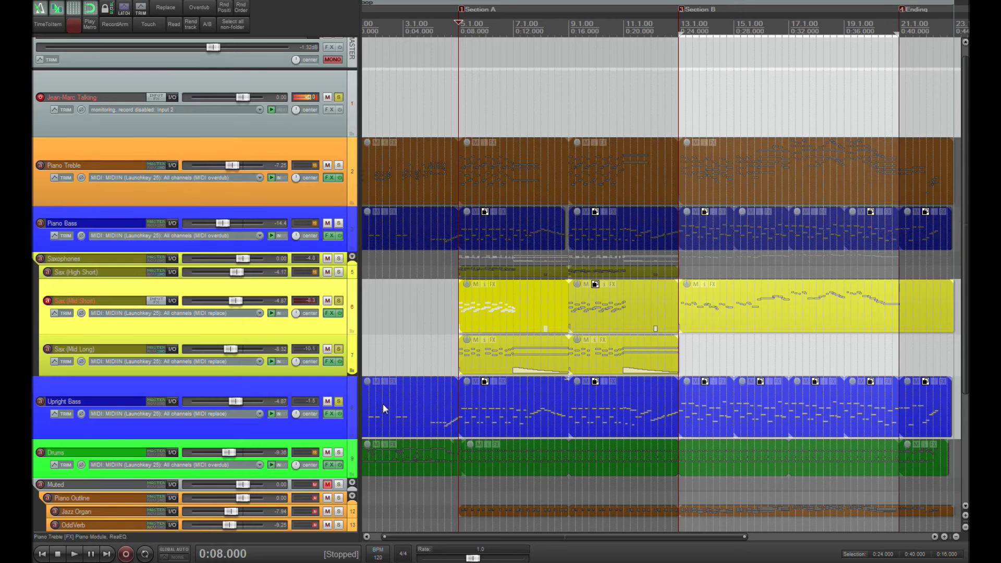
key(space)
click(339, 401)
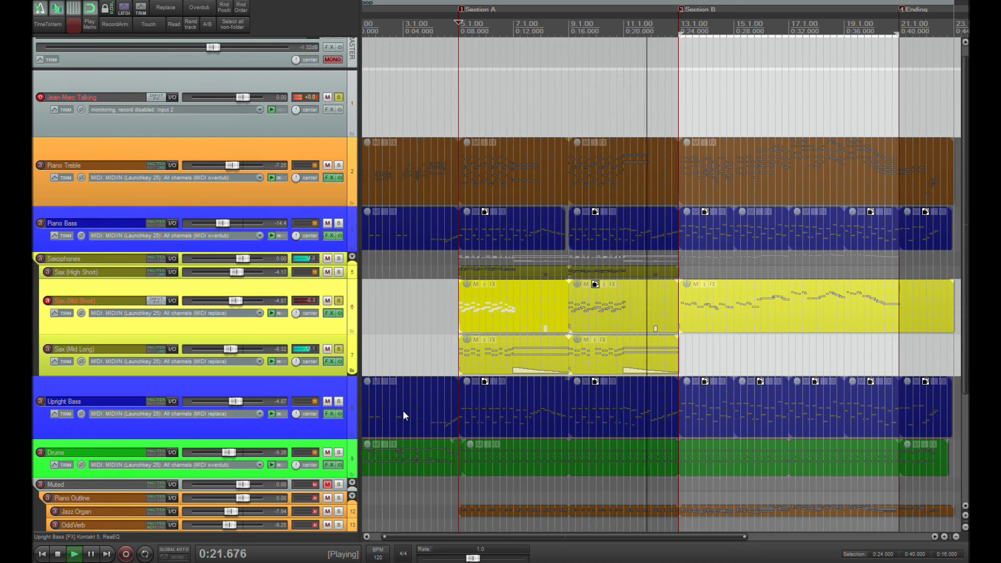
key(space)
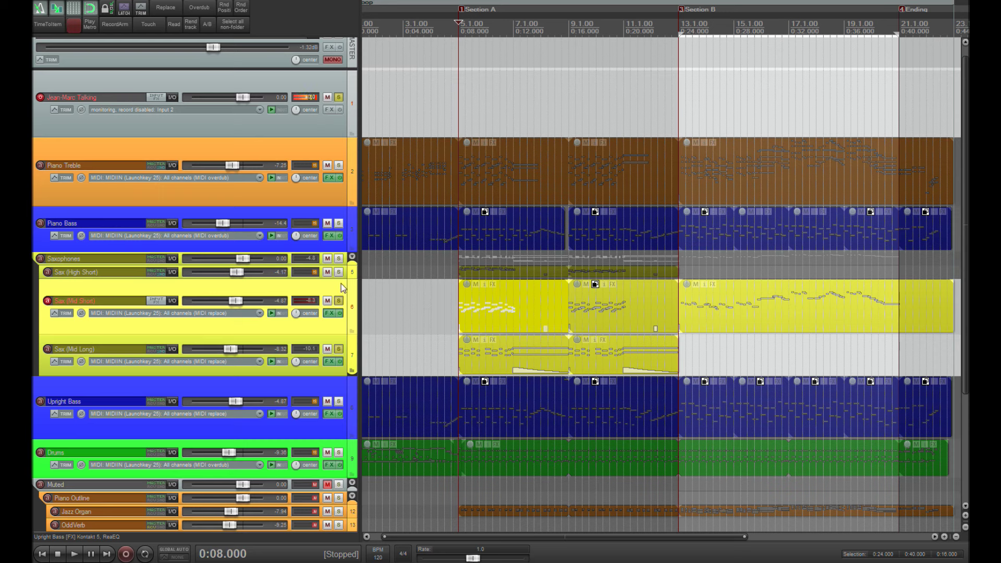
- Enlarge and solo the Sax (High Short) track, and select its first item in Section A
drag(340, 280, 339, 303)
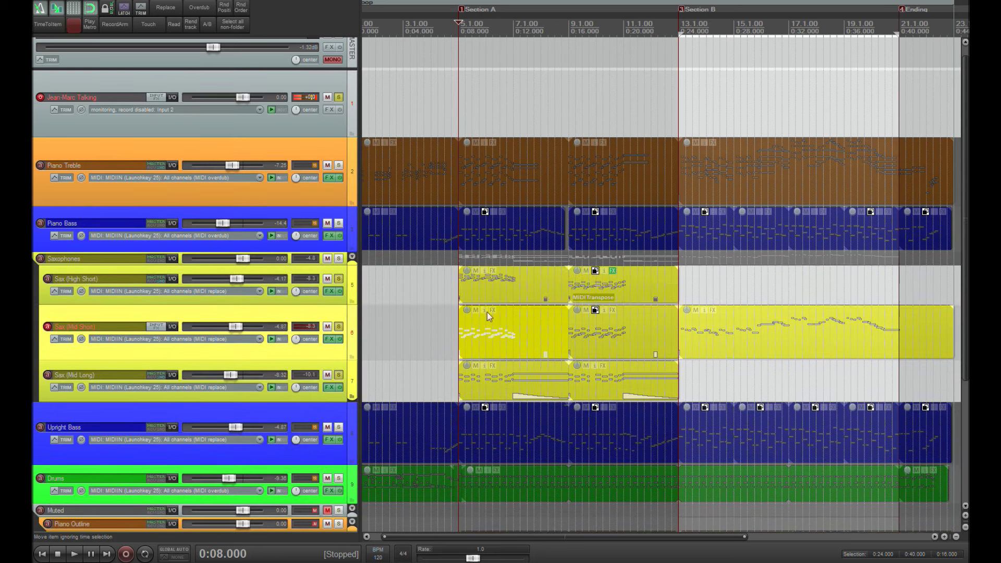
click(338, 280)
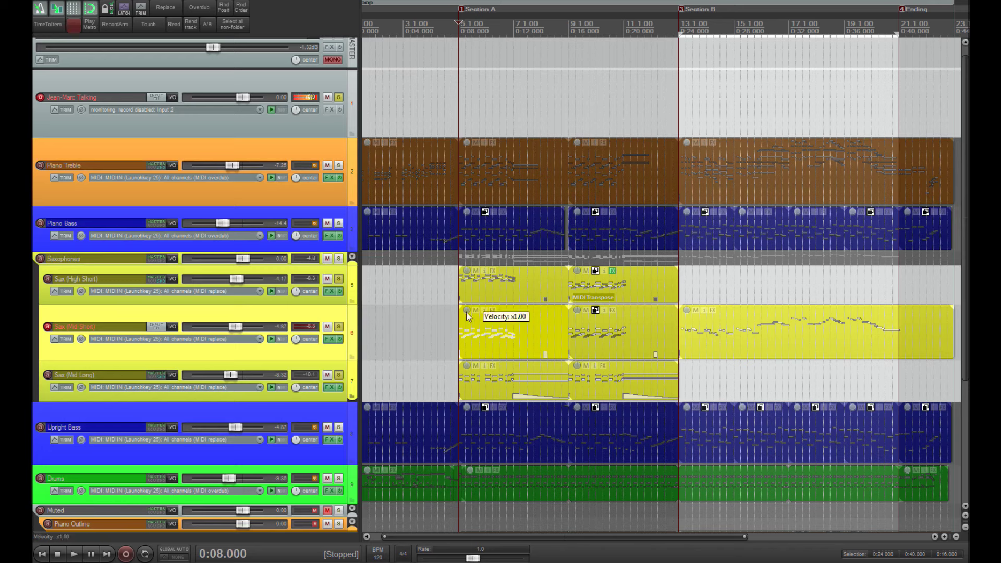
click(461, 281)
- Solo only Sax (High Short) and the voice commentary track, and play the start of Section A
click(339, 282)
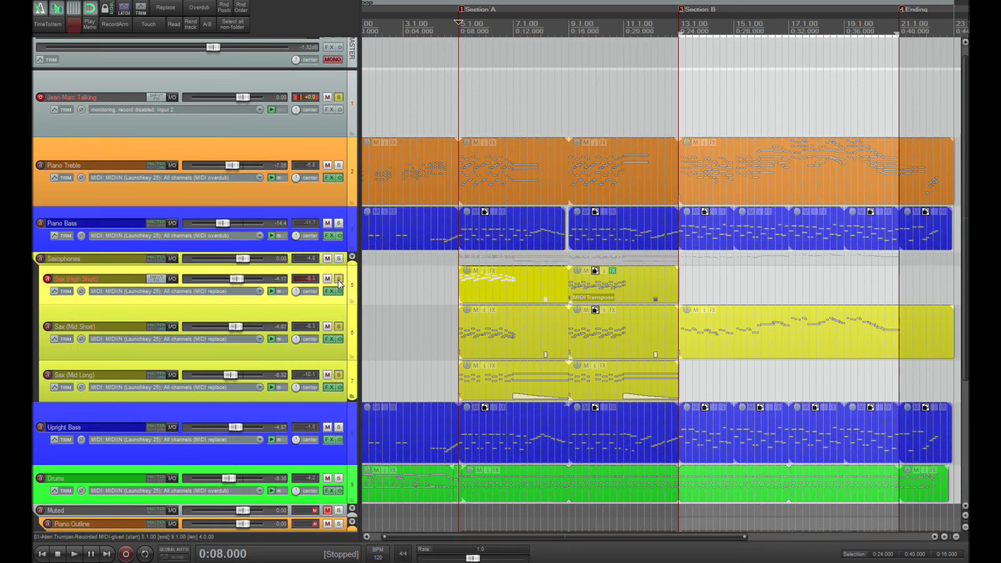
click(339, 282)
click(348, 116)
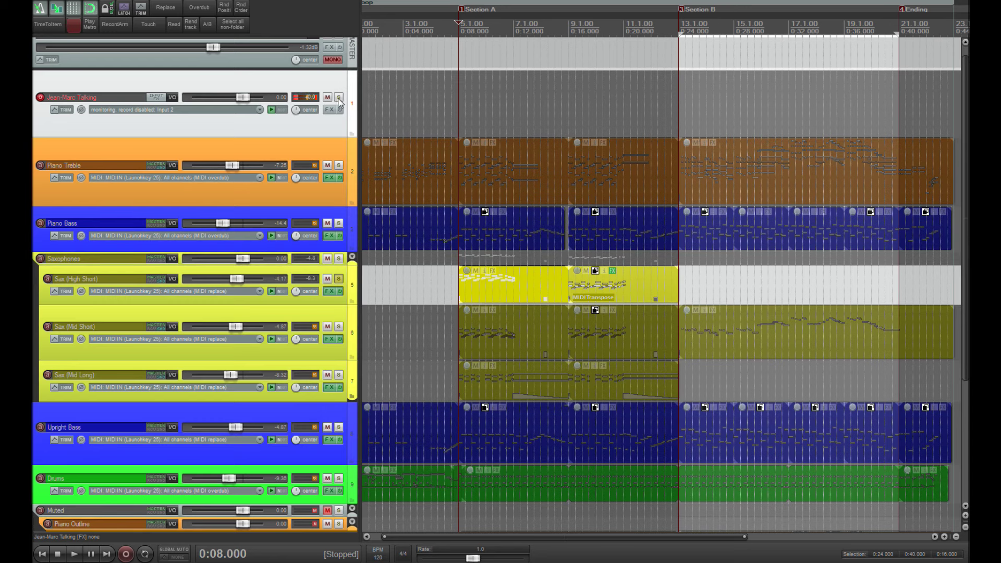
click(339, 98)
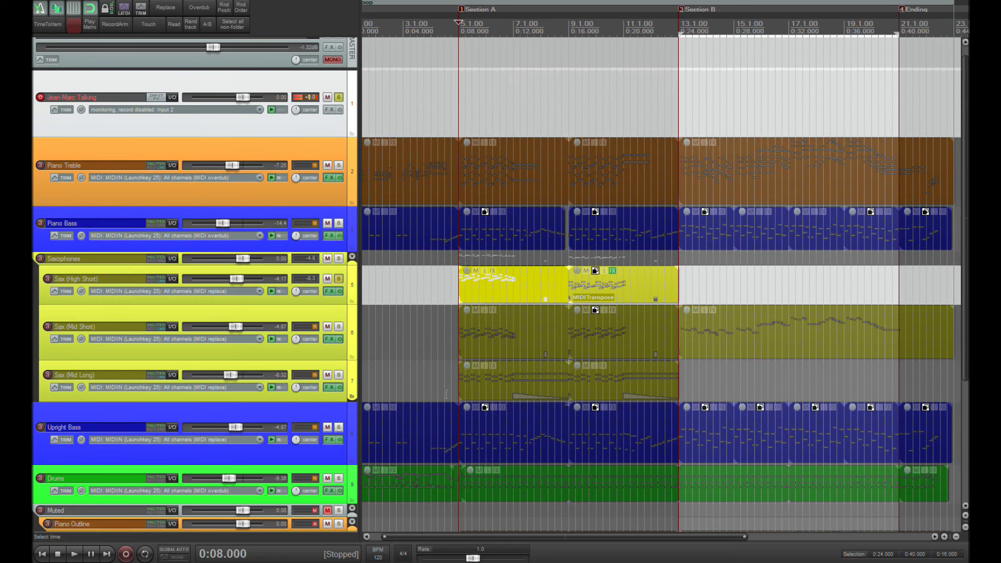
key(space)
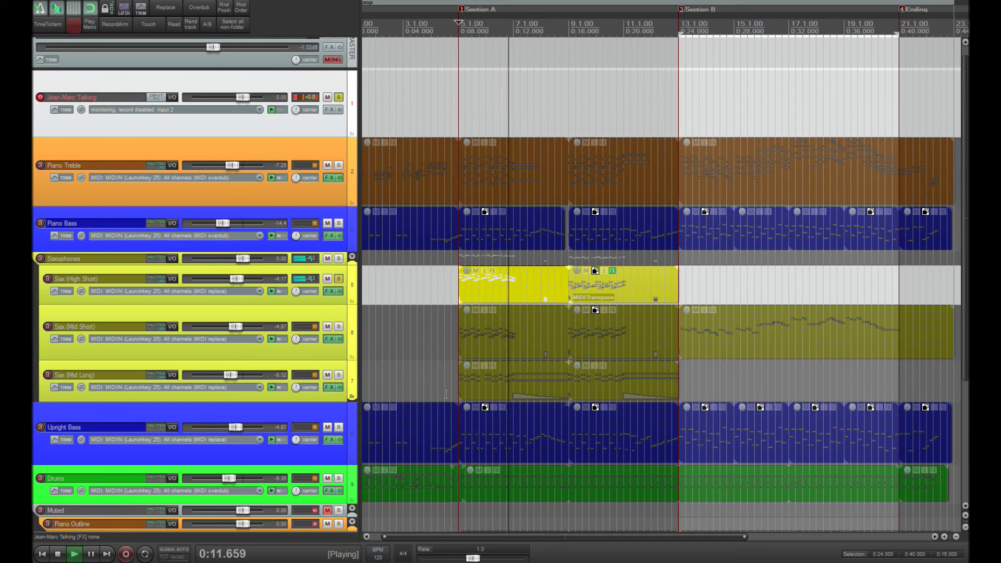
key(space)
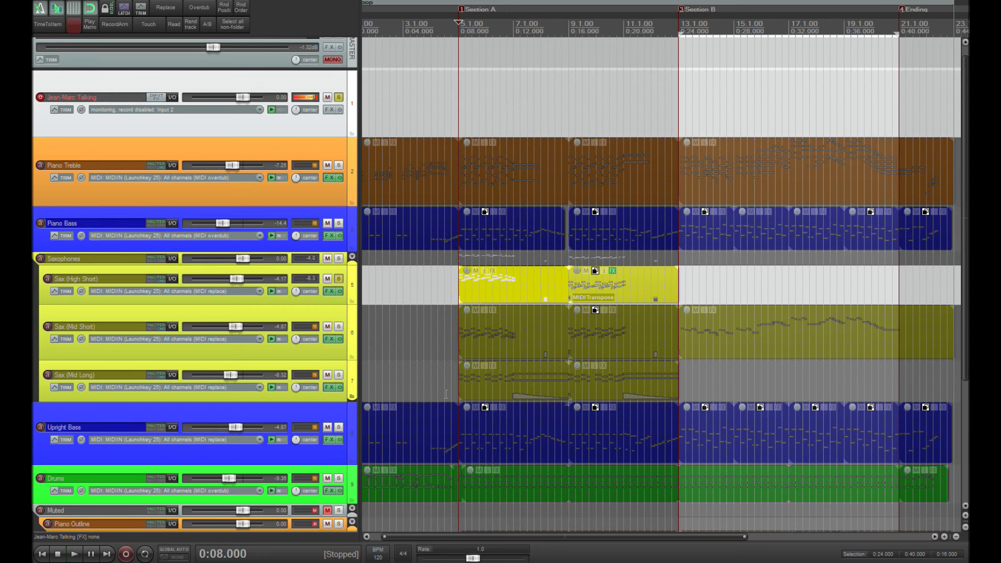
- Solo the whole Saxophones folder instead of Sax (High Short) alone, and start playback at Section A
click(574, 284)
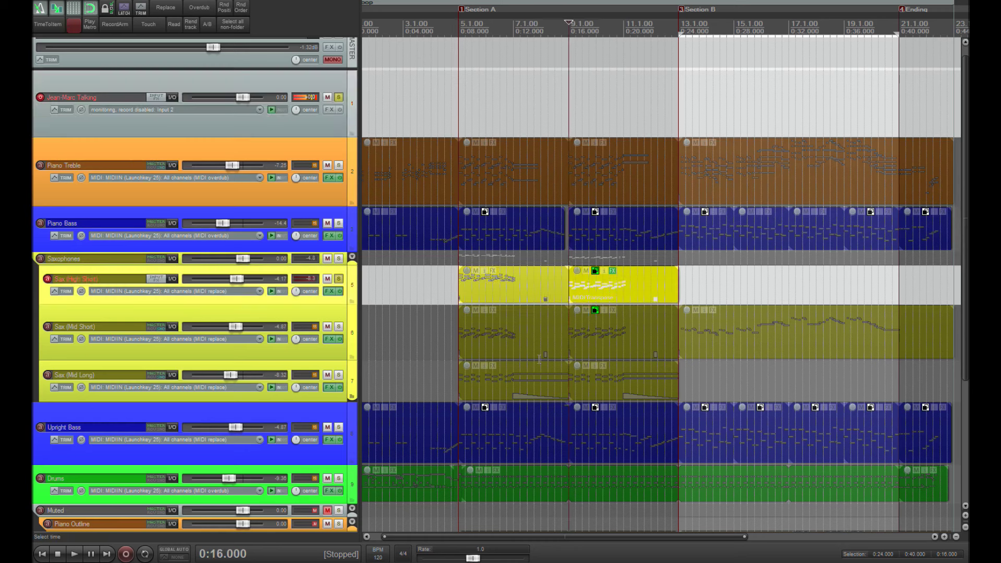
click(471, 296)
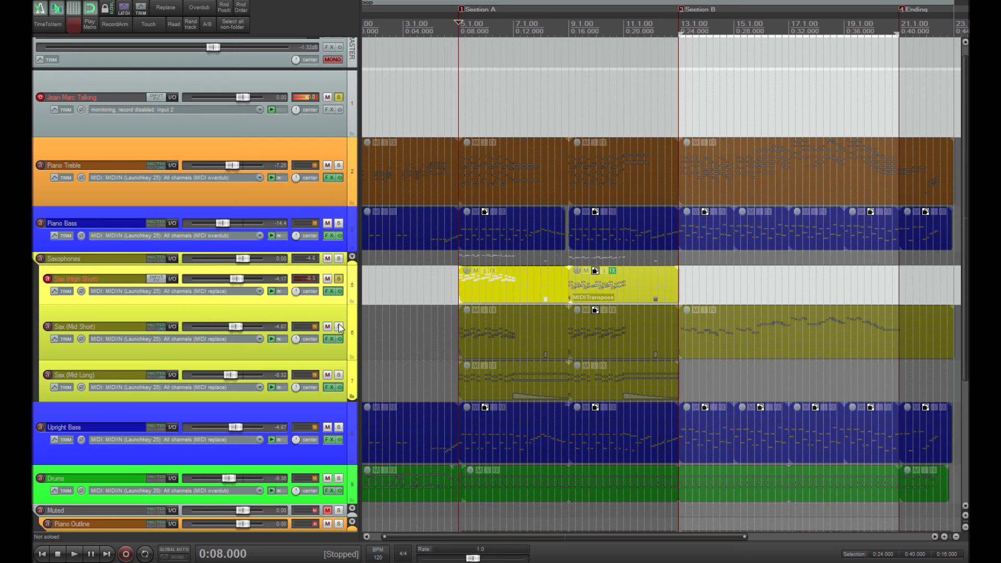
click(339, 258)
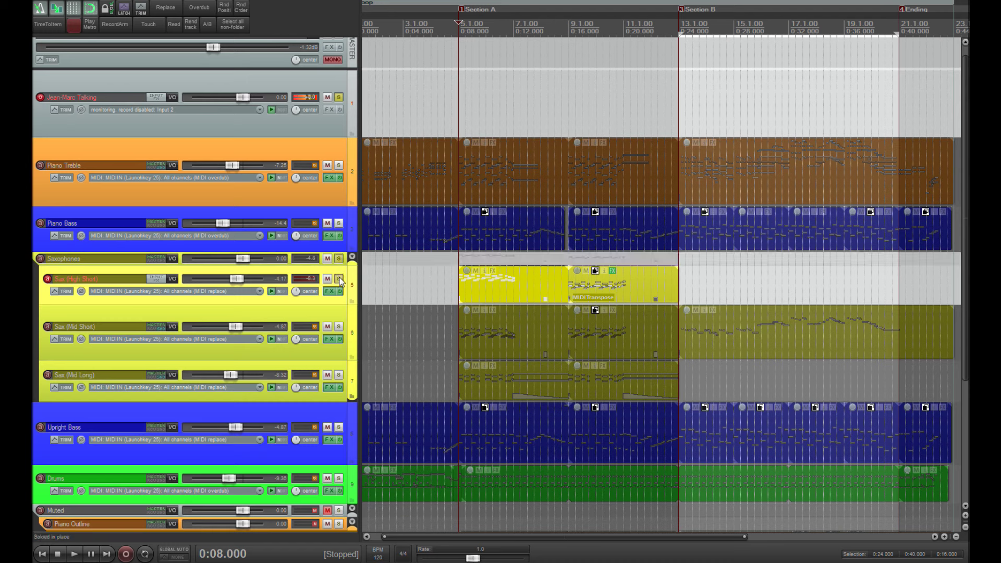
click(338, 279)
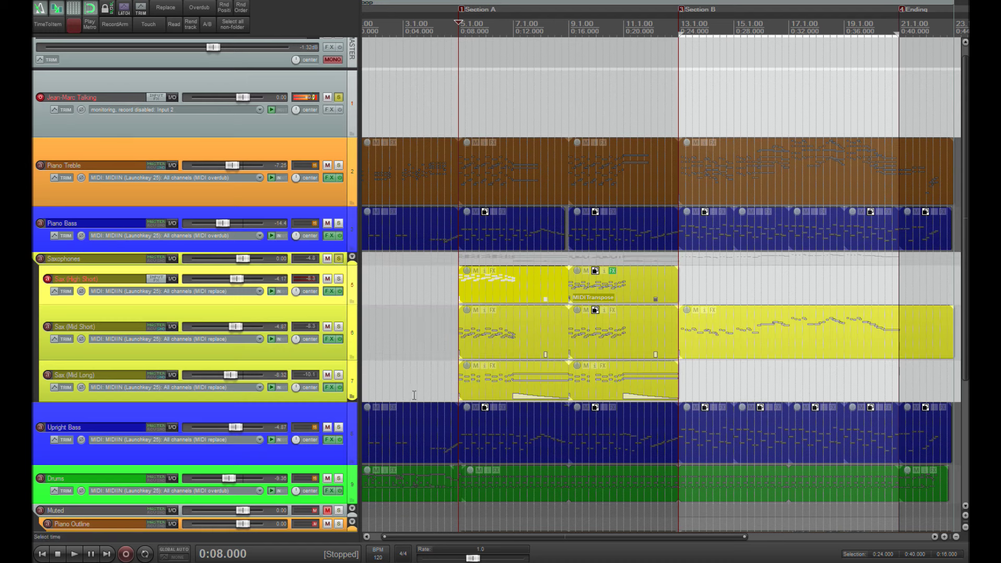
key(space)
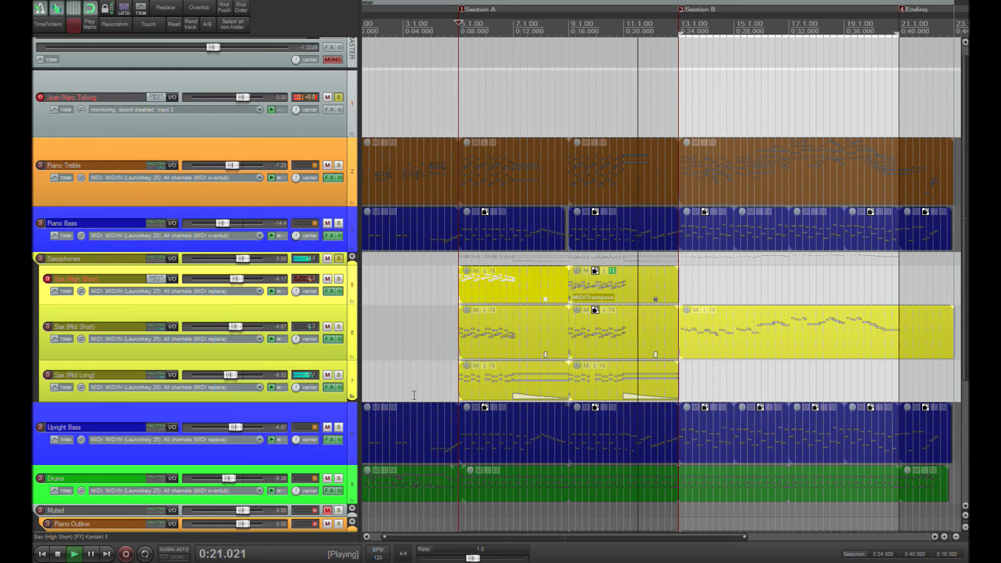
- Add the Upright Bass, Drums, Piano Bass and Piano Treble tracks to the soloed Saxophones and play Section A with all of them
key(space)
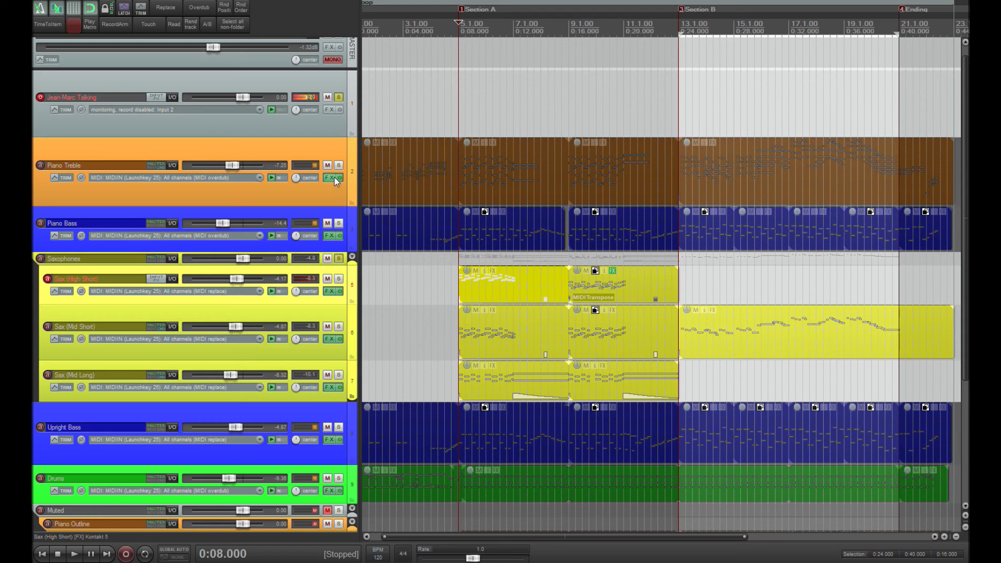
click(338, 427)
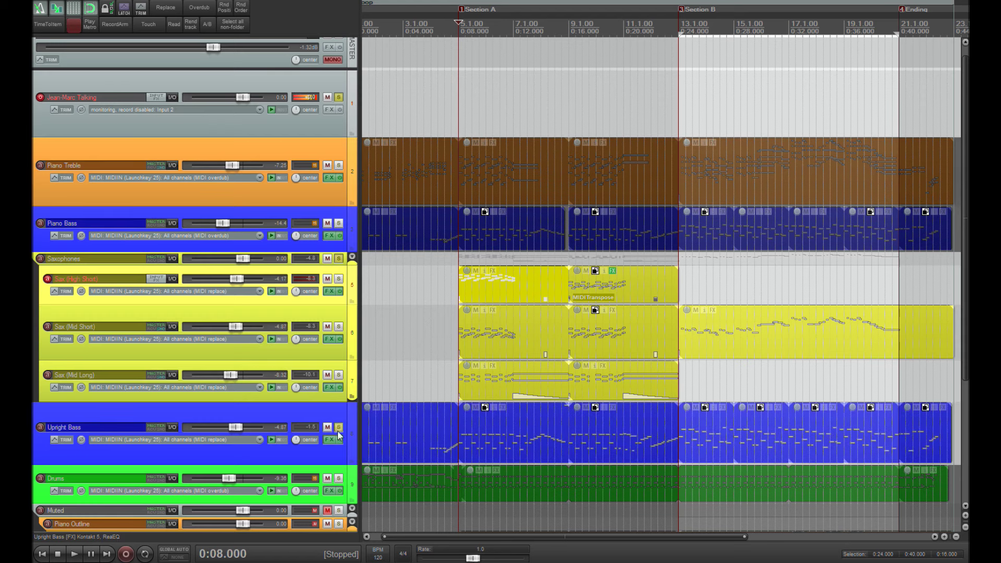
click(338, 478)
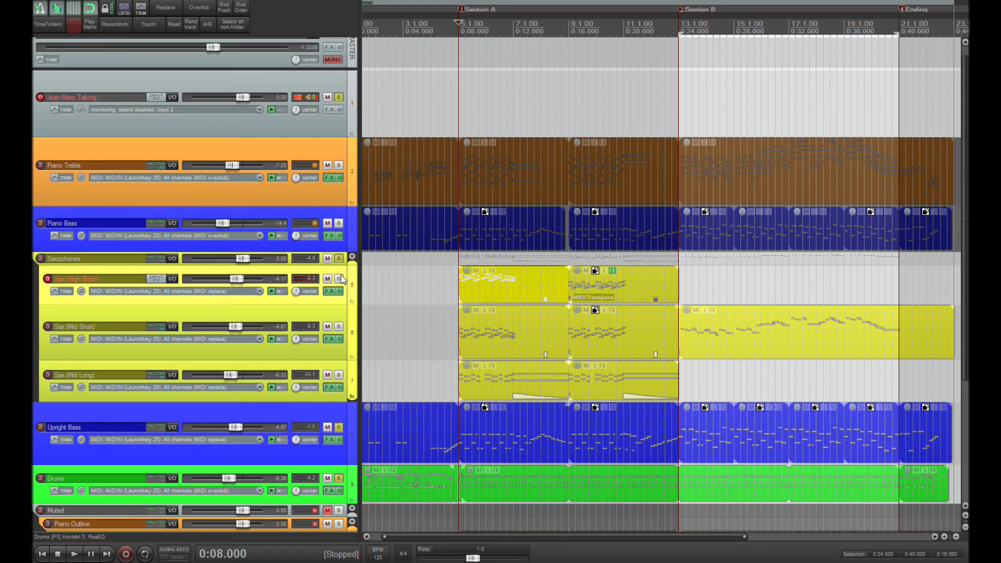
click(338, 223)
click(339, 165)
key(space)
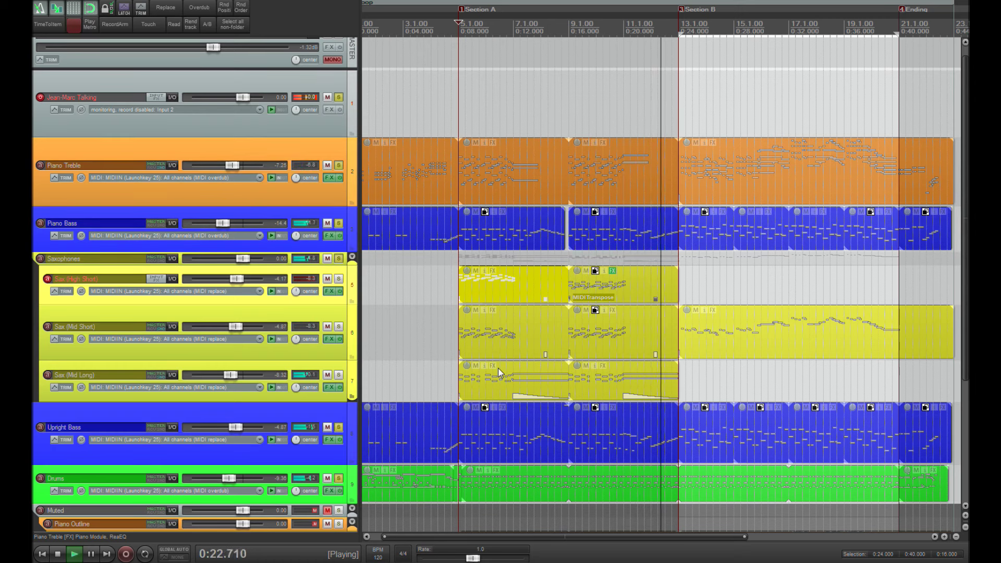
key(space)
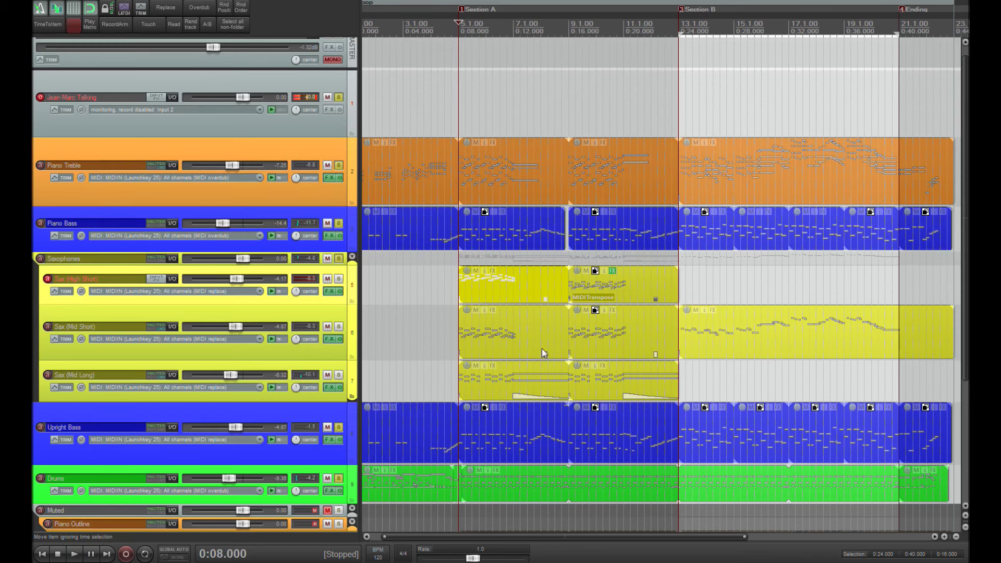
- Move the Jazz Organ track out of the Muted folder to directly below Piano Treble and add it to the solo
drag(963, 310, 957, 402)
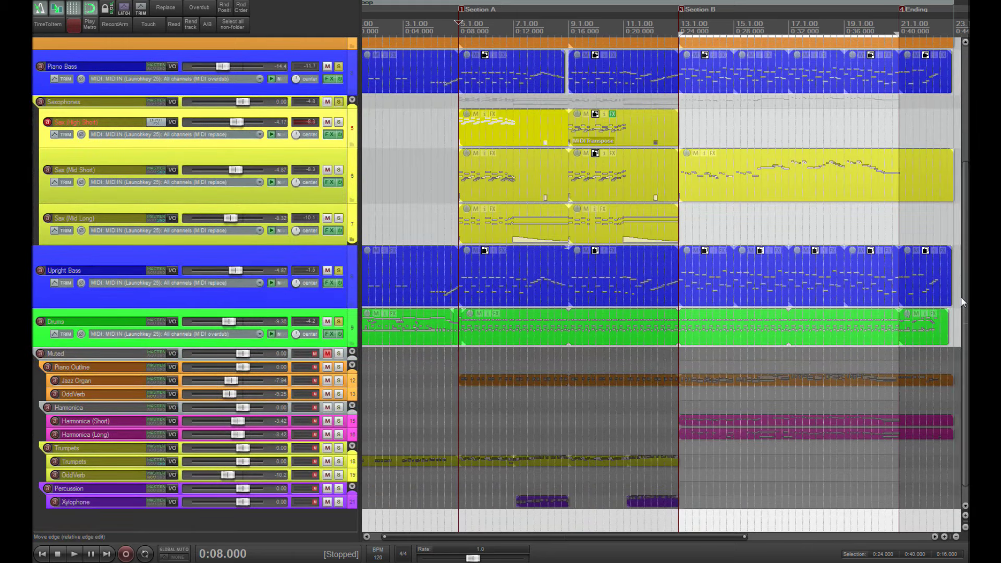
drag(962, 297, 964, 261)
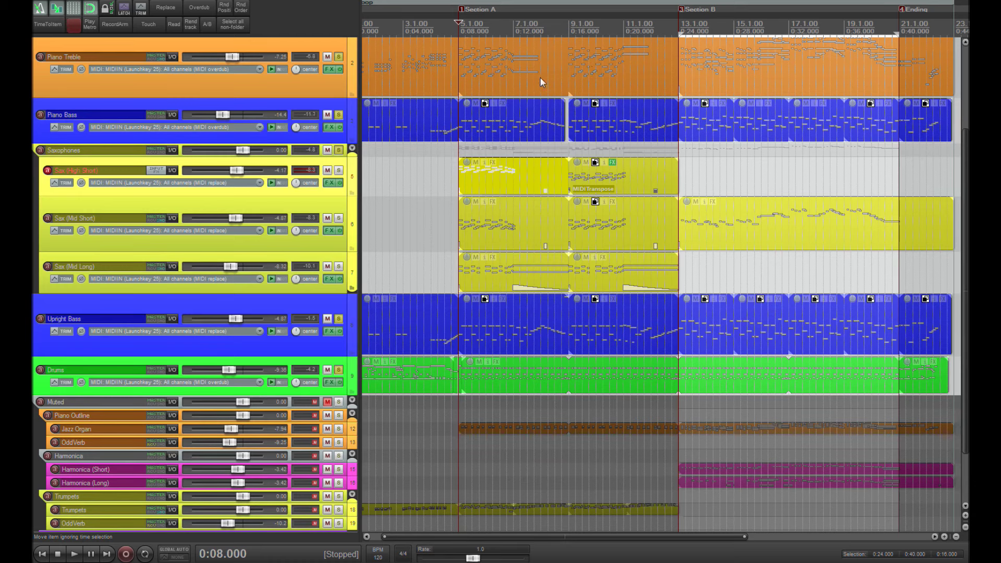
scroll(502, 77, up, 1)
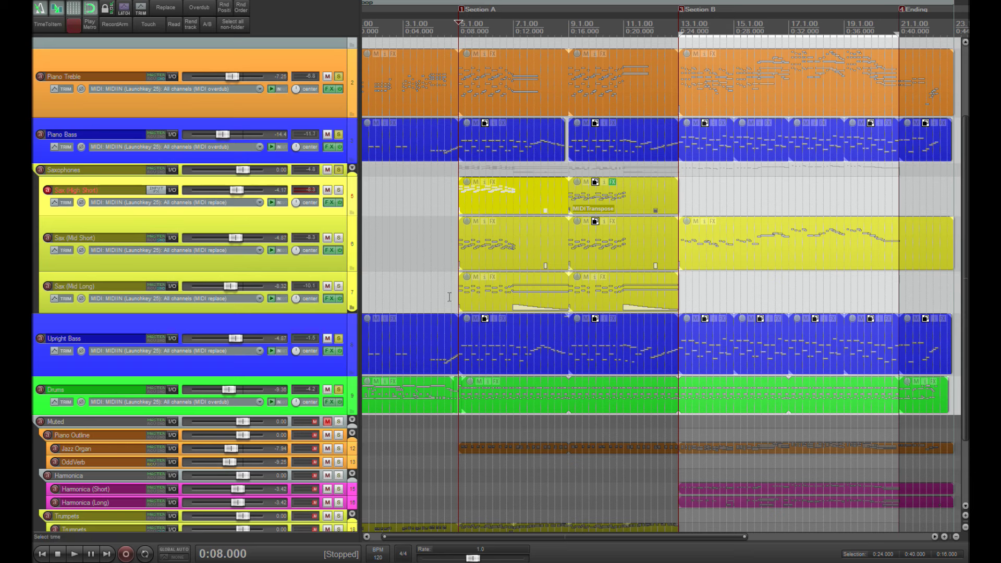
click(80, 449)
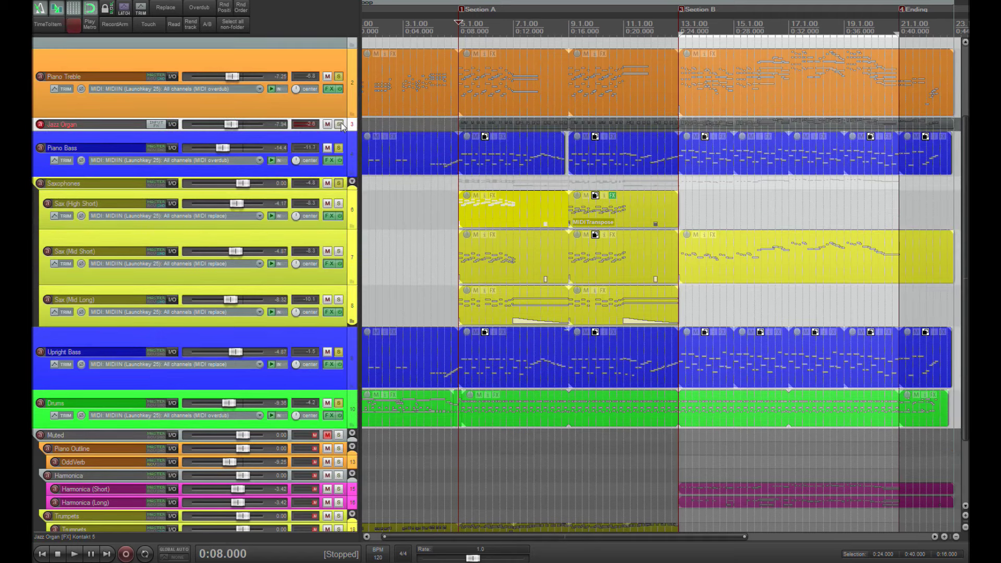
click(338, 124)
- Enlarge the Jazz Organ track and select its item in Section A
scroll(503, 243, up, 4)
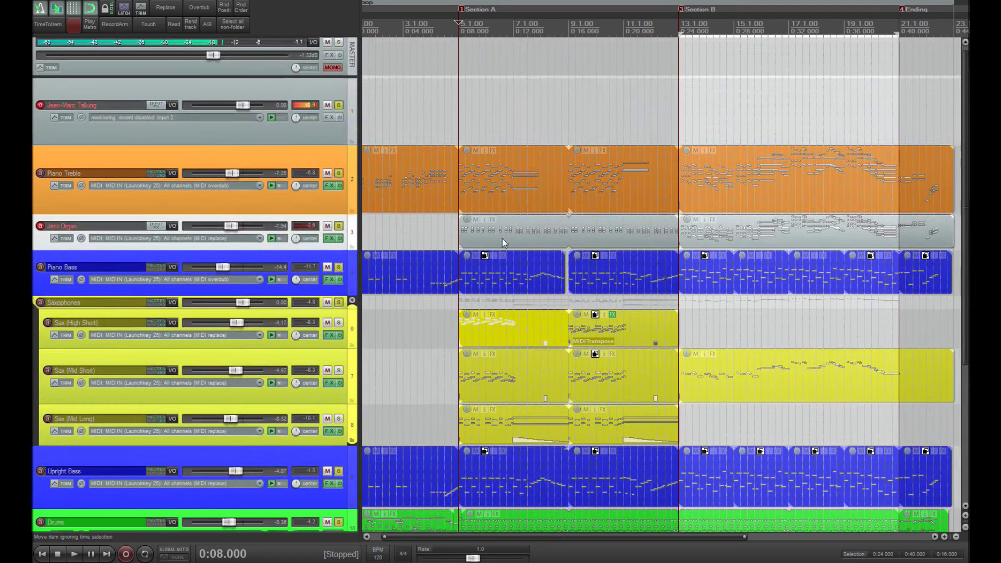
click(464, 230)
scroll(446, 264, up, 2)
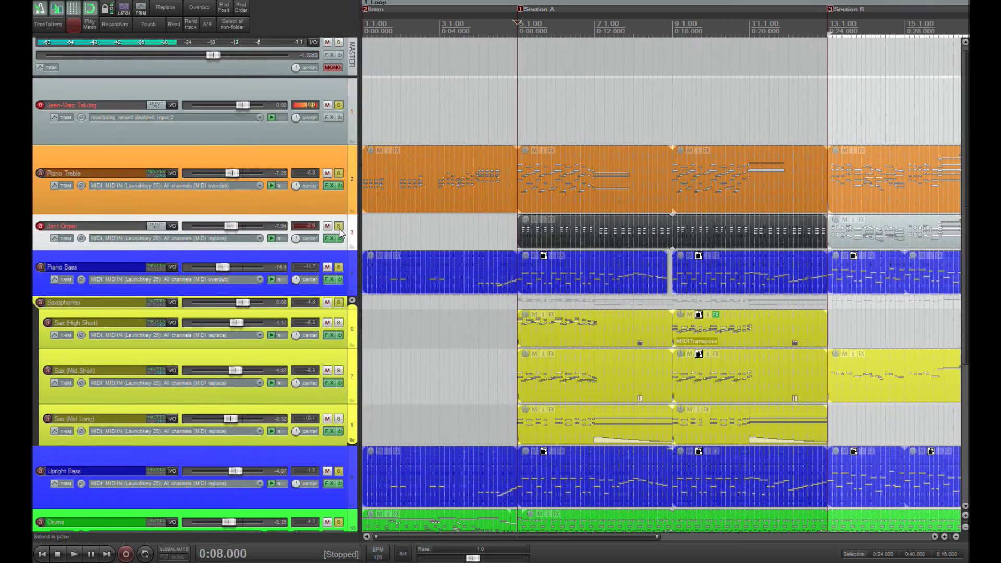
- Play Section A with only the Jazz Organ track soloed, and clear all solos after stopping playback
click(318, 106)
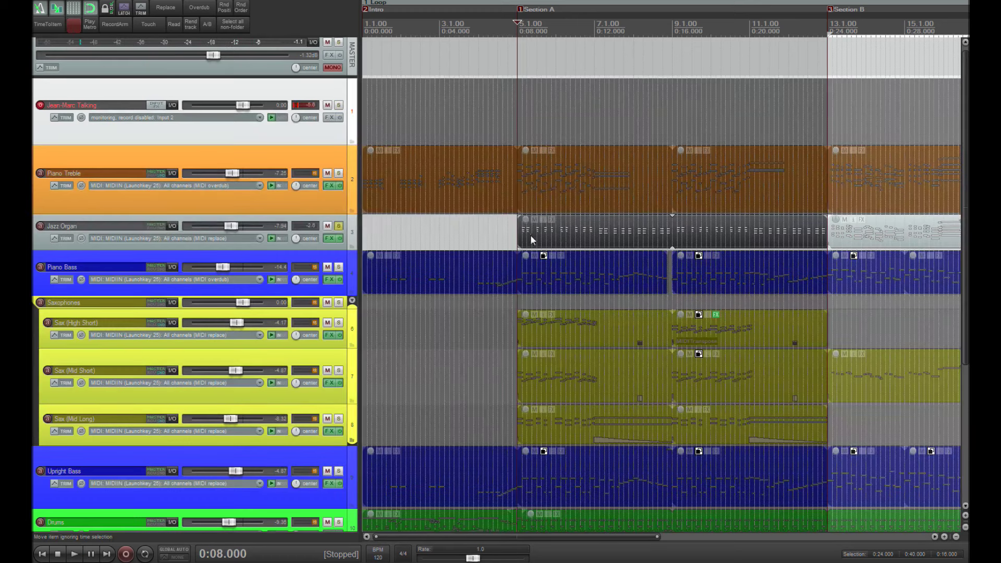
key(space)
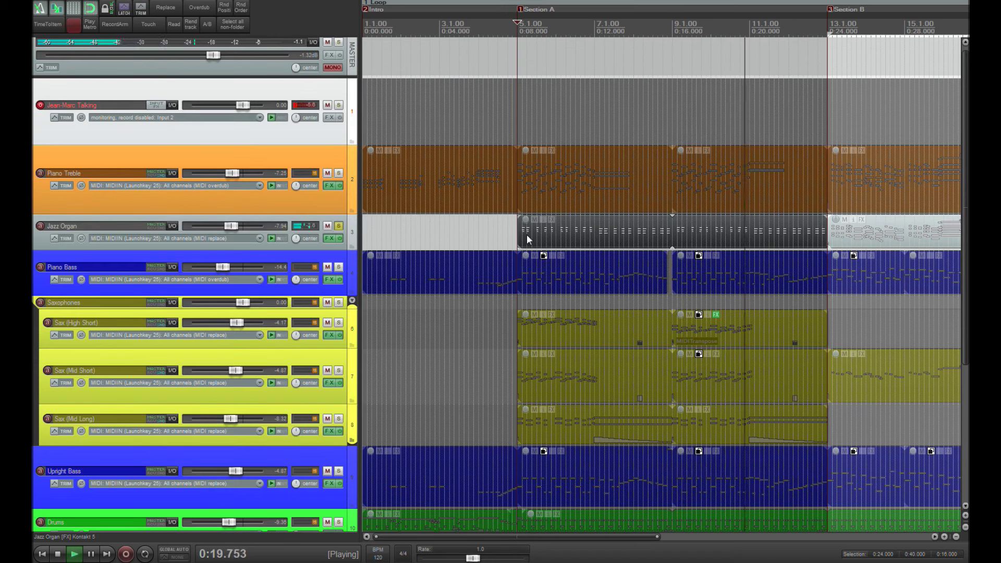
key(space)
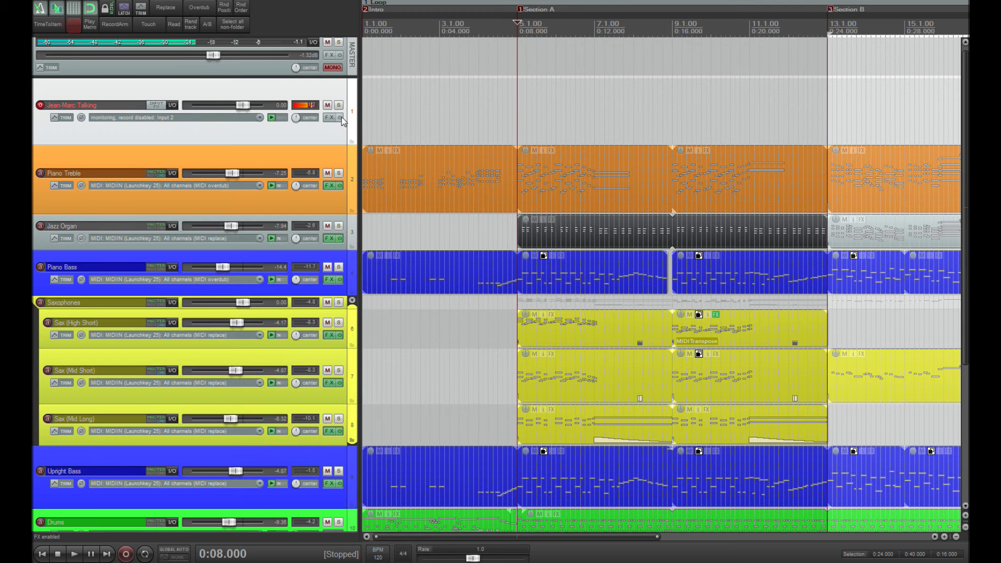
scroll(343, 121, down, 5)
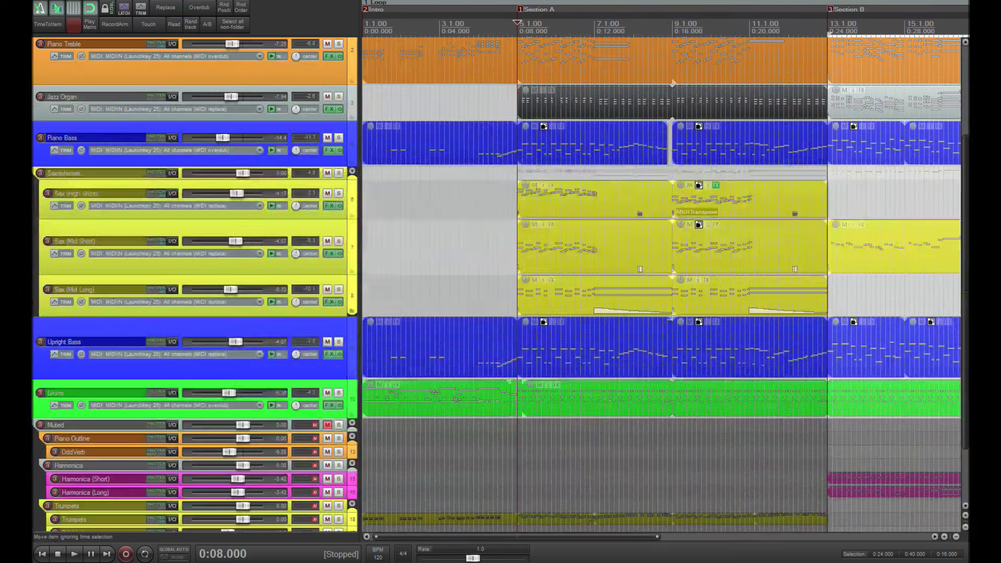
scroll(343, 121, up, 2)
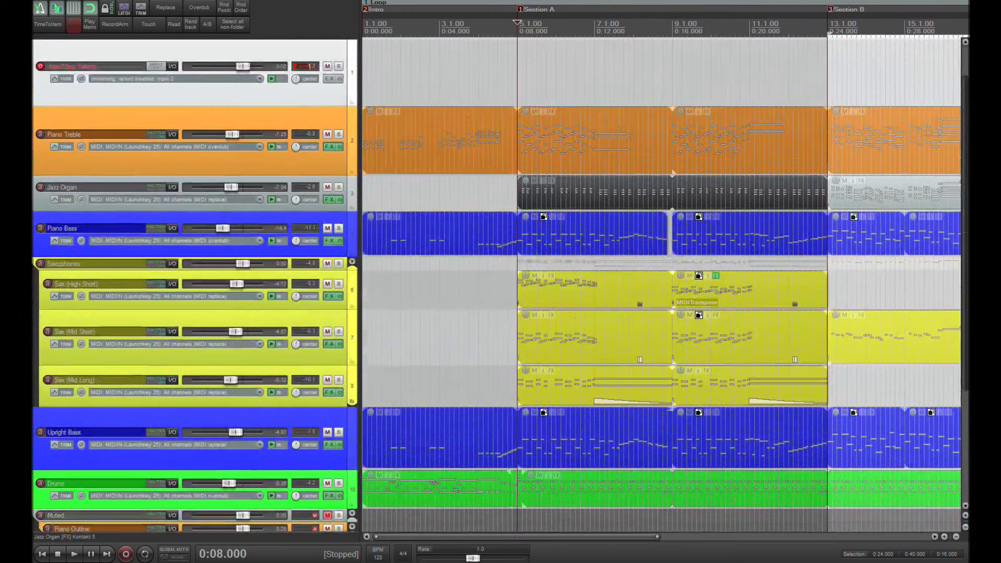
- Play the arrangement from the start of Section A at 0:08, and again from bar 7 at 0:12
click(520, 85)
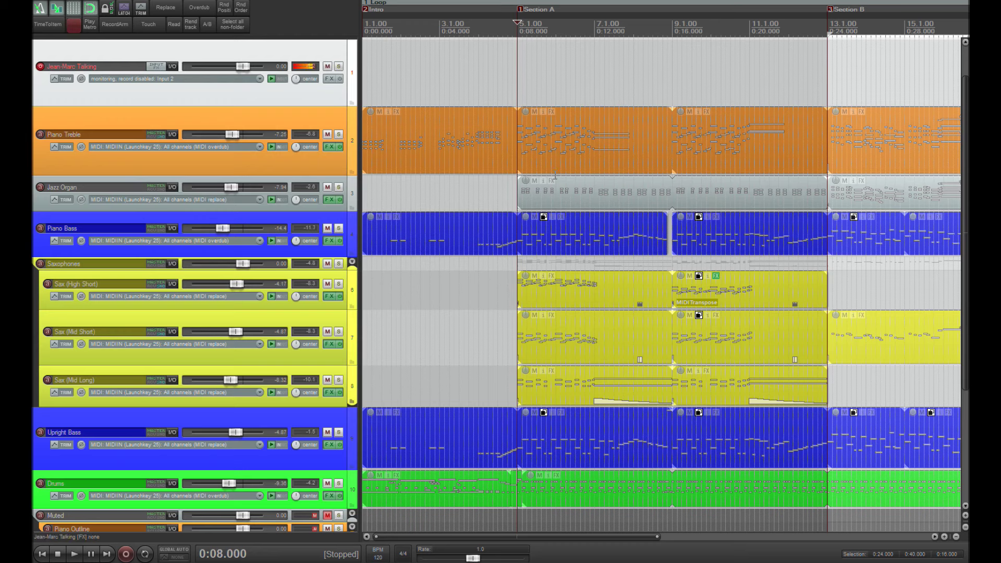
key(space)
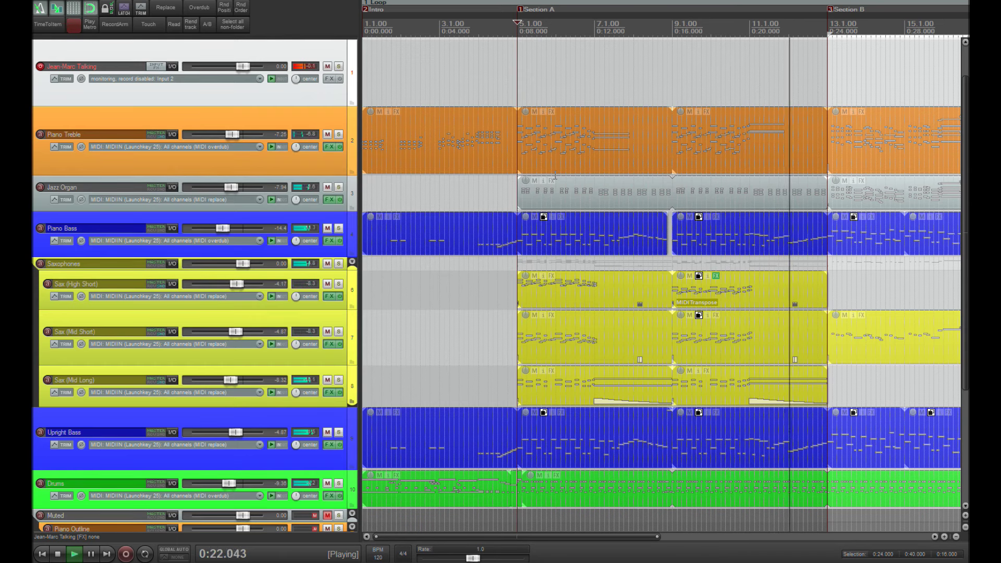
key(space)
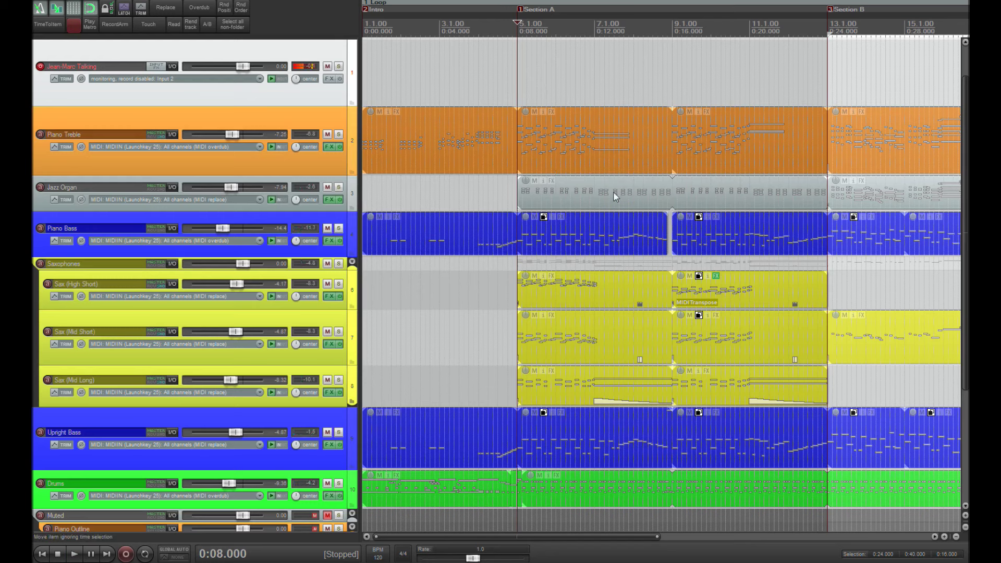
click(611, 176)
key(space)
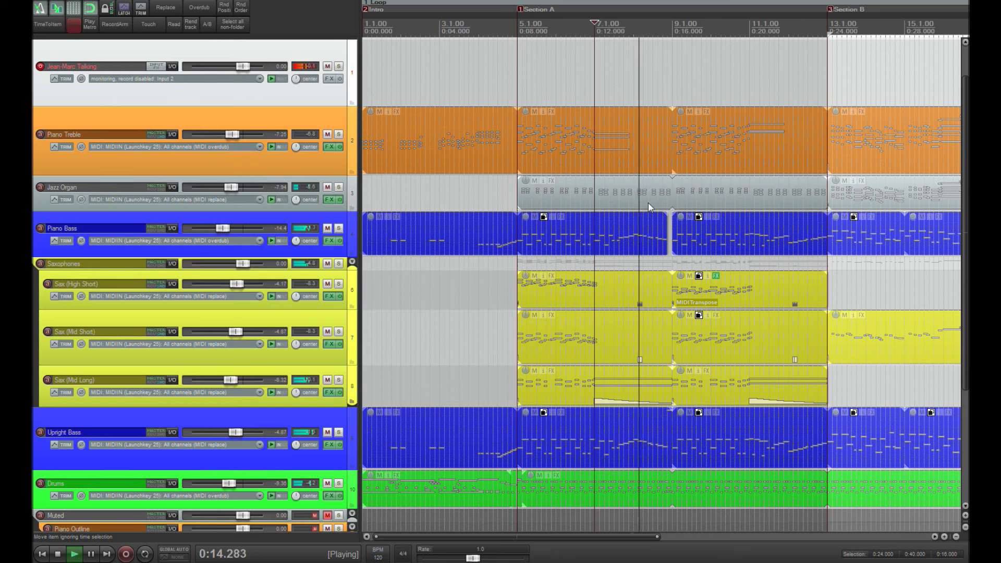
key(space)
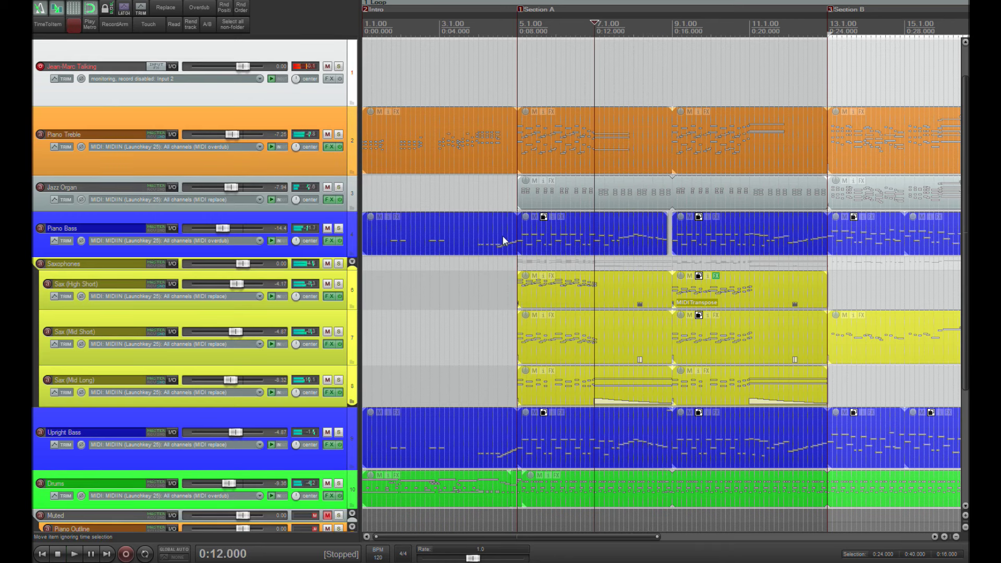
- Return to the start of Section A, review all tracks down to the Muted folder, and select the first Sax (High Short) item
click(553, 193)
key(ctrl+alt+m)
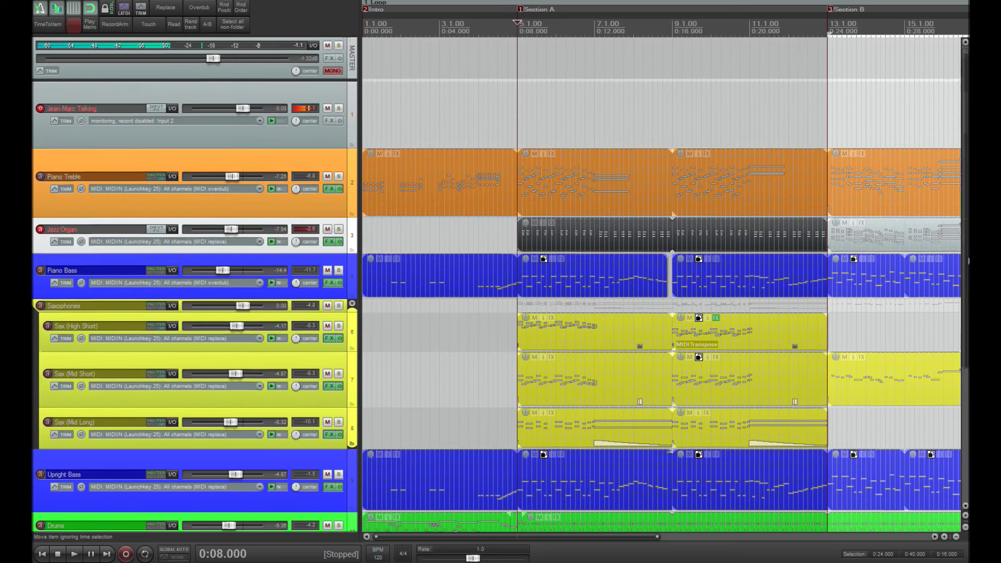
scroll(965, 272, down, 2)
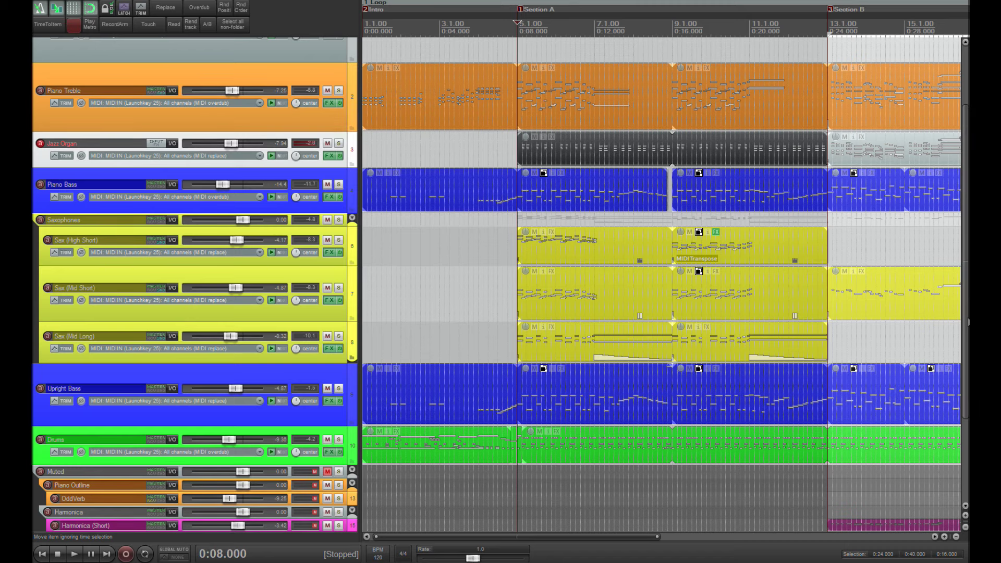
scroll(968, 321, down, 5)
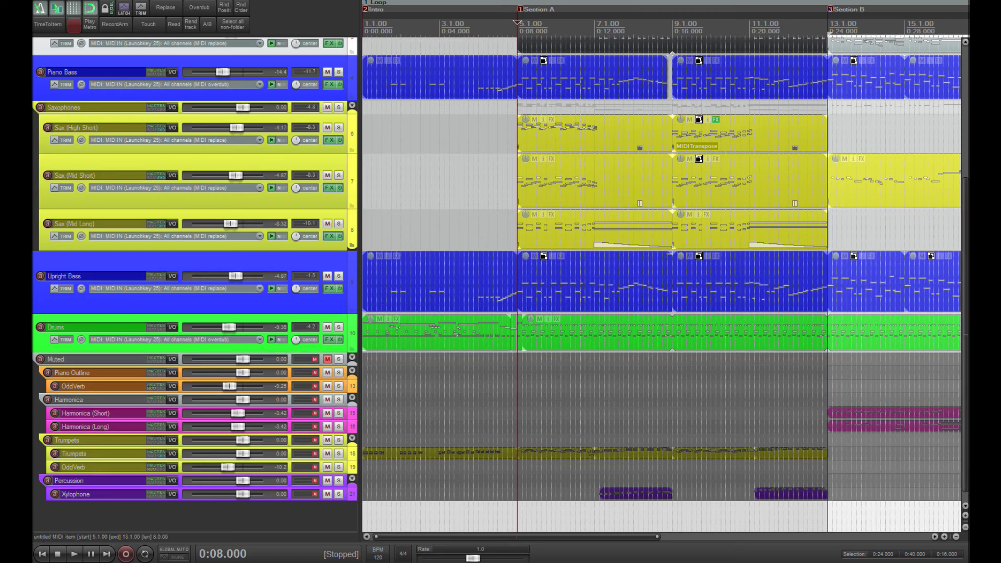
click(662, 133)
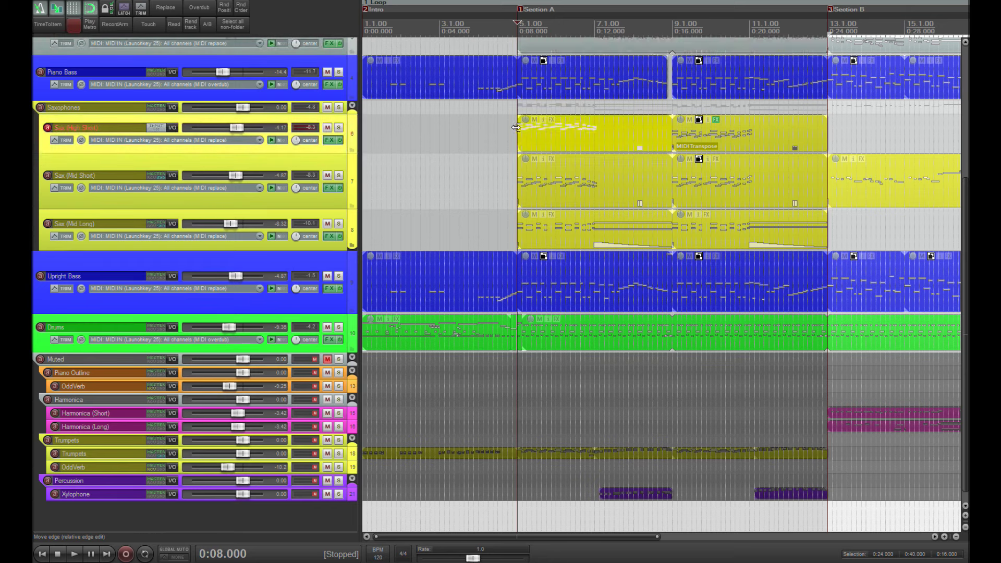
- Go to the start of Section B and move the Harmonica folder track out of the Muted folder to just below the Saxophones group
scroll(676, 134, down, 2)
key(3)
scroll(676, 134, up, 3)
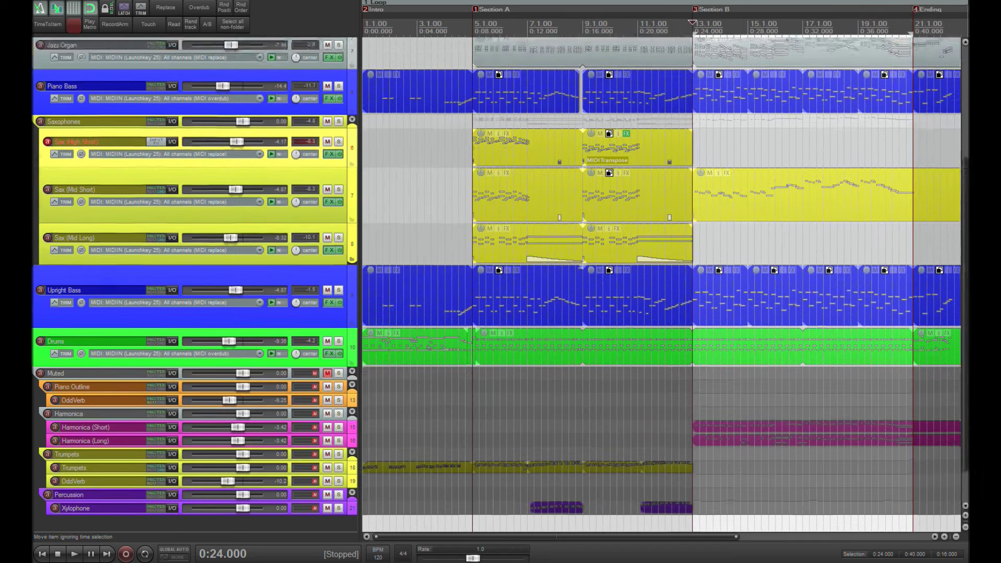
scroll(956, 193, up, 3)
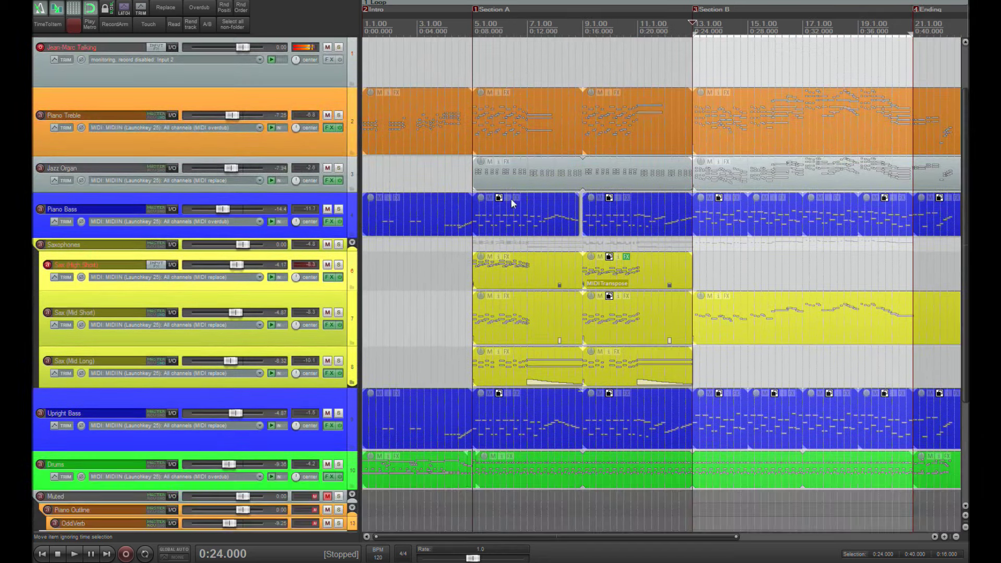
scroll(661, 295, down, 1)
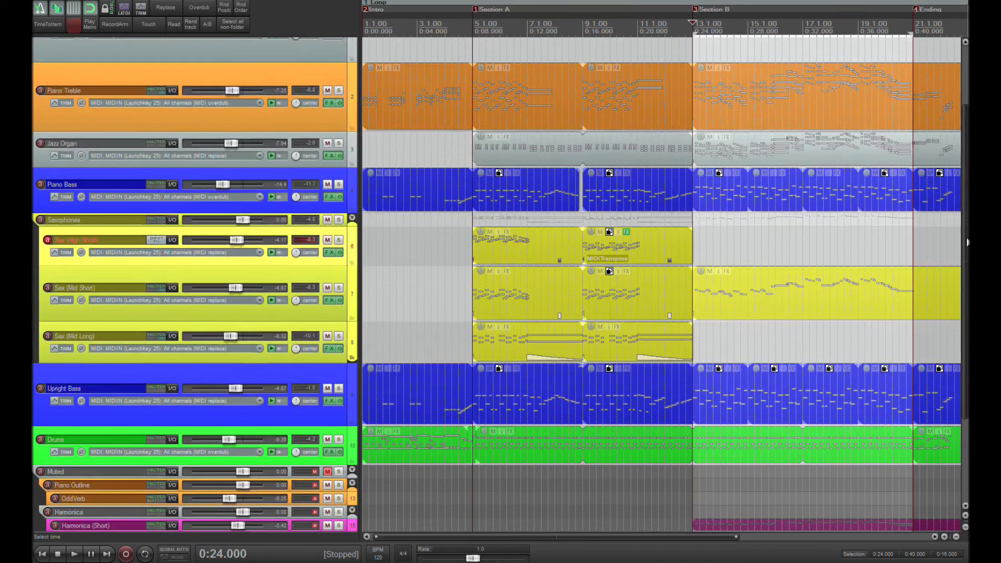
scroll(138, 470, down, 3)
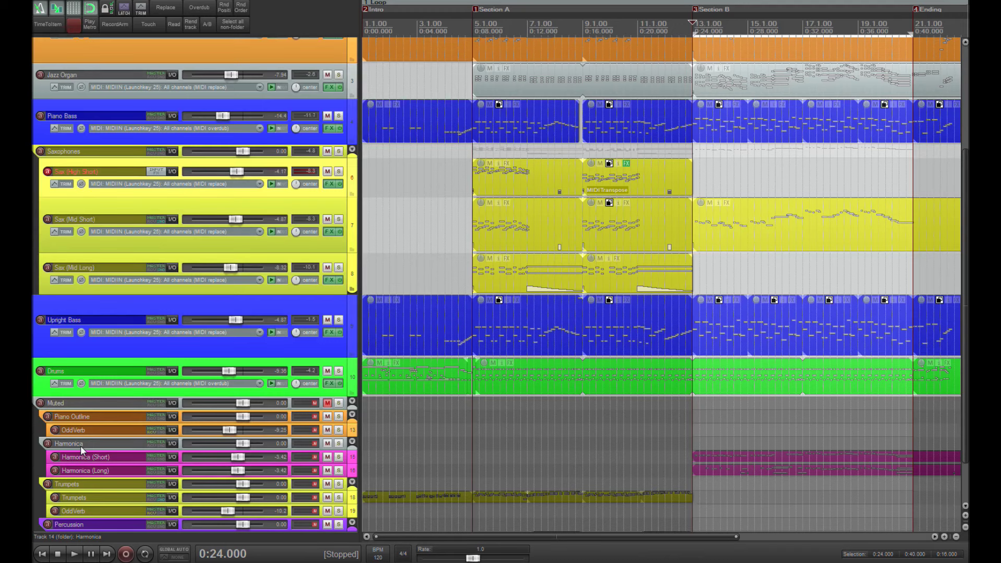
drag(80, 445, 86, 301)
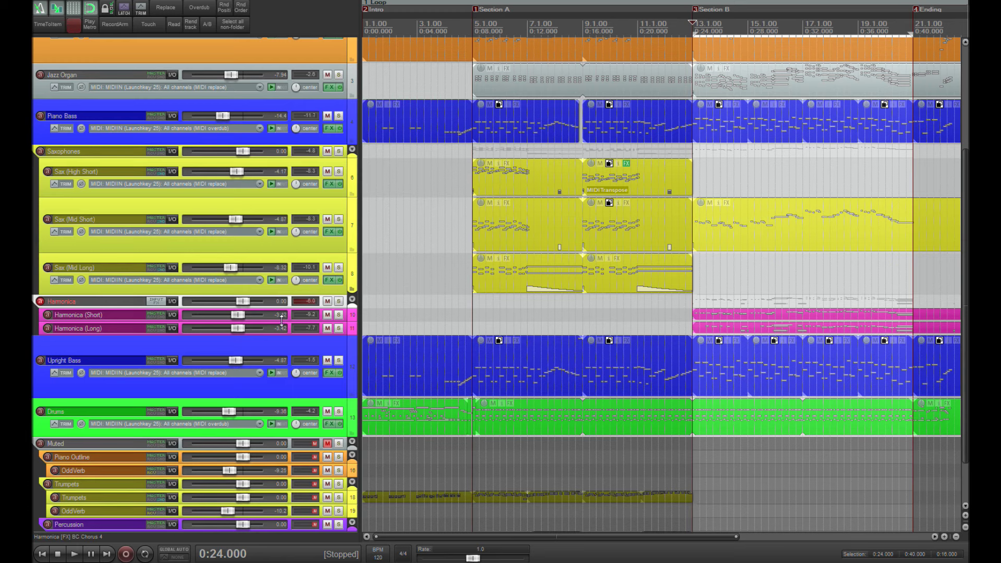
- Increase the height of the Harmonica folder and its Short and Long child tracks, and bypass the folder's effects
drag(282, 321, 272, 391)
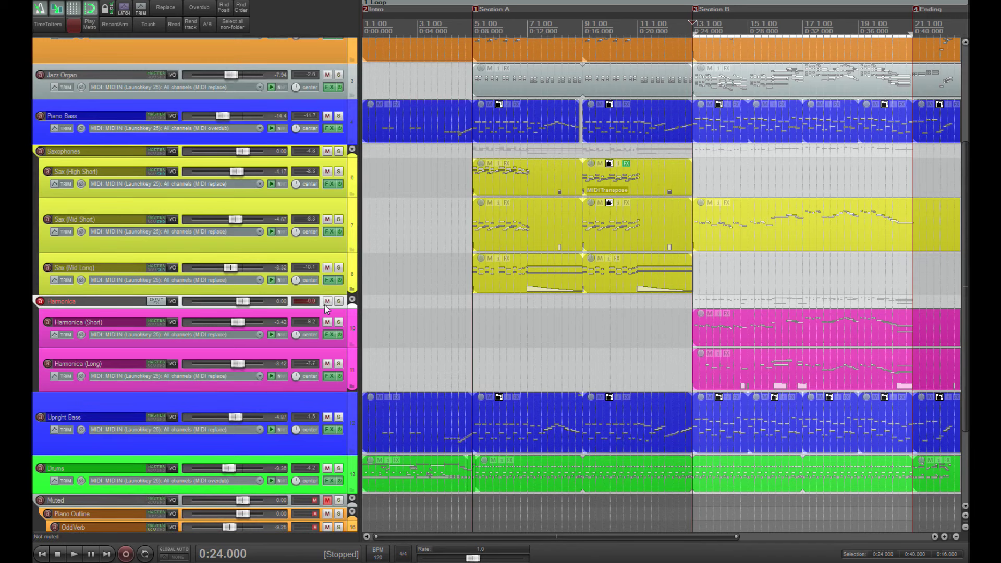
drag(327, 309, 326, 348)
click(340, 324)
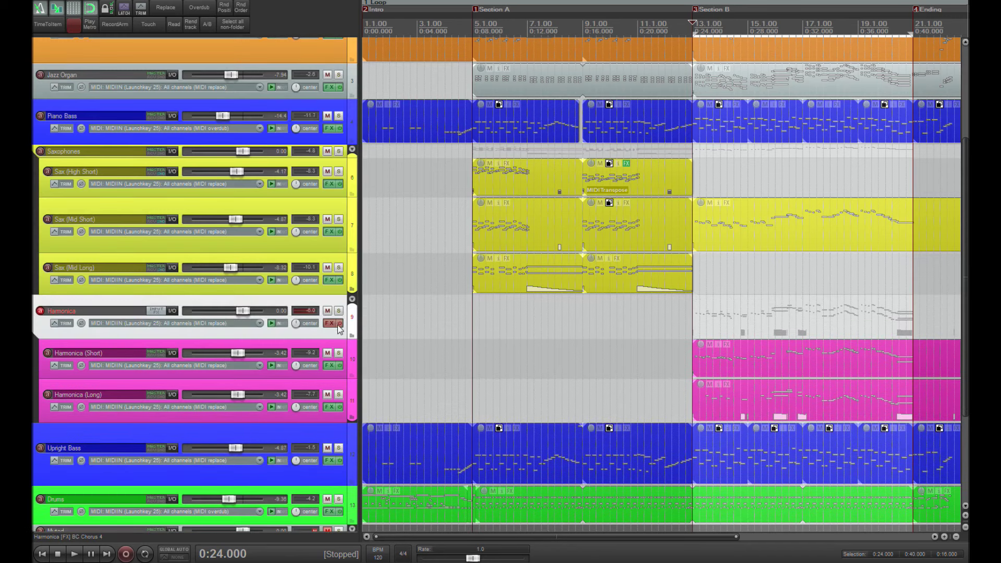
- Open the Kontakt harmonica on the Harmonica (Short) track, audition several notes on its keyboard, and close the plug-in window
click(330, 365)
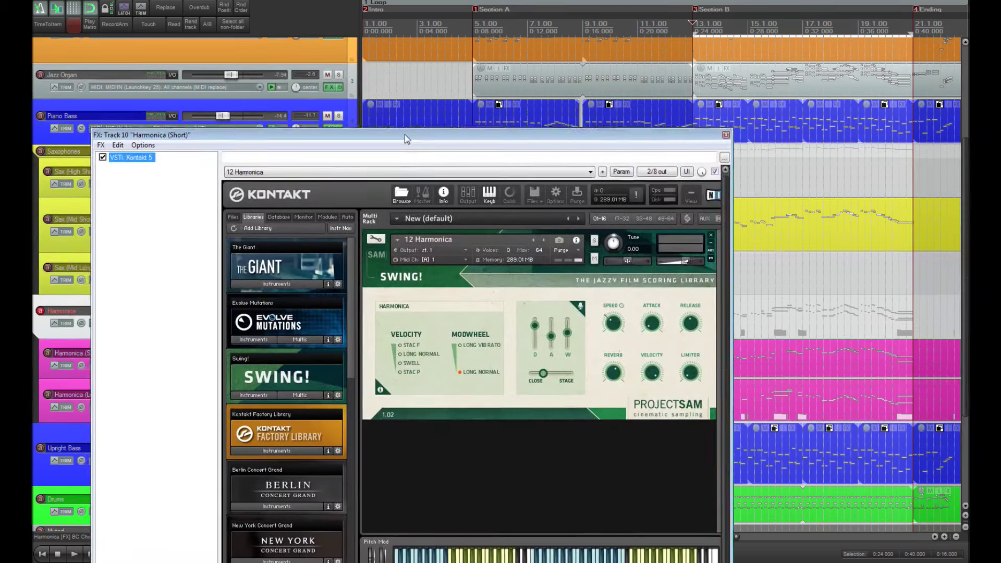
drag(402, 133, 410, 32)
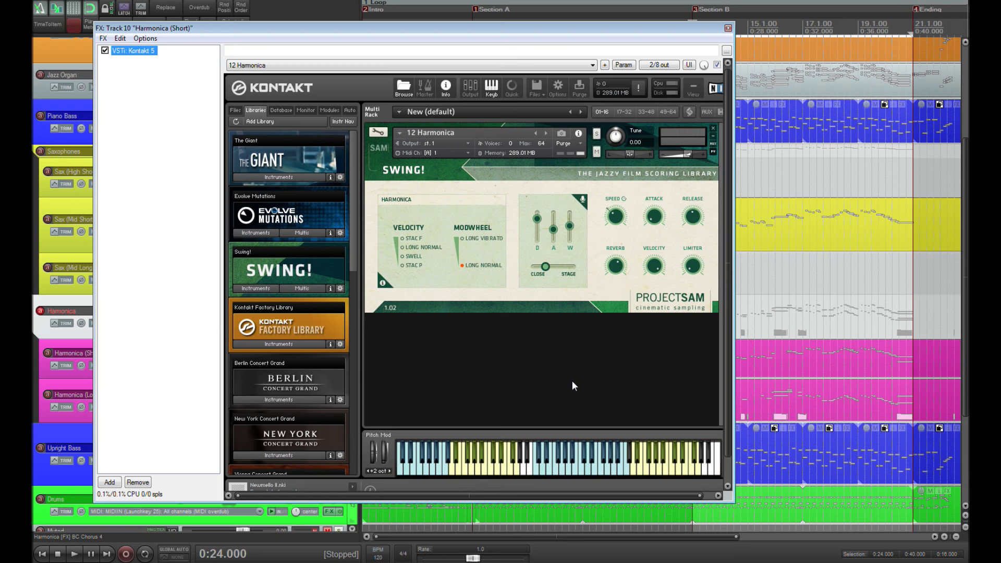
click(566, 476)
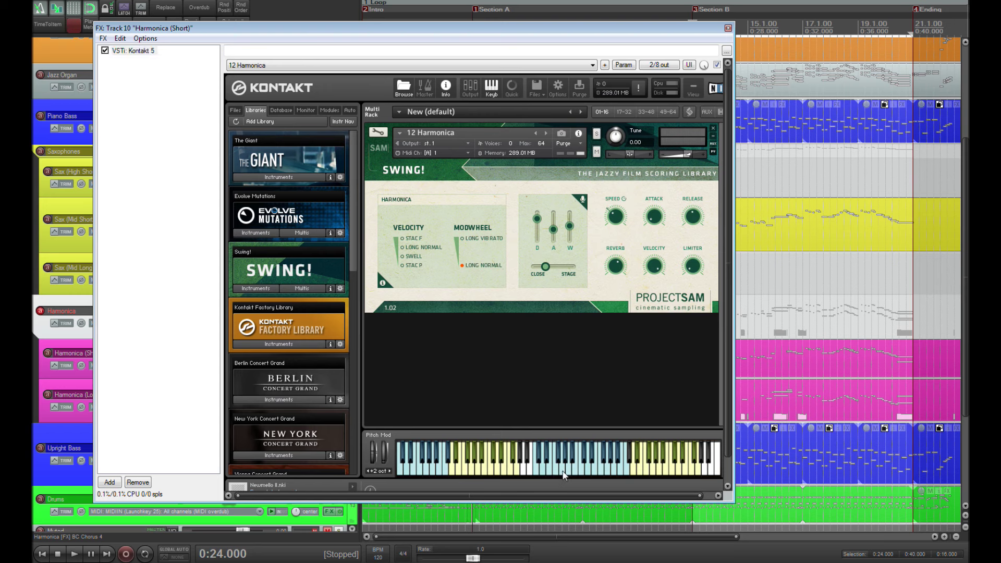
click(582, 476)
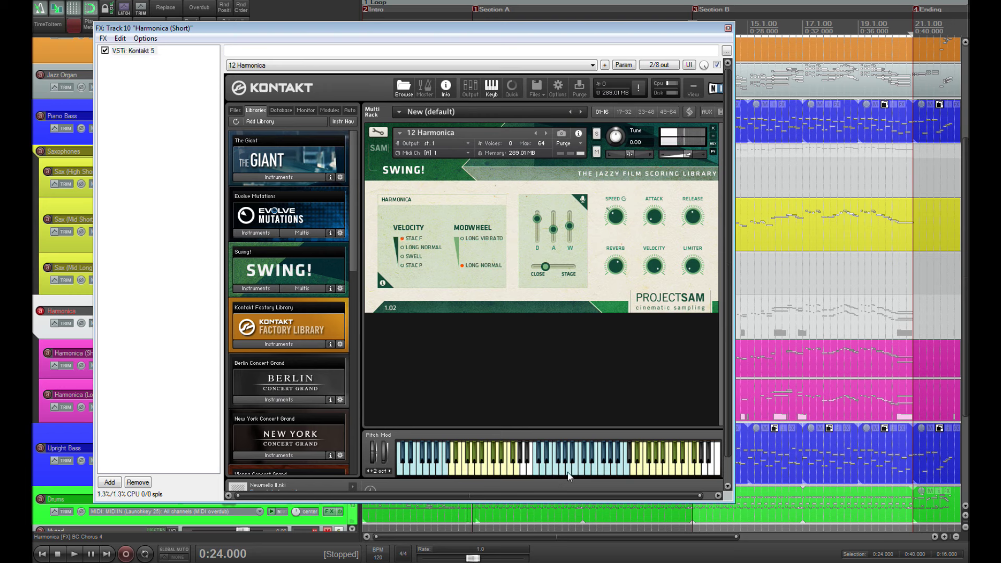
click(566, 476)
click(554, 476)
click(59, 348)
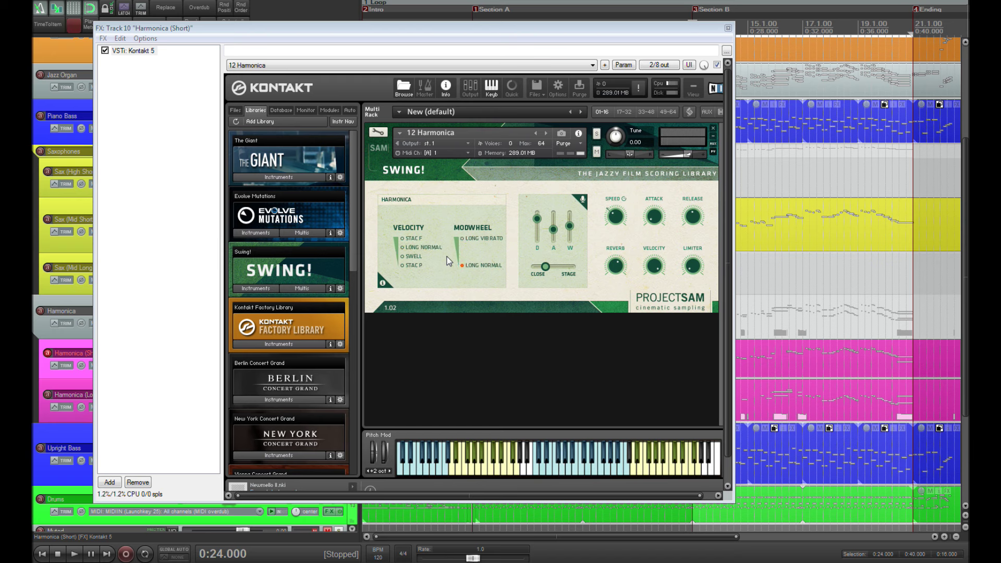
click(728, 28)
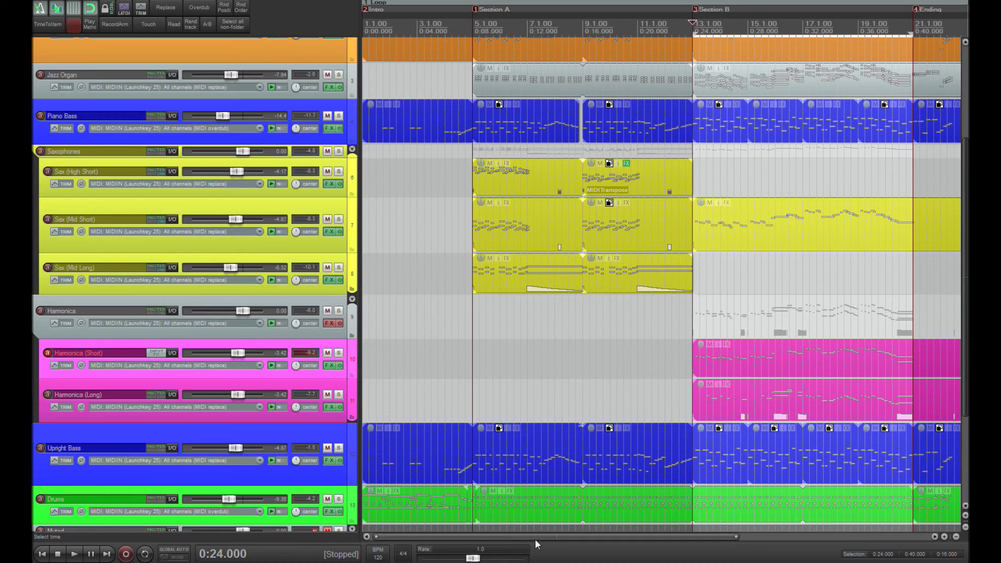
- Bring Section B fully into view and solo the voice commentary track together with Harmonica (Short)
drag(535, 538, 643, 537)
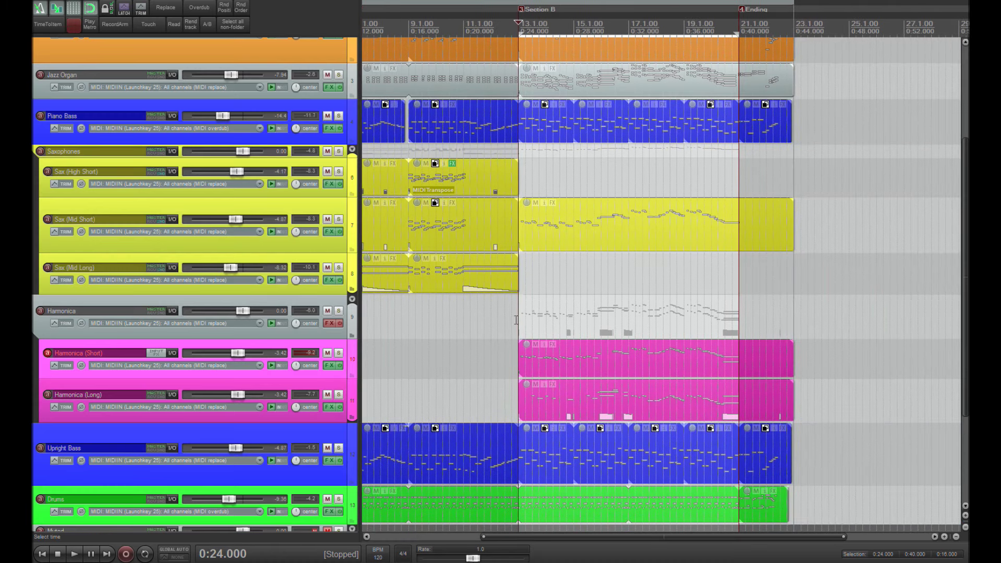
click(339, 353)
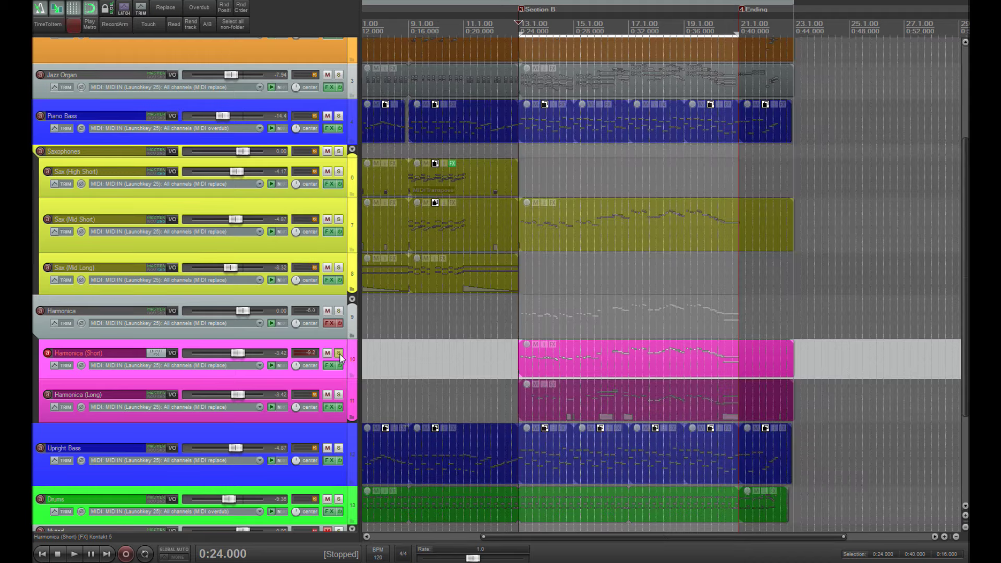
click(340, 353)
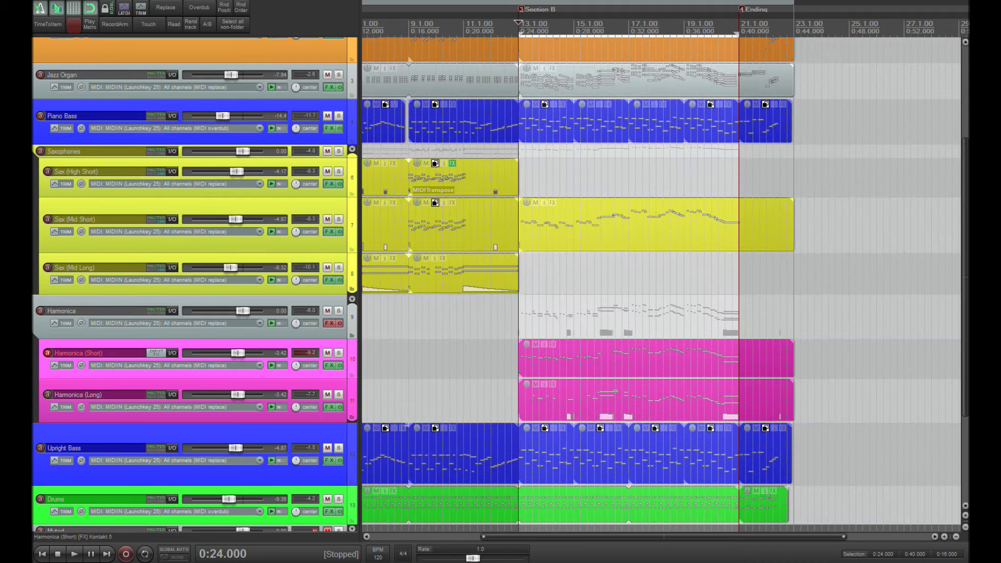
scroll(339, 353, up, 3)
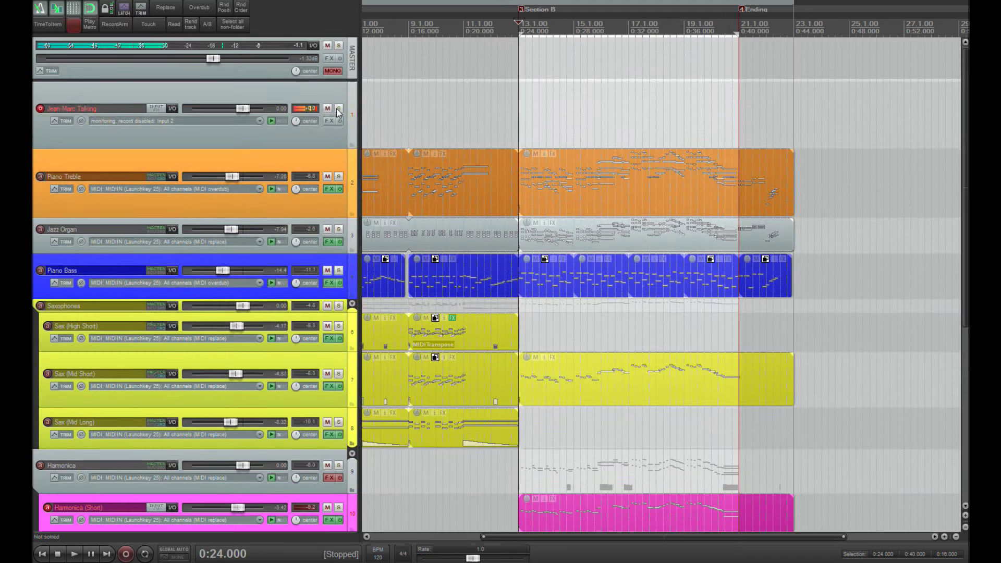
click(339, 110)
scroll(322, 376, down, 3)
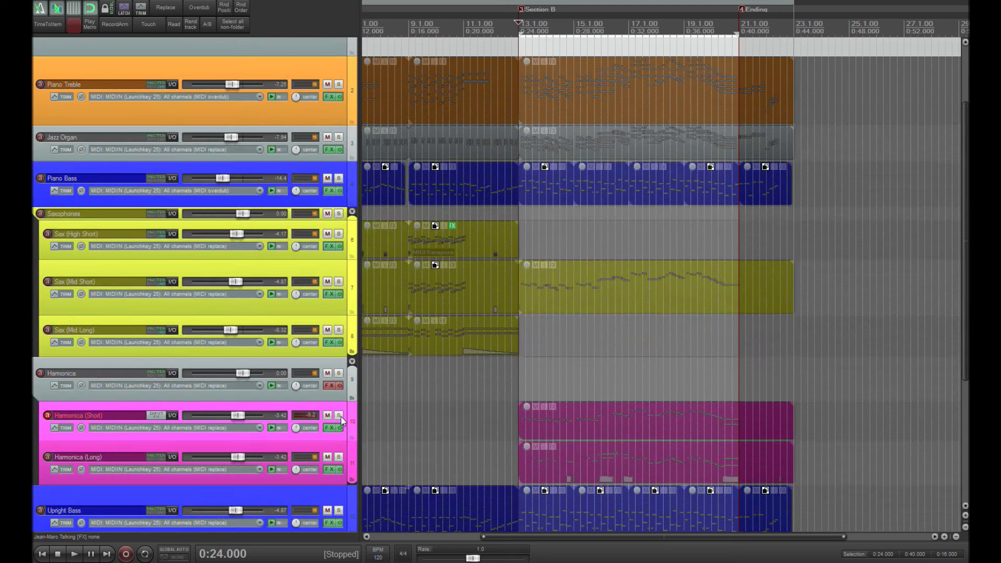
click(341, 418)
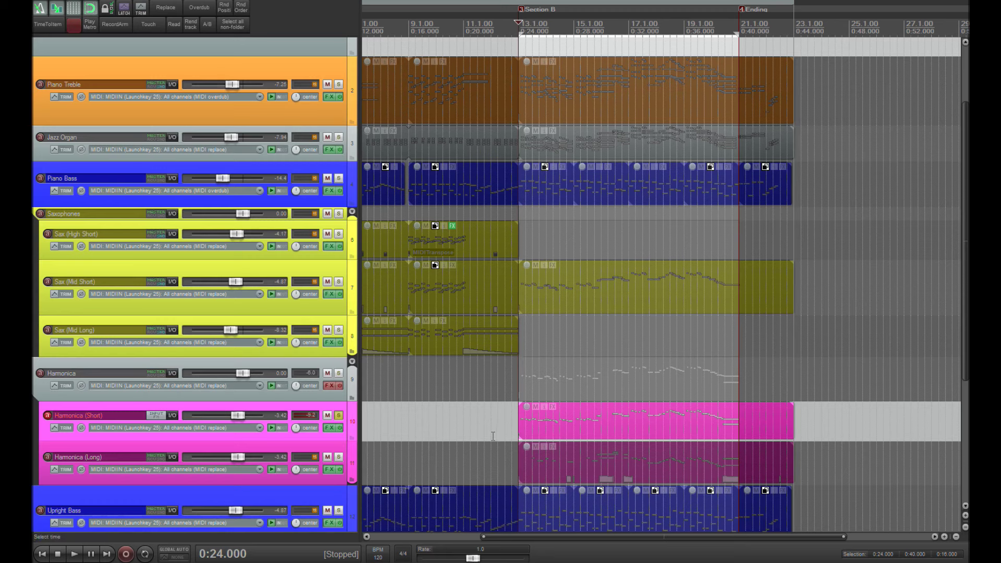
- Listen to the soloed Harmonica (Short) part from the start of Section B, stop playback, and unsolo that track
key(space)
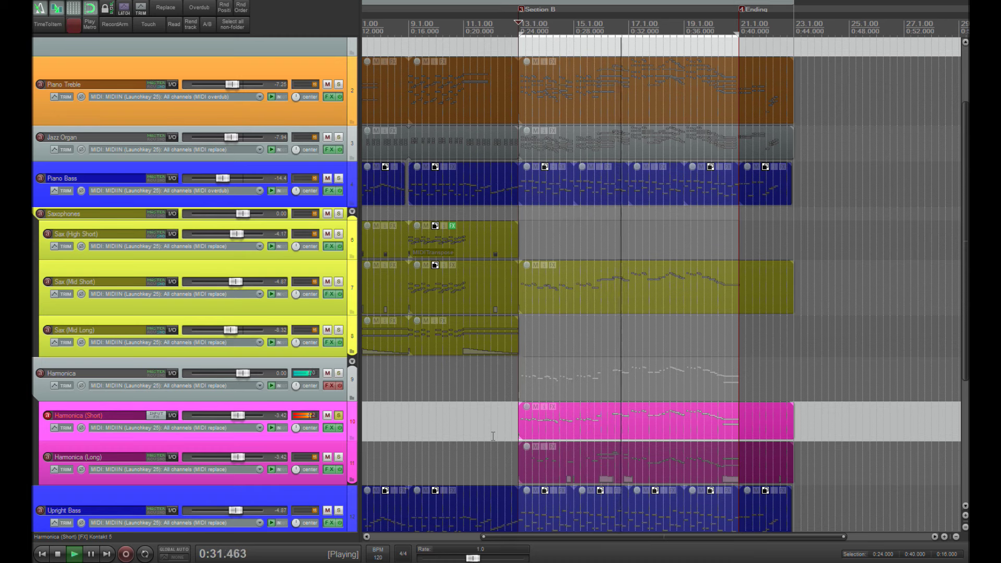
key(space)
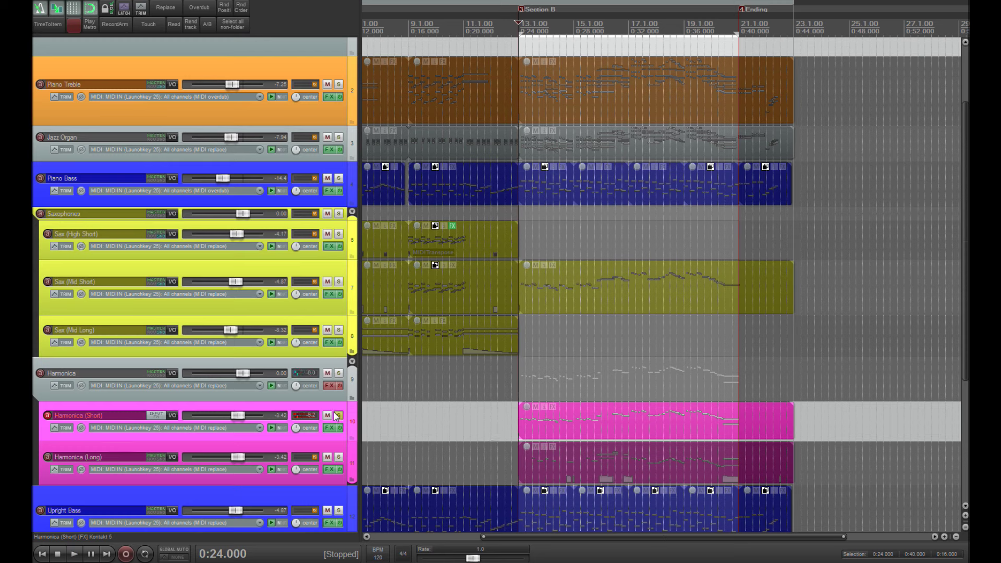
click(340, 414)
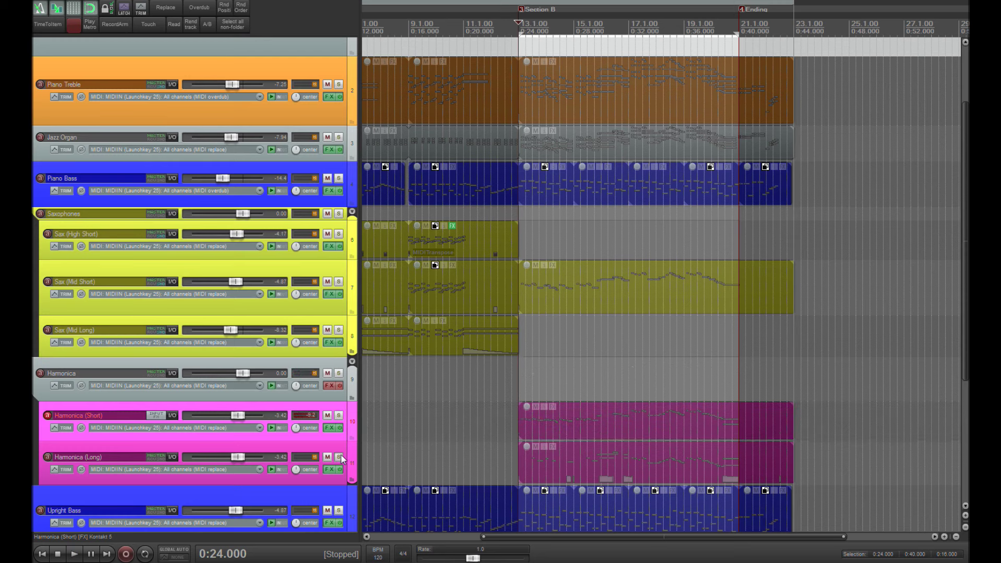
- Solo Harmonica (Long) together with Harmonica (Short) and play both parts from 0:30
click(340, 457)
key(space)
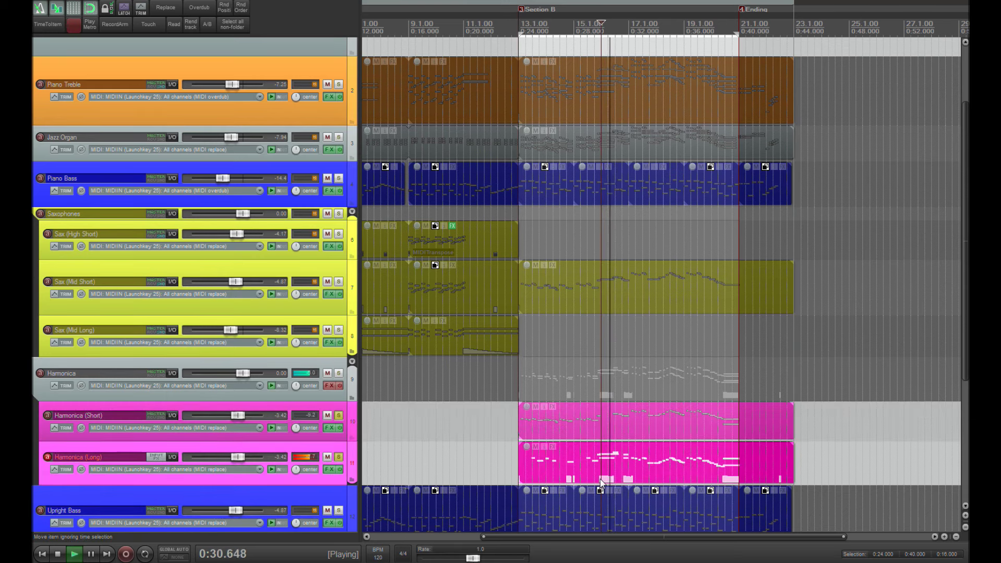
key(space)
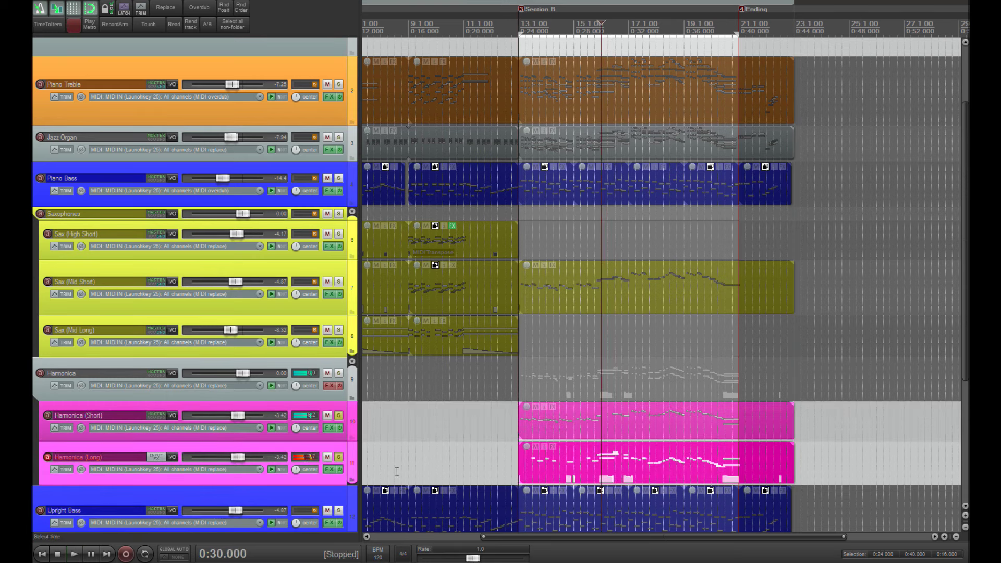
- View the Kontakt harmonica patch on Harmonica (Long), and play both soloed harmonica parts from the start of Section B
click(329, 470)
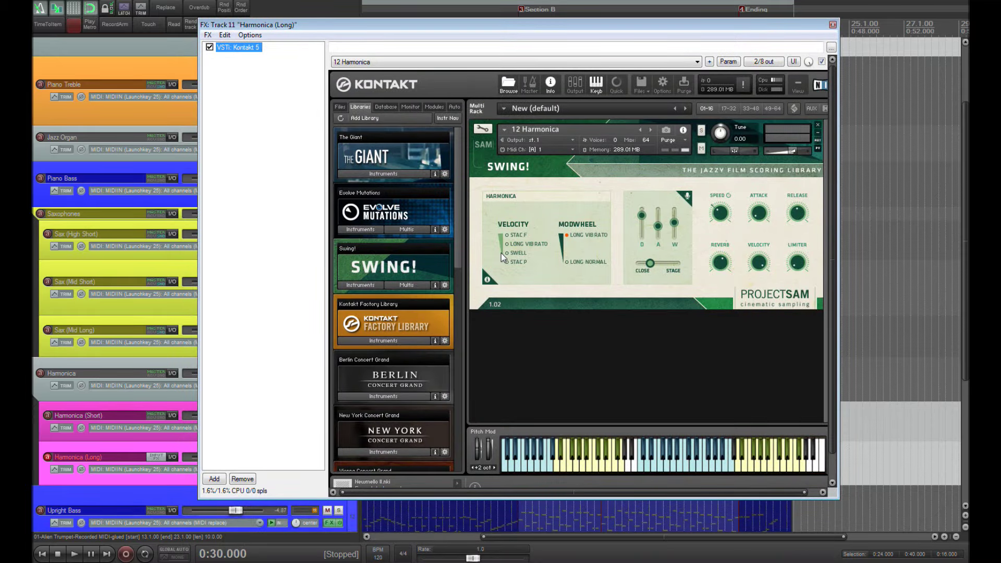
key(space)
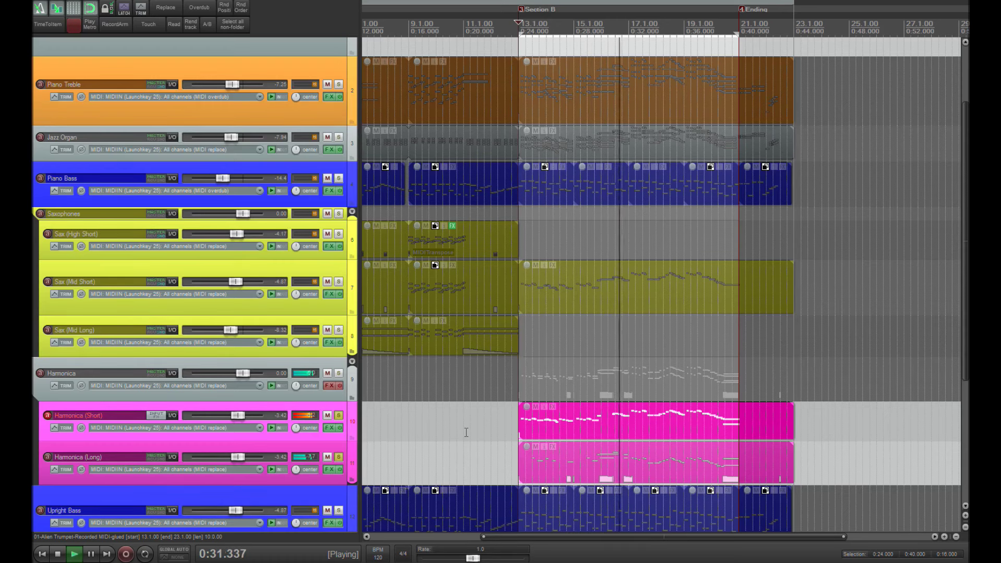
key(space)
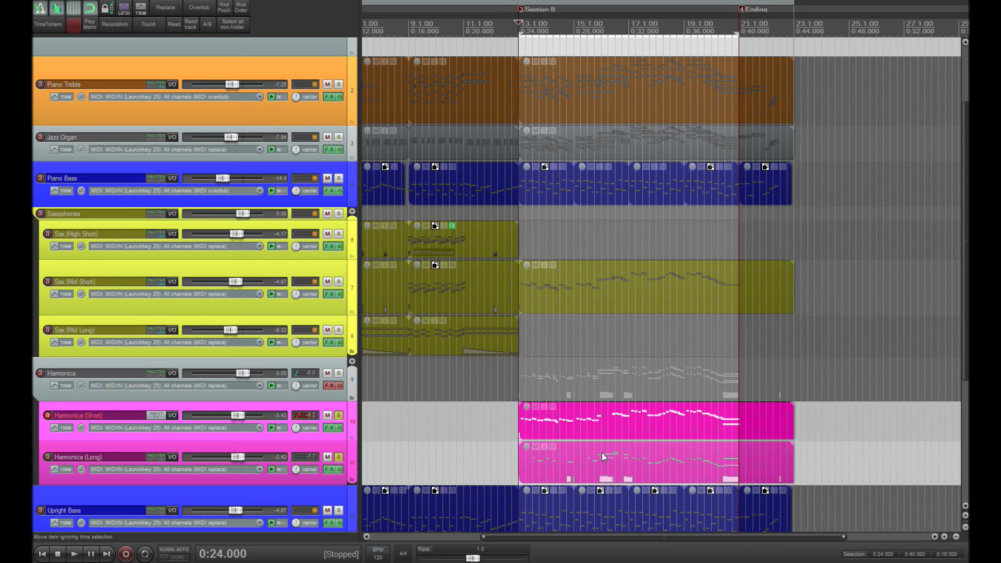
- Play the soloed harmonica parts briefly from 0:30, and review the Velocity and Modwheel articulations of the Kontakt harmonica on Harmonica (Long)
click(602, 461)
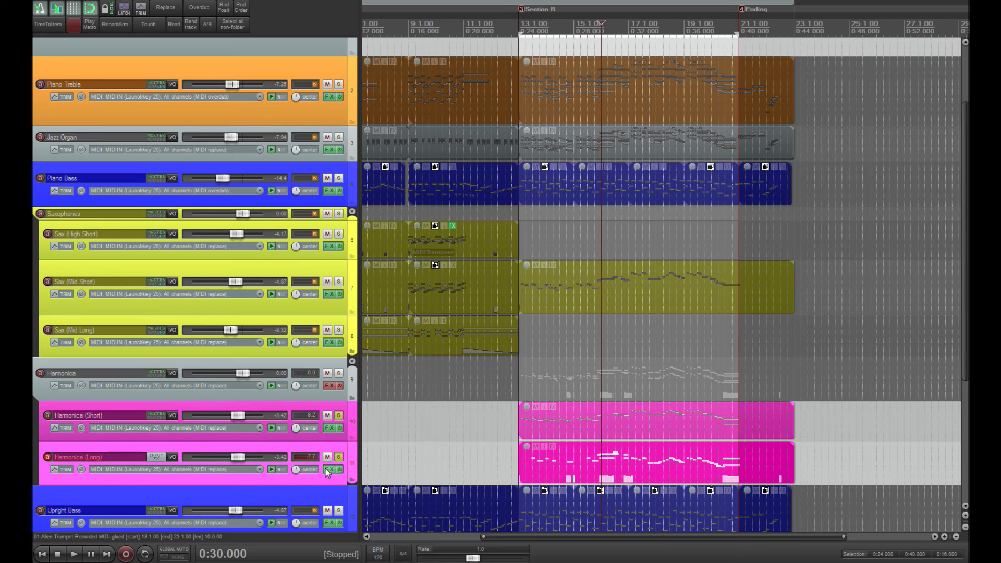
key(space)
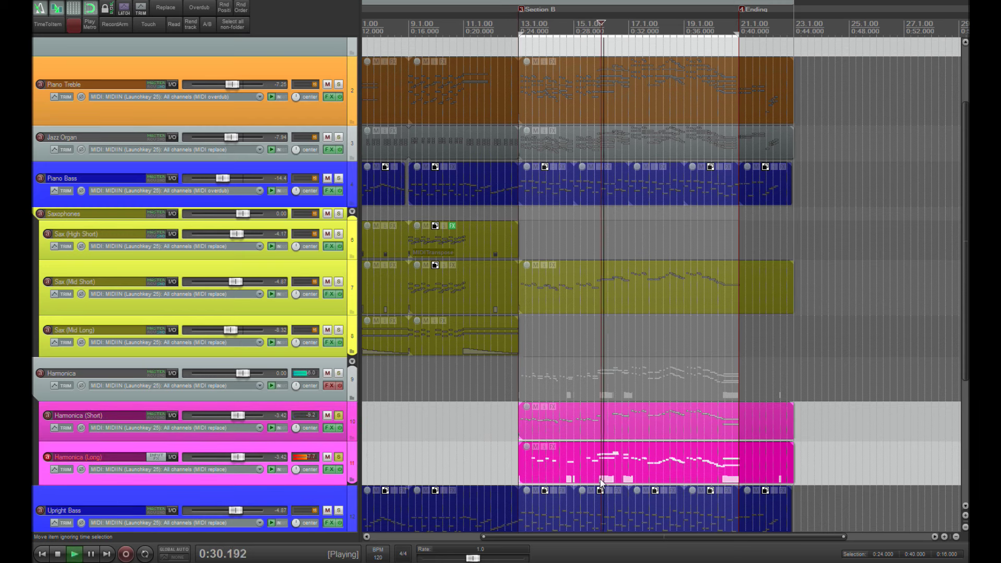
key(space)
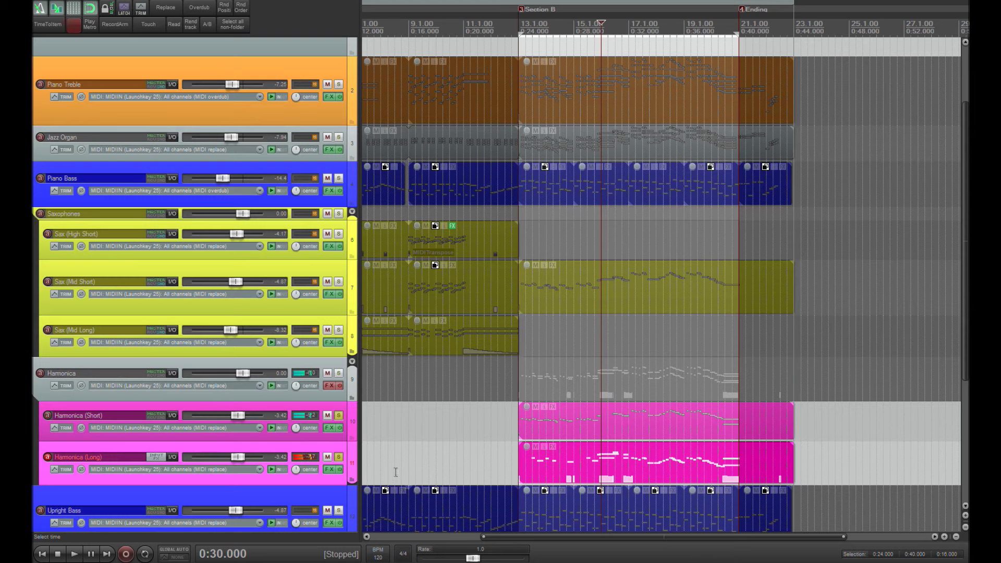
click(328, 470)
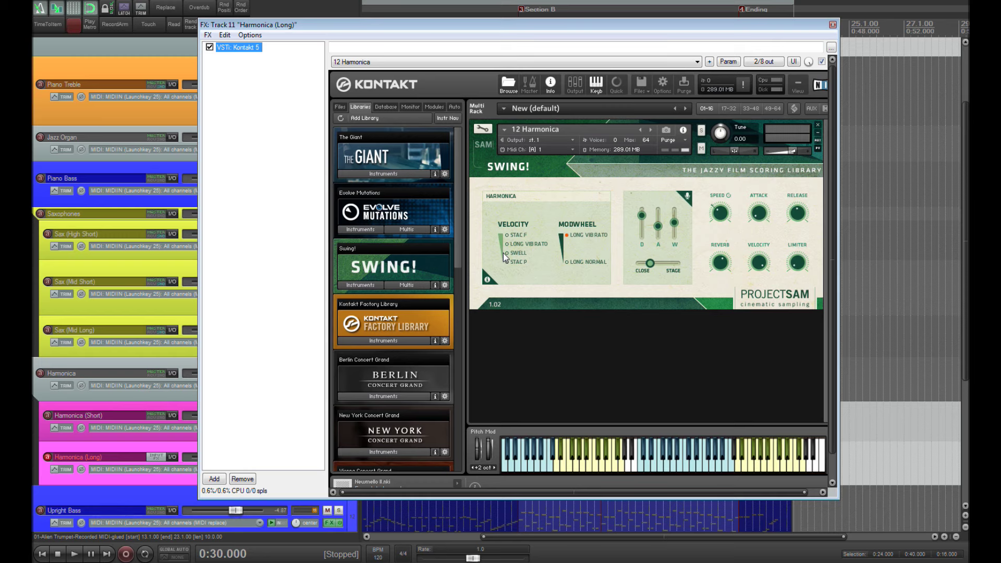
click(833, 25)
- Open the Harmonica (Long) item in the MIDI editor and examine its notes and velocities around measure 16
click(607, 471)
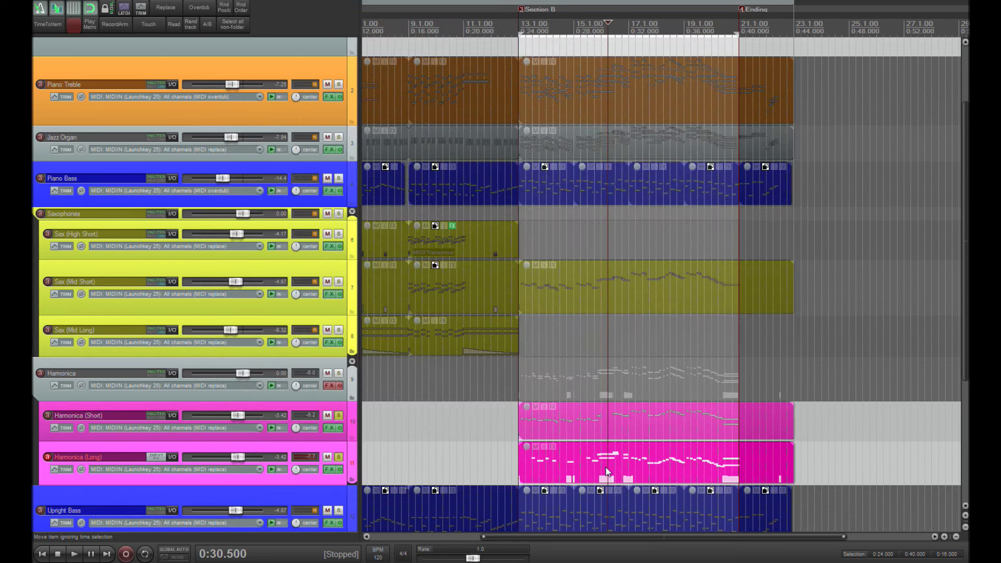
double_click(607, 472)
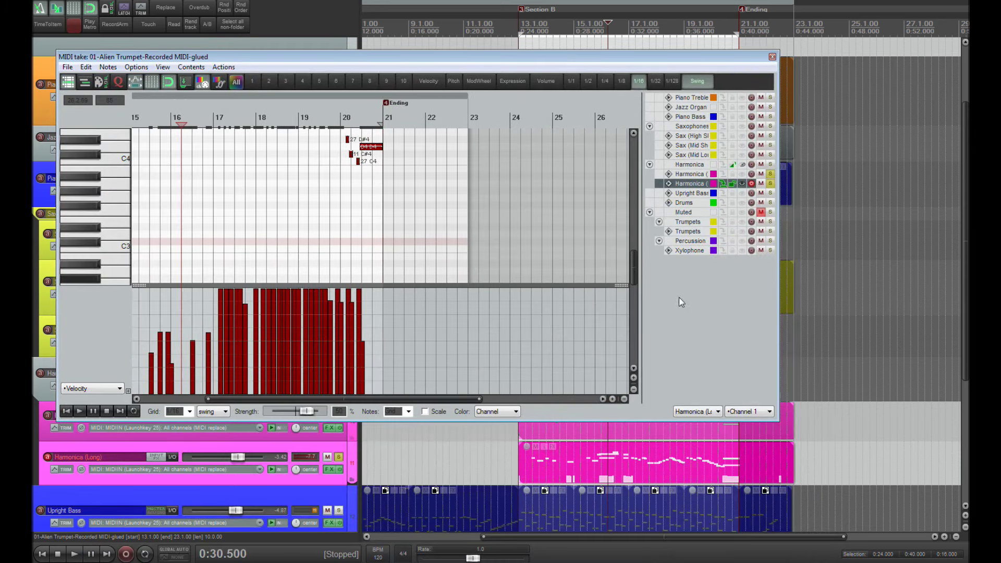
drag(635, 270, 634, 244)
scroll(347, 225, up, 4)
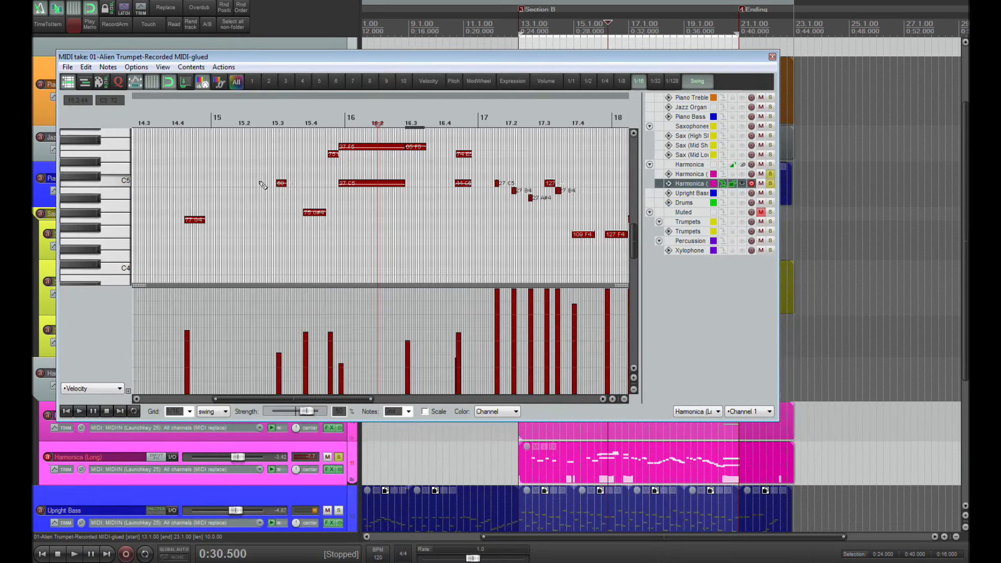
scroll(346, 225, up, 2)
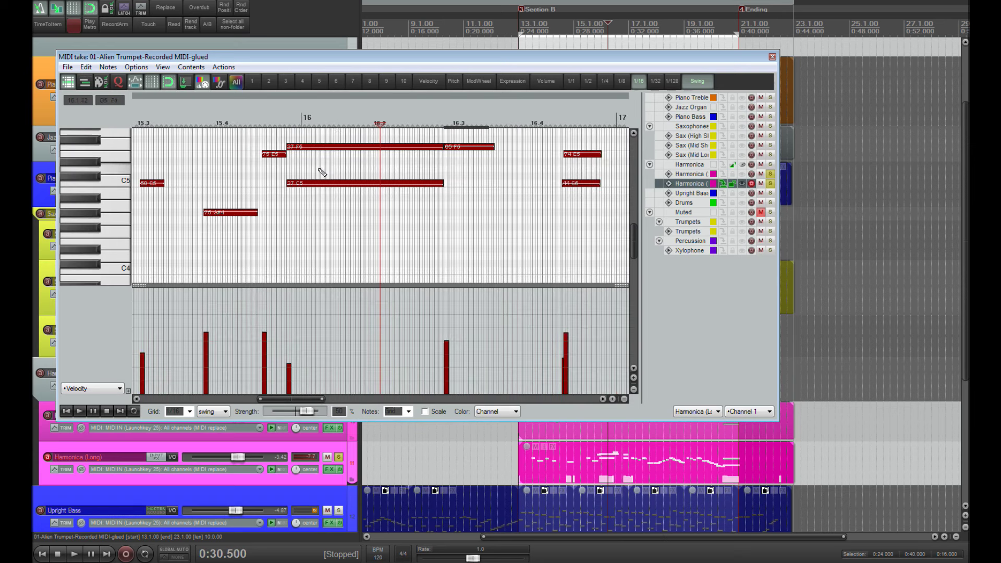
scroll(633, 240, up, 1)
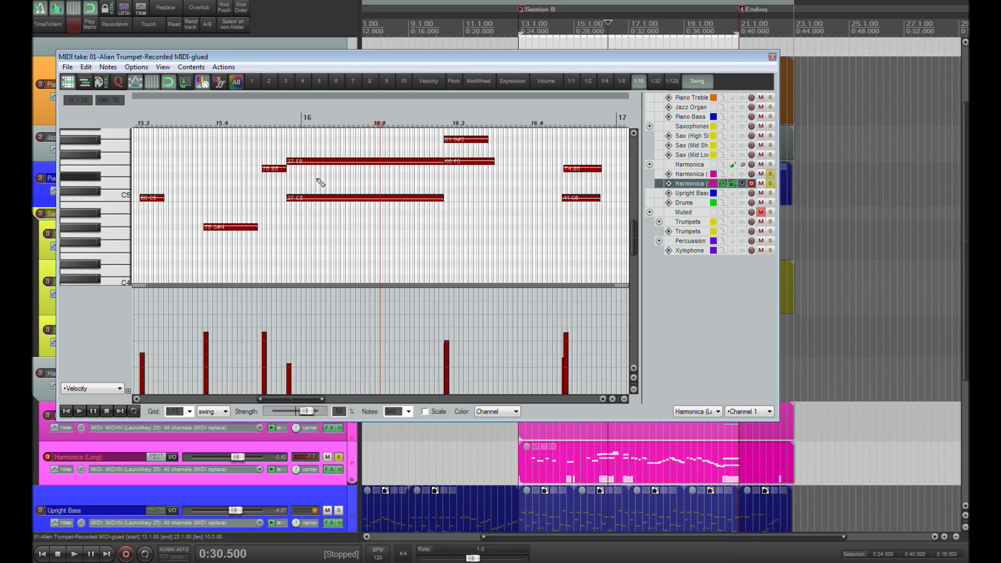
scroll(319, 188, down, 1)
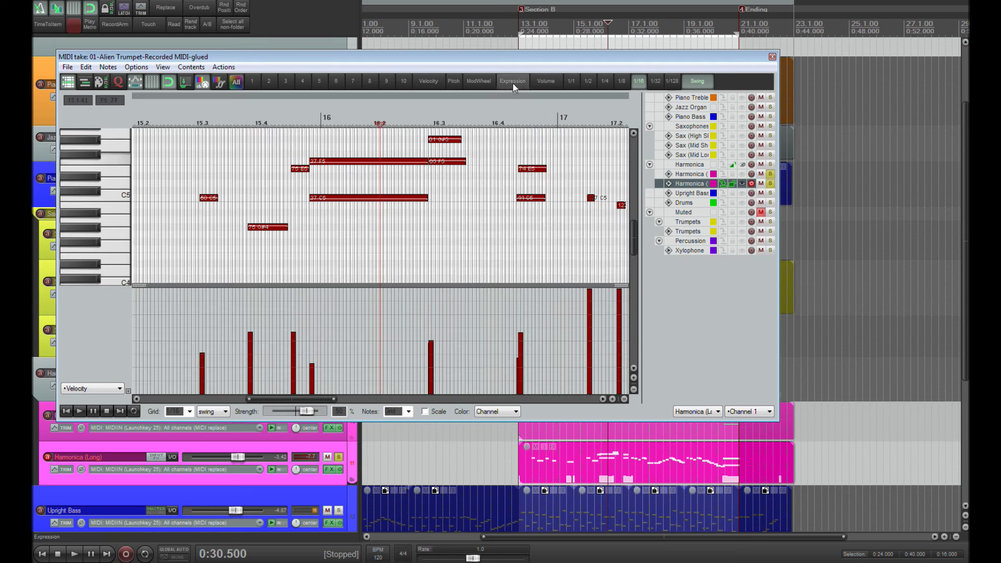
- Show the Volume controller lane, examine the fades under the long notes around measures 16 and 17, and close the MIDI editor
click(537, 82)
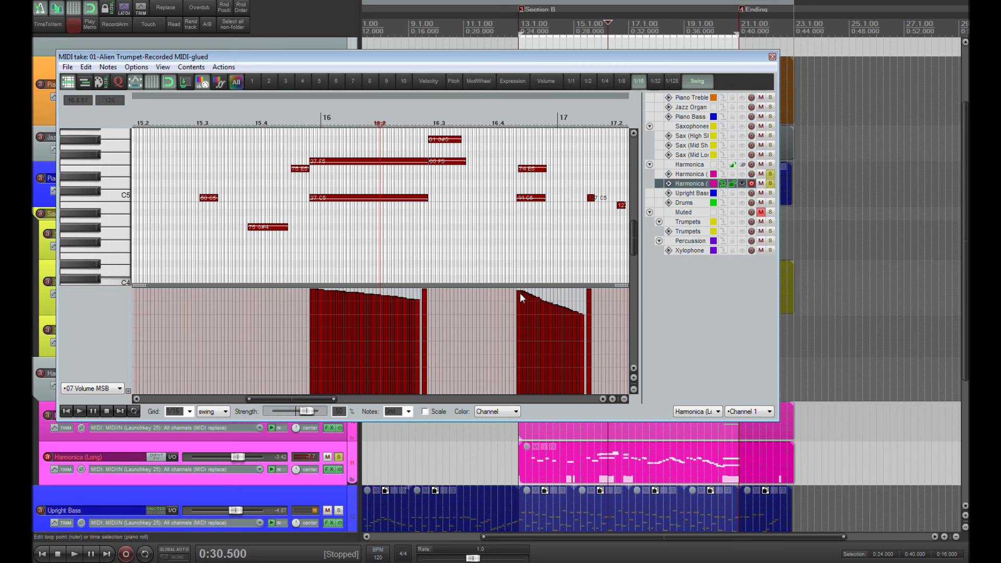
drag(292, 399, 321, 399)
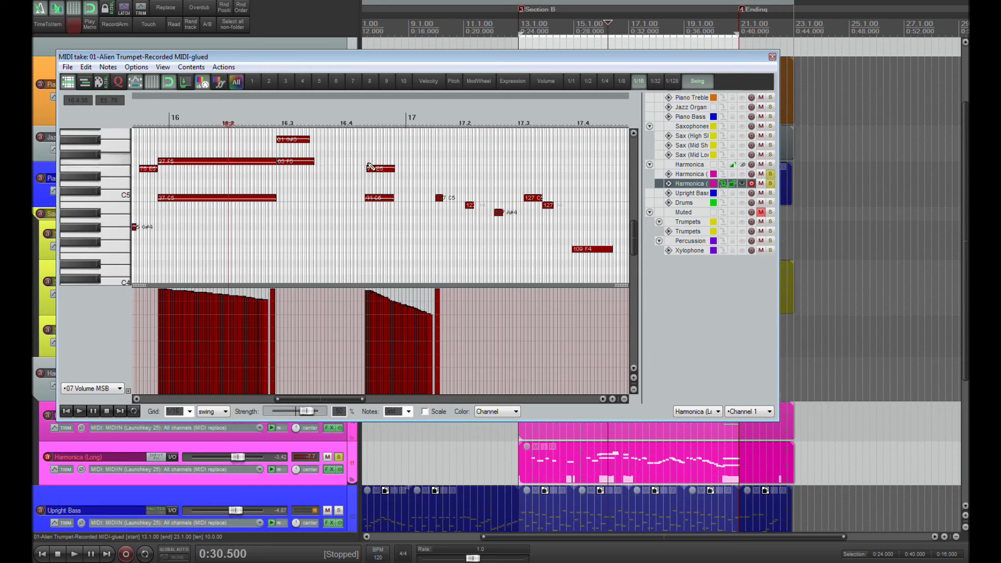
click(772, 57)
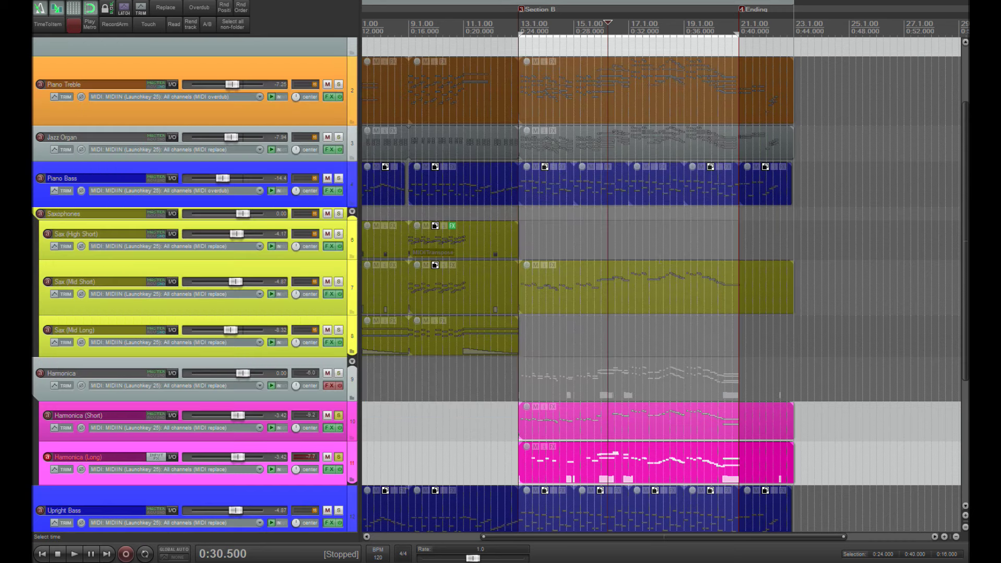
- Unsolo the harmonica tracks and play Section B from 0:24 with the full arrangement
click(532, 435)
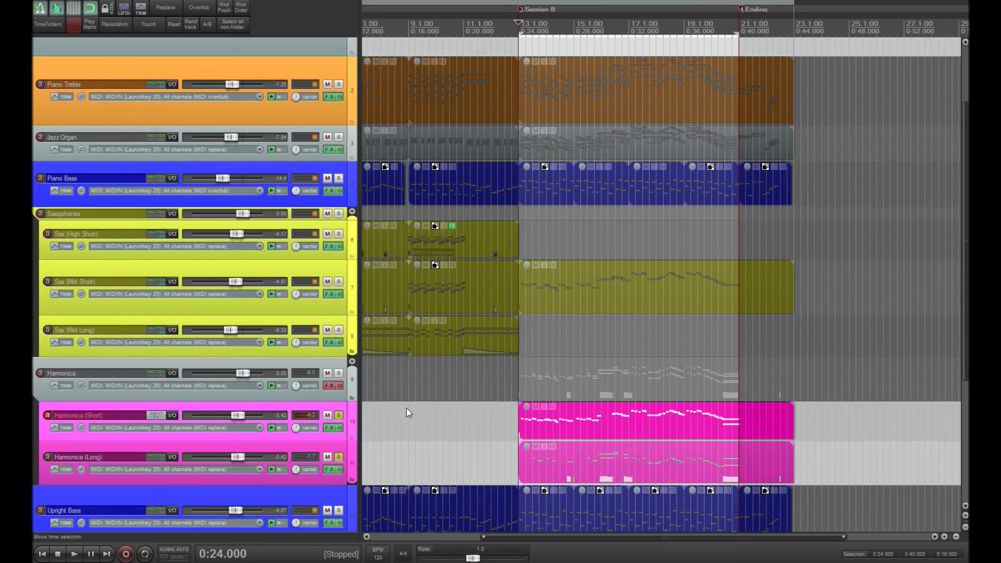
key(space)
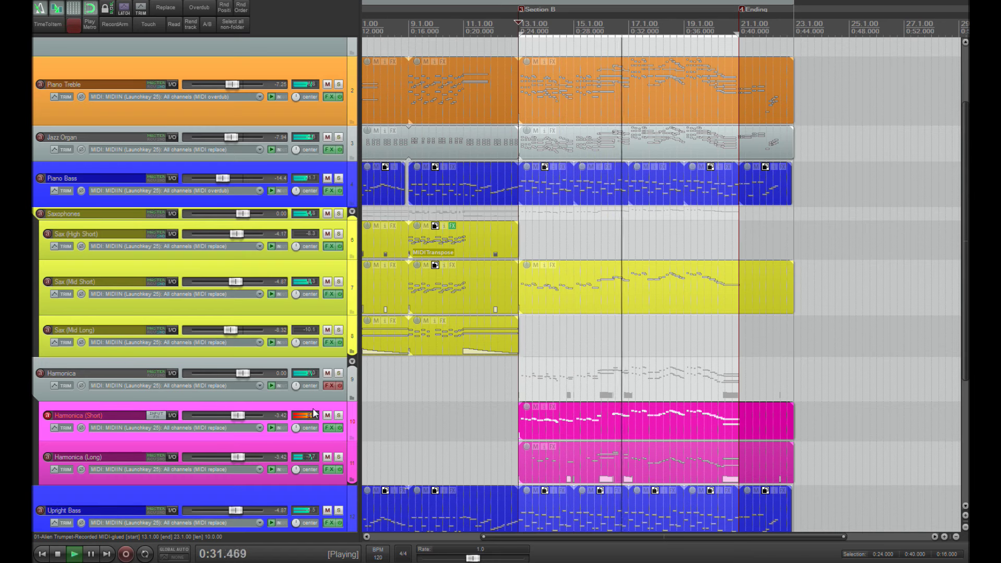
key(space)
- Solo Harmonica (Short), listen to it briefly from 0:33.5, stop playback, and unsolo it again
click(650, 390)
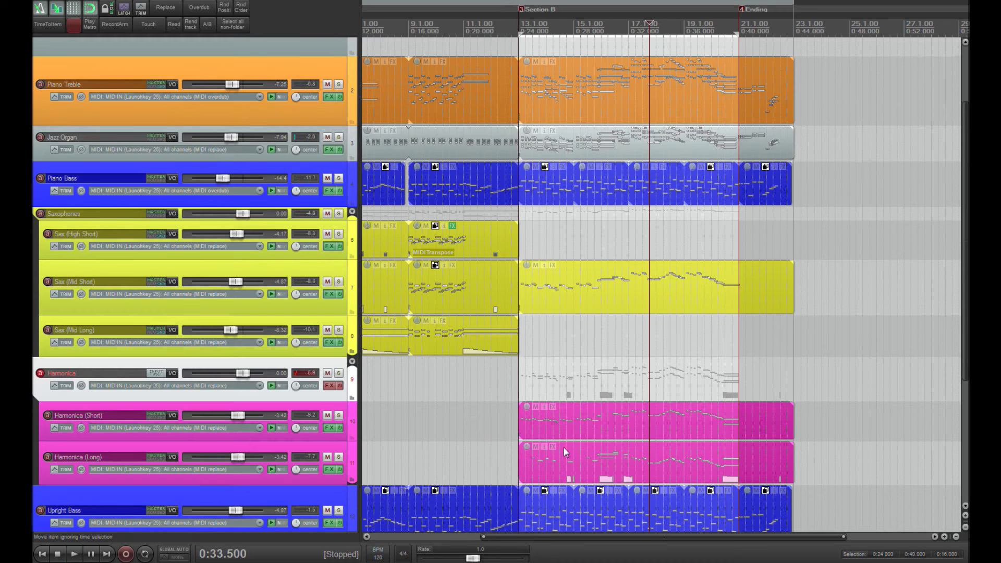
click(339, 416)
click(339, 415)
click(339, 416)
key(space)
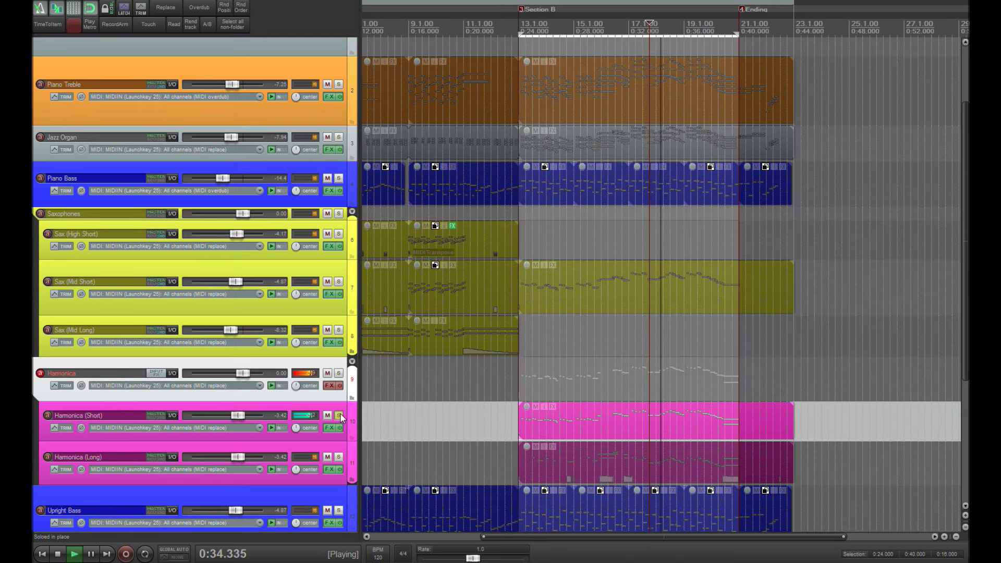
key(space)
click(339, 415)
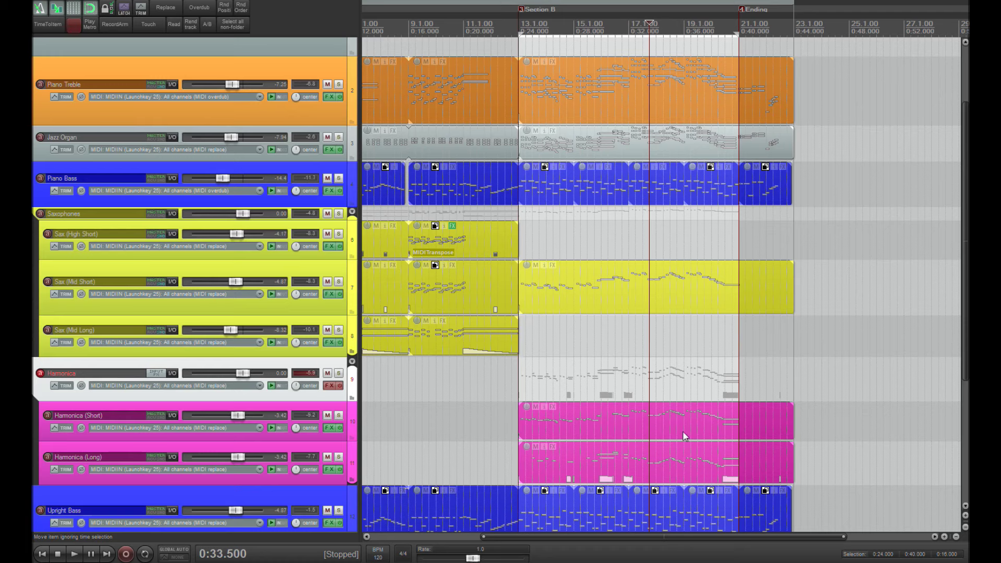
- Listen to the full arrangement from the start of Section B and stop playback
scroll(966, 400, down, 2)
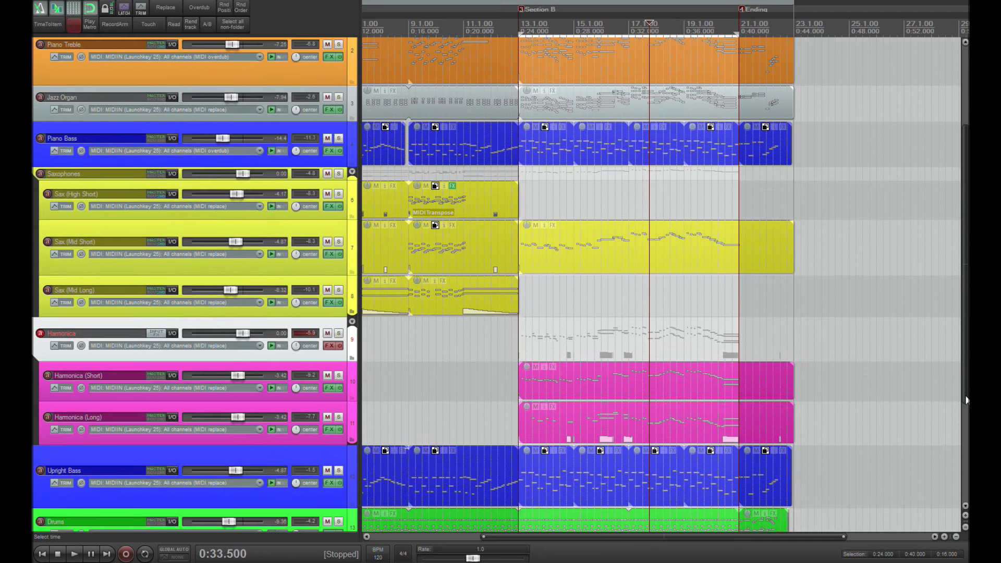
scroll(966, 400, down, 1)
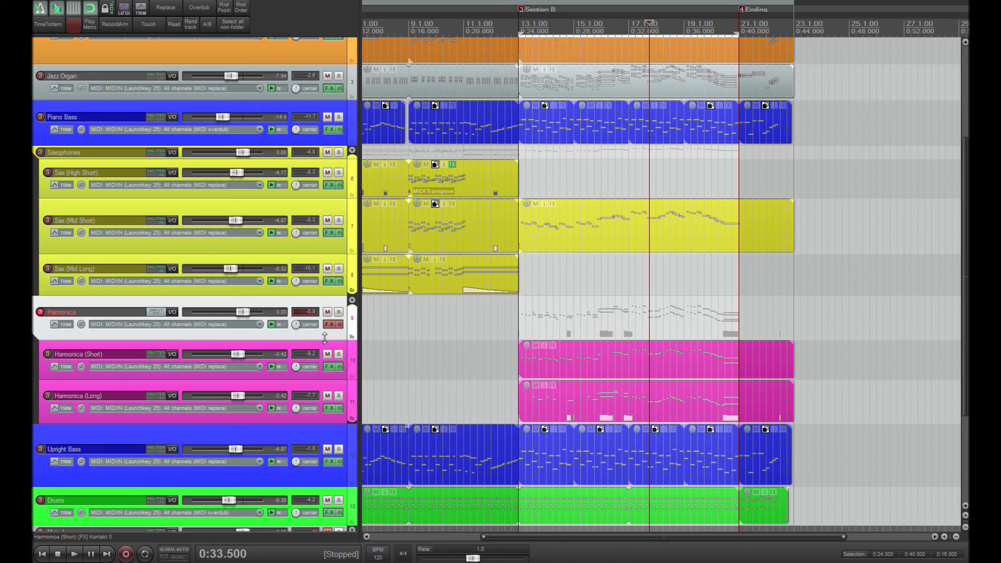
click(517, 324)
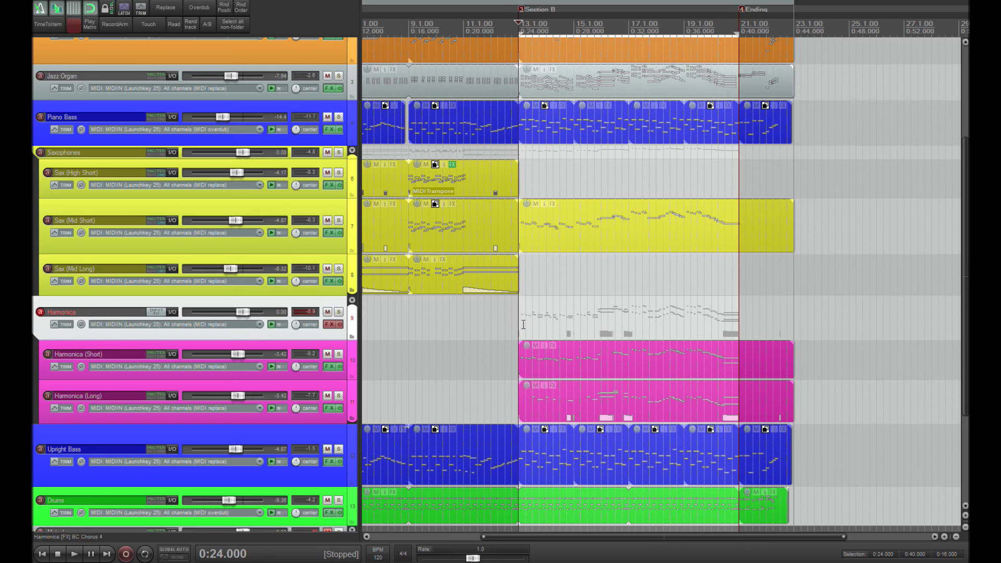
key(space)
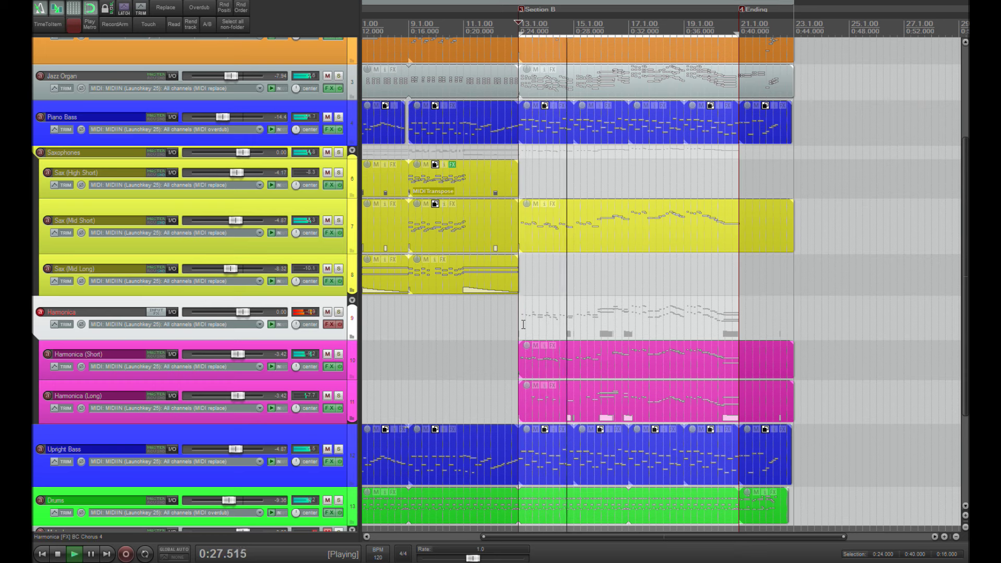
key(space)
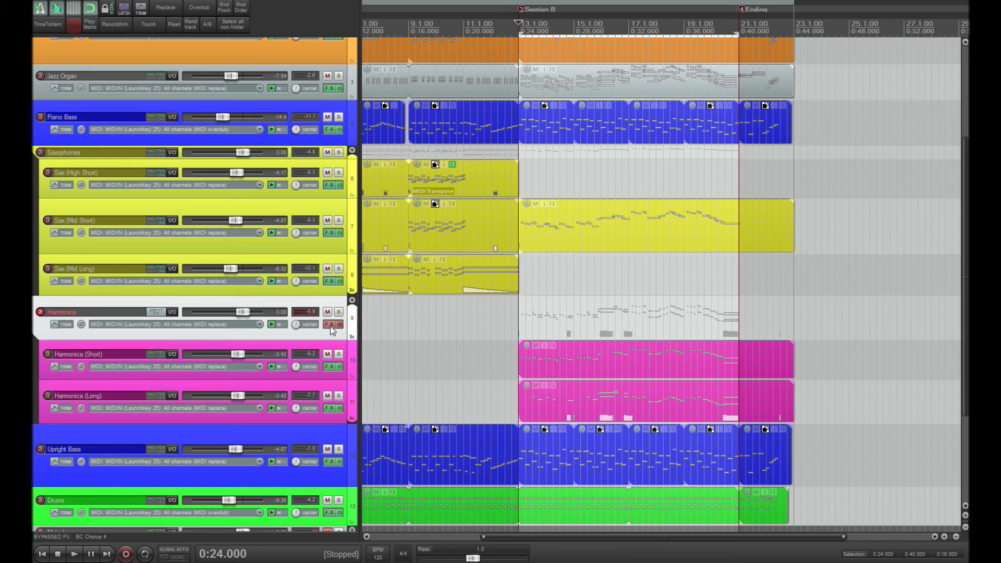
- Open the bypassed Blue Cat's Chorus on the Harmonica folder track and listen to Section B without the effect
key(f)
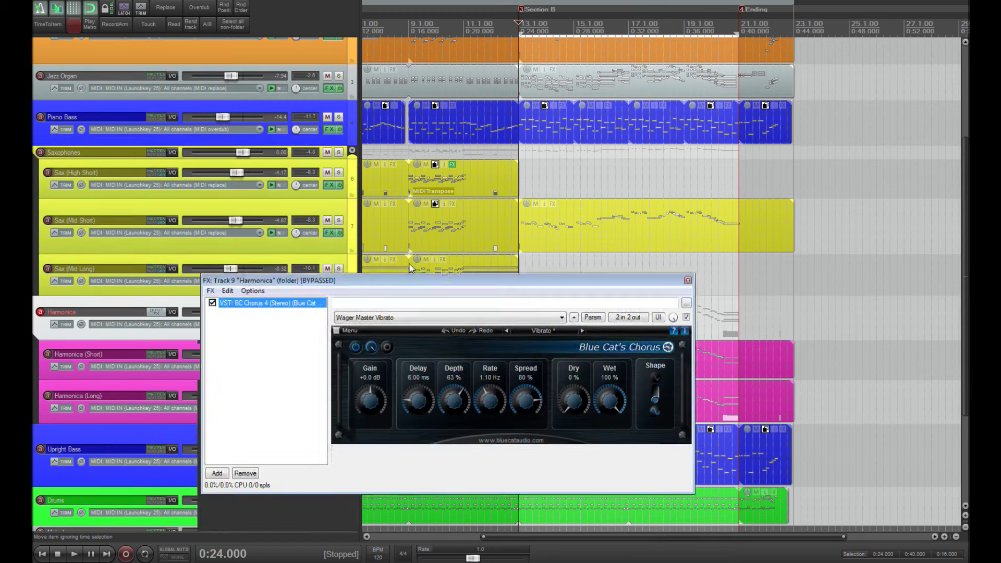
click(572, 230)
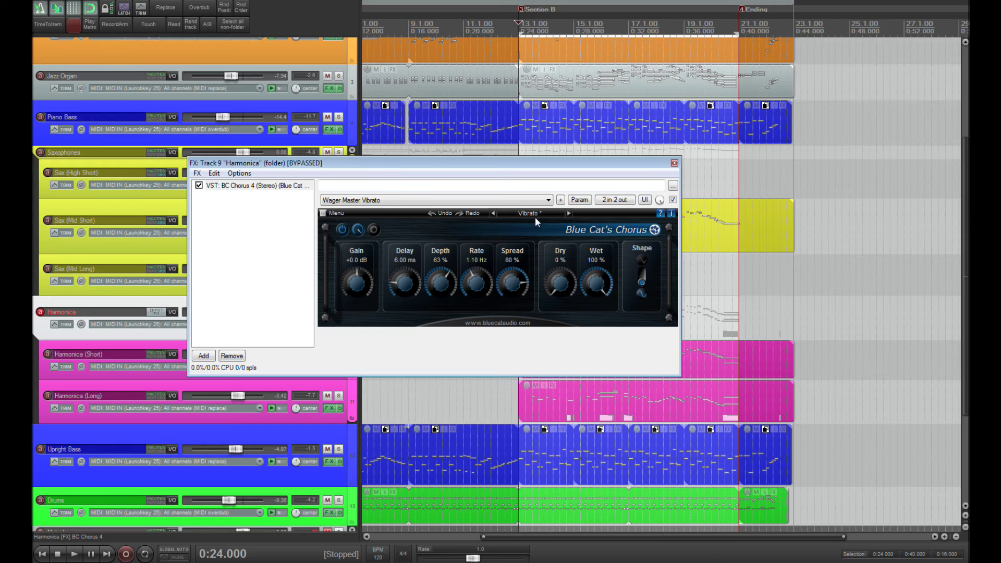
drag(530, 163, 546, 62)
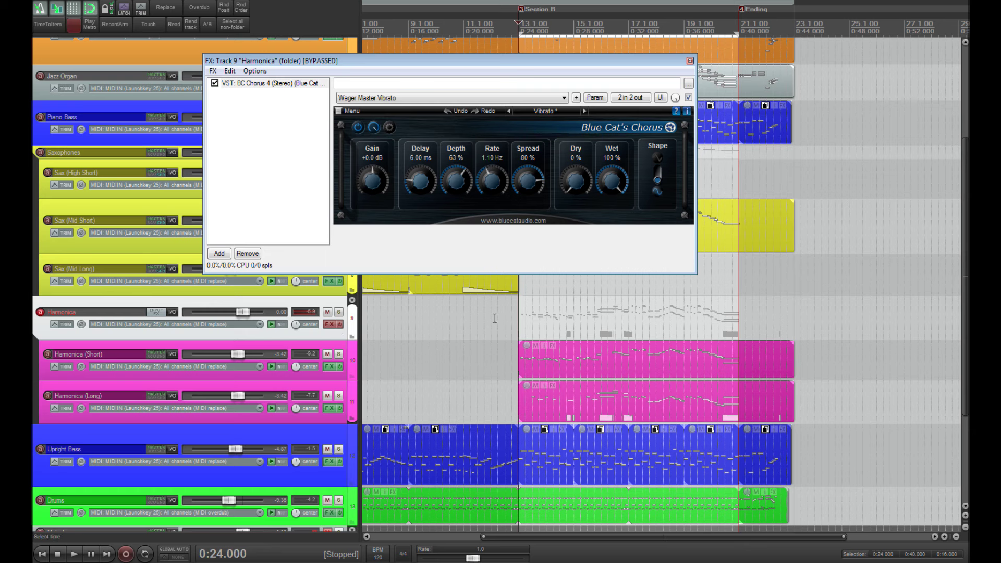
click(516, 318)
key(space)
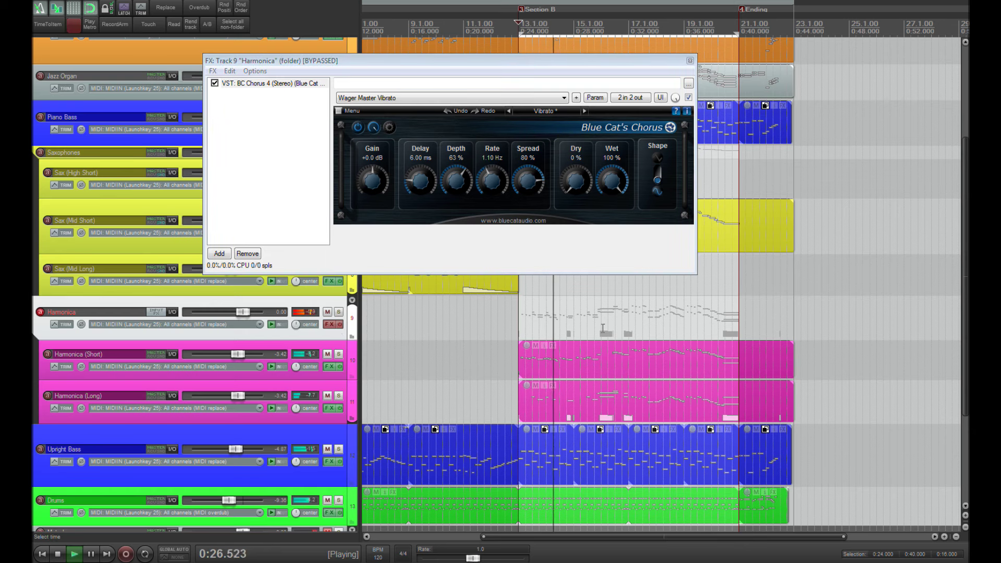
key(space)
- Enable the Harmonica folder track's effects, listen to Section B with the vibrato chorus, and close the plug-in window
key(b)
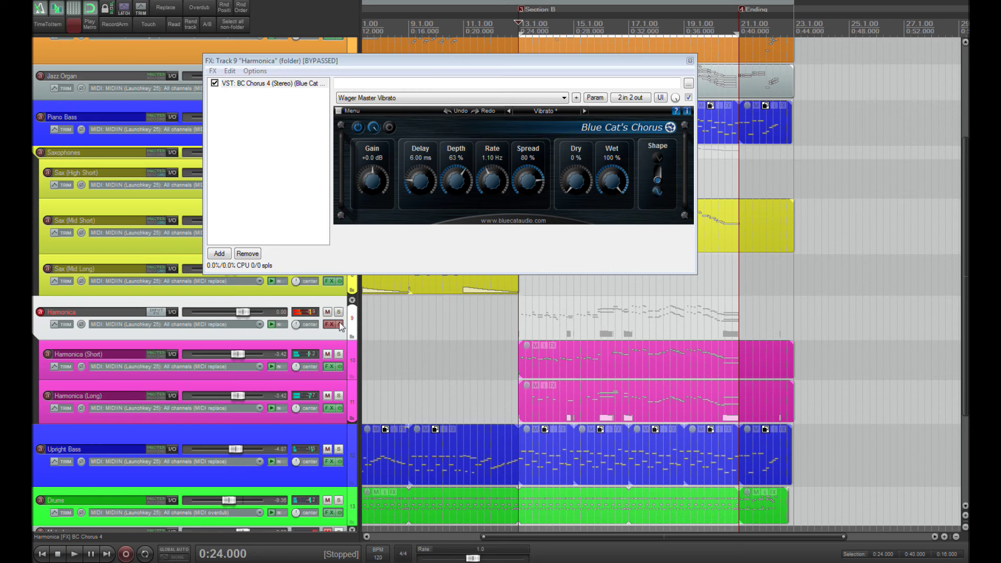
key(space)
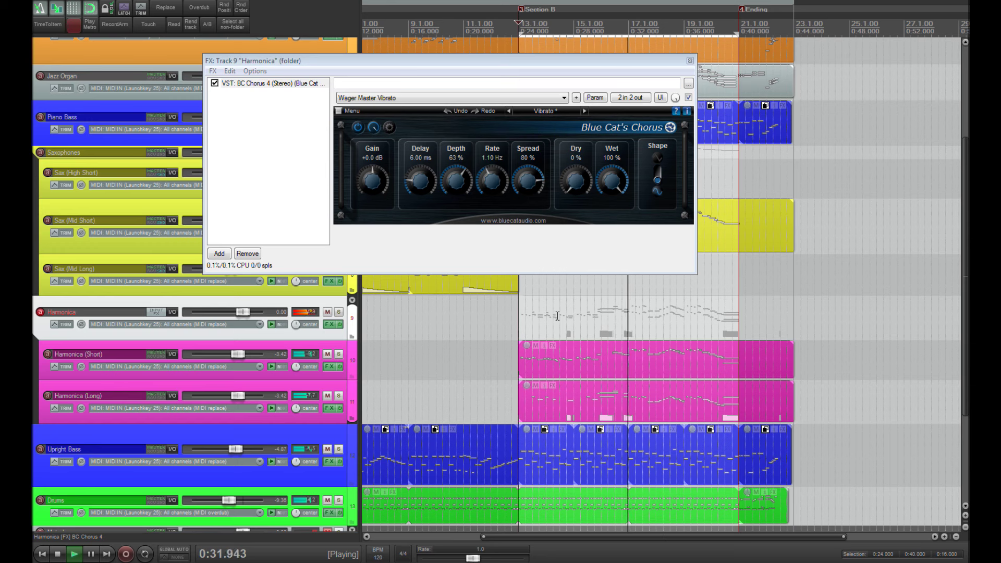
key(space)
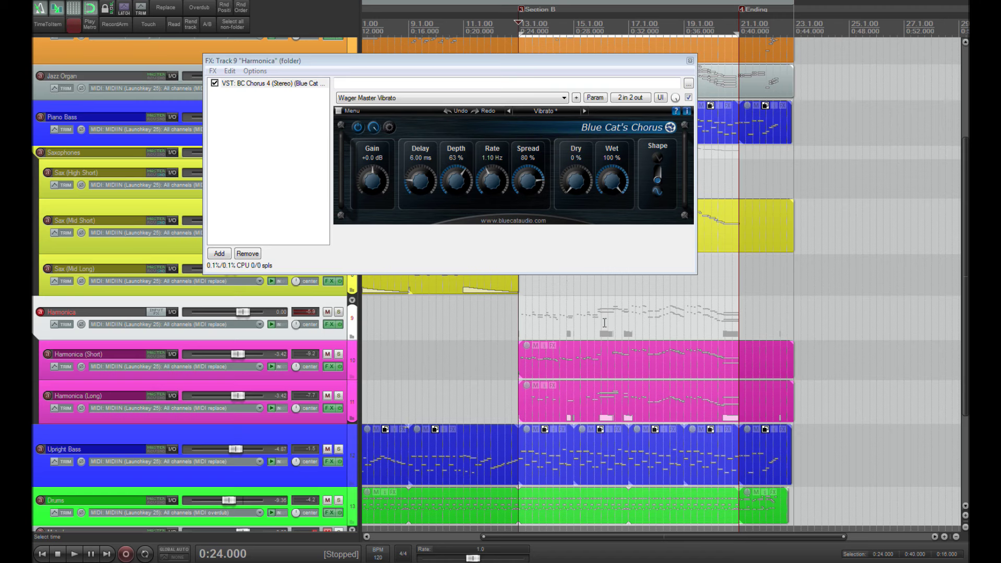
click(690, 63)
- Place the edit cursor at 0:23.5 and show the arrangement from Intro to Ending together with the Muted folder's tracks
scroll(966, 417, down, 3)
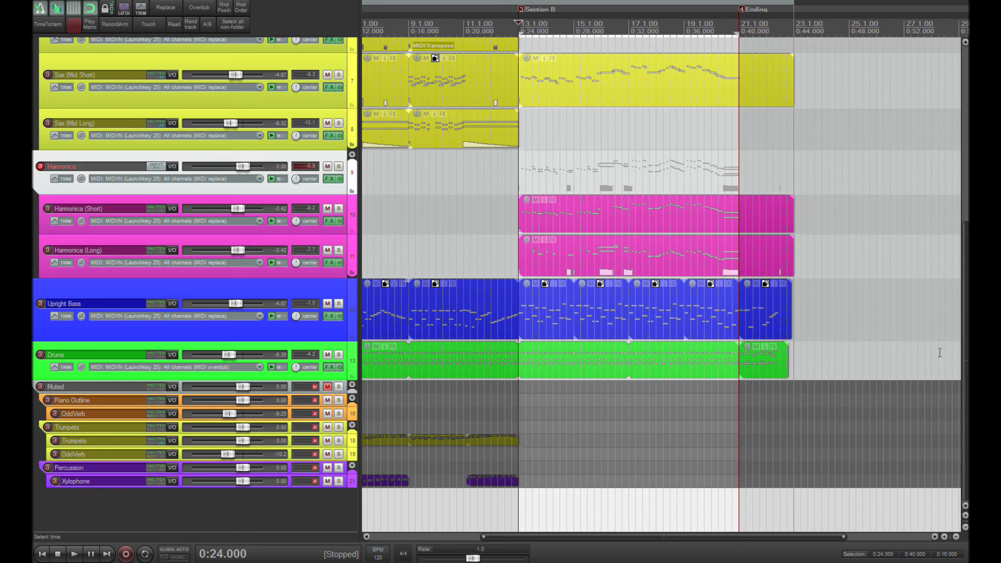
click(515, 166)
scroll(514, 166, down, 2)
scroll(515, 166, up, 2)
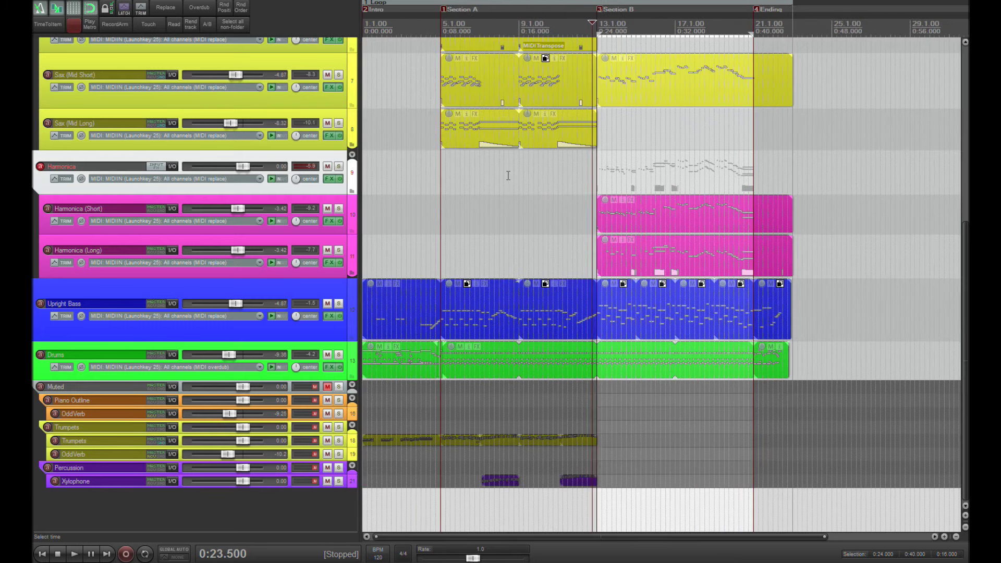
- Move the Trumpets folder out of the Muted folder to just above Upright Bass, and mute its OddVerb track
drag(68, 431, 76, 284)
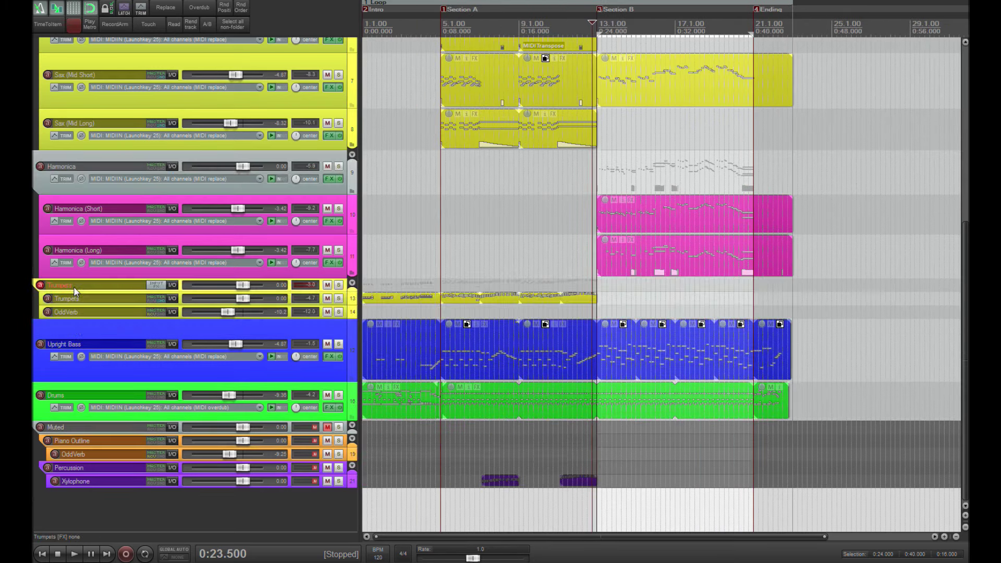
click(327, 312)
- Listen to the arrangement from the start with the Trumpets track inside the folder muted, and unmute the track
click(416, 285)
scroll(413, 285, up, 1)
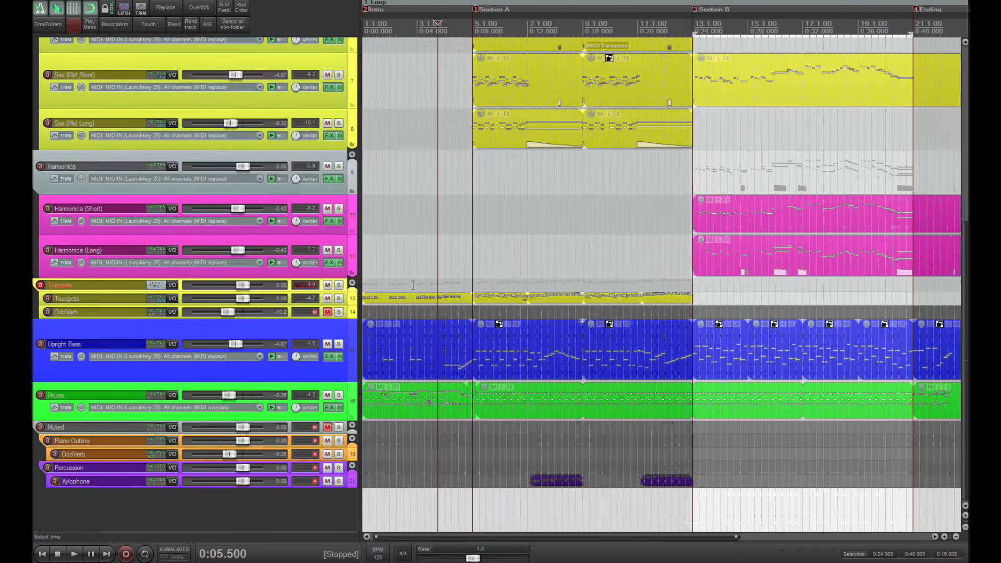
scroll(413, 285, up, 1)
key(Home)
scroll(413, 285, down, 1)
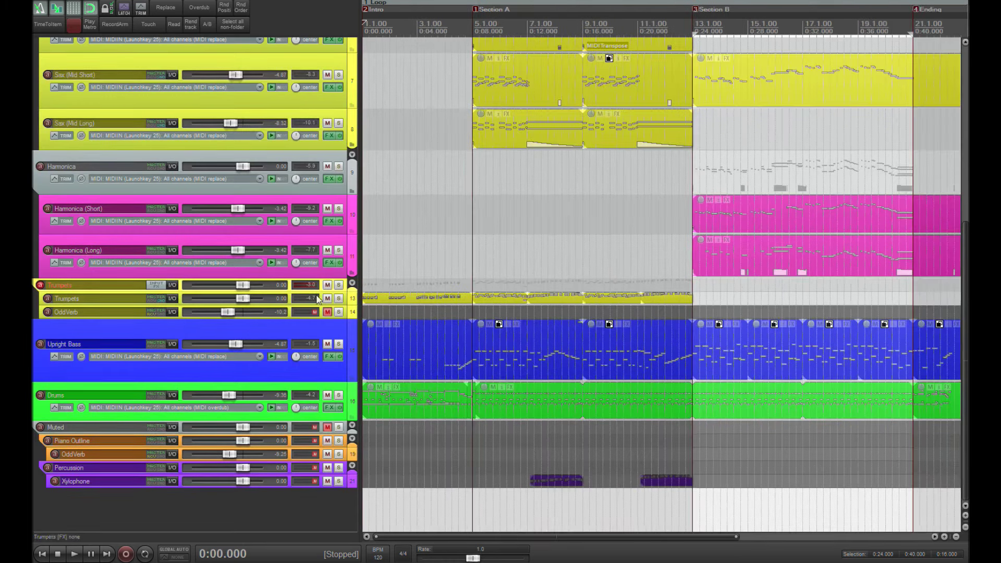
scroll(328, 361, up, 2)
click(328, 358)
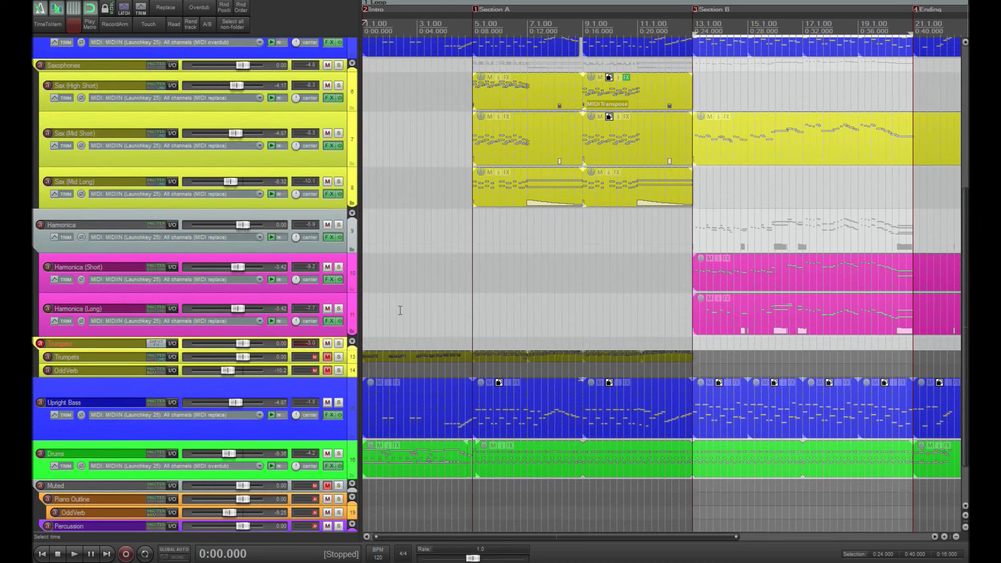
key(space)
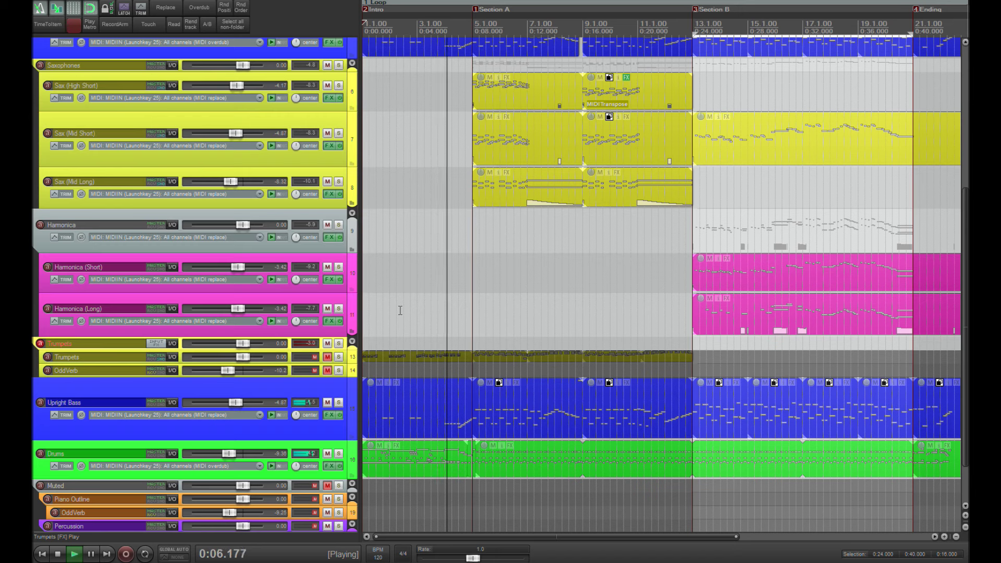
key(space)
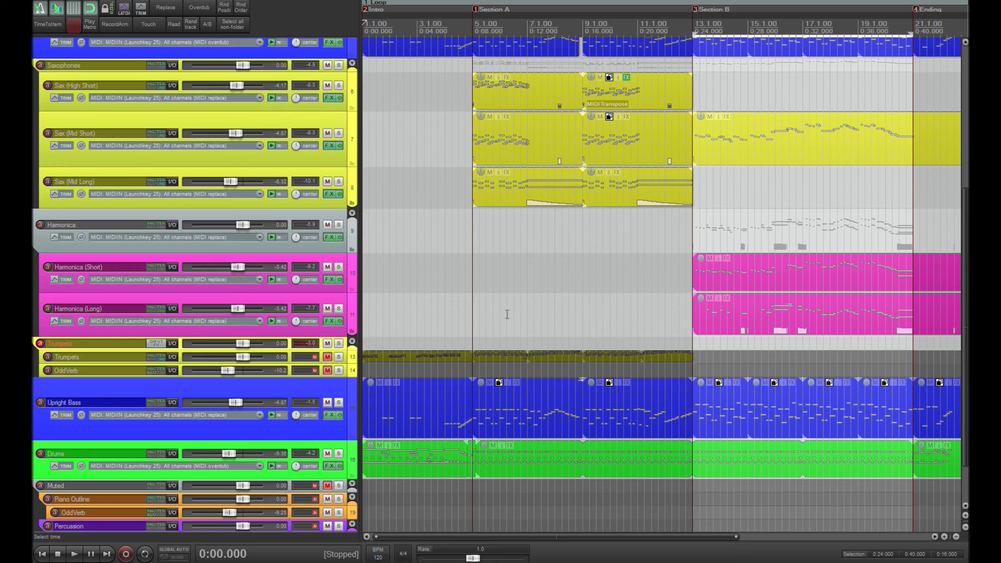
click(328, 357)
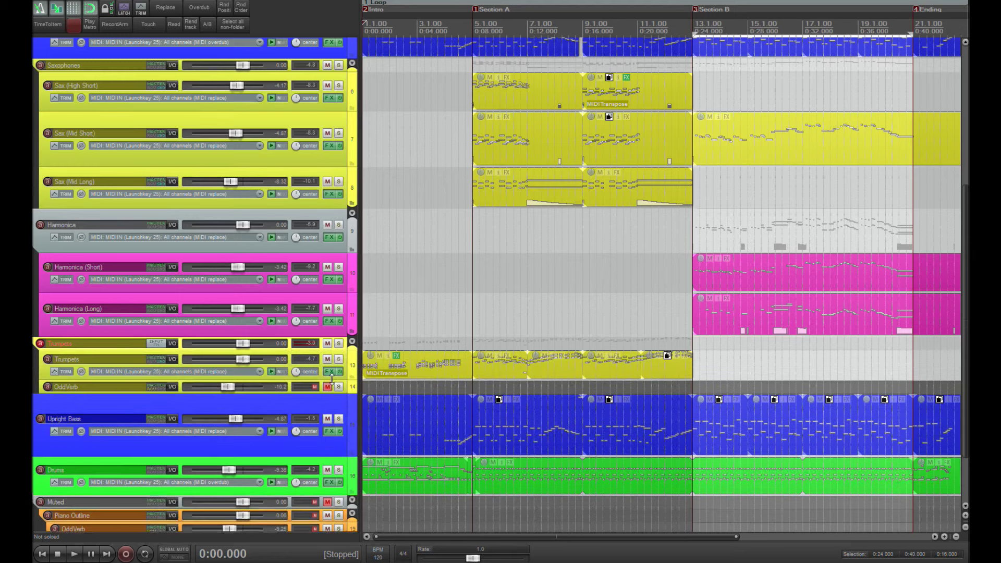
click(337, 361)
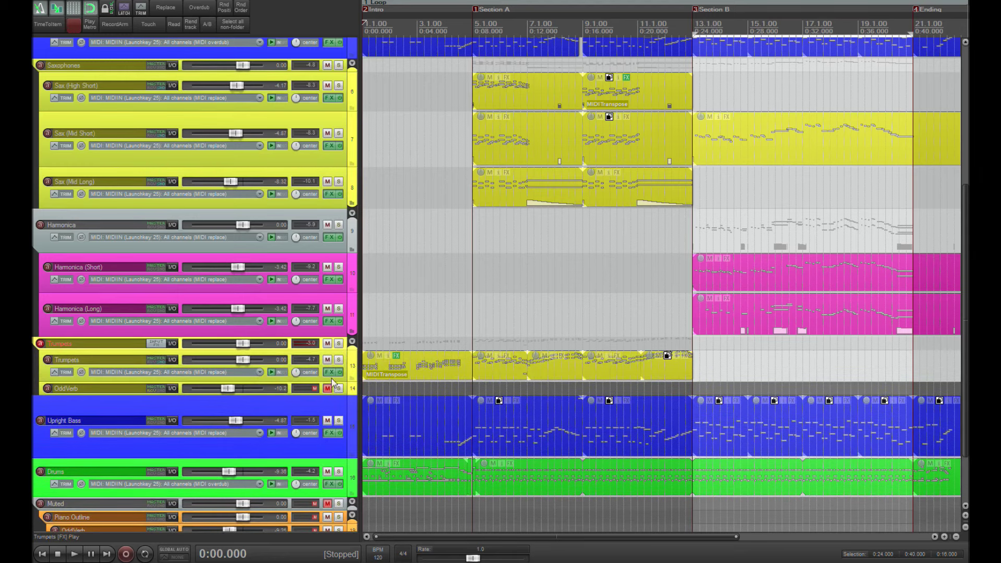
- Open the Trumpets track's Play instrument, examine the 2TP Mute Stac RR patch, and close the plug-in window
click(330, 372)
drag(457, 64, 428, 41)
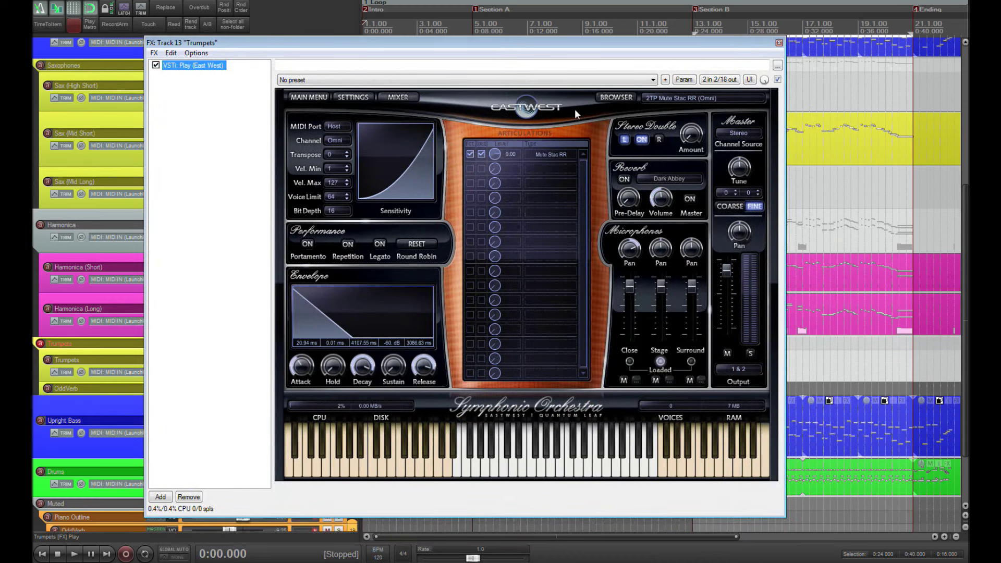
click(699, 96)
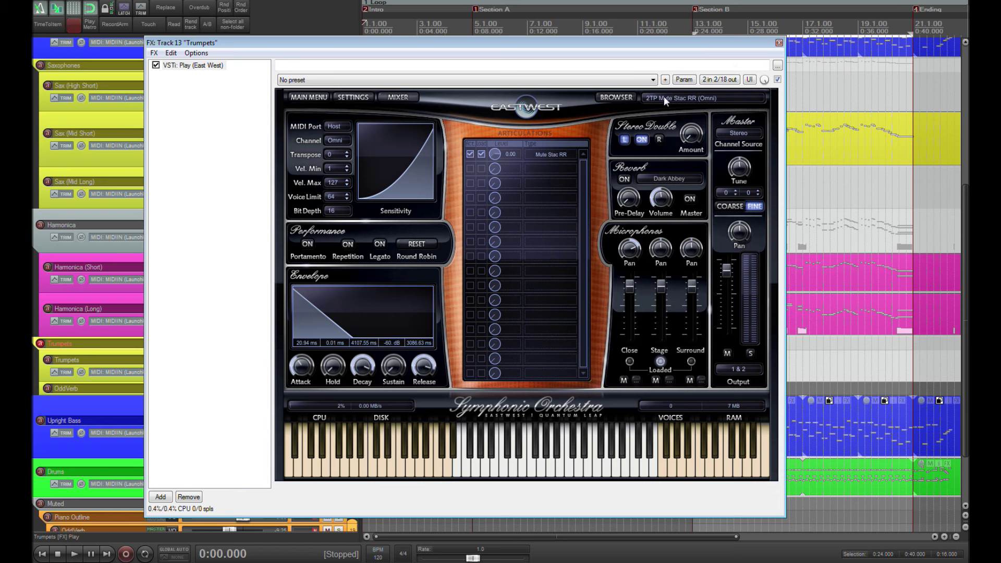
click(779, 43)
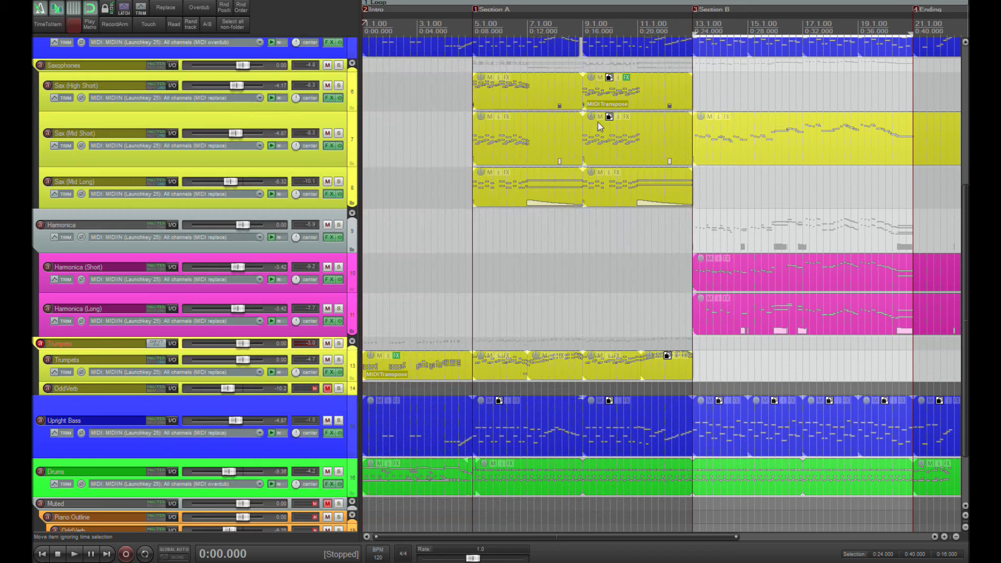
- Listen to the Intro from the start with the dry trumpets and stop playback
click(378, 335)
key(space)
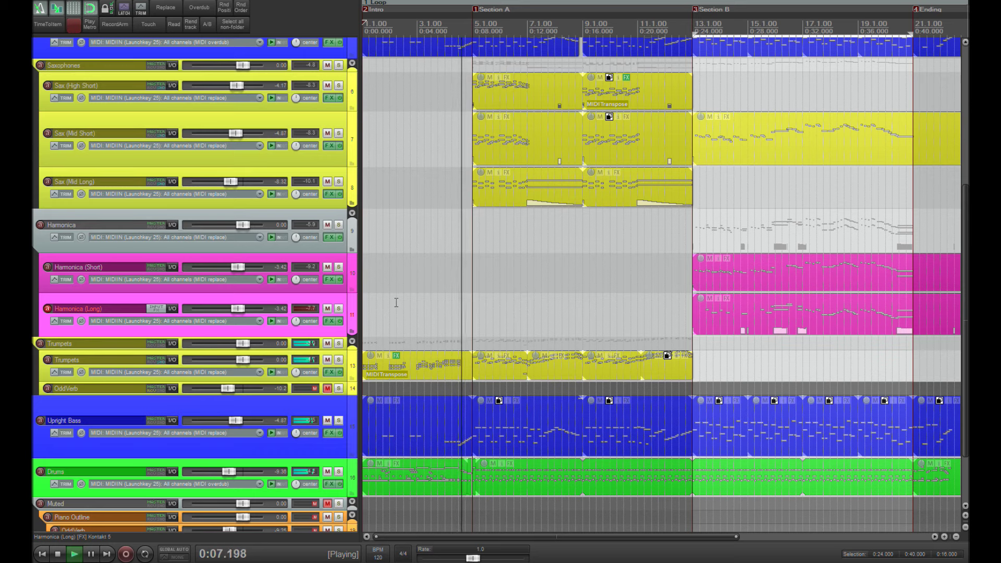
key(space)
- Compare the Trumpets track's Intro notes with the Piano Treble track's Intro notes
click(376, 372)
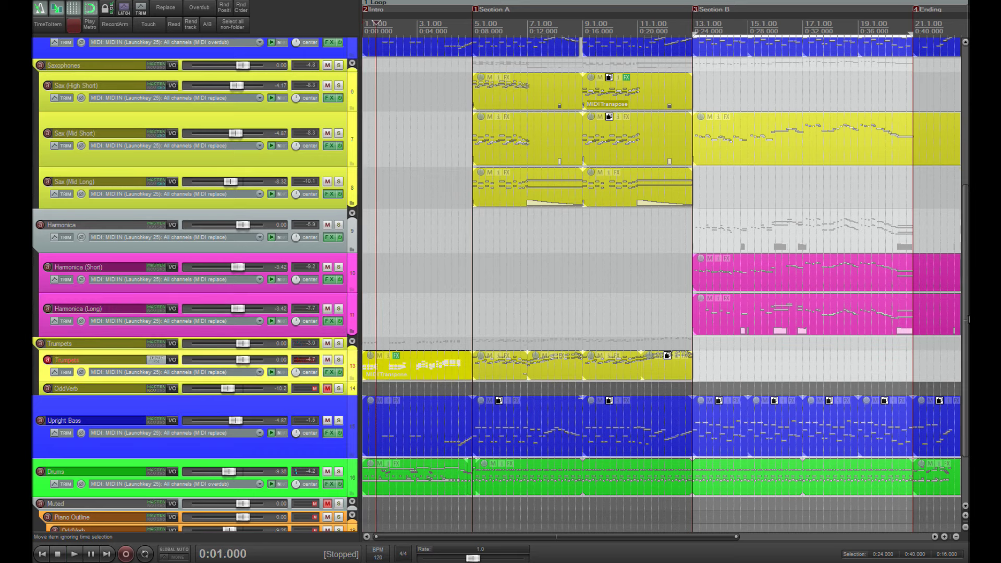
scroll(365, 208, up, 3)
double_click(402, 105)
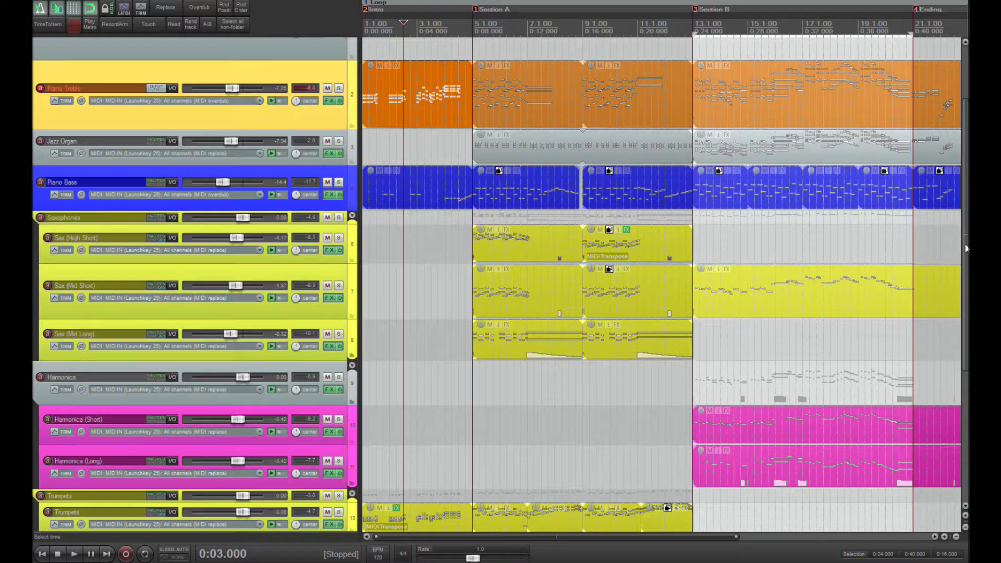
scroll(960, 348, down, 5)
scroll(961, 348, up, 1)
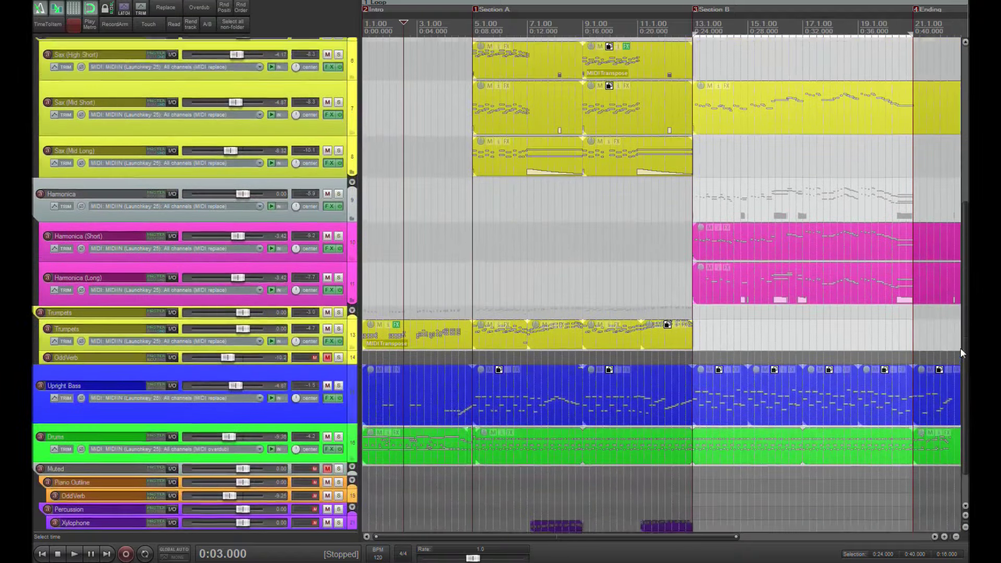
- Listen to the Intro from the start with OddVerb muted, and examine that track's OddVerb preset in Absynth 5
click(375, 287)
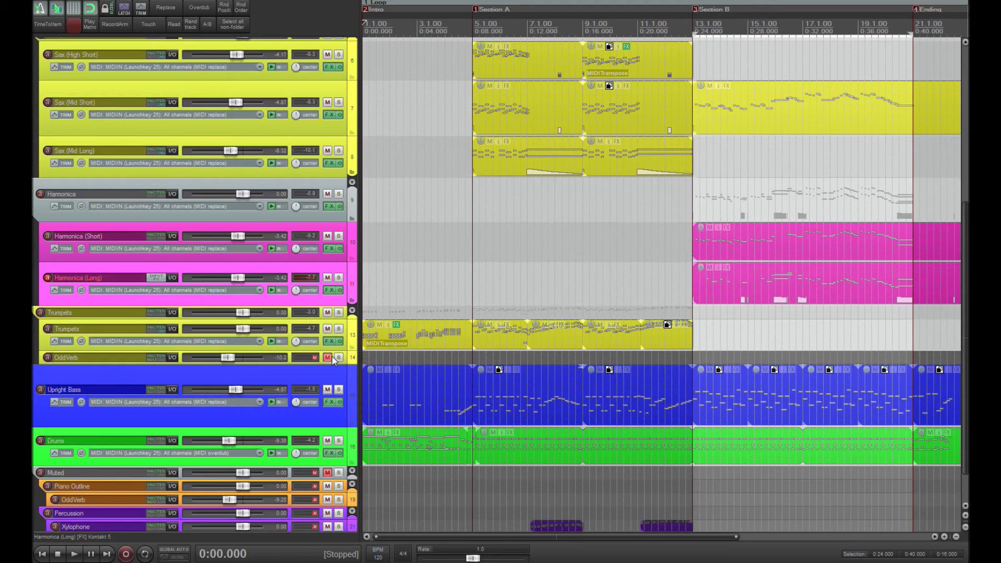
drag(336, 366, 336, 390)
click(371, 301)
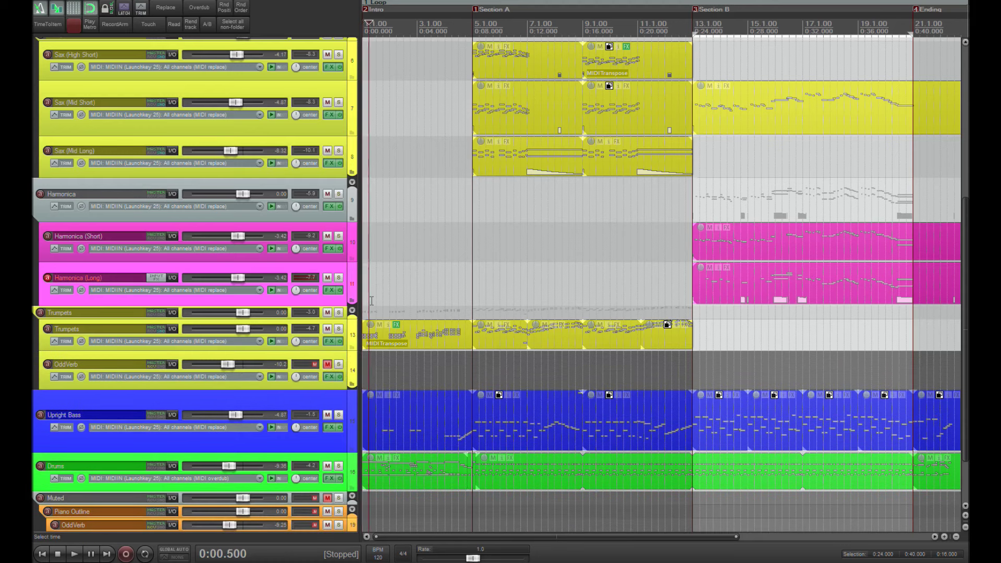
key(Home)
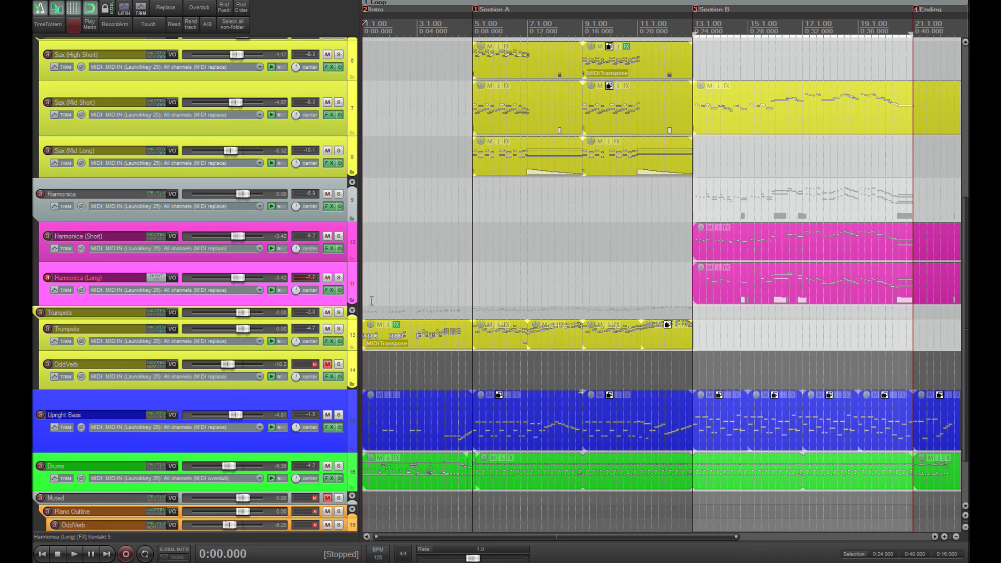
key(space)
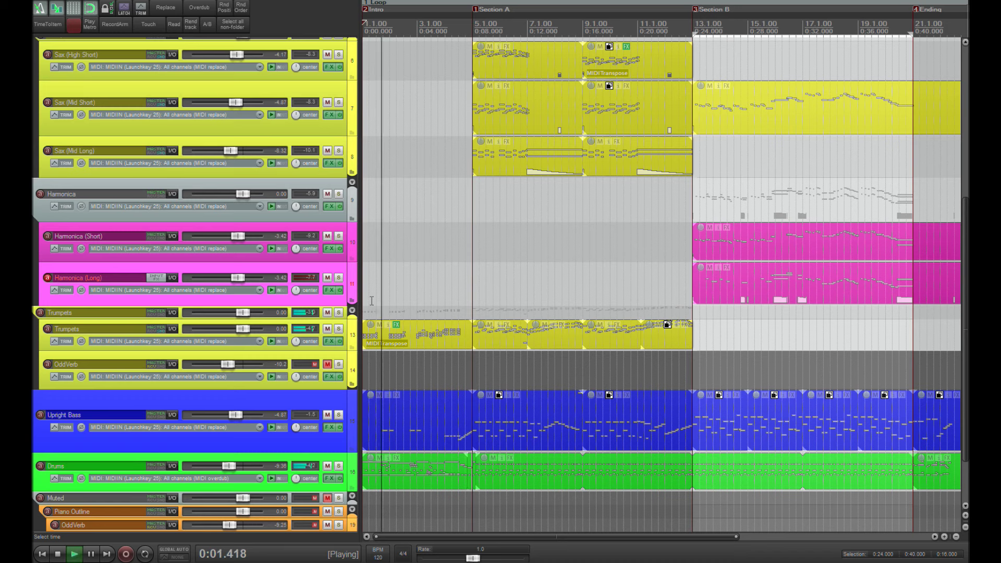
key(space)
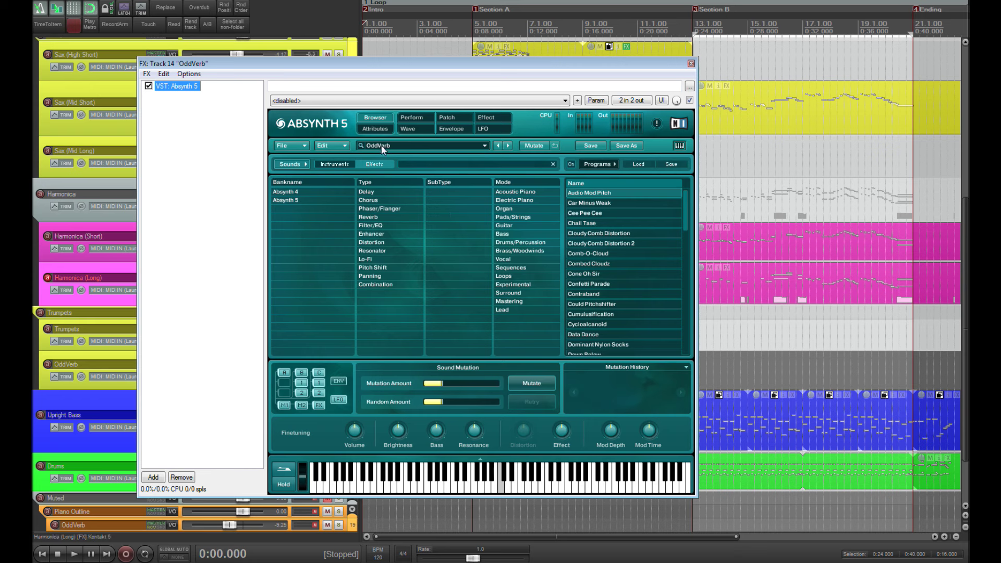
click(692, 64)
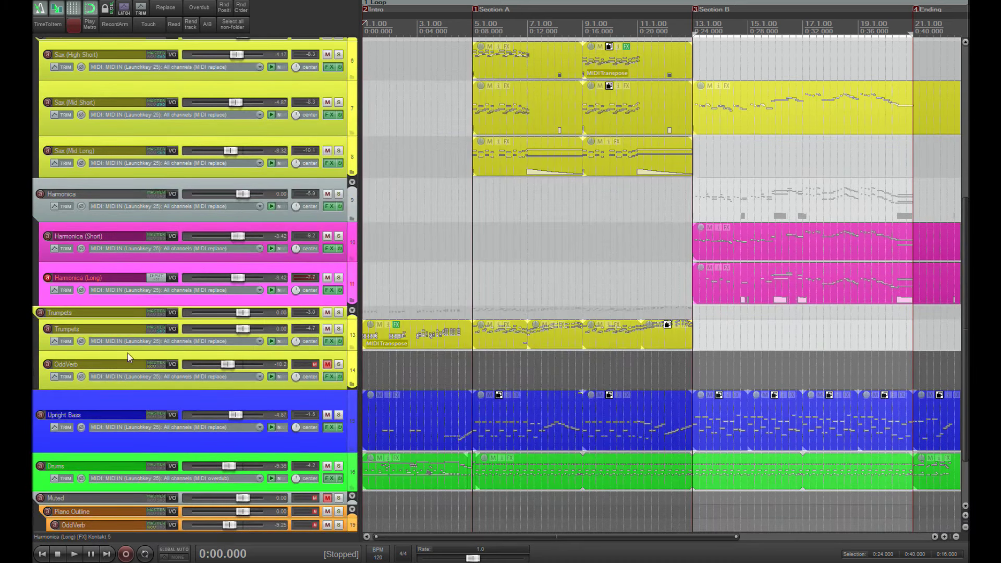
- Unmute the OddVerb track in the Trumpets folder
click(328, 364)
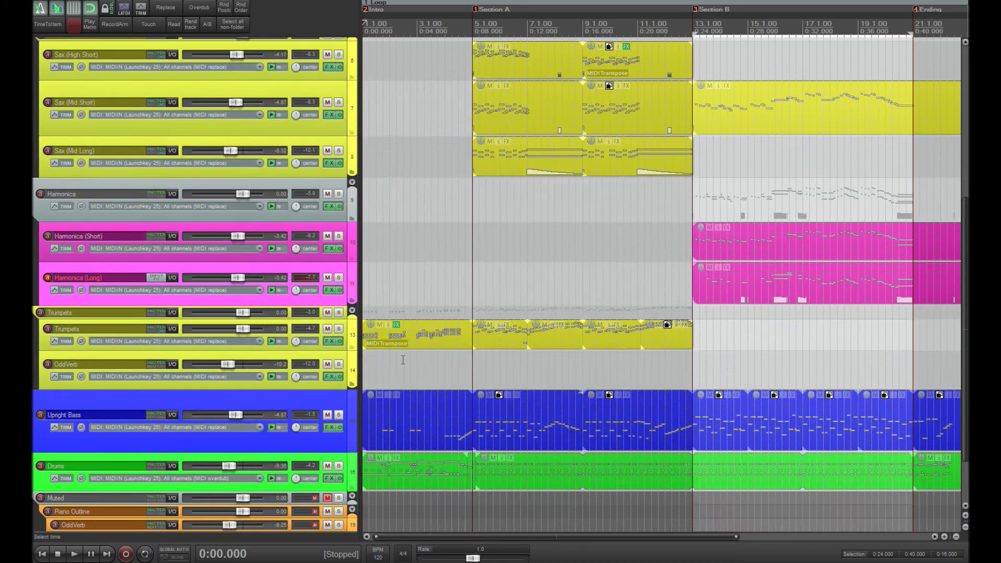
click(403, 360)
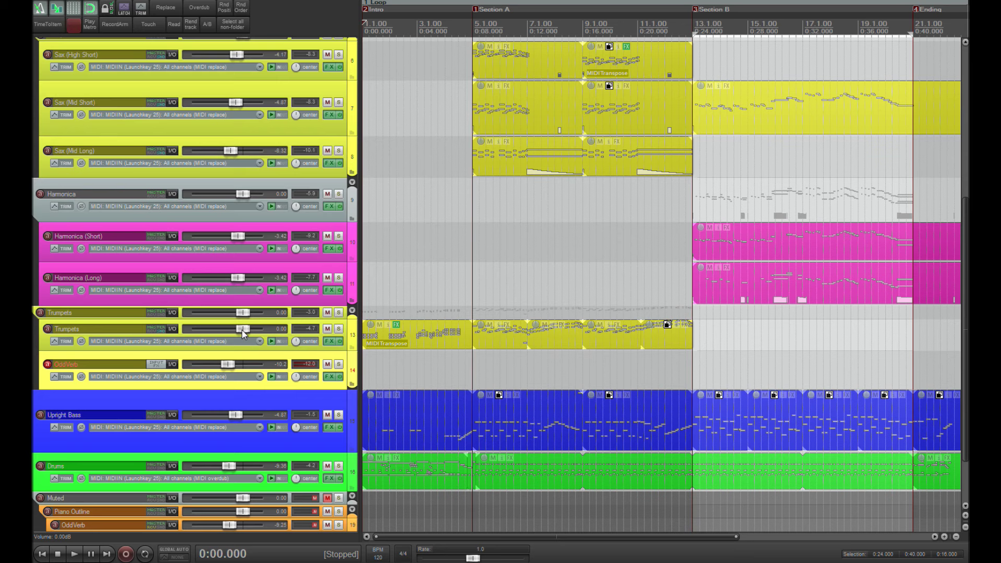
- Lower the Trumpets track's volume to -inf and listen to the Intro, temporarily soloing OddVerb to hear only its effect
drag(243, 335, 168, 337)
key(space)
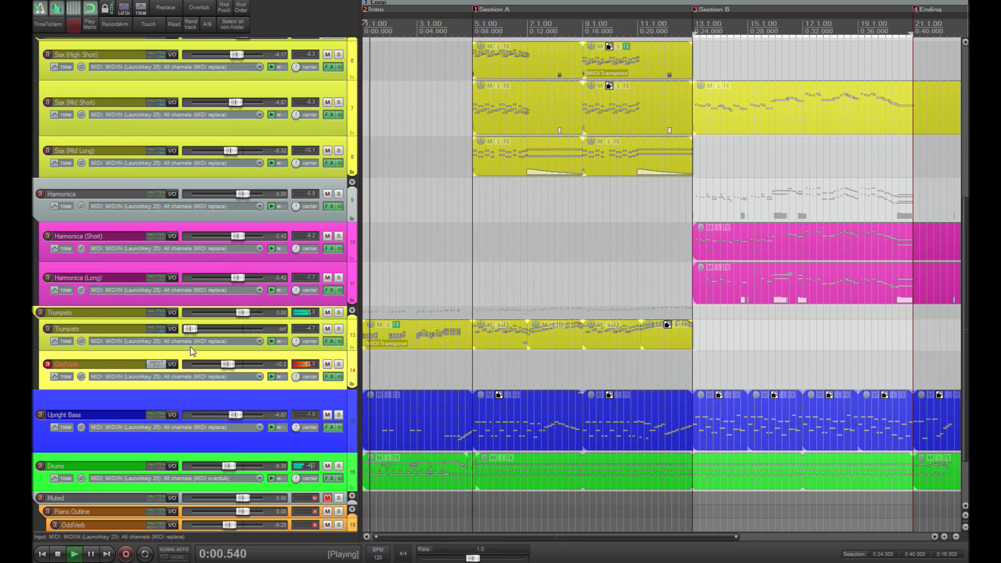
click(339, 364)
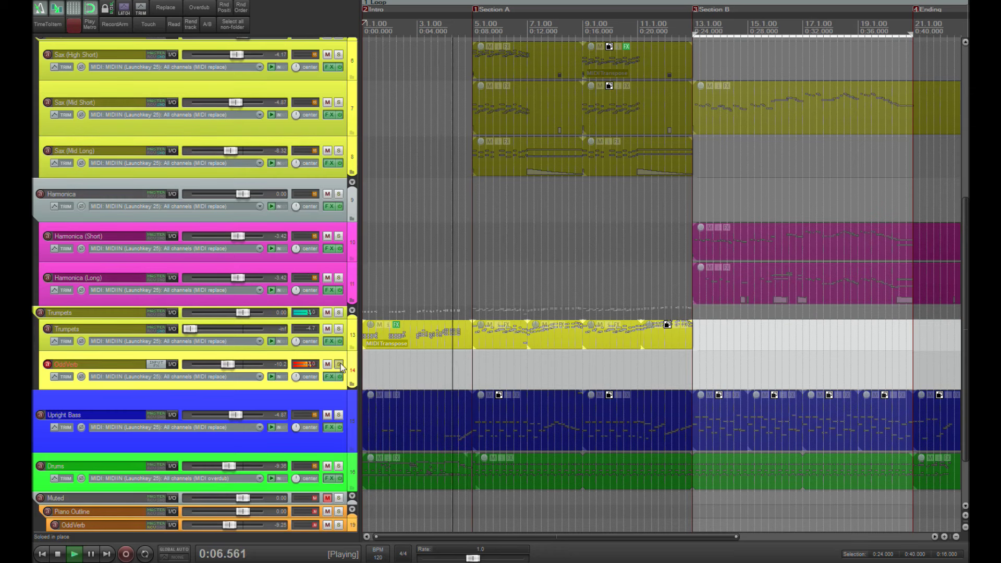
key(space)
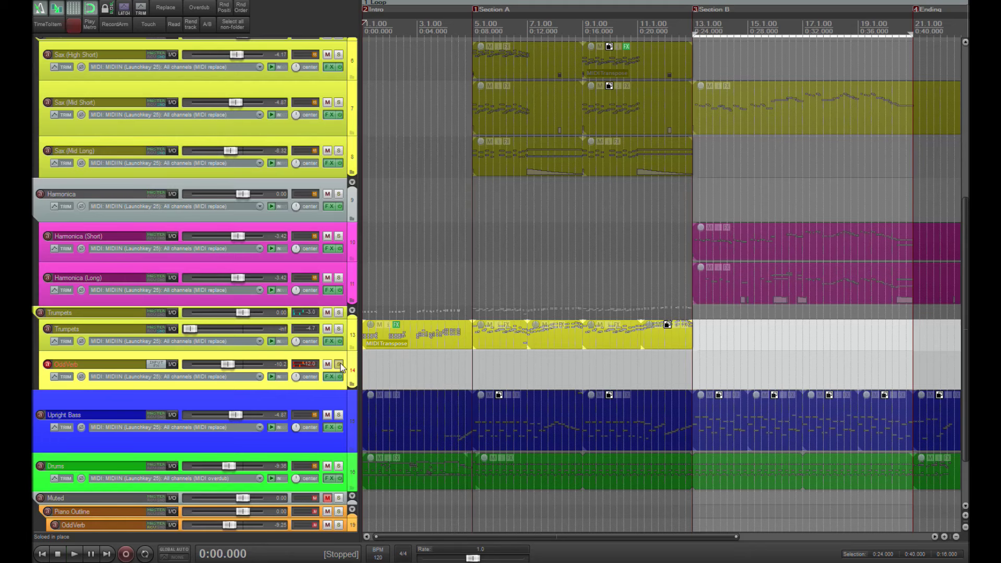
click(340, 364)
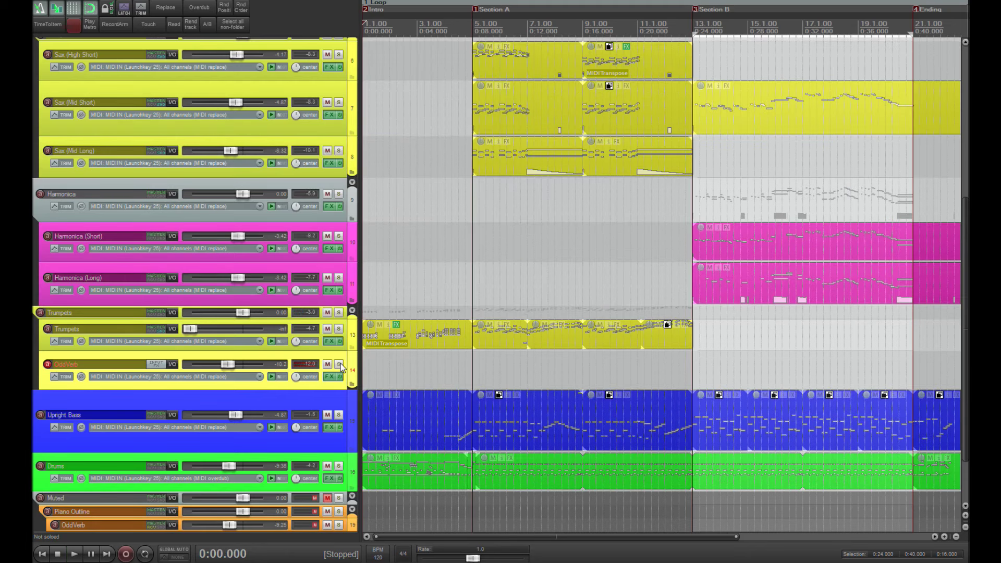
click(394, 364)
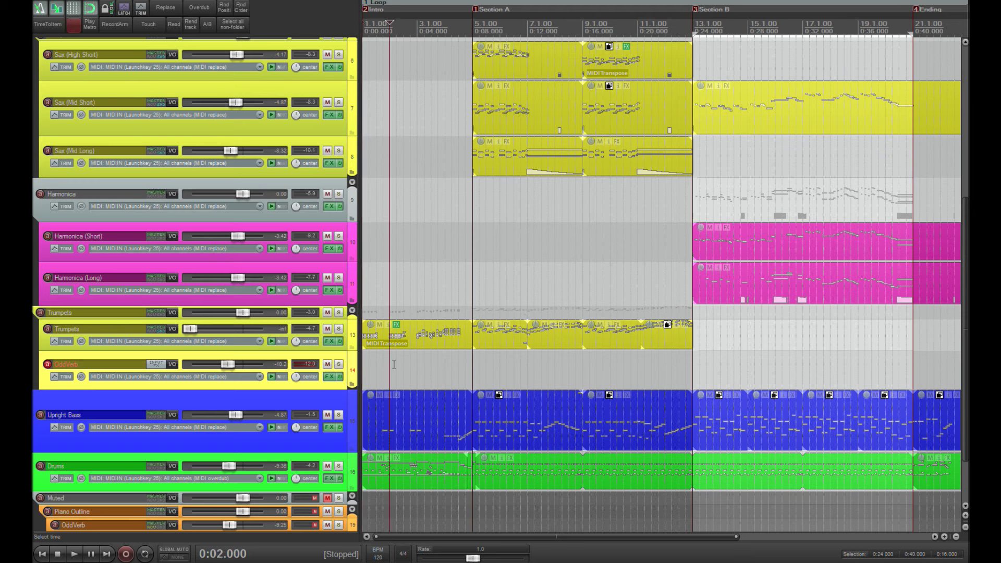
key(Home)
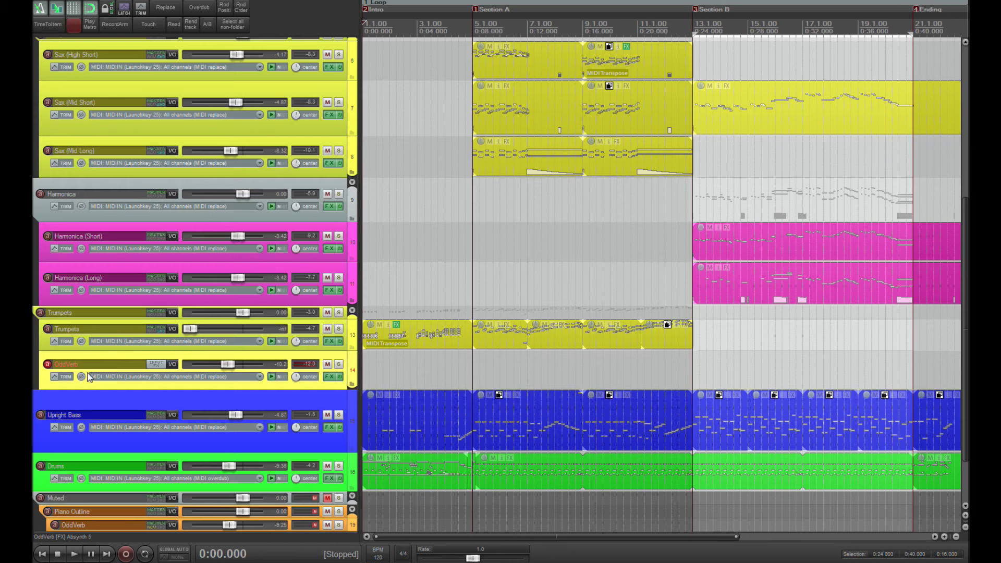
- Listen to the soloed Trumpets folder while raising the Trumpets track's volume to 0.13 dB, and unsolo the folder
drag(190, 329, 239, 334)
click(339, 329)
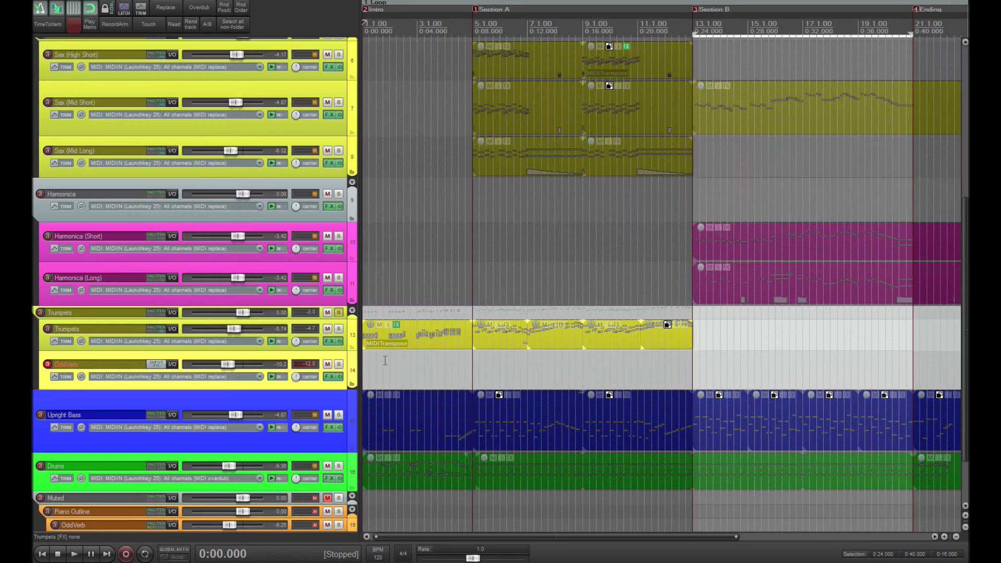
click(339, 331)
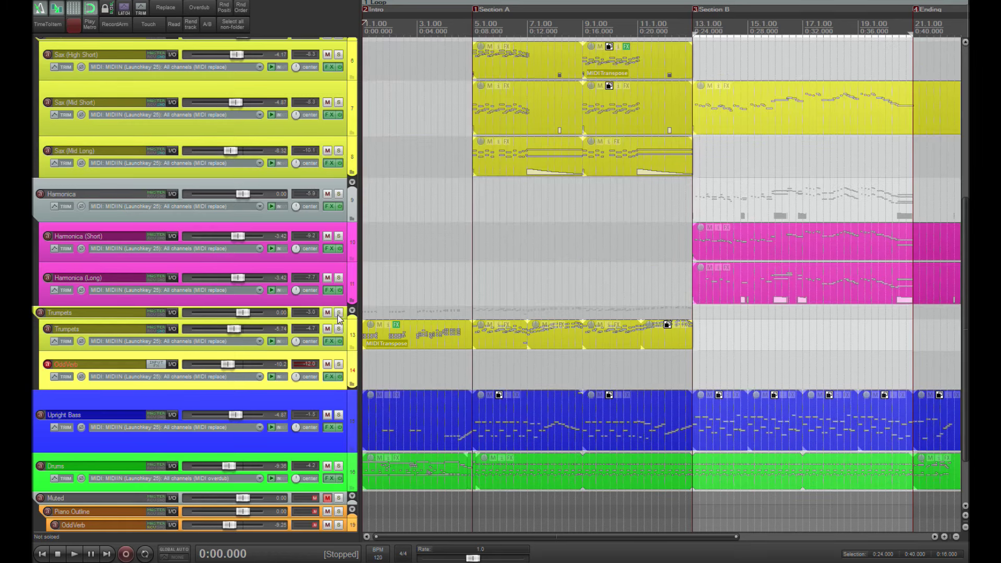
click(339, 313)
key(space)
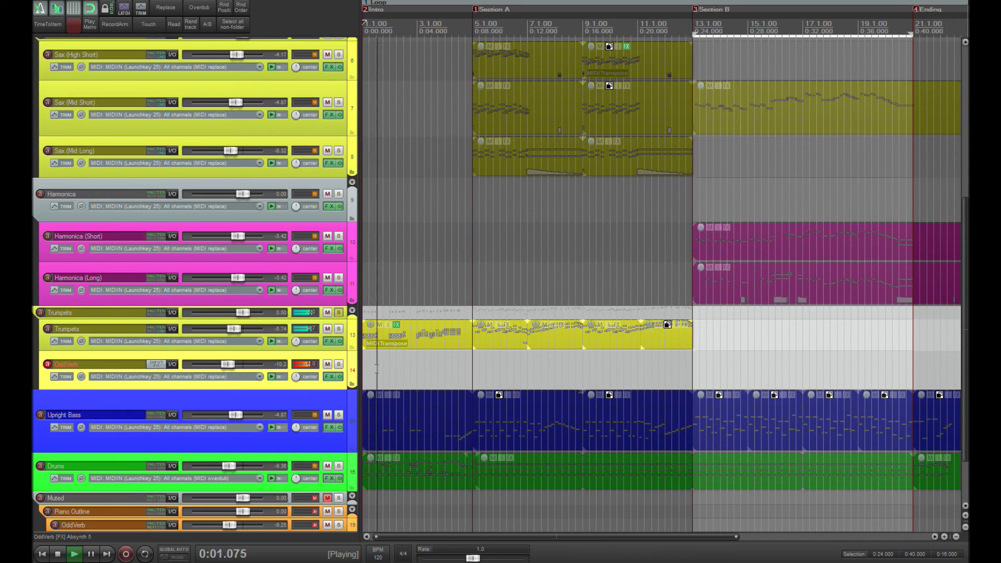
drag(234, 330, 243, 334)
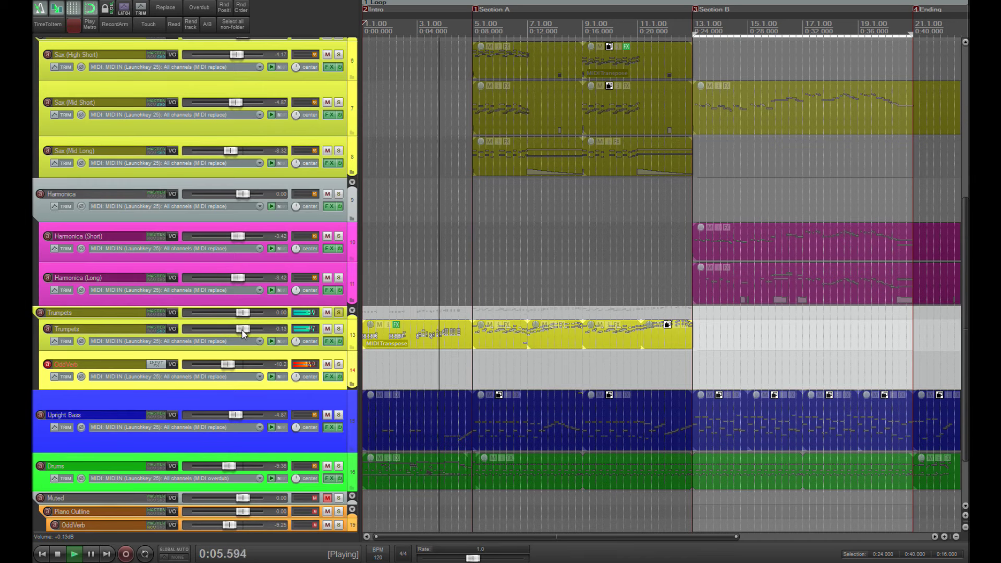
key(space)
click(338, 313)
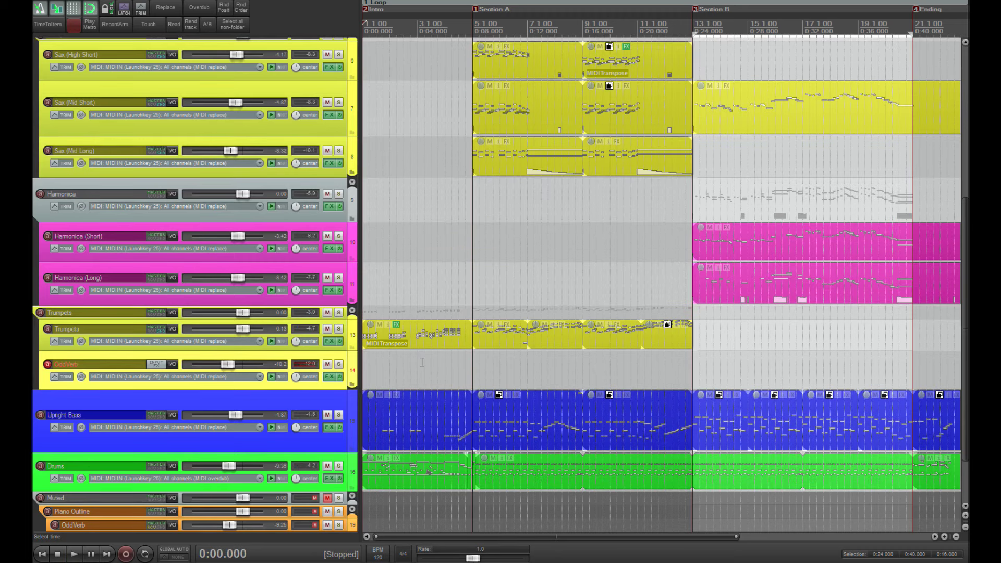
- Toggle the Trumpets track's solo on and off, and listen to the full mix from the start into Section A
click(339, 330)
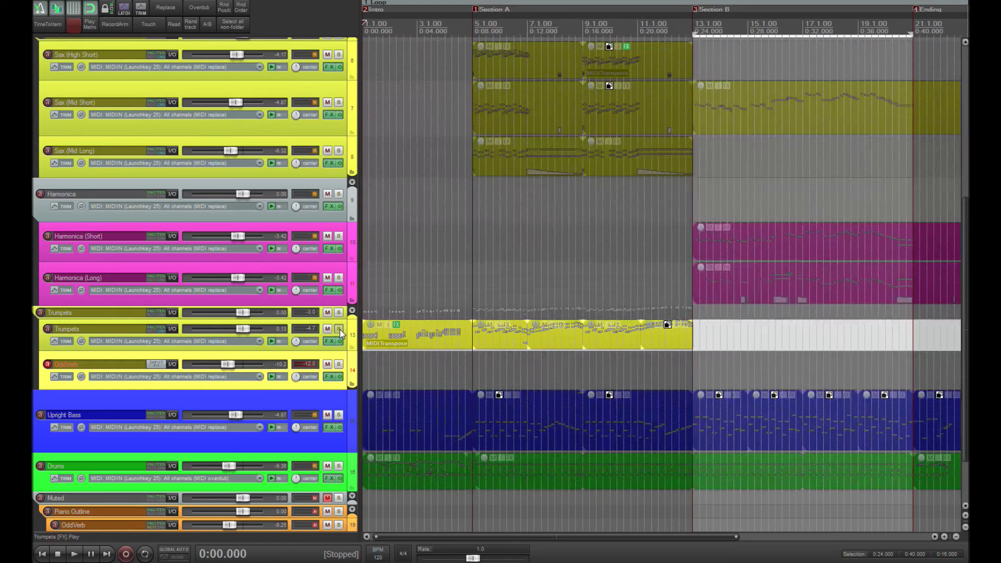
click(339, 330)
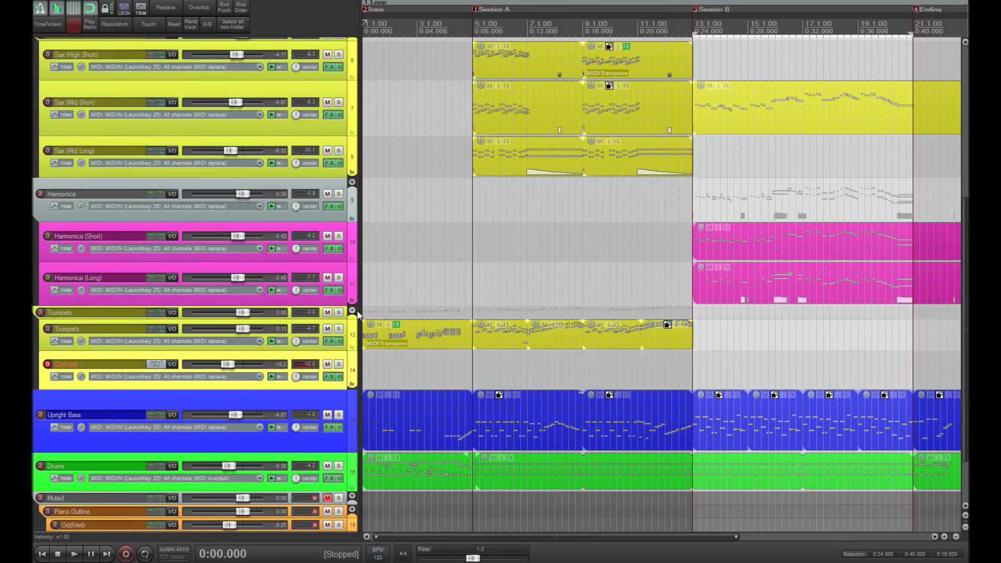
key(space)
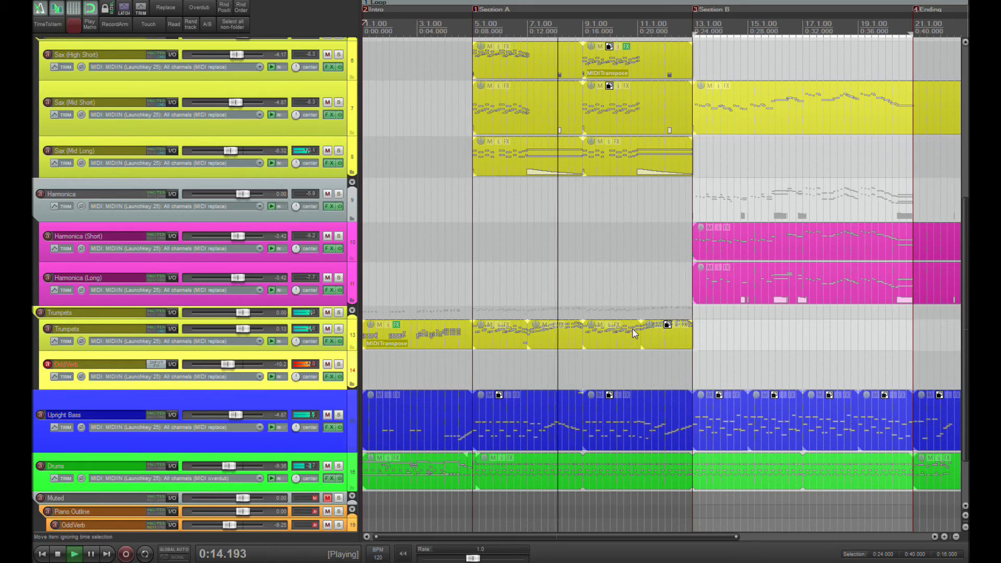
key(space)
- Listen to the Trumpets track soloed from 0:12 in Section A, and unsolo it
click(528, 374)
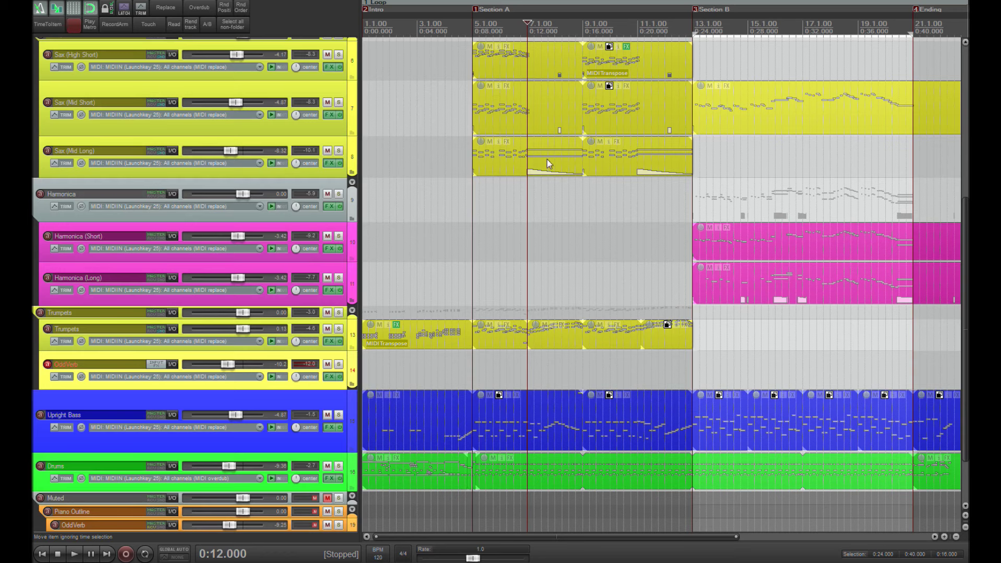
click(338, 329)
key(space)
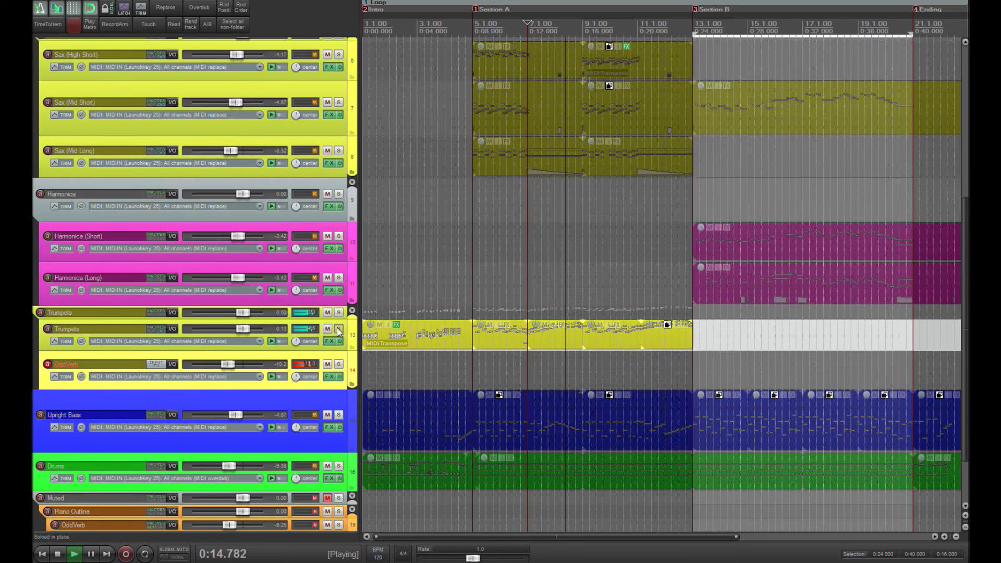
key(space)
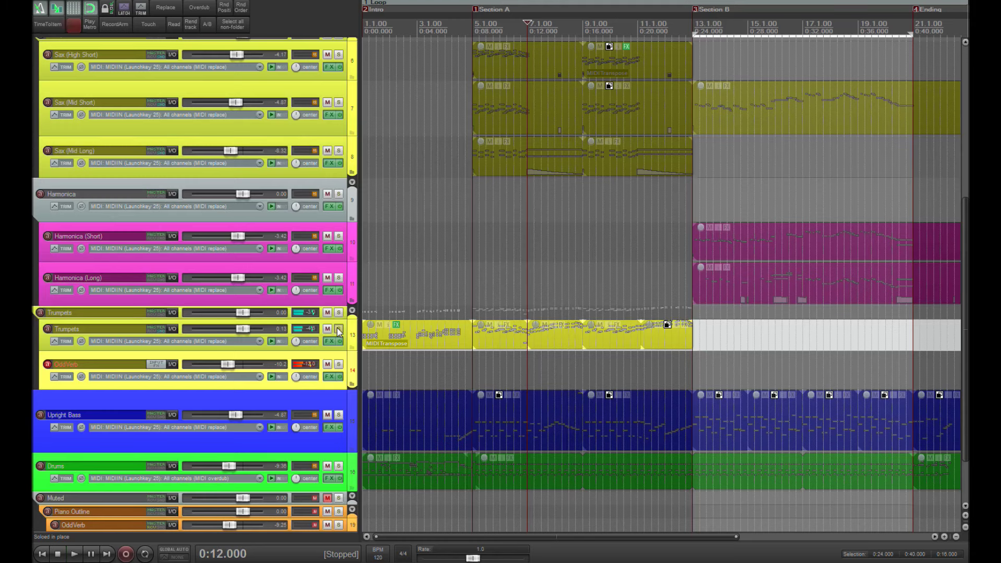
click(339, 329)
- Move the Percussion folder with its Xylophone track from Muted to just above the Trumpets folder, and enlarge both tracks' heights
scroll(313, 401, down, 1)
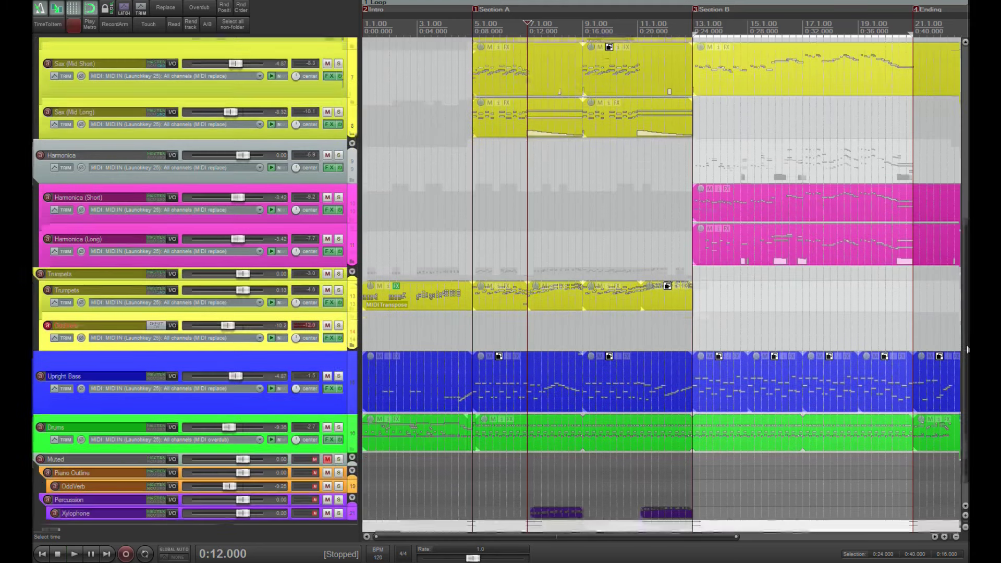
scroll(531, 267, down, 1)
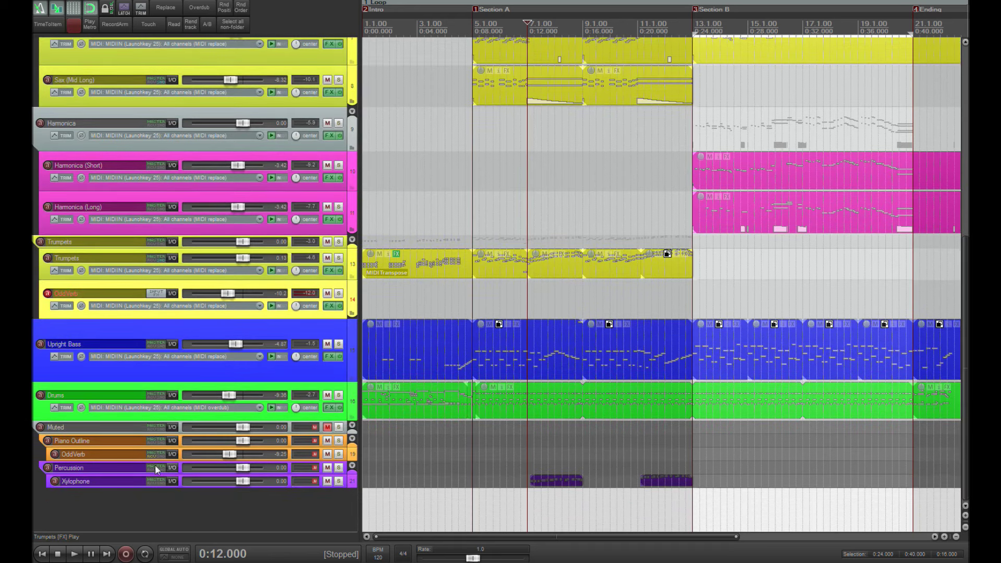
drag(82, 467, 71, 235)
scroll(197, 298, up, 1)
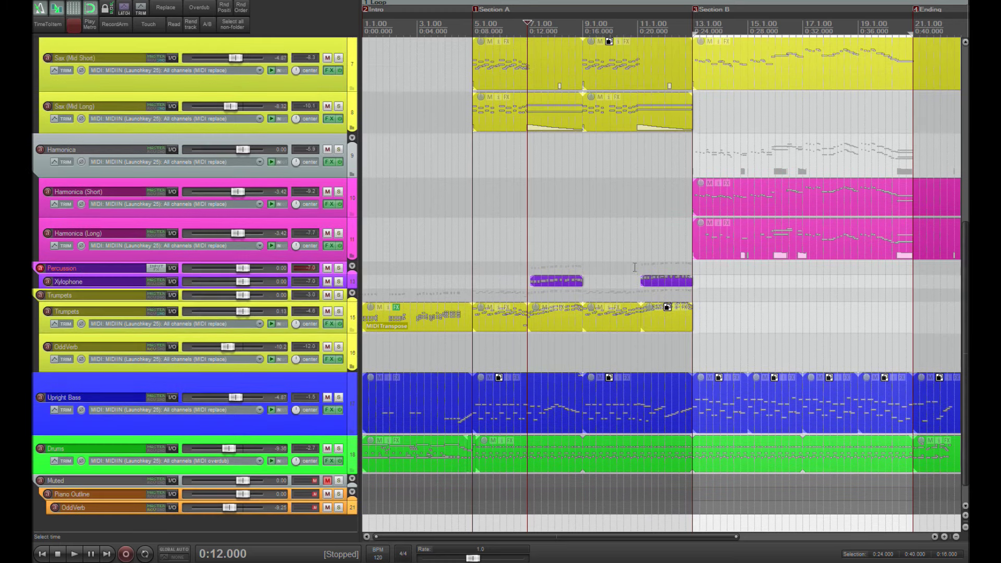
drag(202, 289, 202, 314)
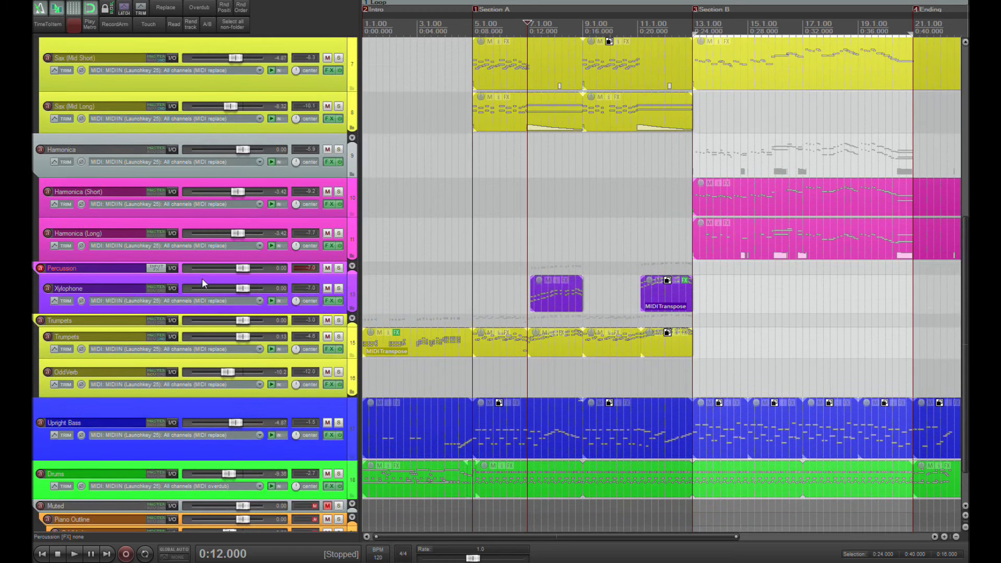
drag(204, 276, 205, 293)
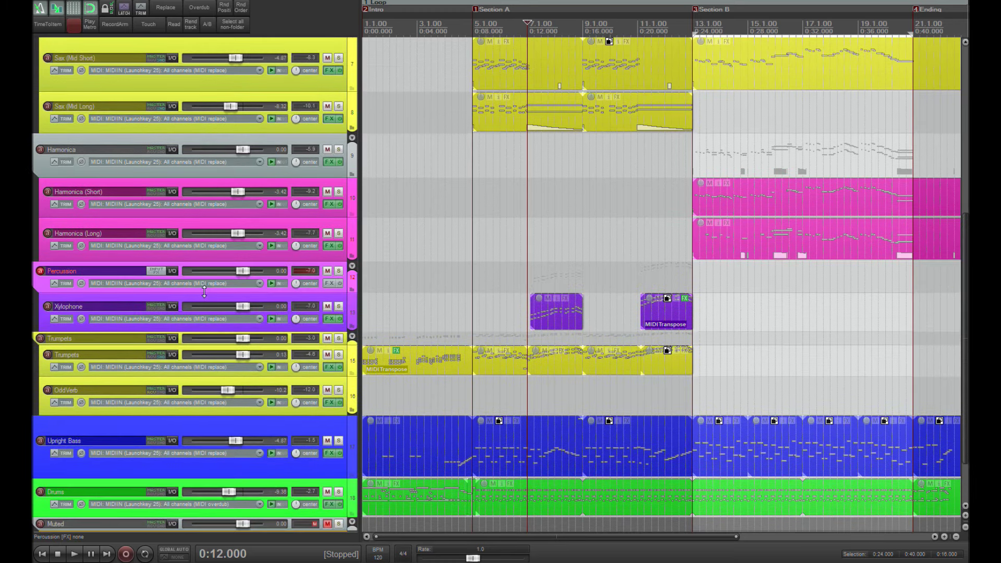
- Open the Xylophone track's Newmello II instrument in Kontakt 5, step back through its sounds to Female Oo, and audition several notes
click(325, 319)
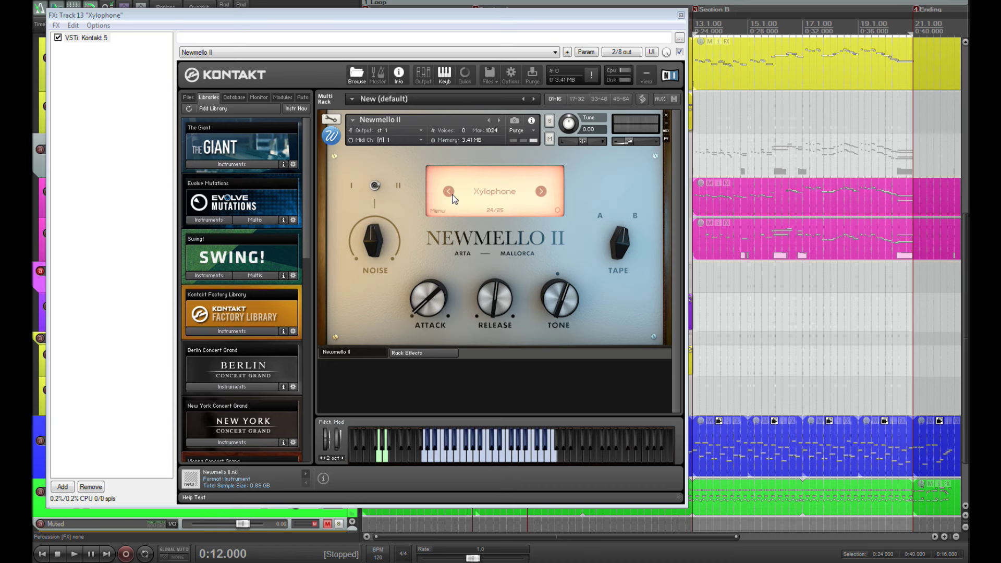
click(452, 195)
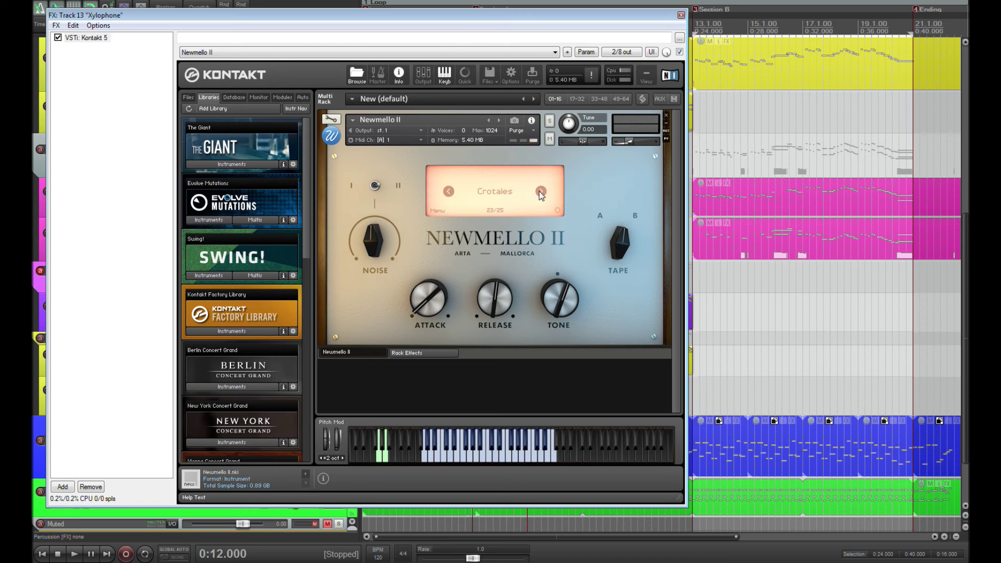
click(452, 196)
click(451, 195)
click(490, 458)
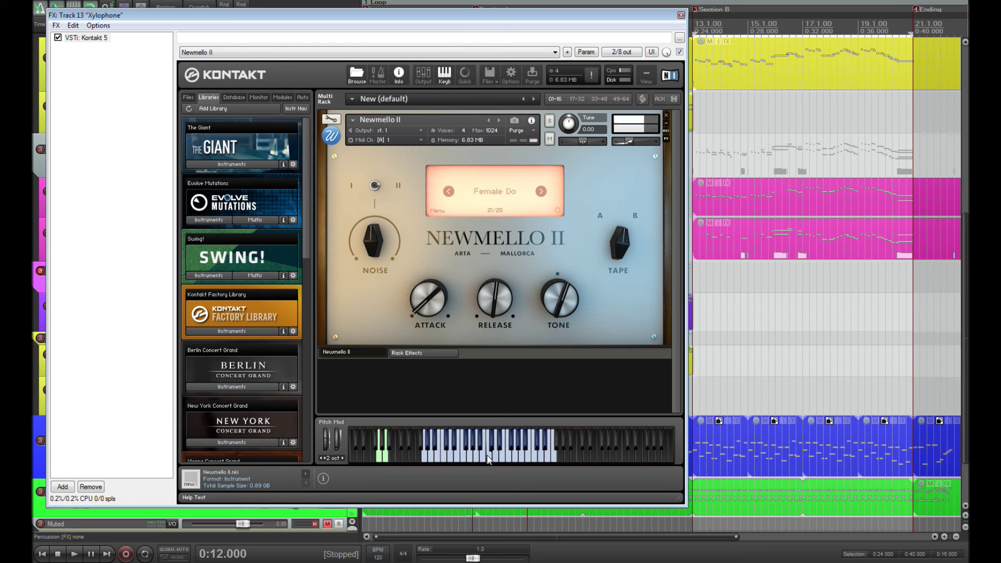
click(479, 459)
click(504, 459)
click(529, 460)
click(450, 459)
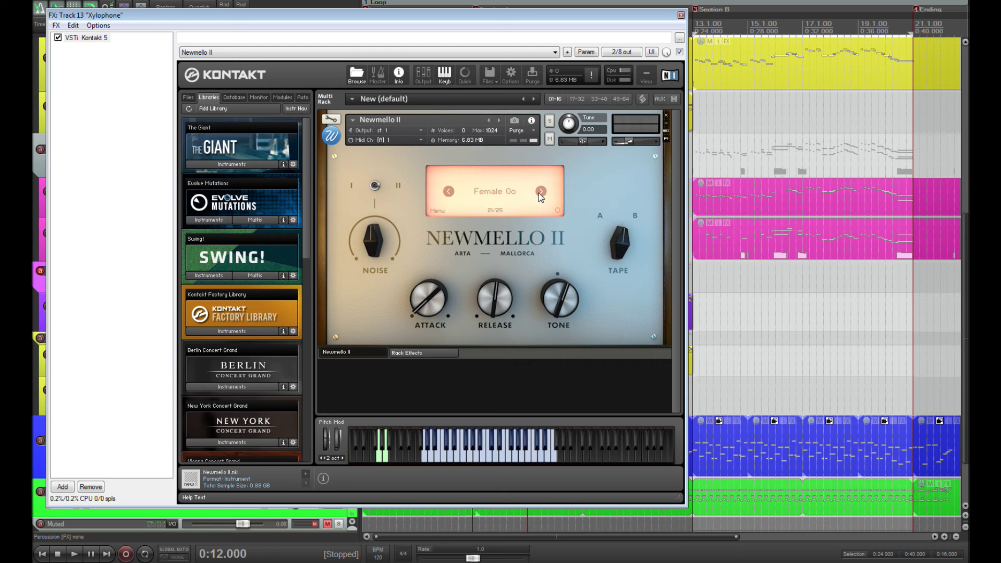
- Return Newmello II to its Xylophone sound, and close the Xylophone track's effects window
click(540, 192)
click(540, 191)
click(541, 192)
drag(331, 22, 648, 35)
click(100, 302)
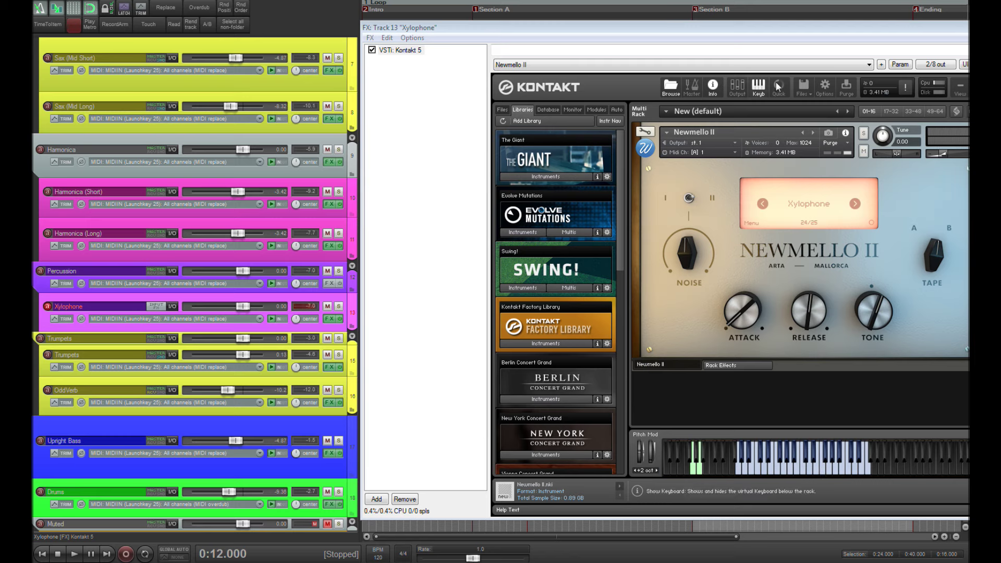
drag(821, 32, 608, 6)
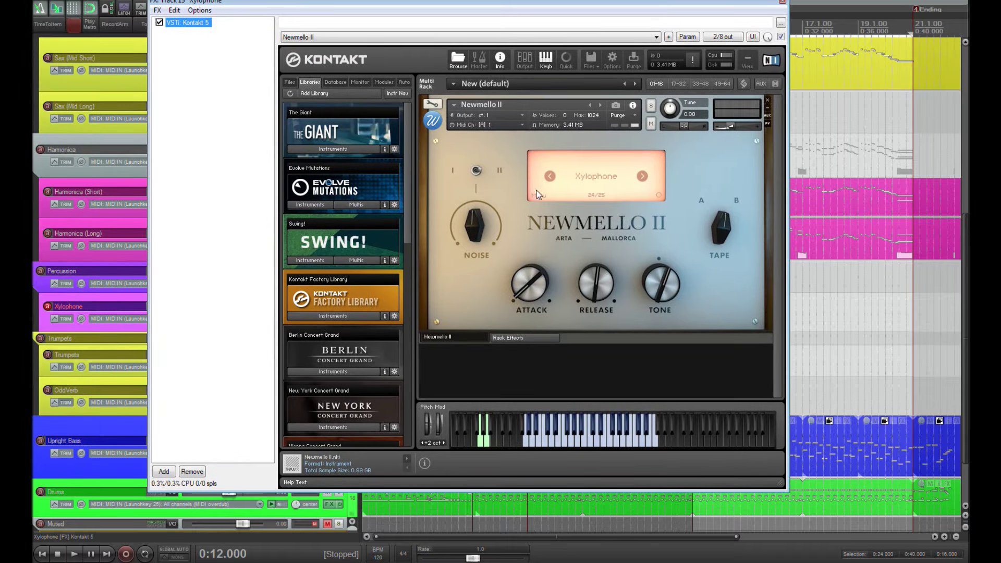
click(783, 3)
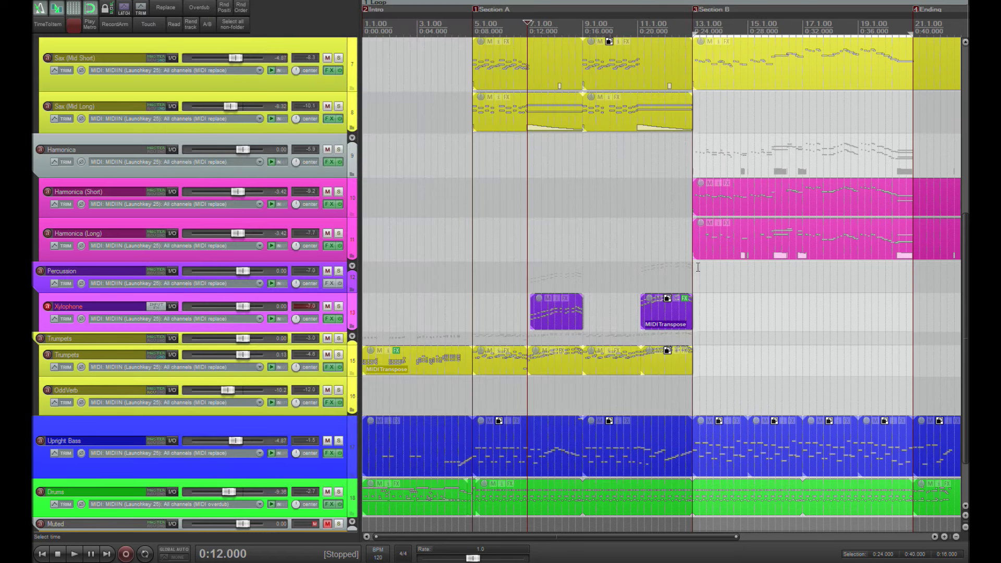
- Listen to Section A from 0:08 with the xylophone in the mix, and place the edit cursor at 0:12
click(529, 382)
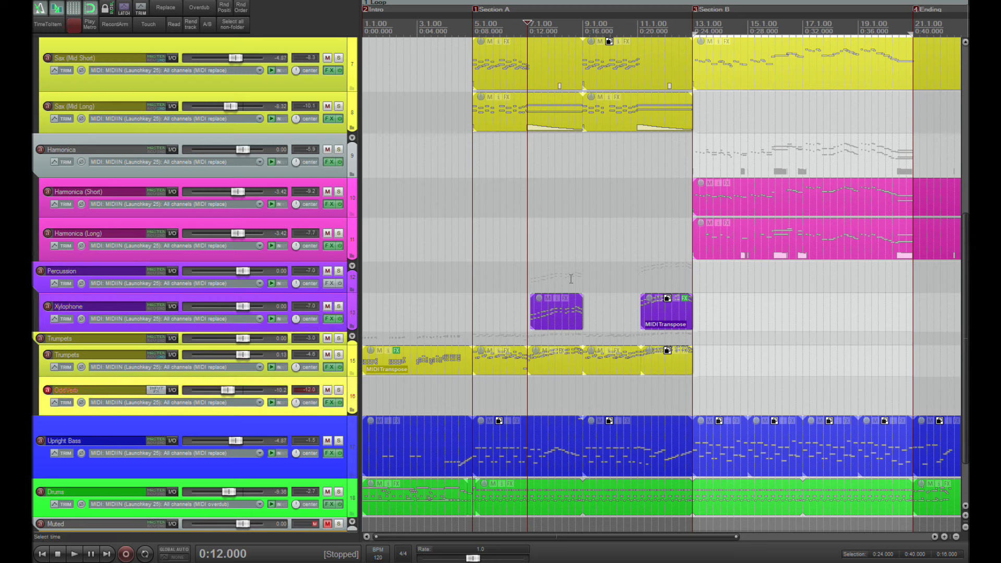
click(472, 282)
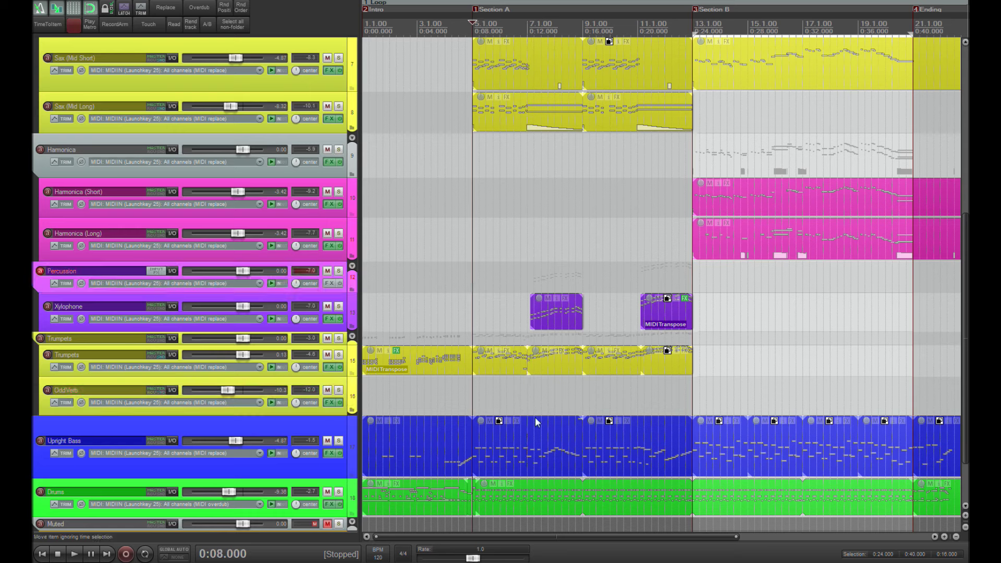
key(space)
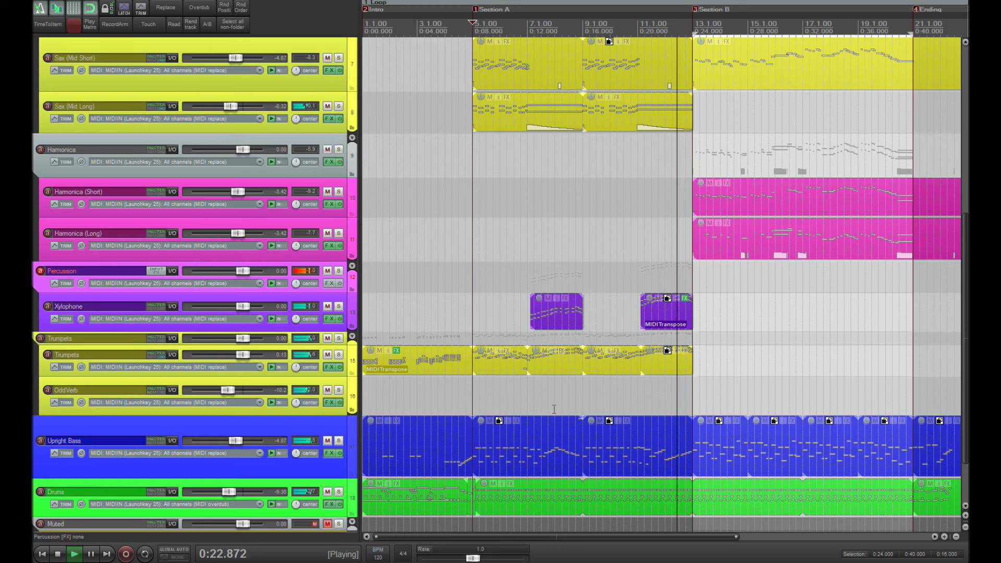
key(space)
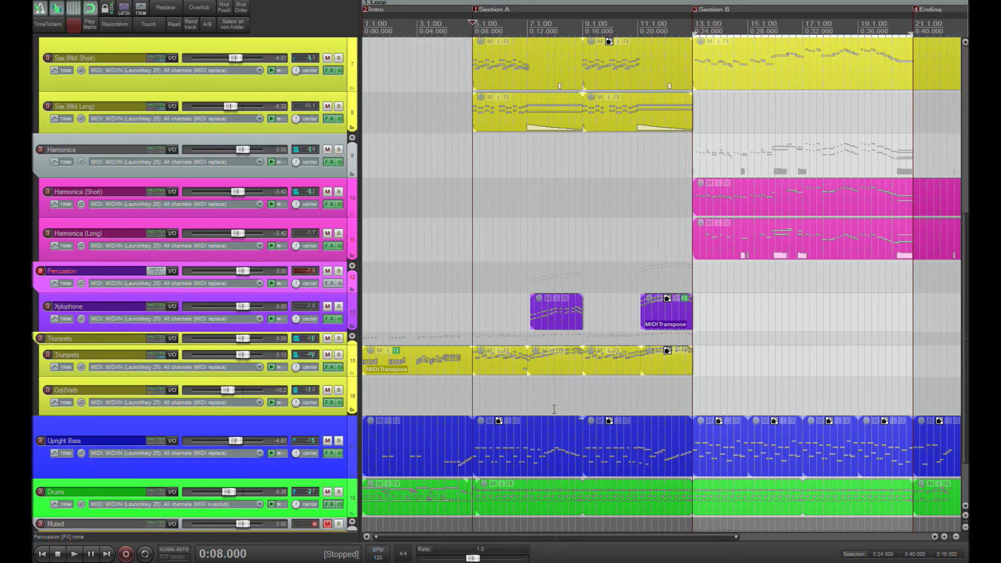
click(511, 316)
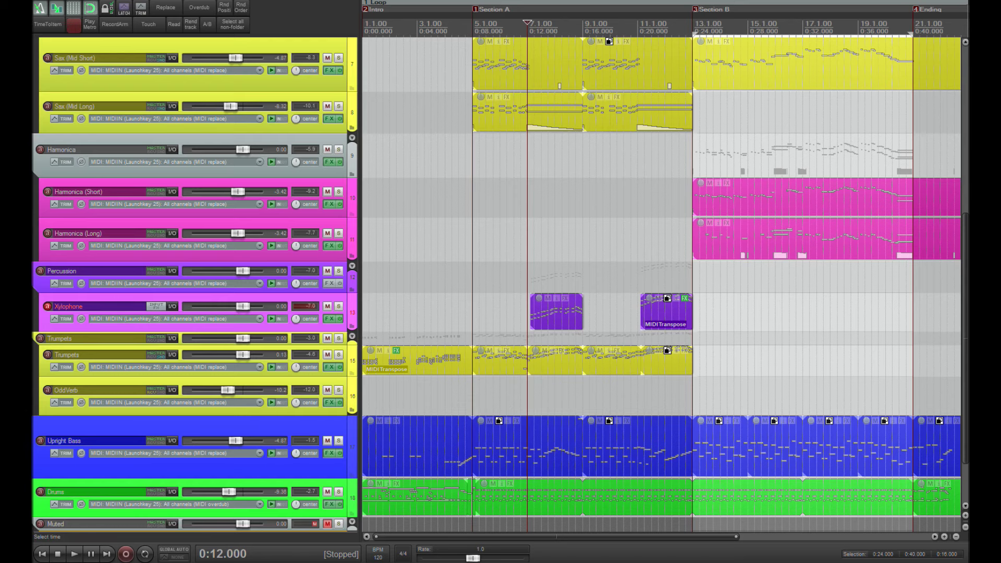
- Move the OddVerb track from the muted Piano Outline folder to directly below Piano Treble, and enlarge its height
scroll(965, 365, down, 1)
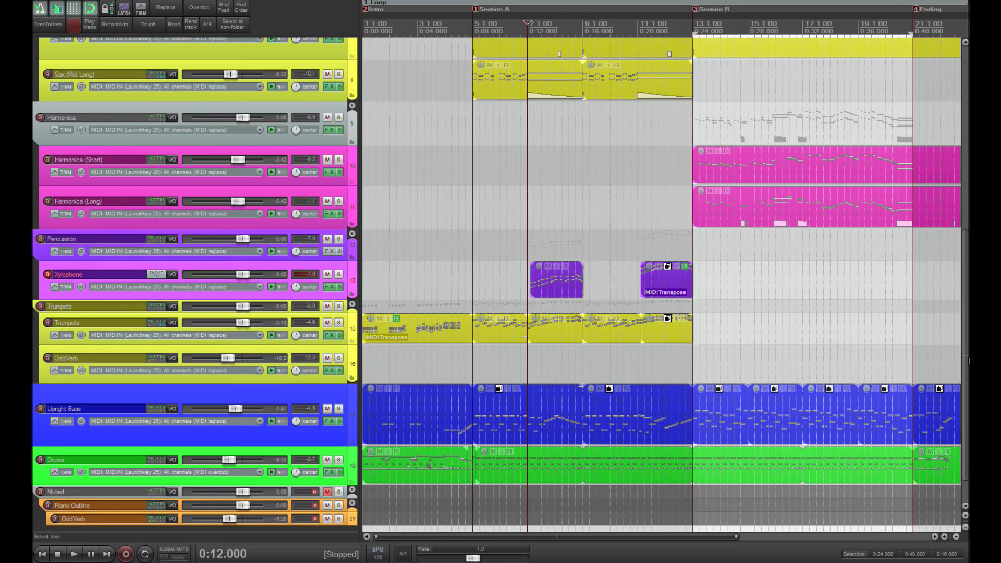
scroll(199, 444, down, 1)
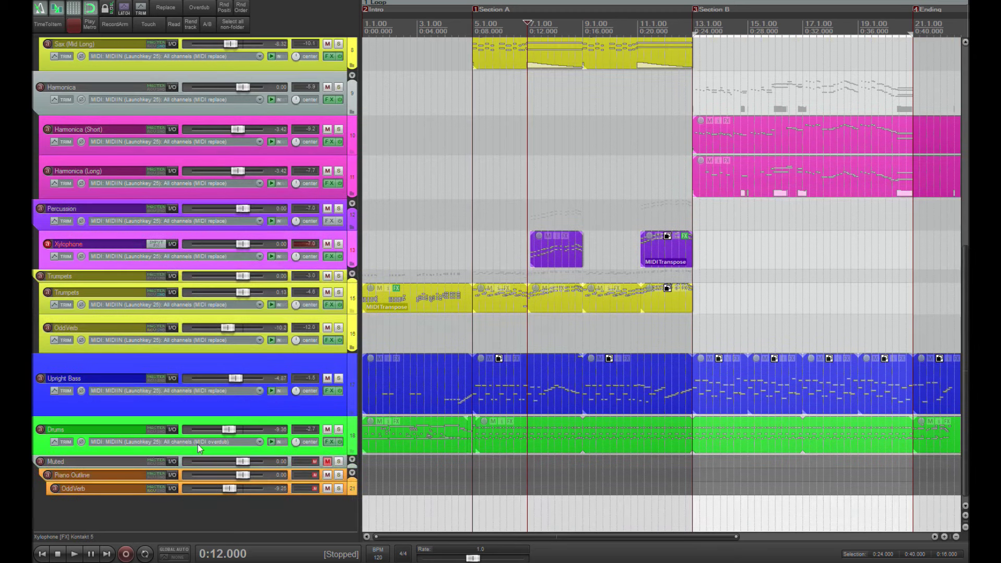
click(103, 489)
scroll(103, 489, up, 4)
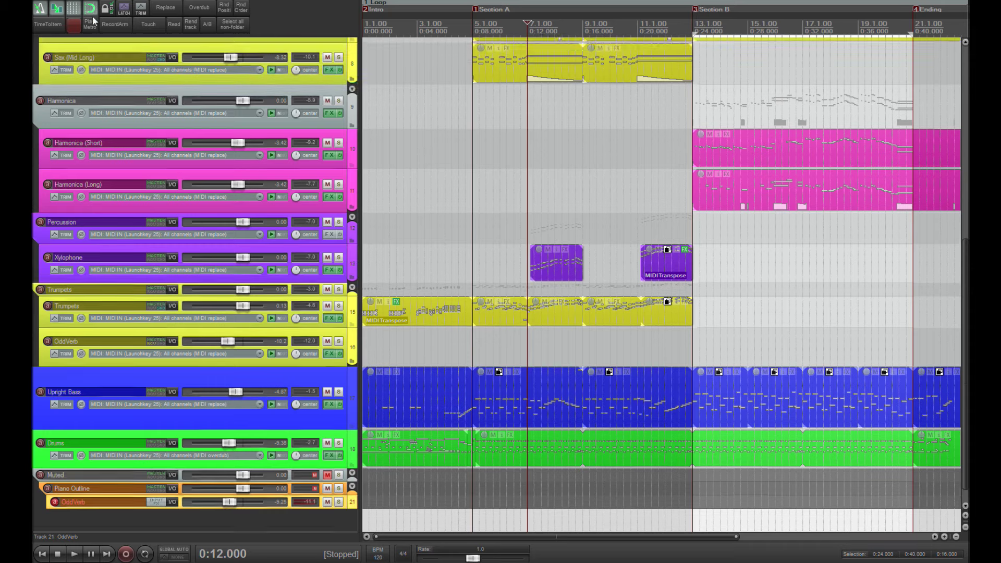
scroll(89, 189, up, 7)
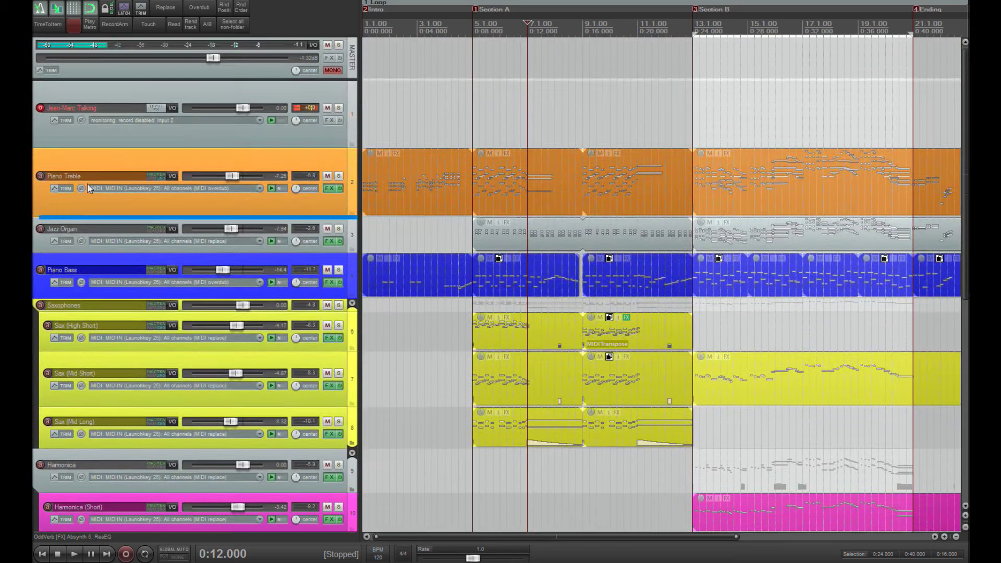
drag(88, 189, 89, 189)
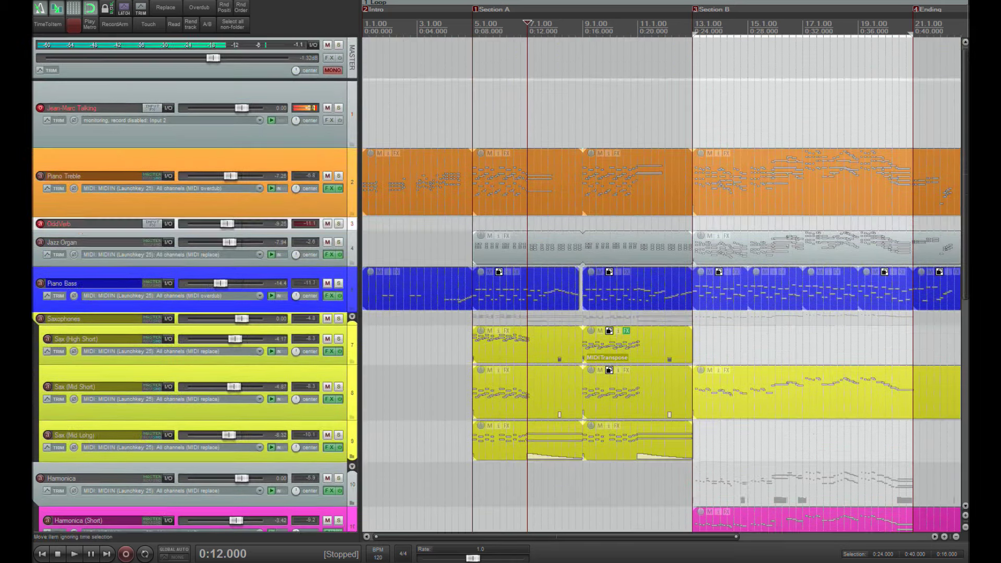
drag(294, 231, 292, 259)
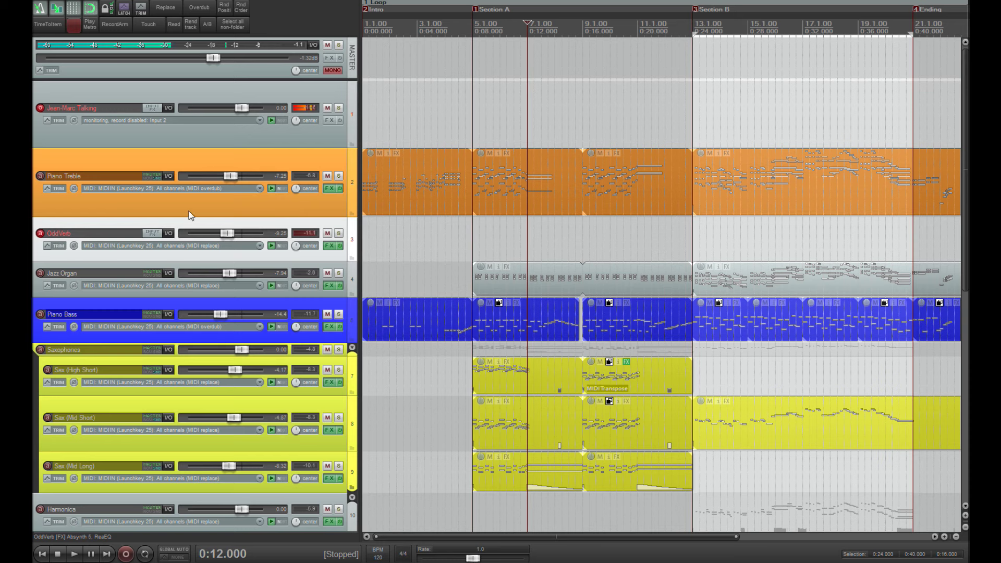
- Examine Piano Treble's routing, its send to the OddVerb track and the list of send destinations, and close the routing window
click(170, 177)
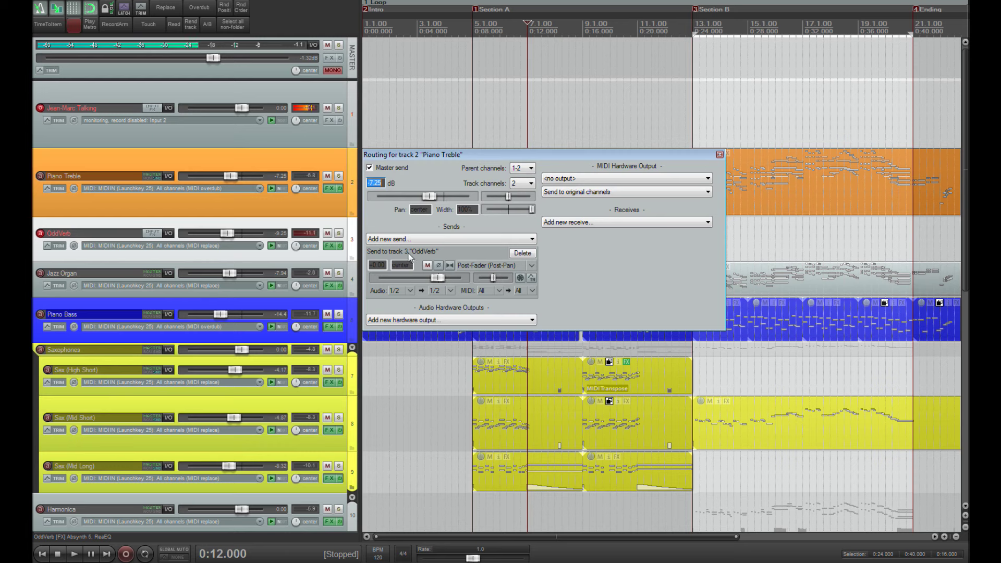
drag(683, 152, 606, 173)
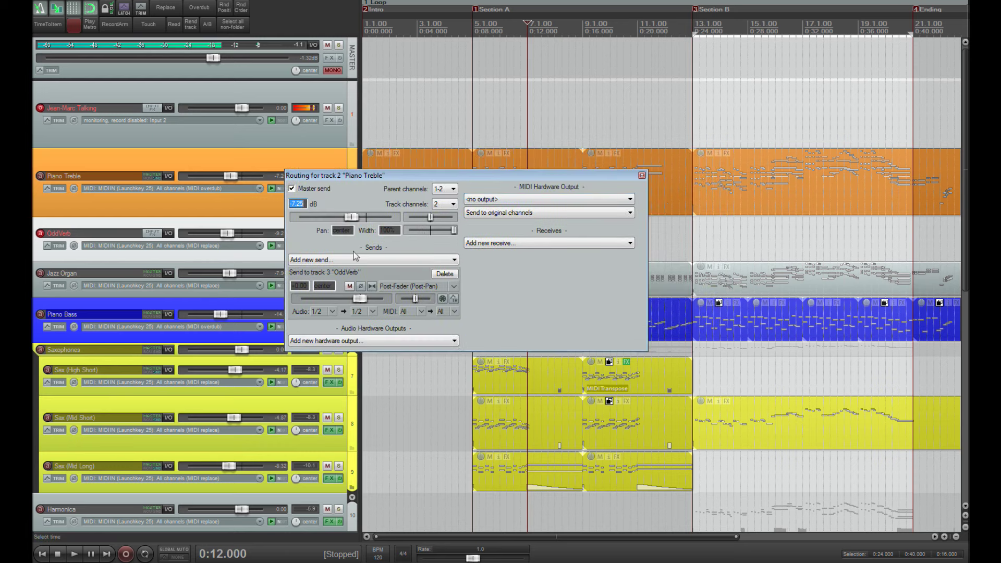
drag(418, 180, 479, 229)
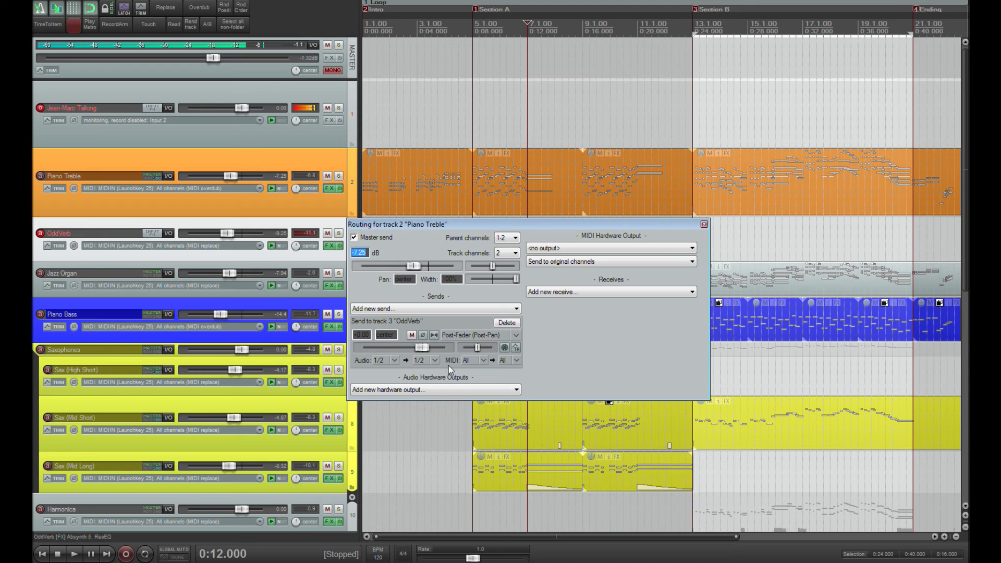
click(411, 308)
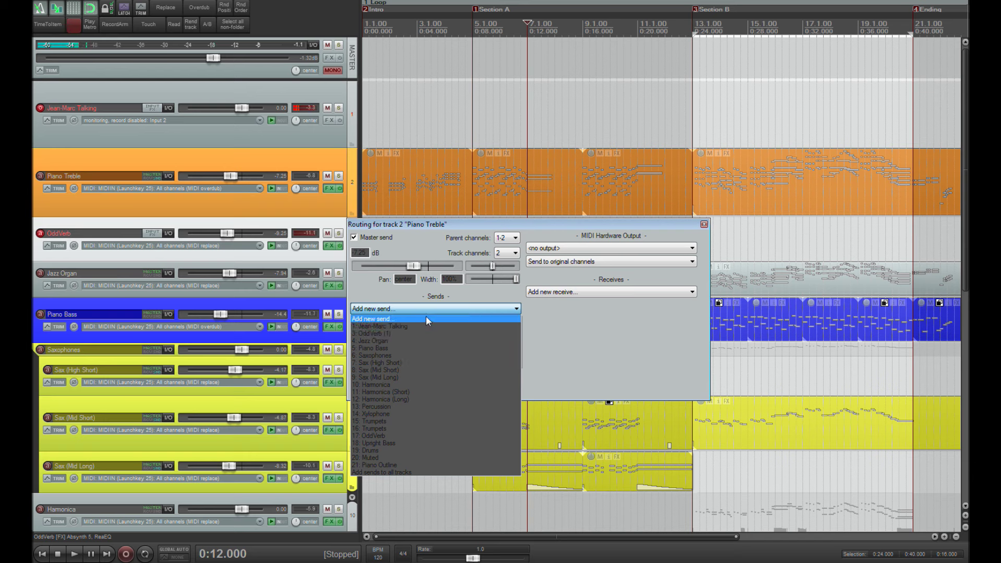
click(423, 333)
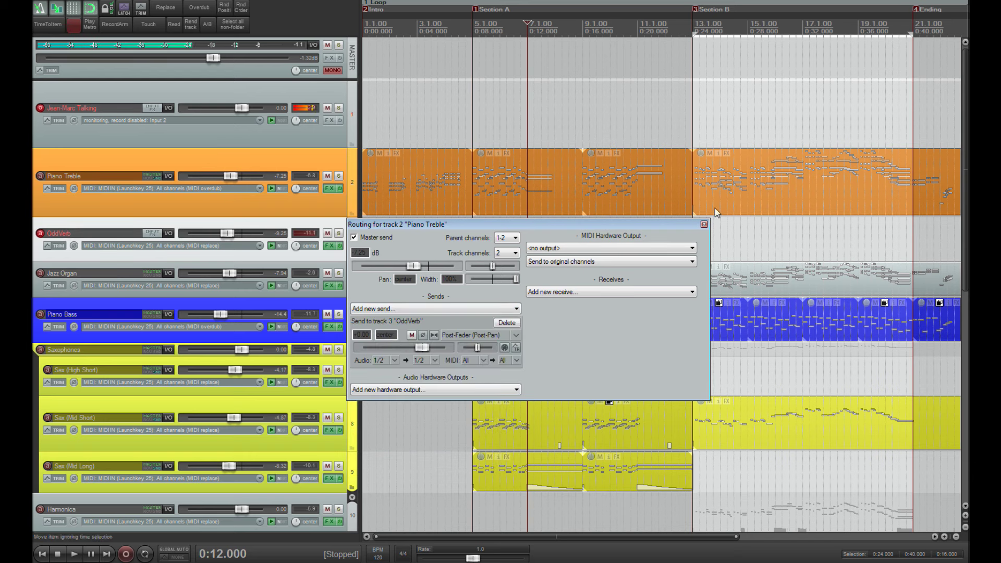
click(704, 224)
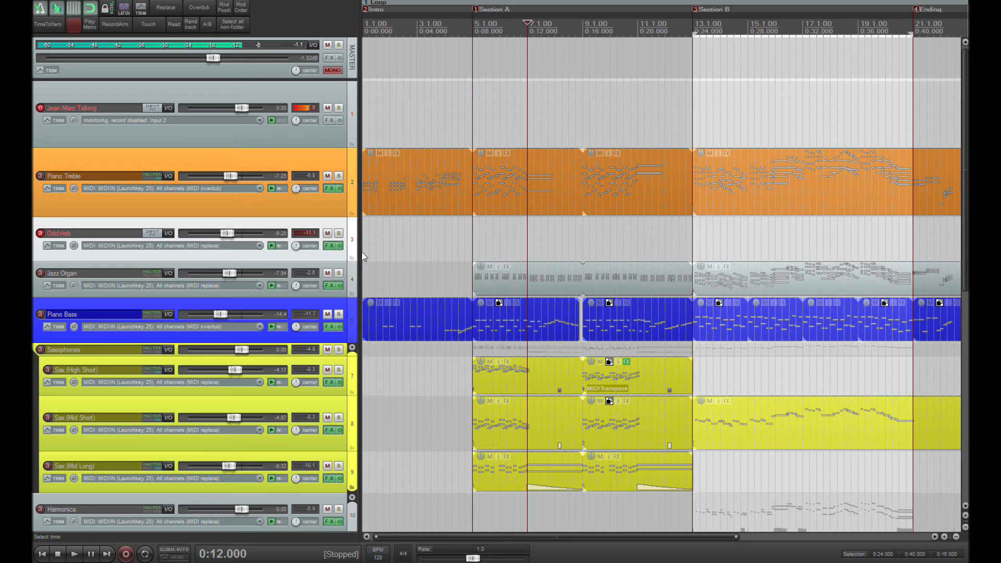
- Mute the OddVerb track, return to the project start, and solo Piano Treble together with the talking track
click(328, 234)
key(Home)
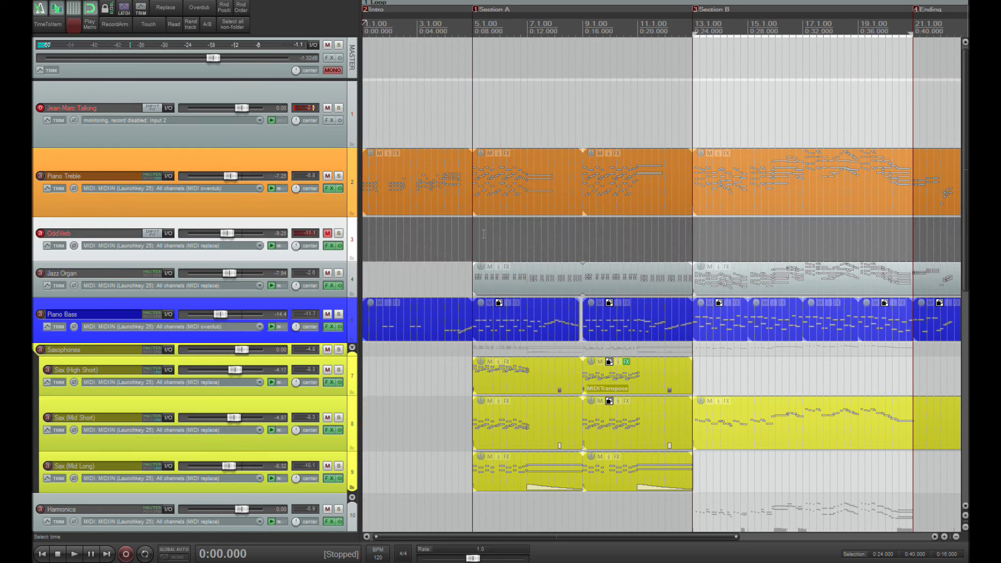
key(space)
key(space)
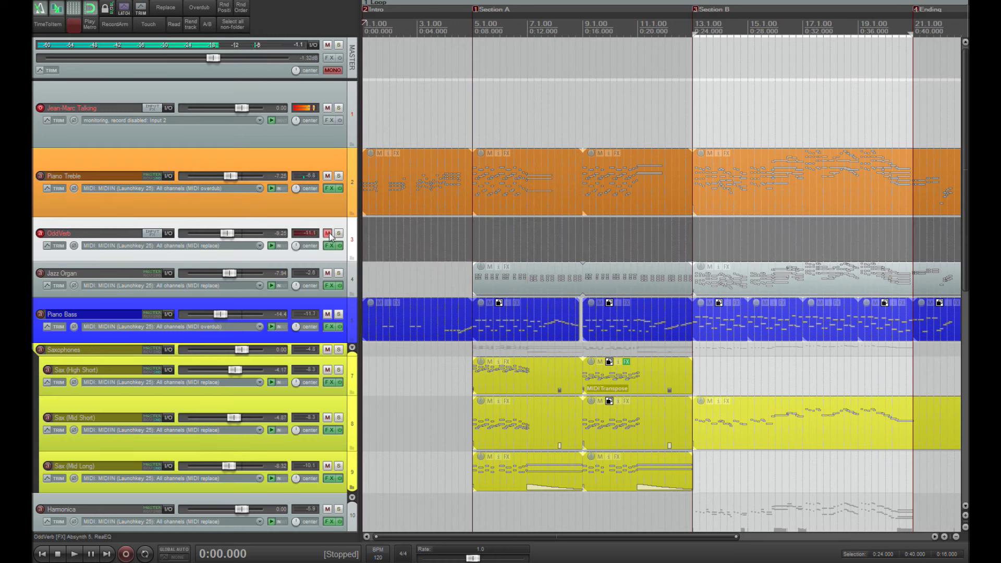
click(338, 176)
click(338, 108)
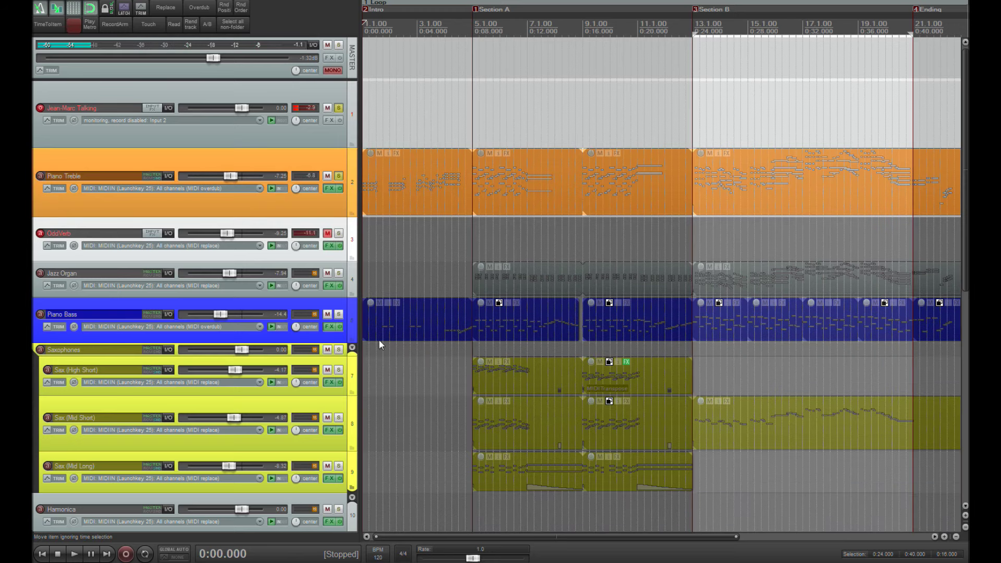
- Listen to the soloed Piano Treble without OddVerb, first from the start and again from Section B at 0:24
key(space)
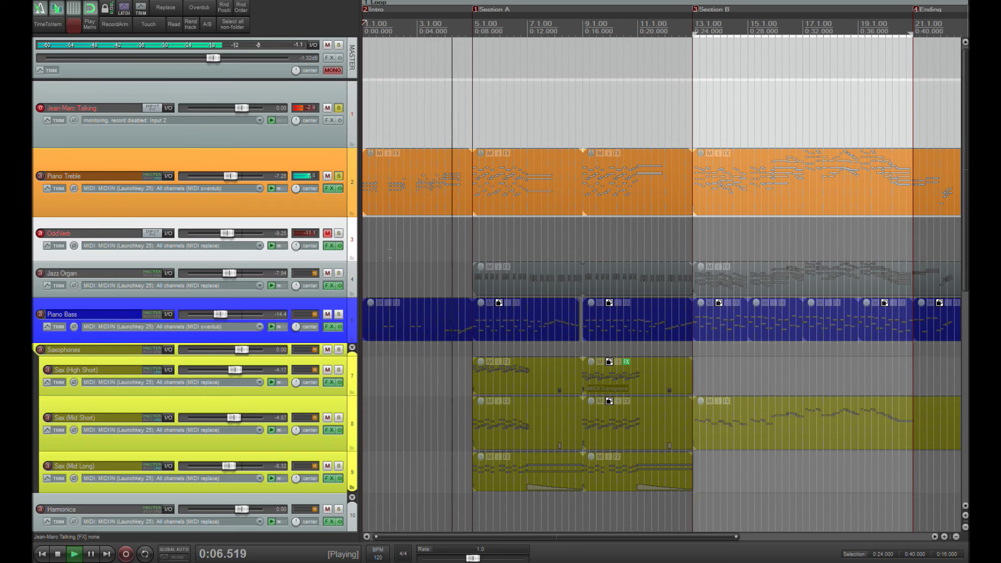
key(space)
click(689, 141)
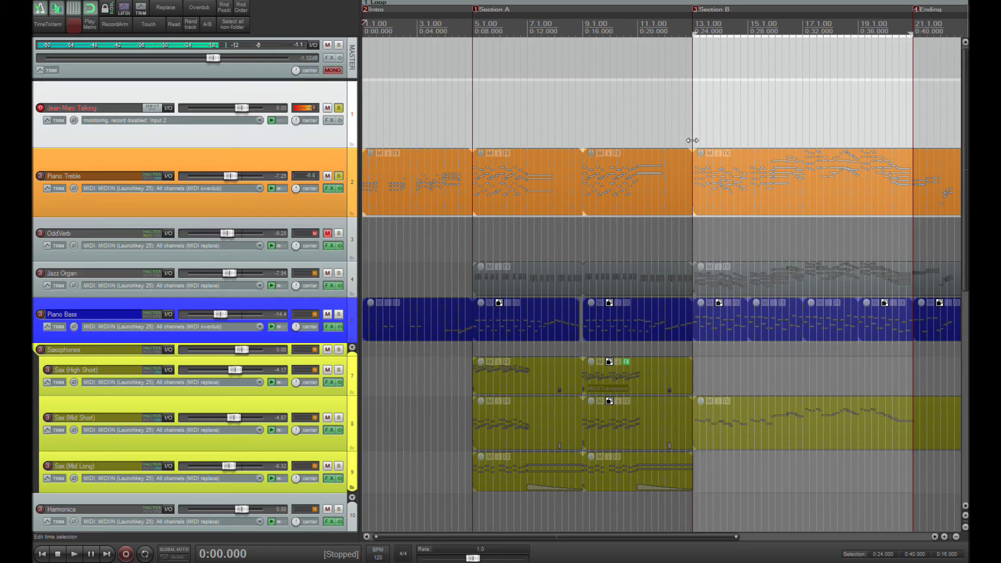
key(space)
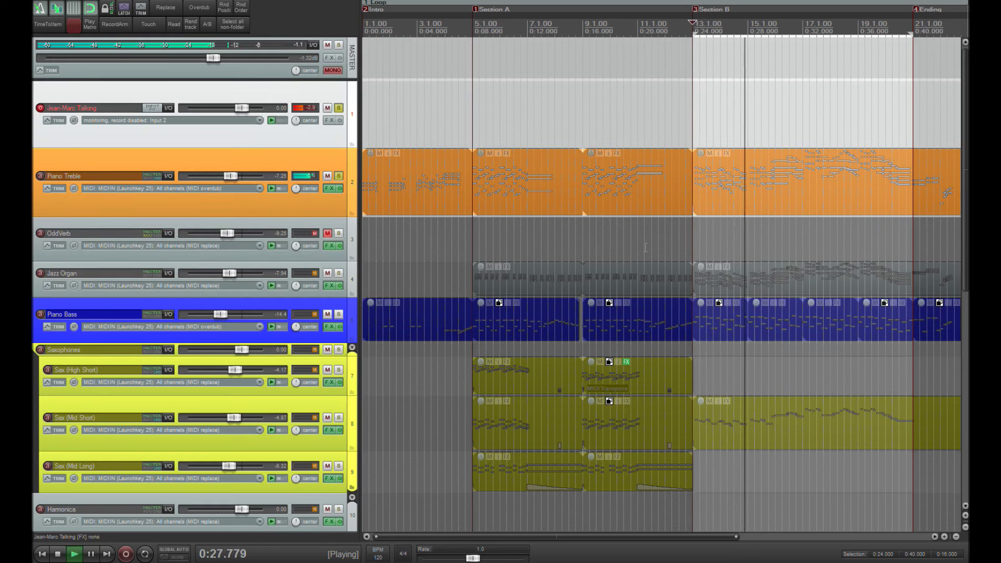
key(space)
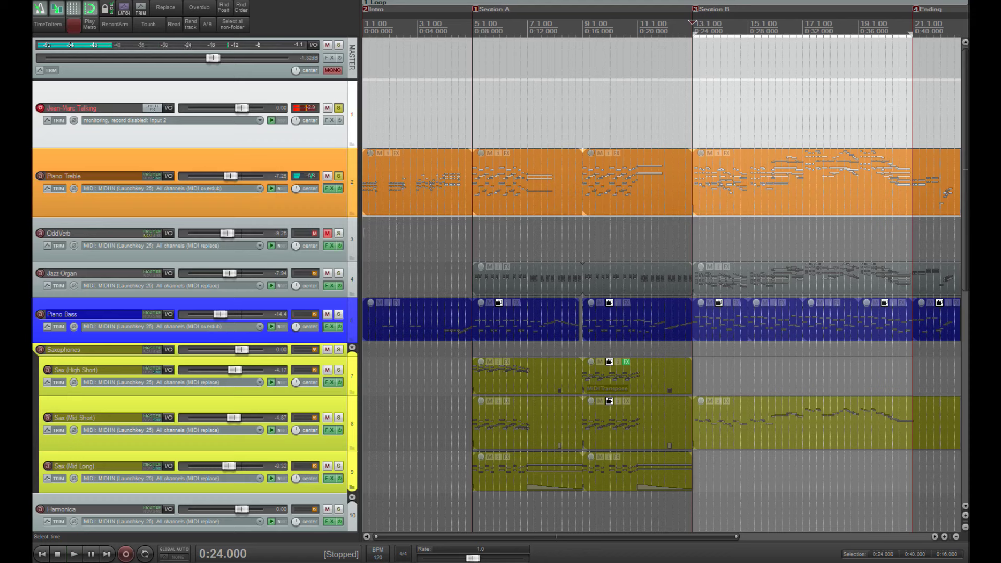
- Unmute OddVerb and solo it alongside Piano Treble, and listen to the intro from 0:00
click(328, 233)
click(341, 241)
key(Home)
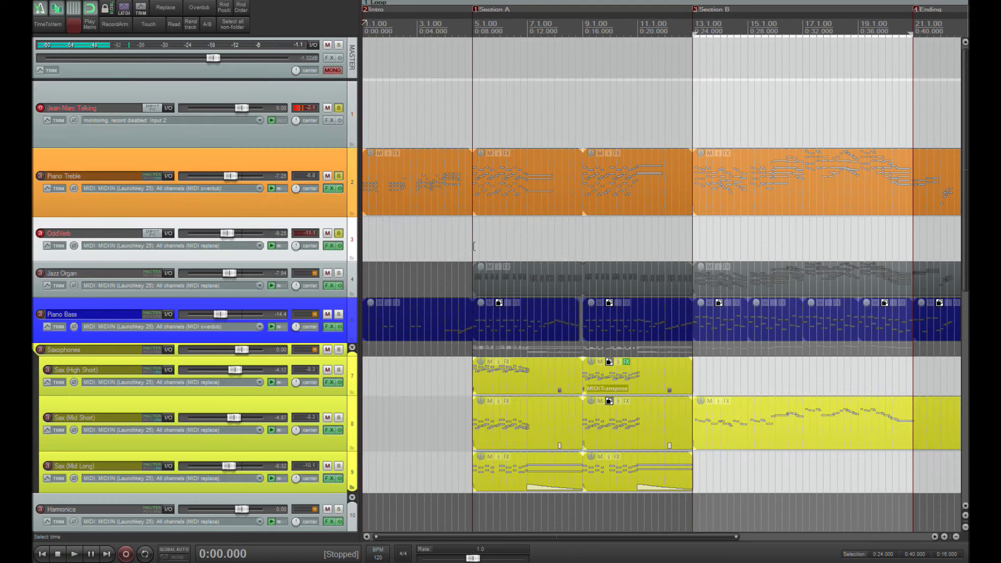
key(space)
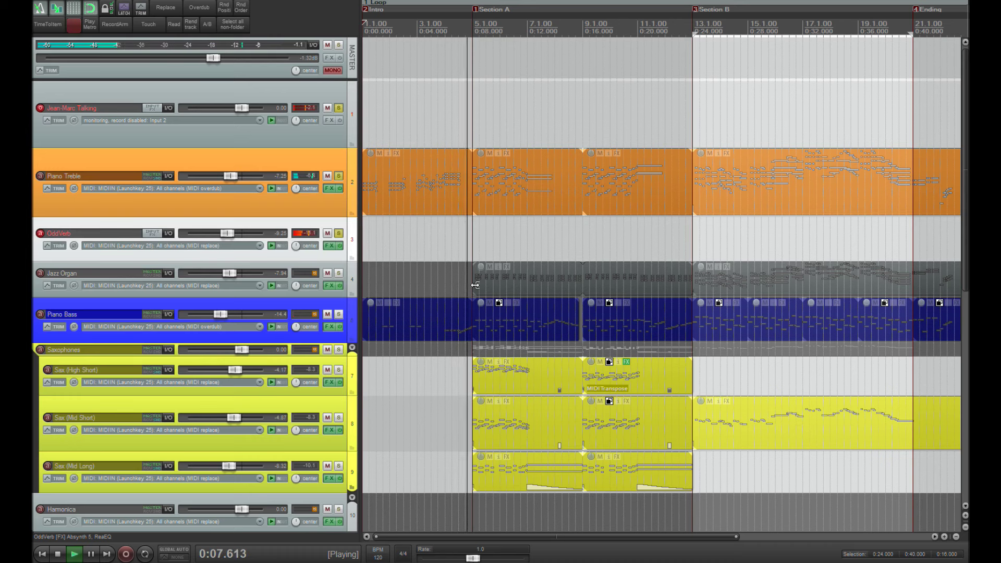
key(space)
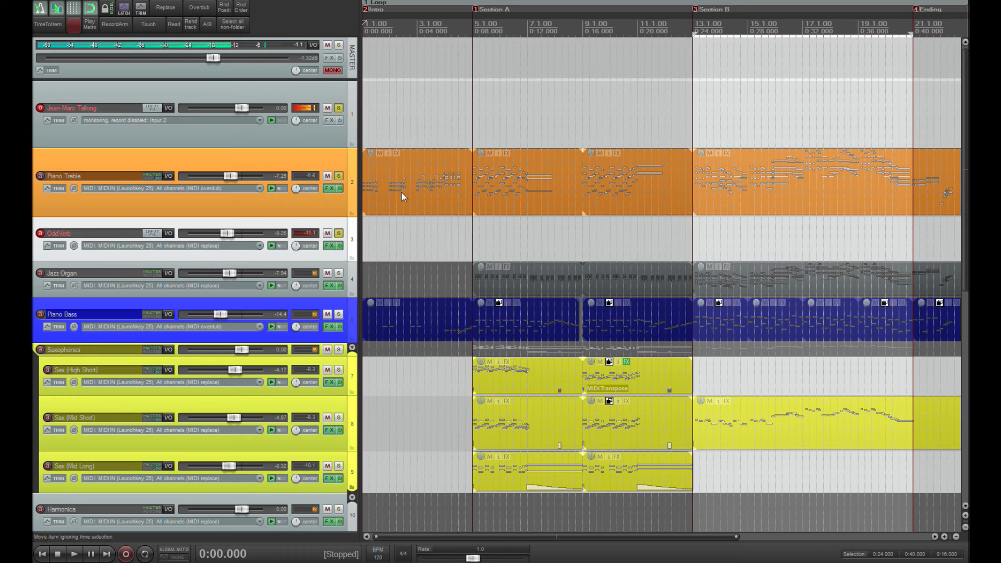
- Play Section B from 0:24 with OddVerb's volume raised to +0.13 dB, and lower it to about -12.1 dB
click(693, 134)
key(space)
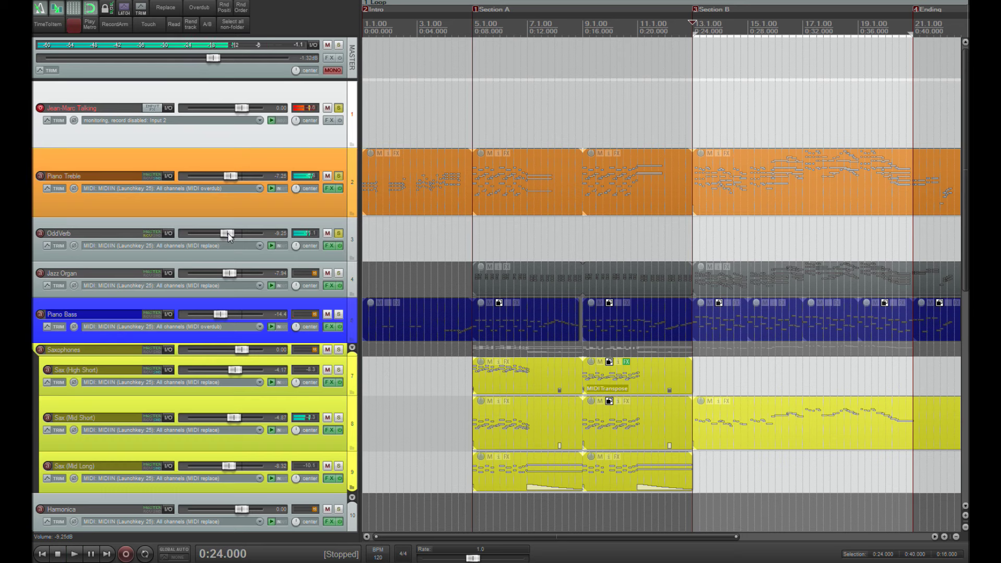
drag(228, 236, 244, 237)
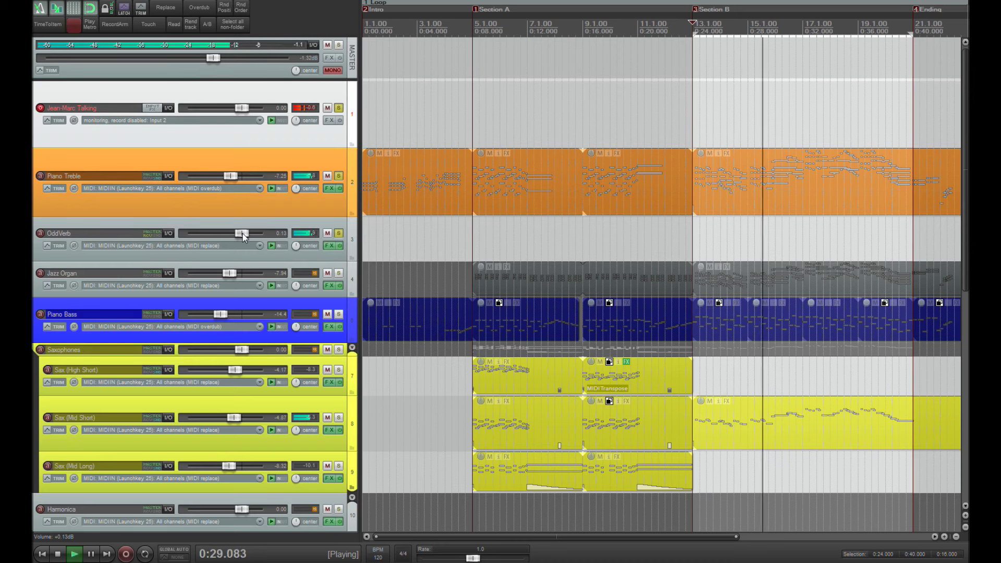
key(space)
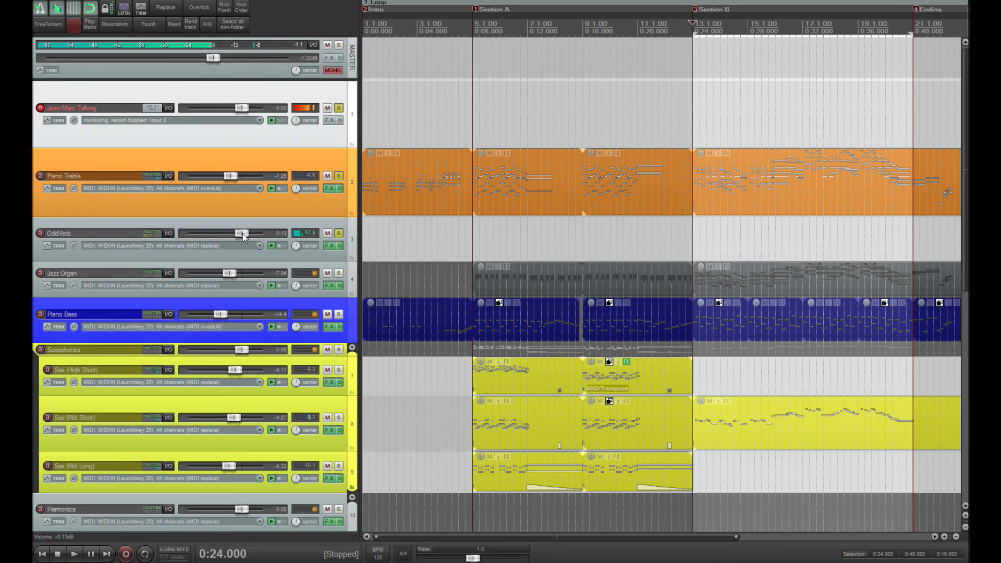
drag(242, 233, 230, 232)
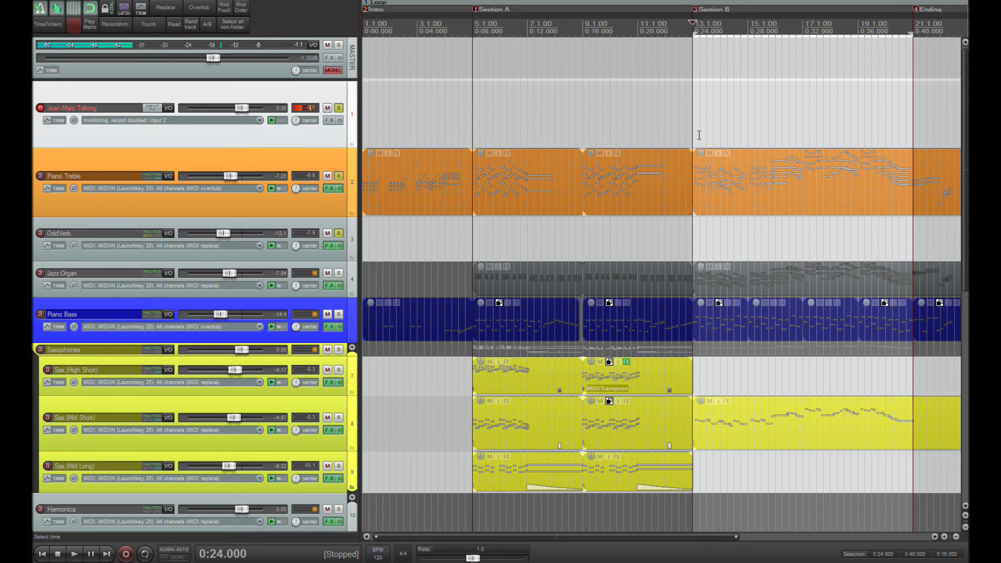
- Select the entire Loop region from 0:00 to 0:44 and fit the full arrangement in view
scroll(960, 324, down, 10)
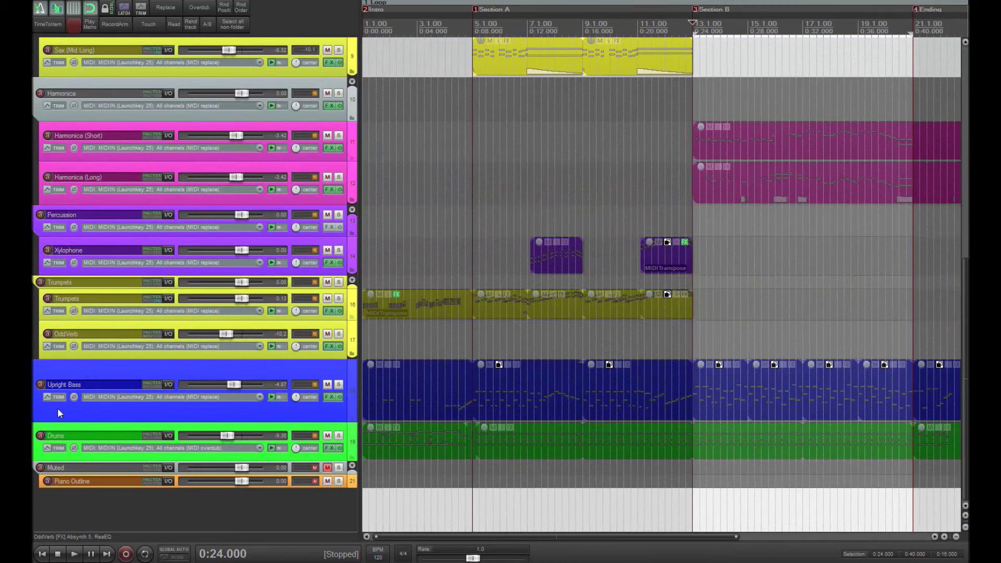
scroll(529, 153, up, 10)
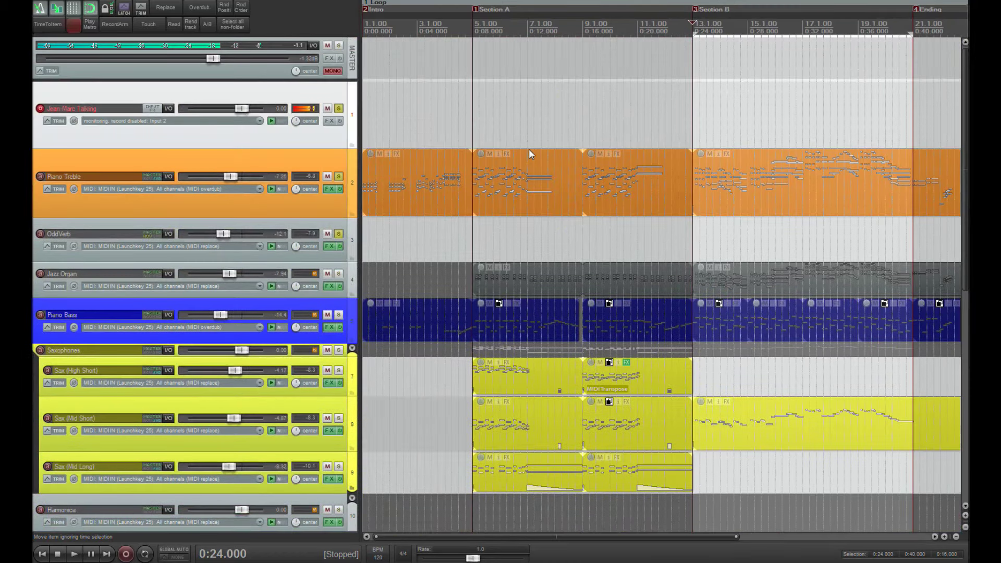
double_click(656, 6)
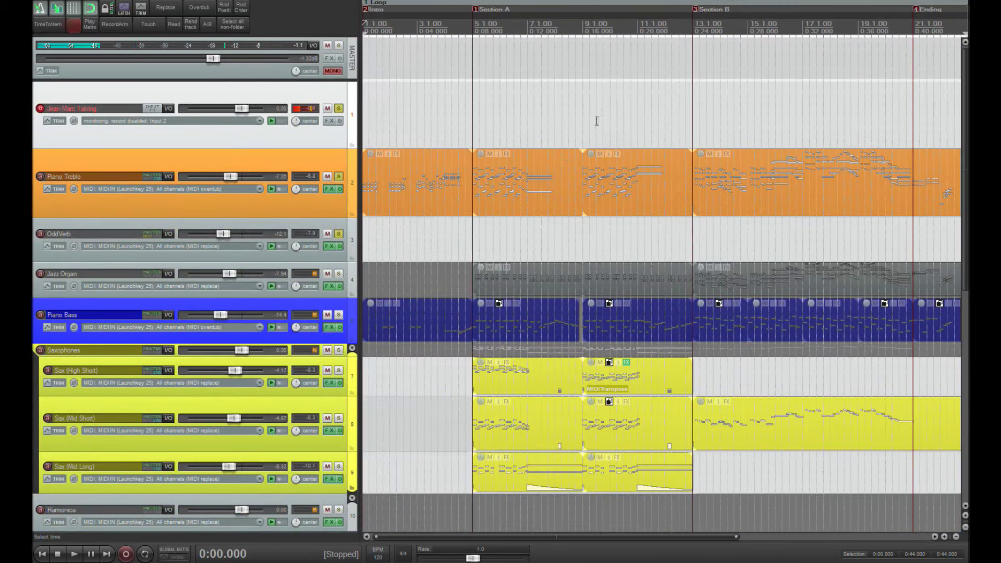
scroll(597, 120, down, 2)
scroll(553, 220, up, 1)
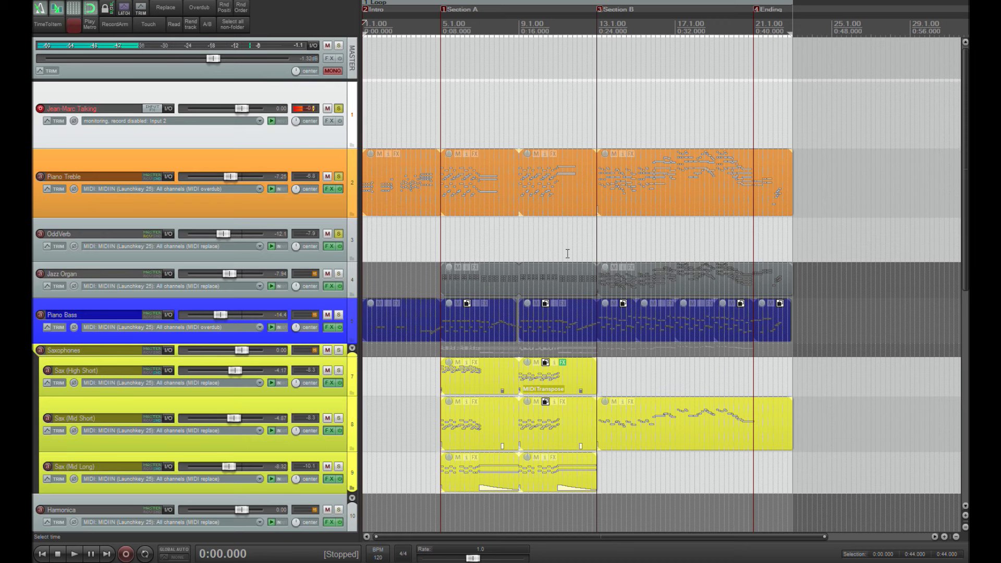
- Mark the OddVerb passages at 0:12–0:16, 0:20–0:24, 0:42–0:43 and 0:43–0:44, and reselect the entire loop
drag(480, 233, 519, 239)
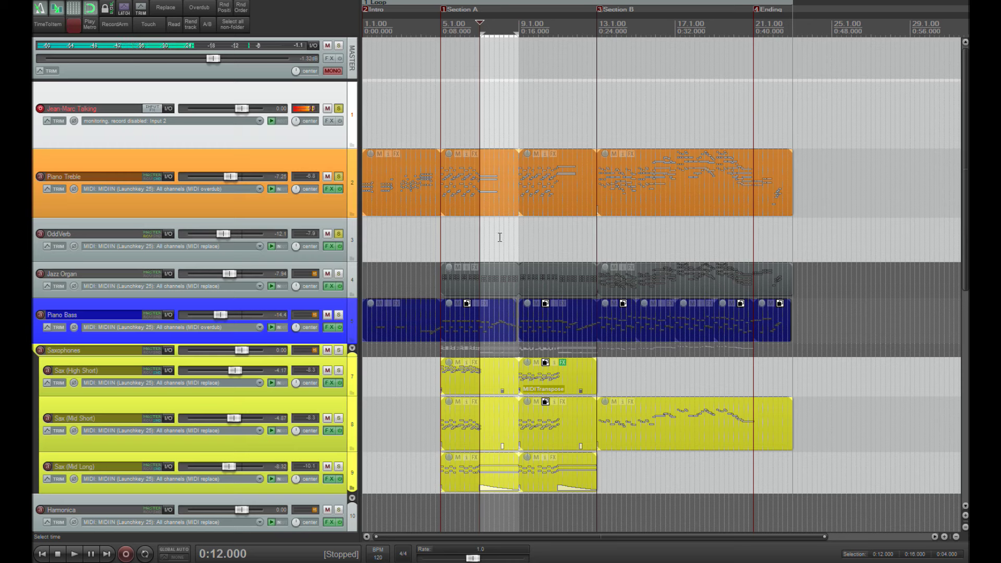
mouse_move(555, 234)
mouse_down()
mouse_move(599, 231)
mouse_move(556, 239)
mouse_up()
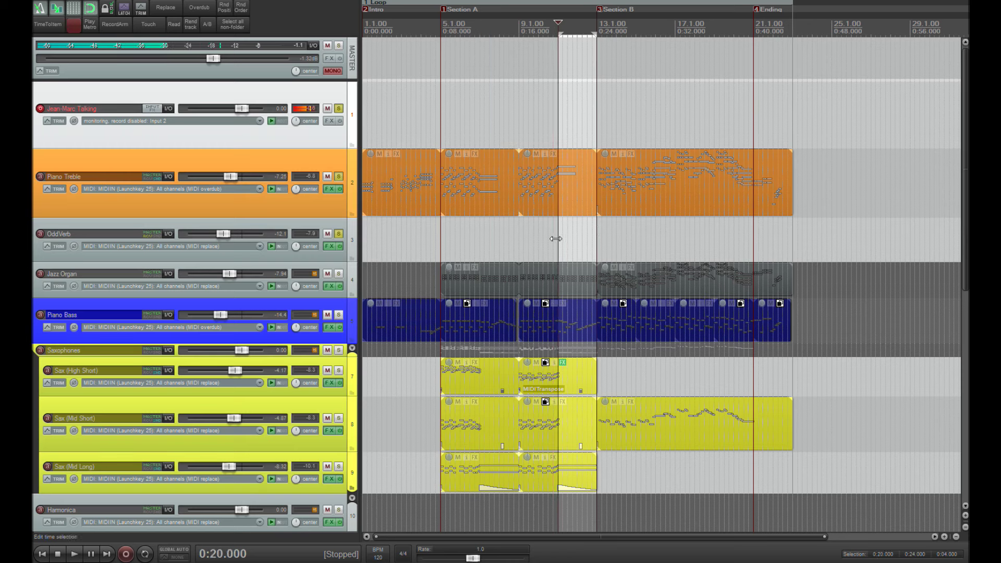
click(768, 237)
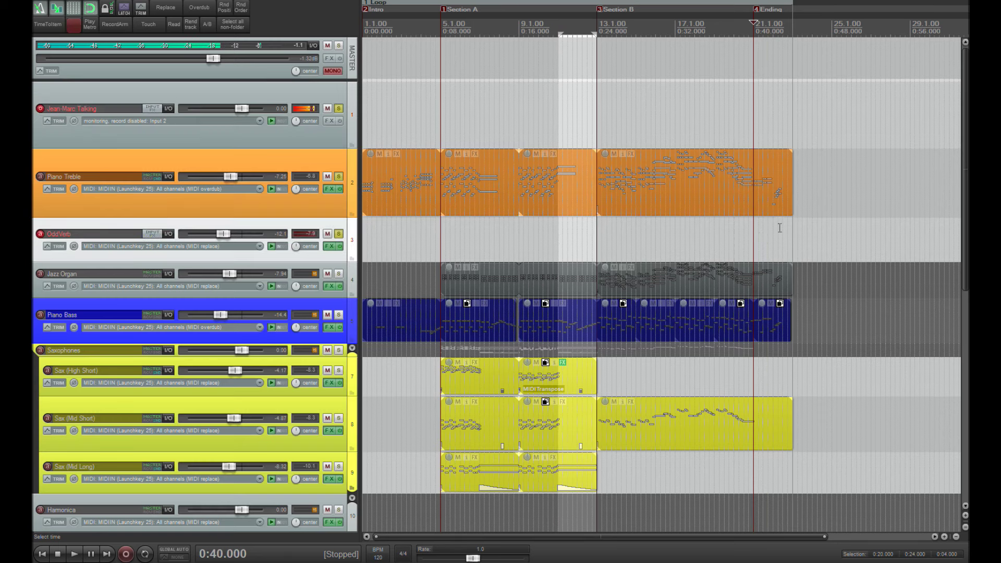
drag(774, 229, 786, 227)
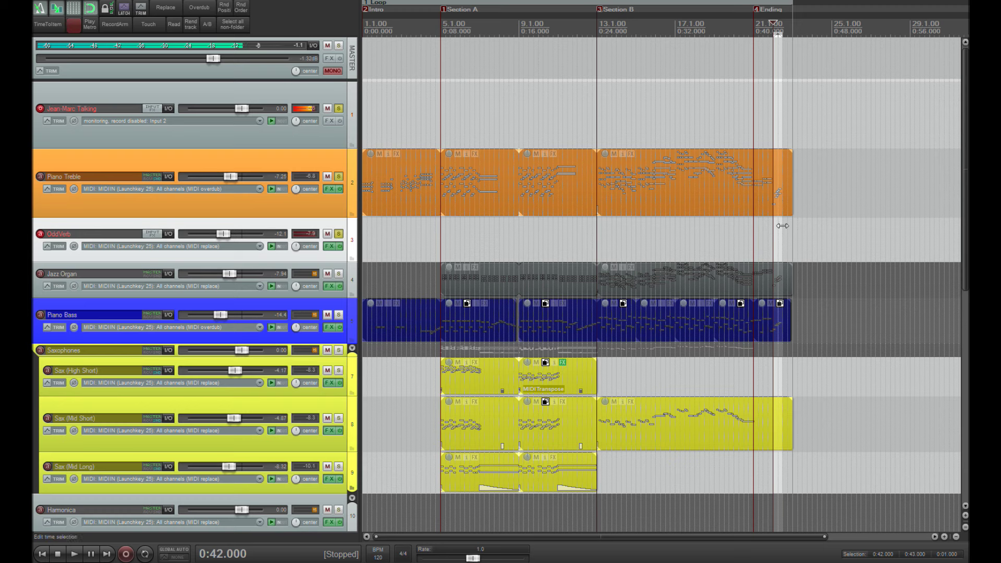
drag(782, 225, 793, 226)
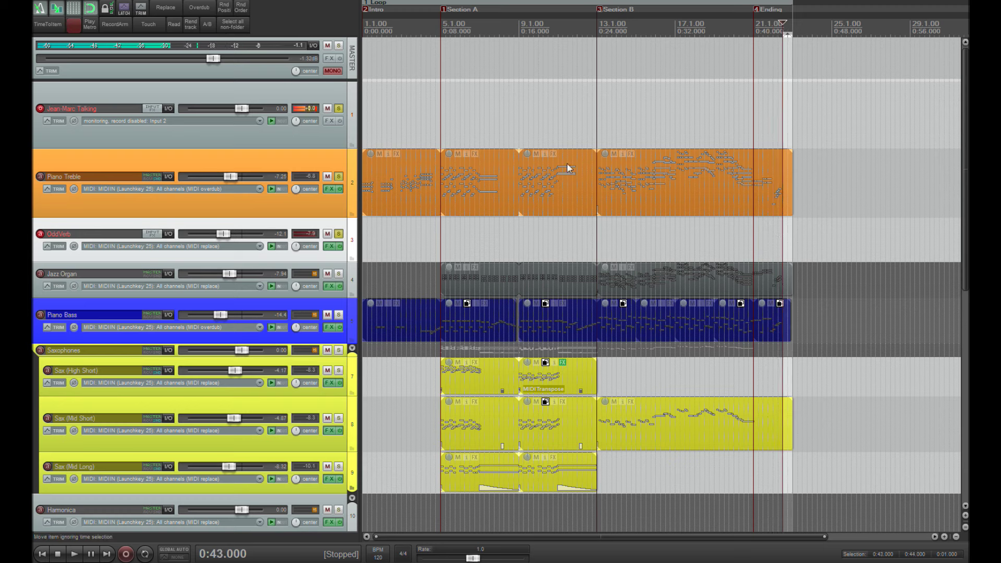
click(449, 3)
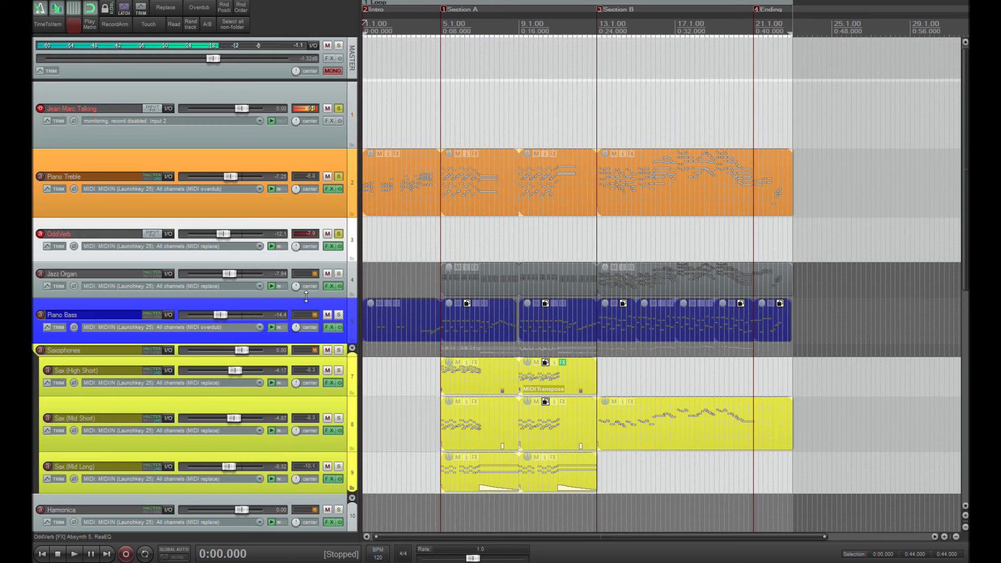
- Clear the solo on every track, and lower OddVerb's volume to -13.9 dB during playback from the start
click(339, 234)
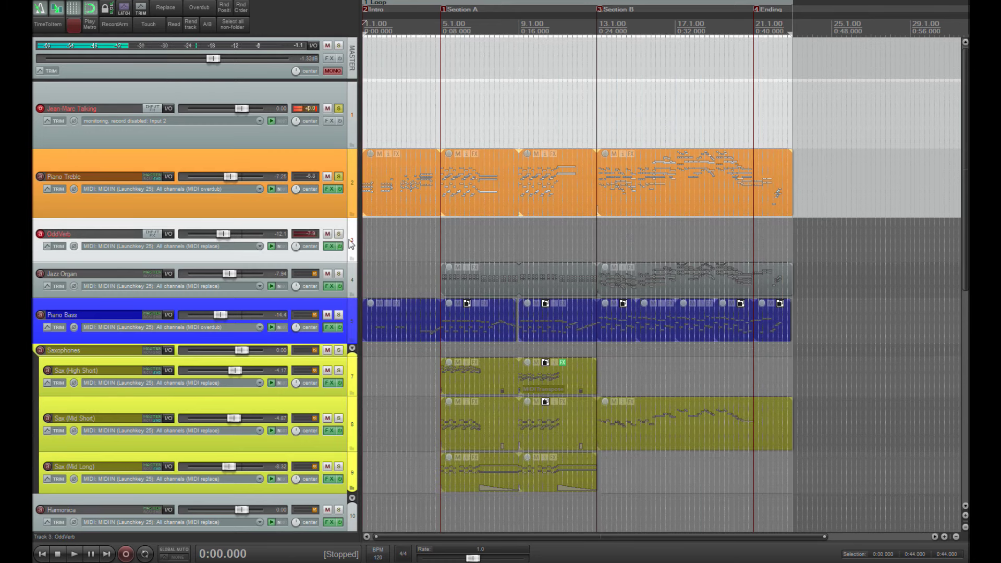
key(alt+F6)
key(space)
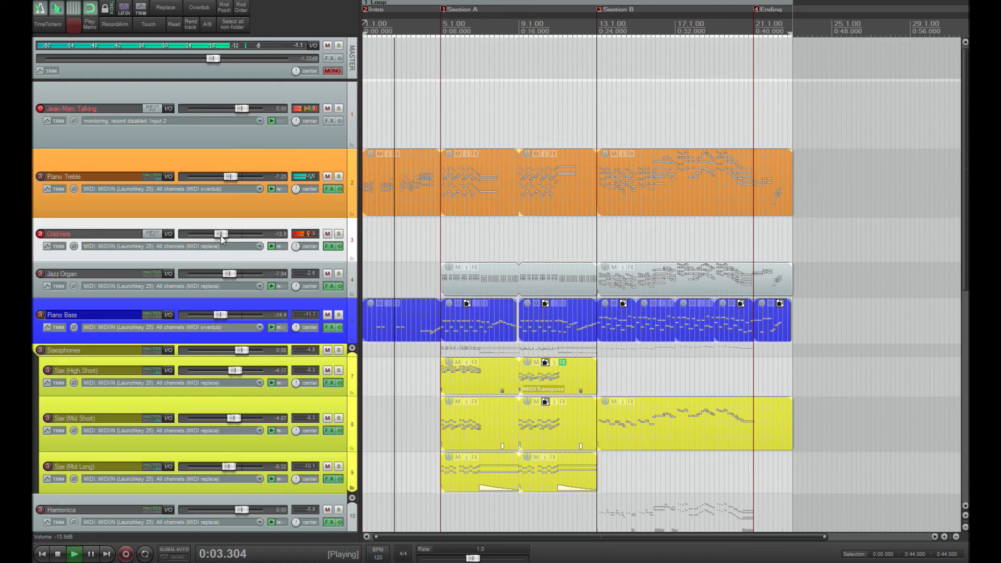
- Listen to the full arrangement through to its ending while checking the saxophone, harmonica, xylophone and trumpet tracks, and stop playback
drag(967, 177, 967, 256)
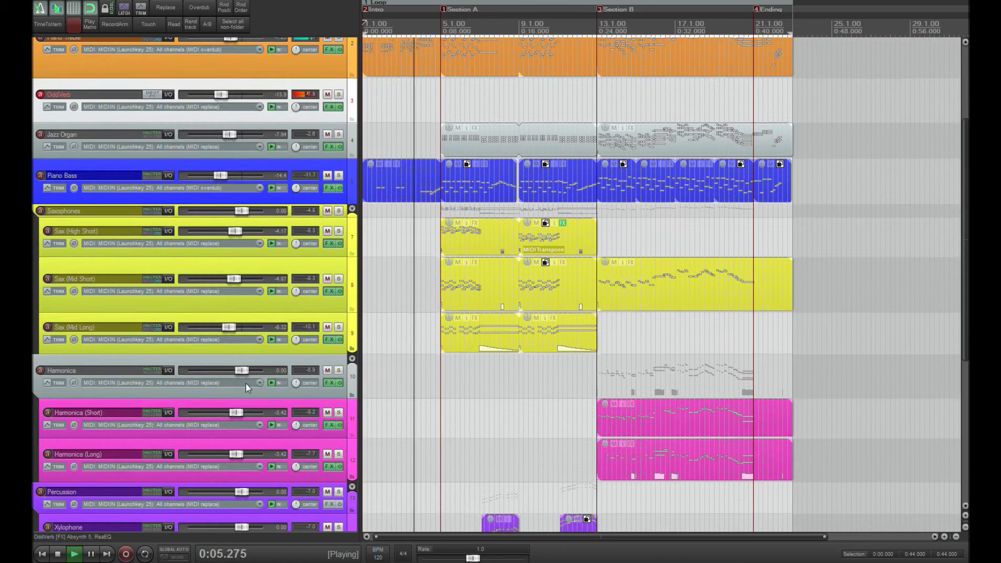
drag(968, 300, 969, 372)
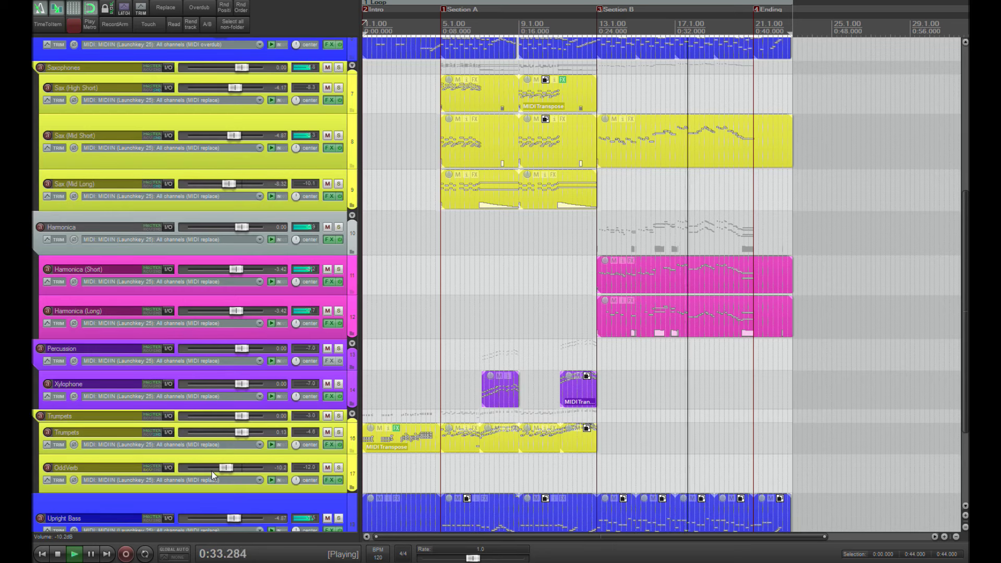
scroll(663, 284, up, 6)
scroll(663, 285, down, 4)
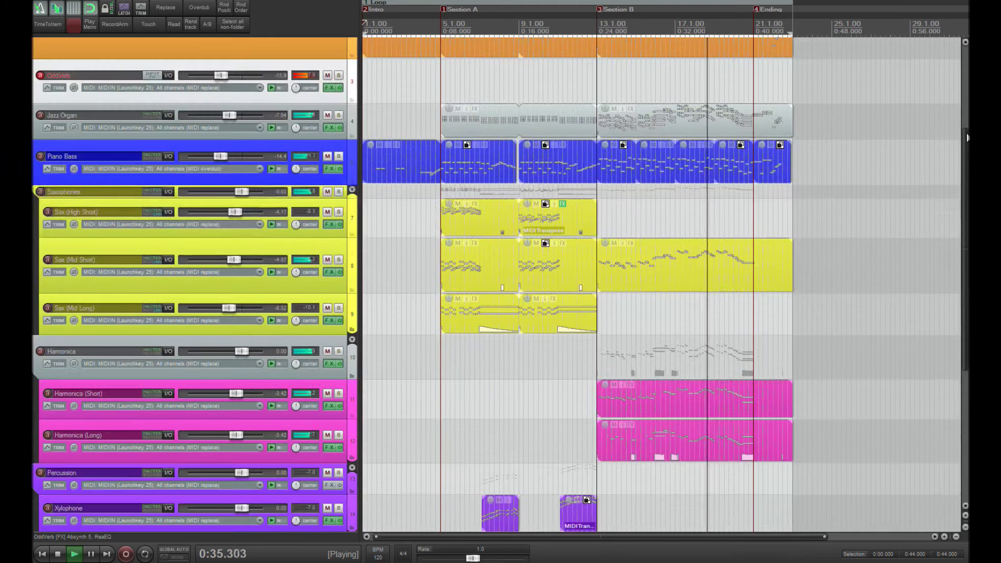
scroll(662, 284, down, 4)
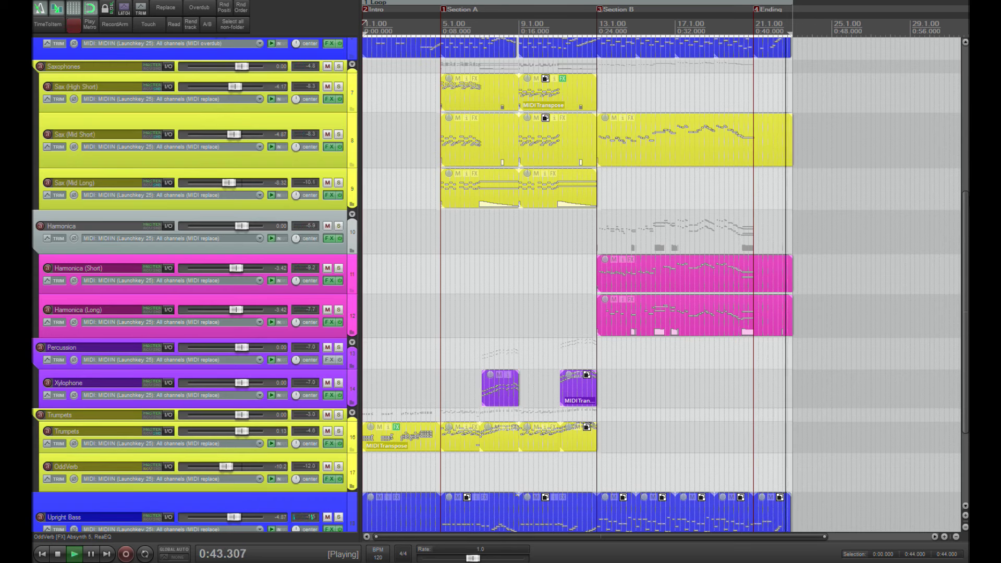
key(space)
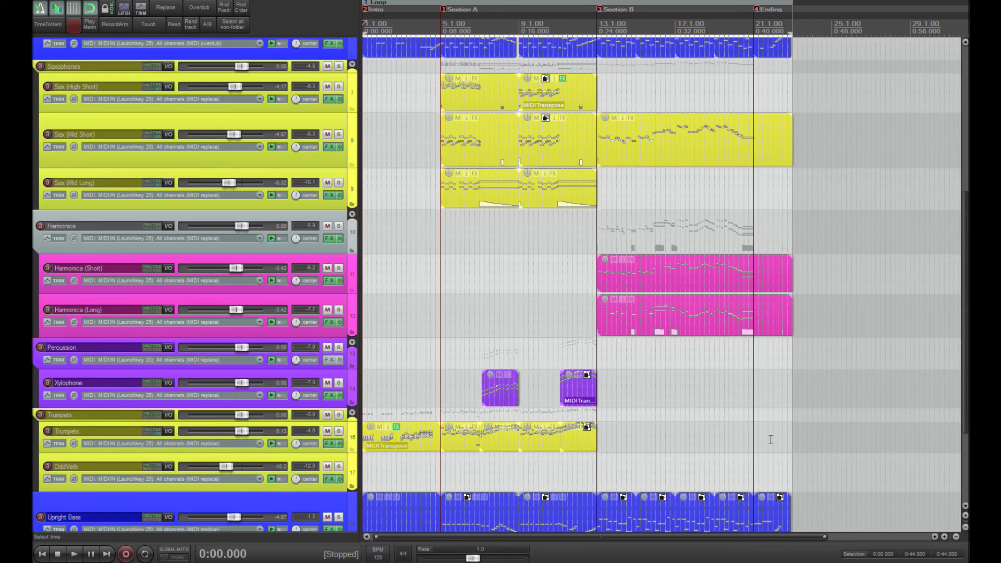
- Lower the master volume to about -11.4 dB, and play the full arrangement from 0:00
drag(967, 433, 966, 490)
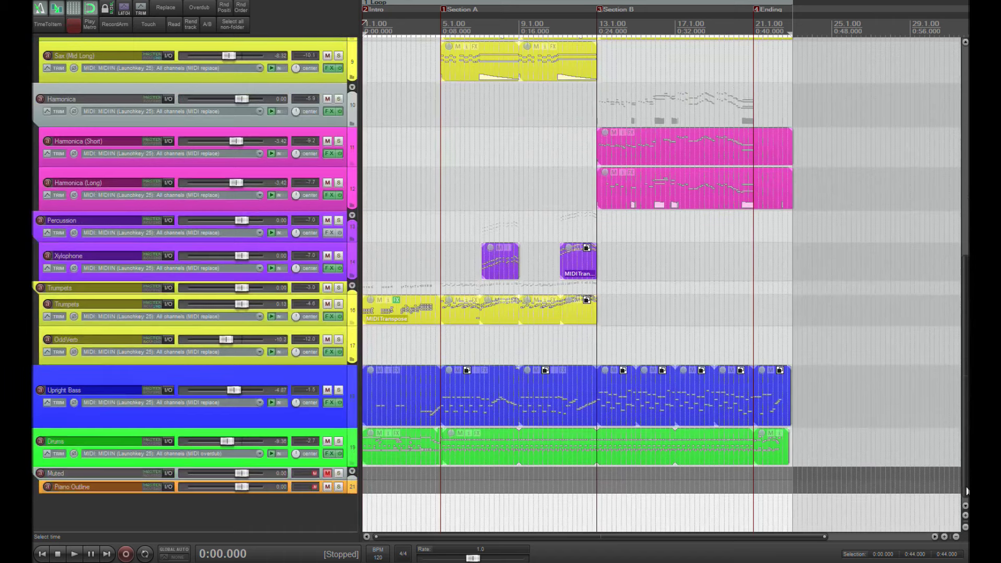
scroll(967, 490, up, 10)
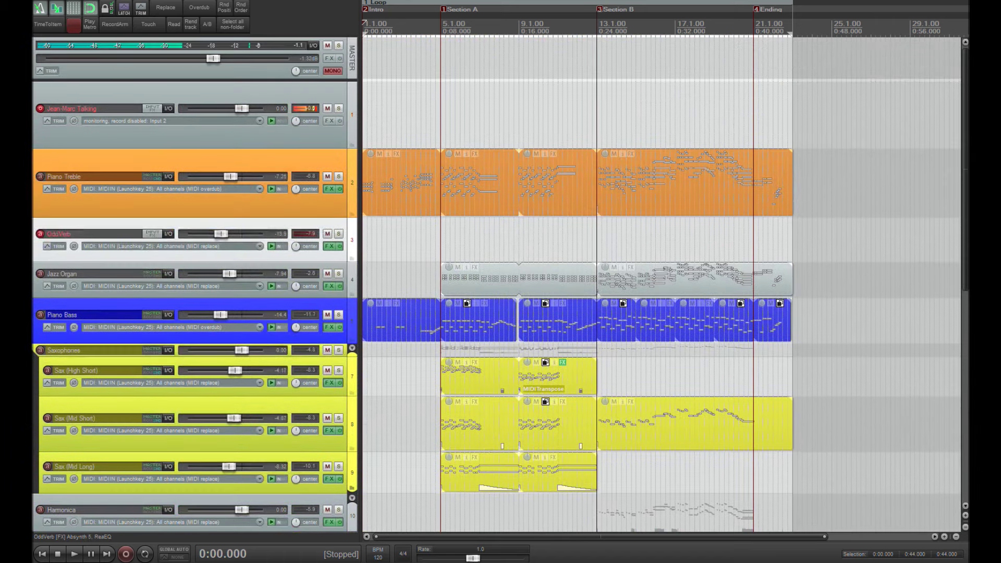
click(318, 110)
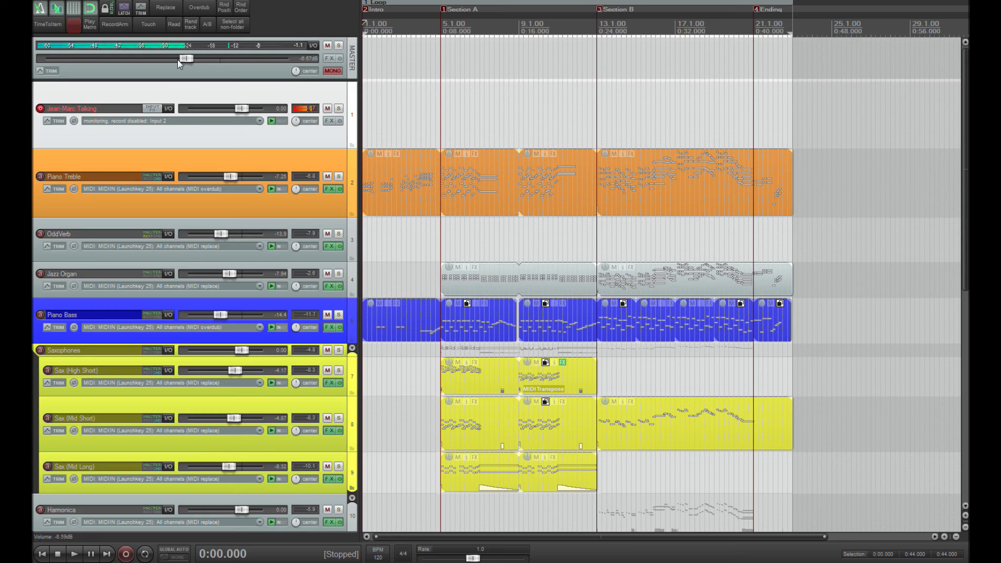
drag(178, 58, 156, 58)
key(space)
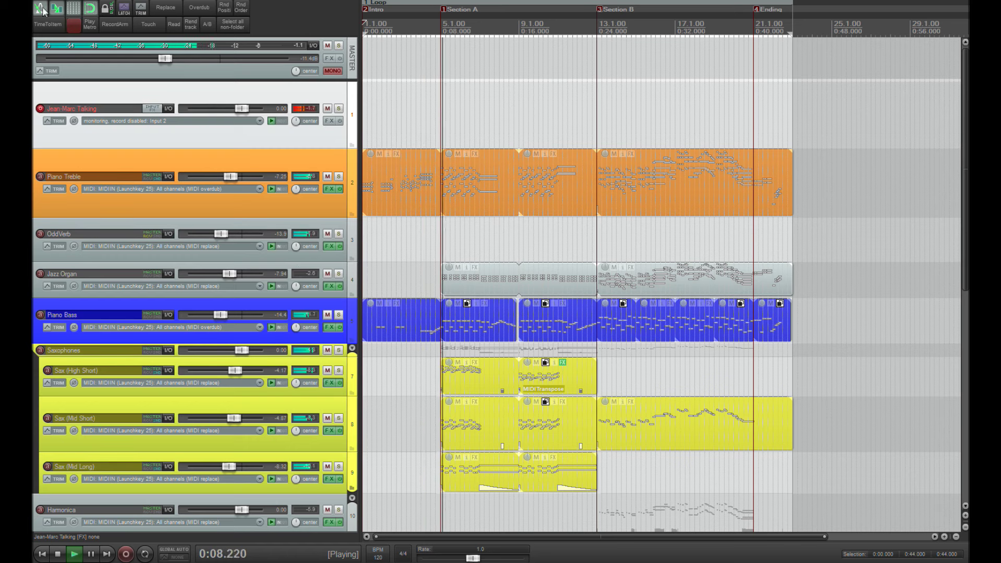
- Gradually lower the master volume to about -22.8 dB while the arrangement plays, and turn on loop repeat
drag(165, 59, 138, 60)
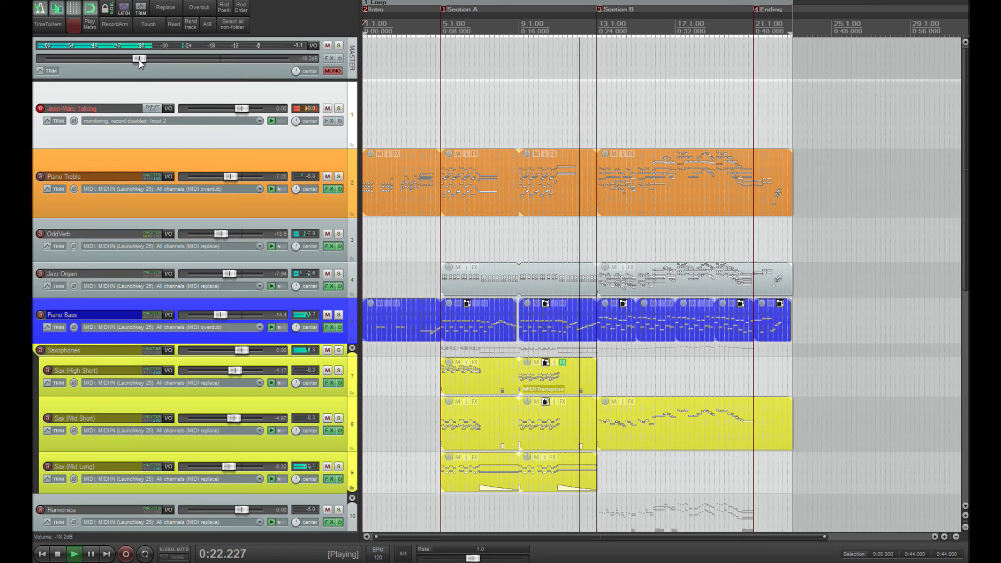
drag(139, 61, 130, 61)
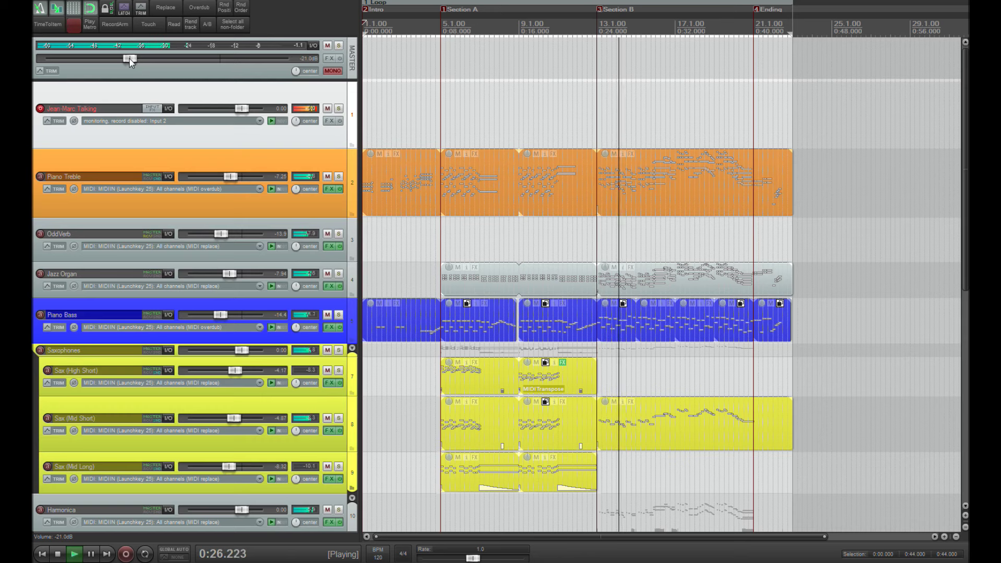
drag(130, 58, 125, 60)
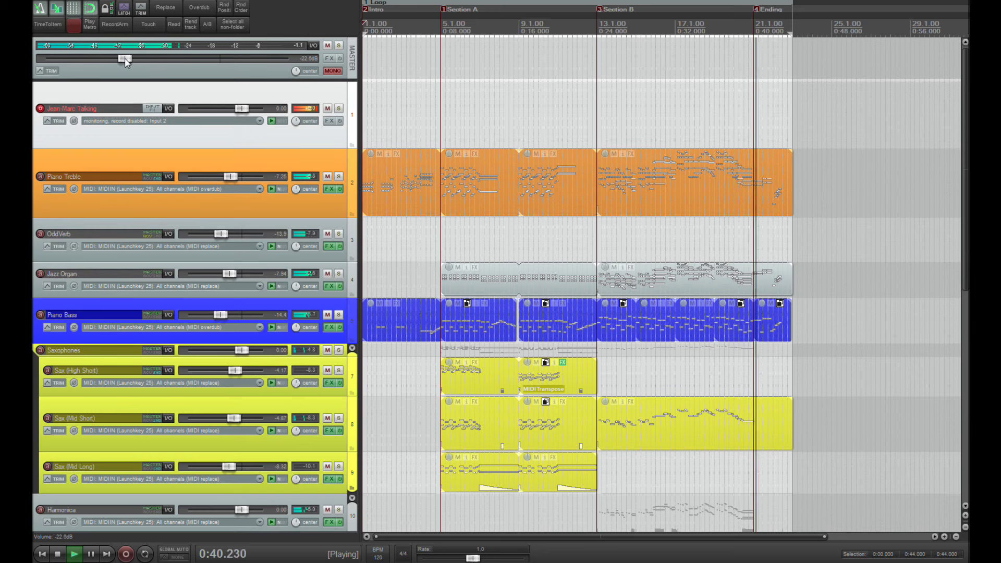
click(146, 555)
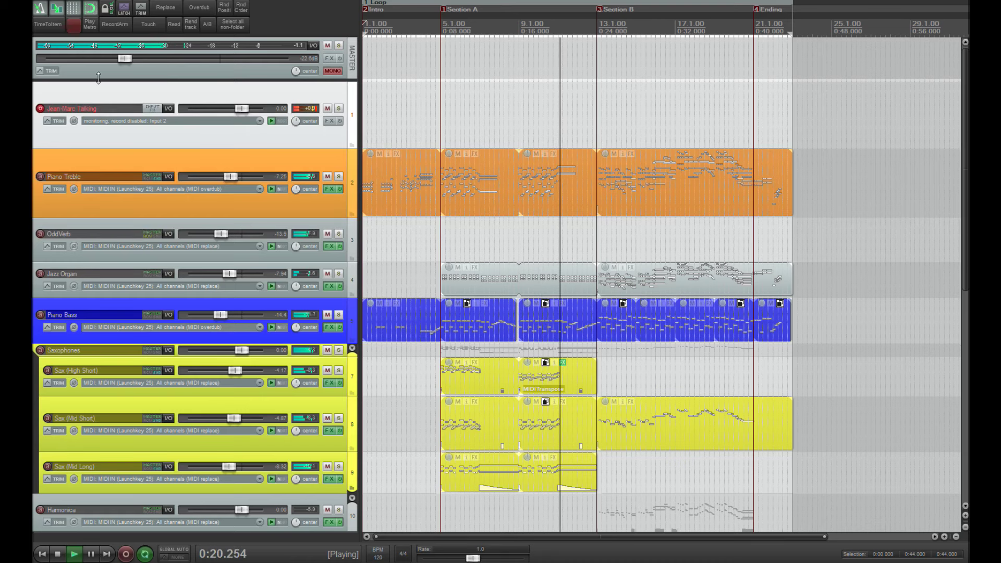
- Adjust the master volume during looped playback, stop the playback, and set the master volume to +2.12 dB
drag(120, 61, 114, 65)
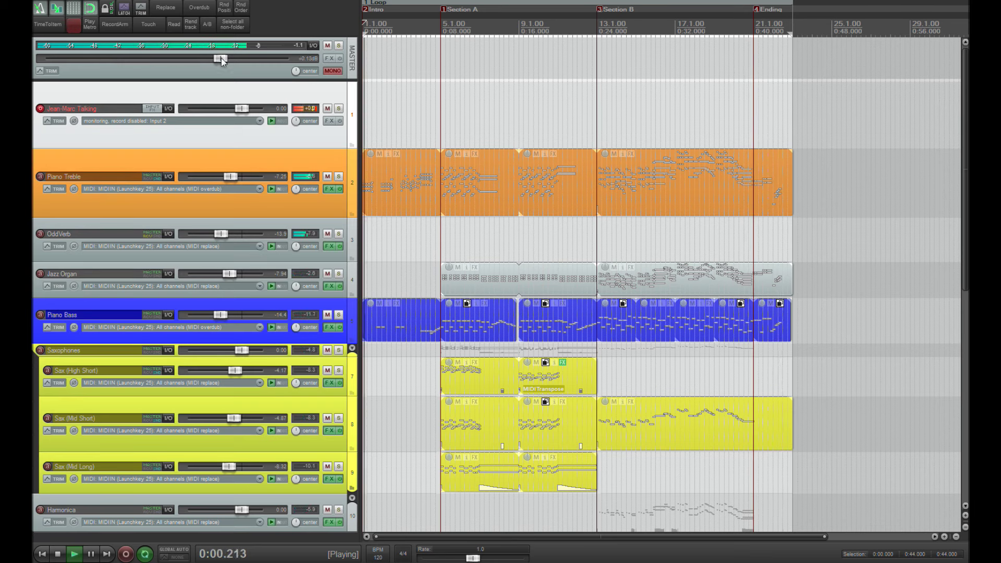
key(space)
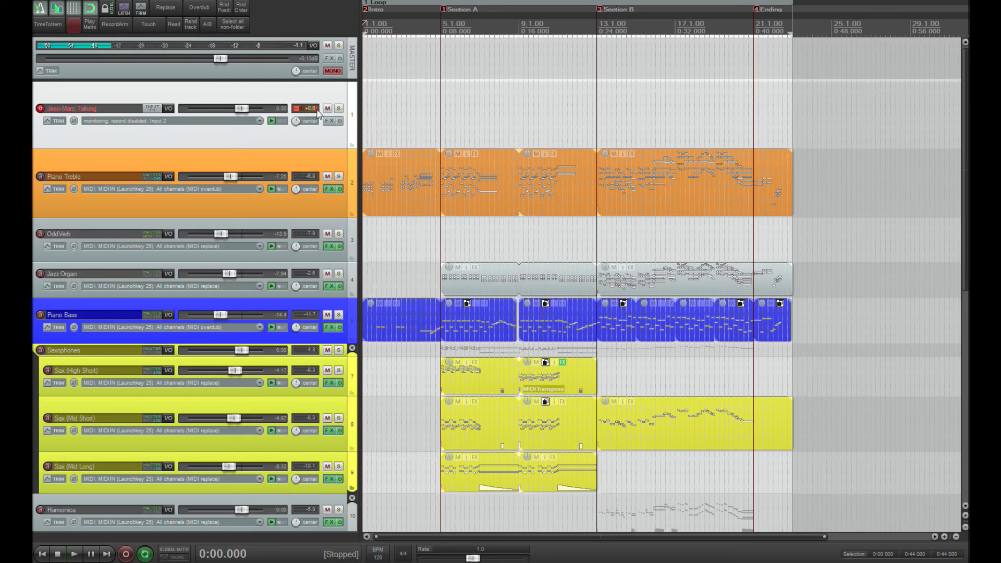
drag(224, 67, 197, 64)
drag(200, 58, 230, 61)
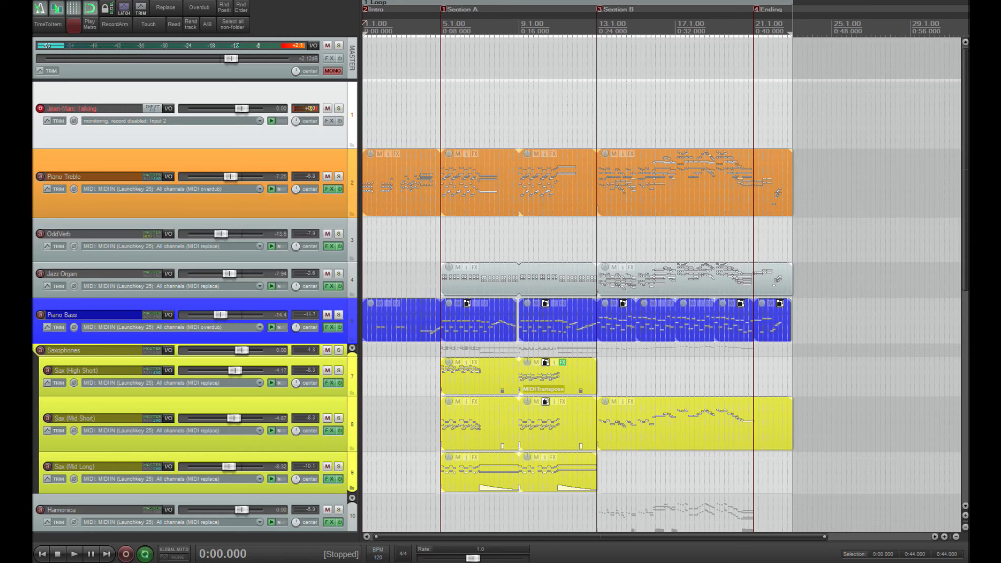
- Reset the master track's peak level indicator
click(288, 44)
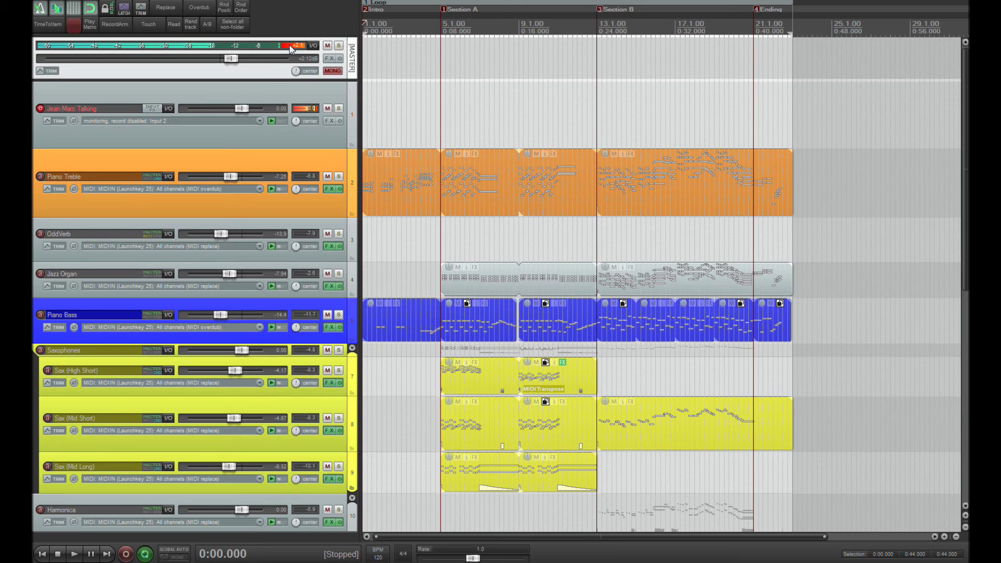
click(290, 45)
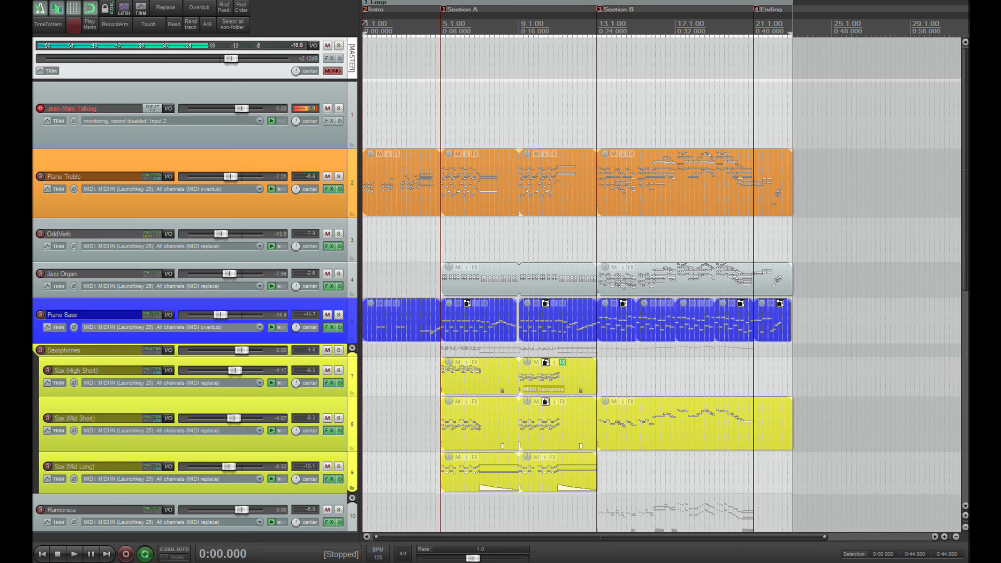
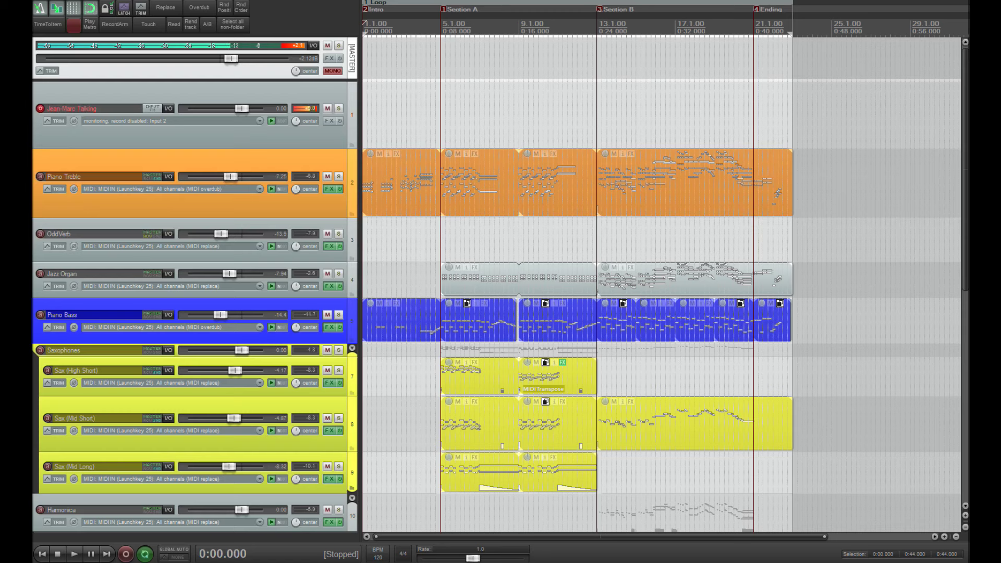
click(299, 46)
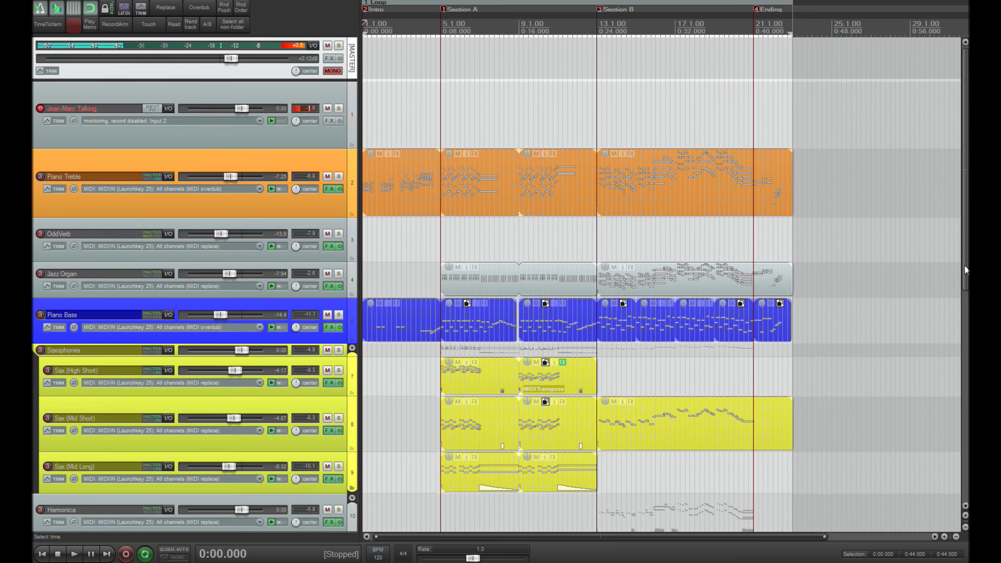
- Look through the colour-coded instrument tracks and folders, from the piano down to the muted tracks and back
scroll(966, 270, down, 10)
scroll(966, 313, down, 2)
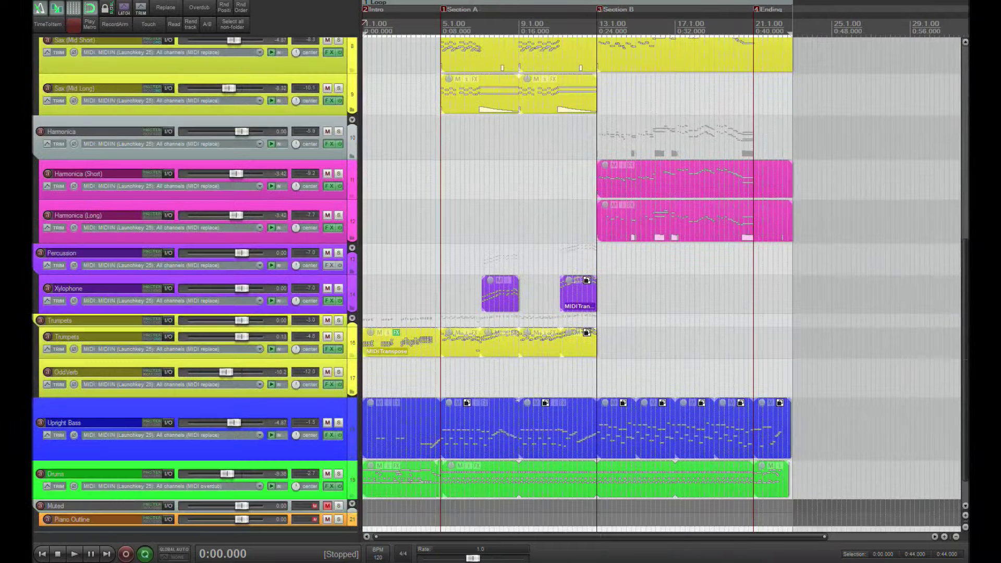
scroll(966, 313, up, 10)
scroll(968, 361, down, 4)
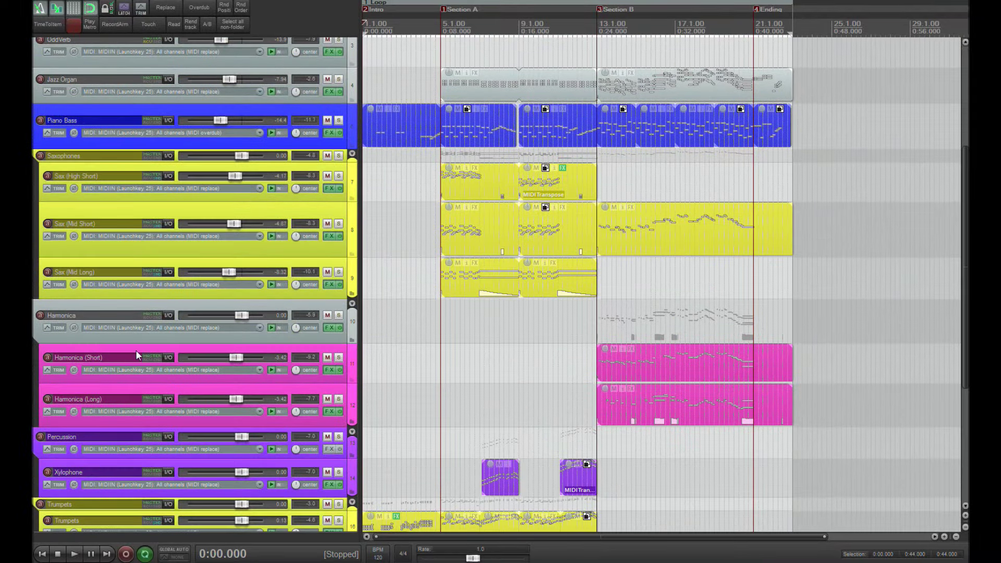
scroll(32, 226, down, 7)
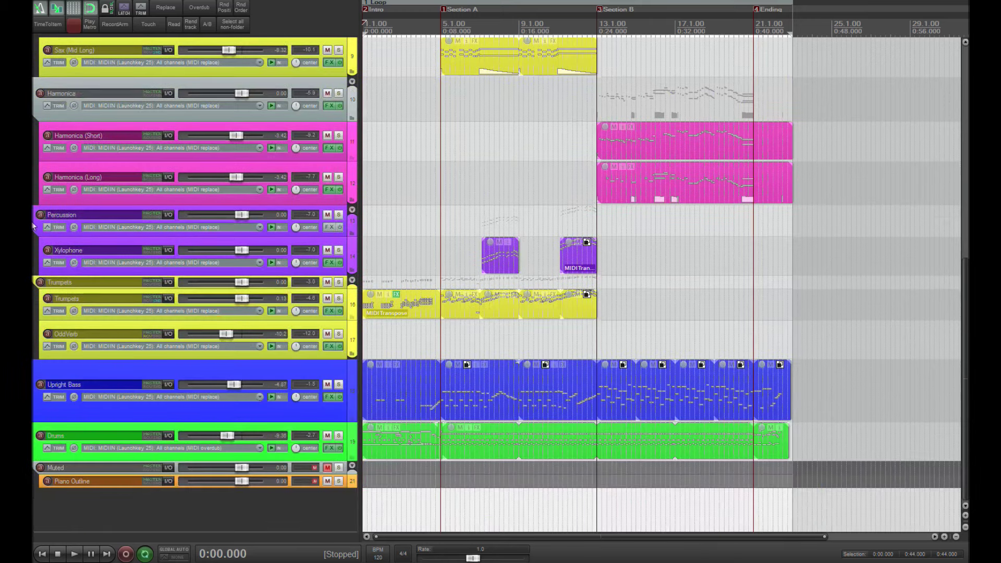
scroll(964, 316, up, 5)
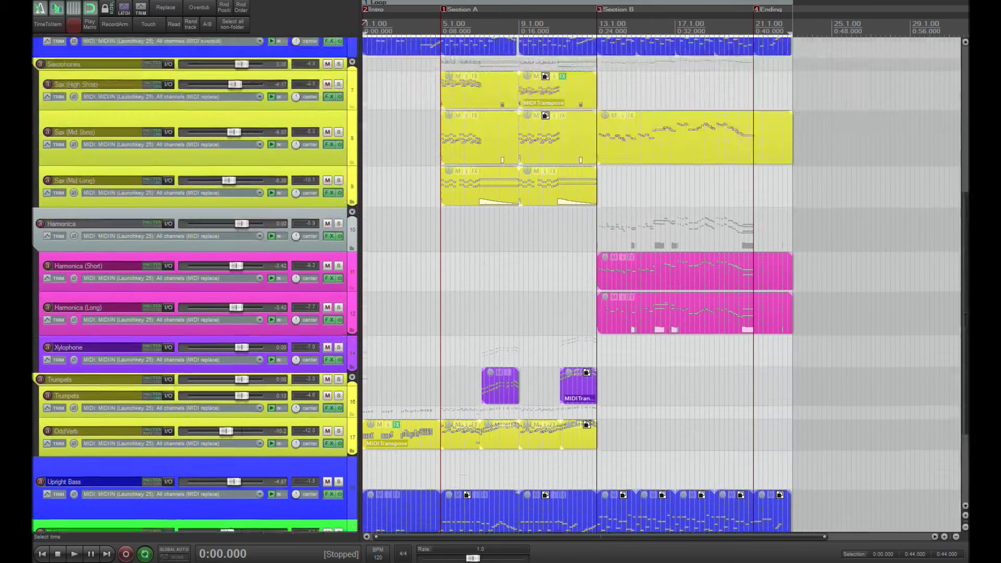
scroll(964, 315, up, 7)
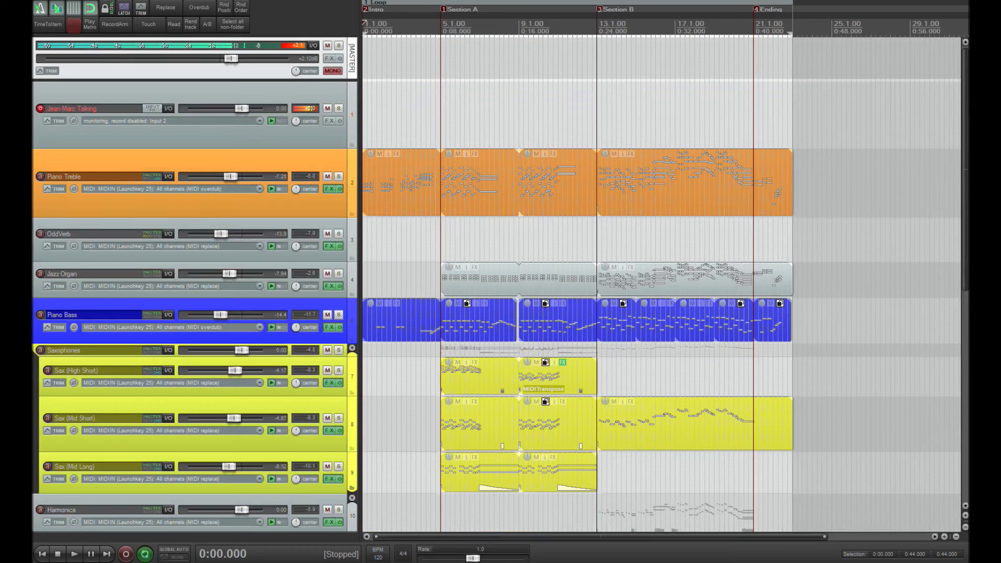
- Open the Auto Color/Icon rules from the Piano Bass track, check the Keys, Vocal and Drum entries, and close the window
right_click(227, 305)
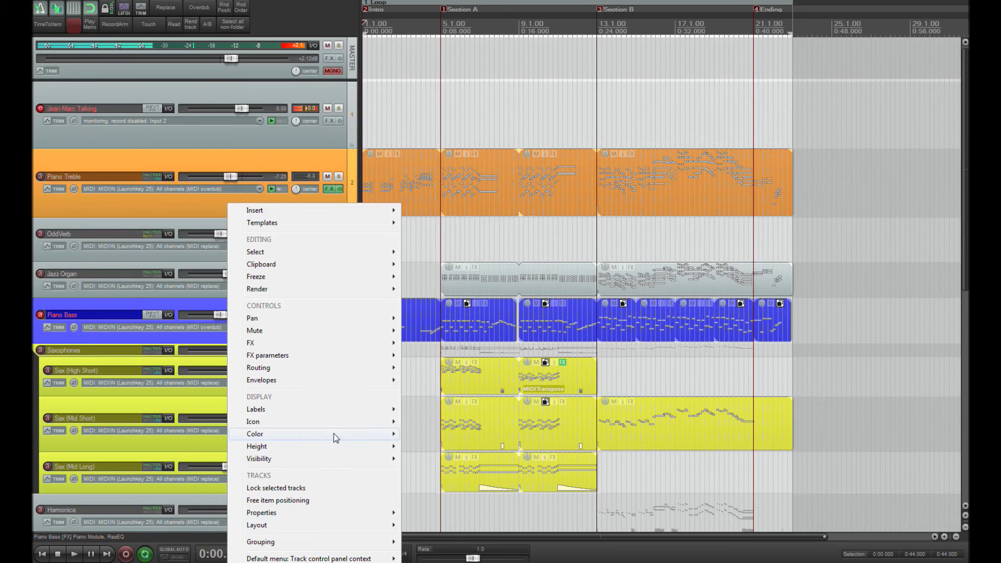
mouse_move(334, 433)
click(185, 436)
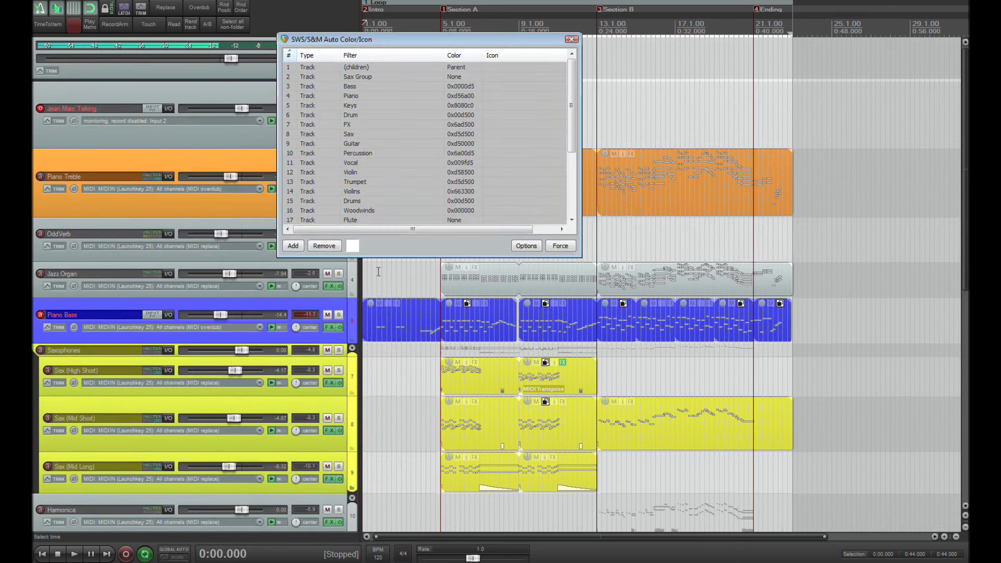
double_click(459, 105)
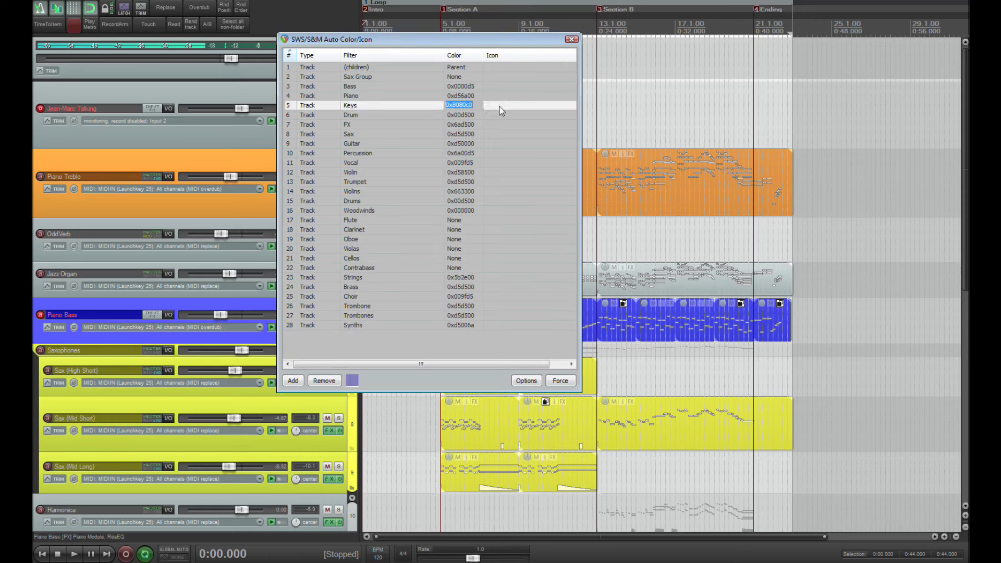
double_click(456, 162)
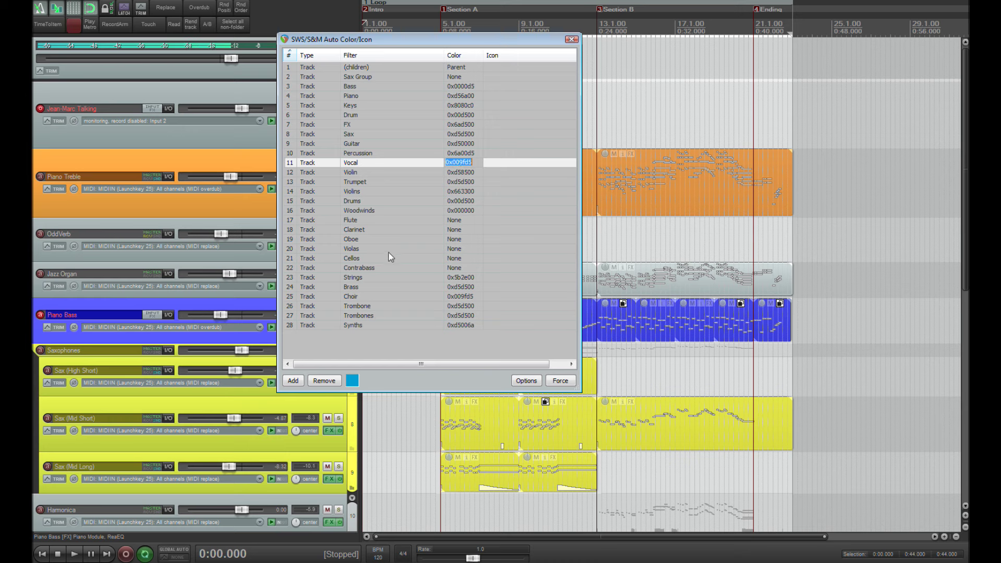
click(376, 116)
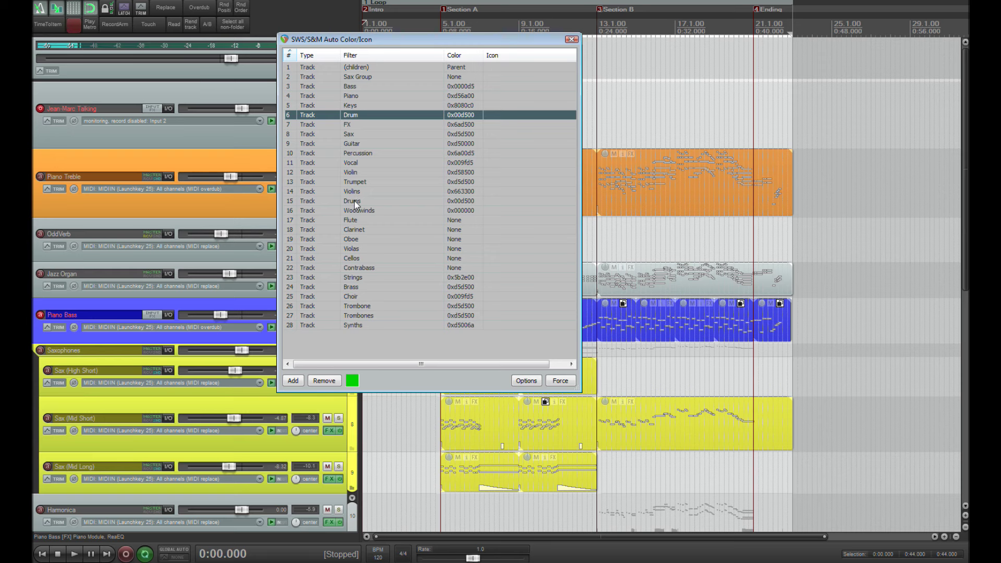
click(572, 39)
- Insert a new track directly above Piano Treble and name it Piano
click(111, 137)
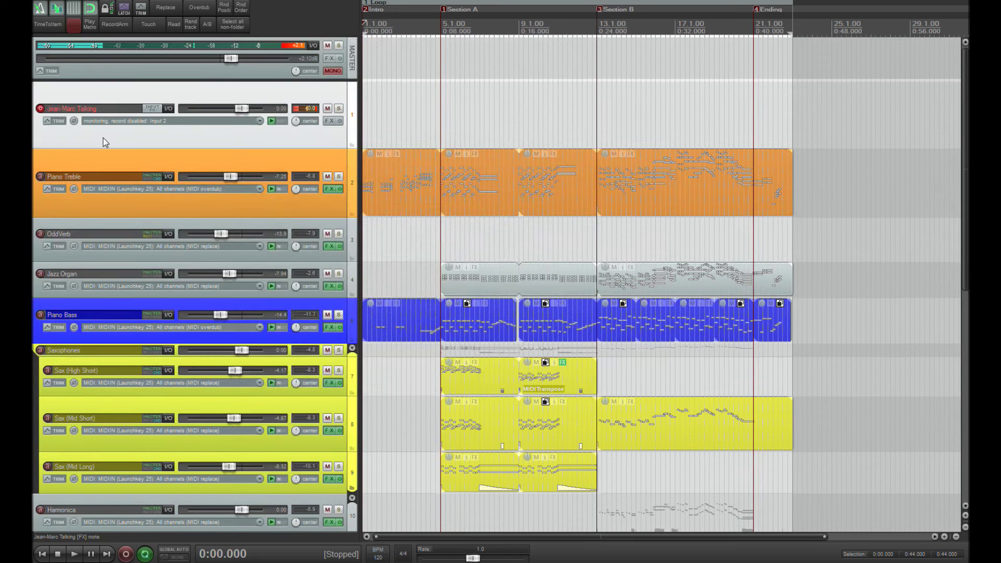
key(ctrl+t)
text(Pianos)
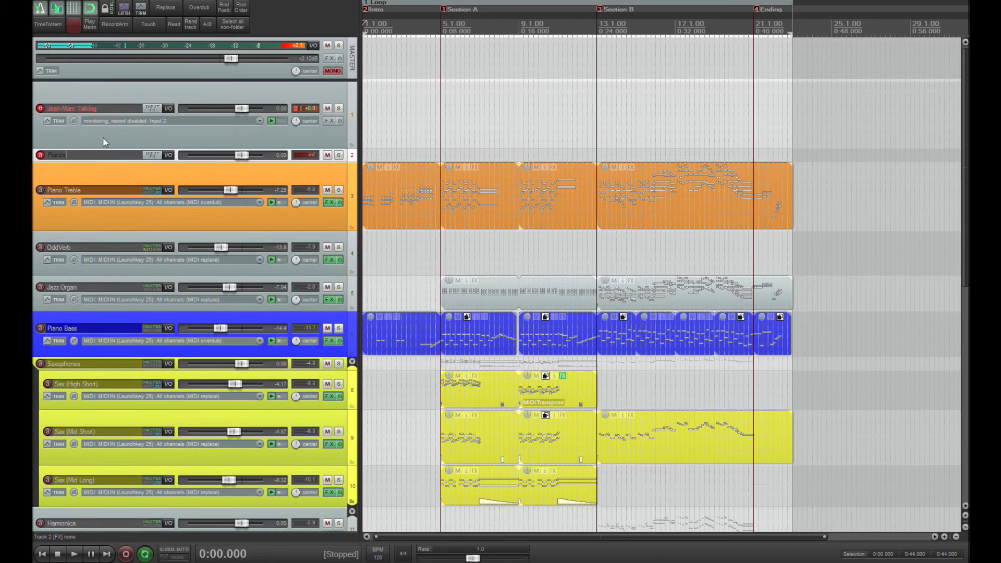
key(Return)
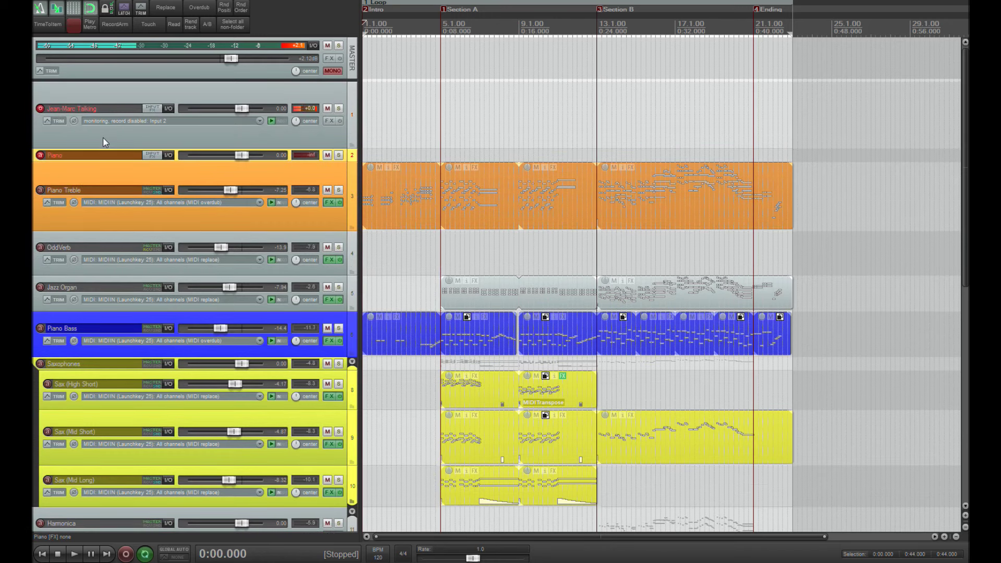
- Nest the Piano Treble, OddVerb and Jazz Organ tracks inside the Piano track as its folder children
click(121, 172)
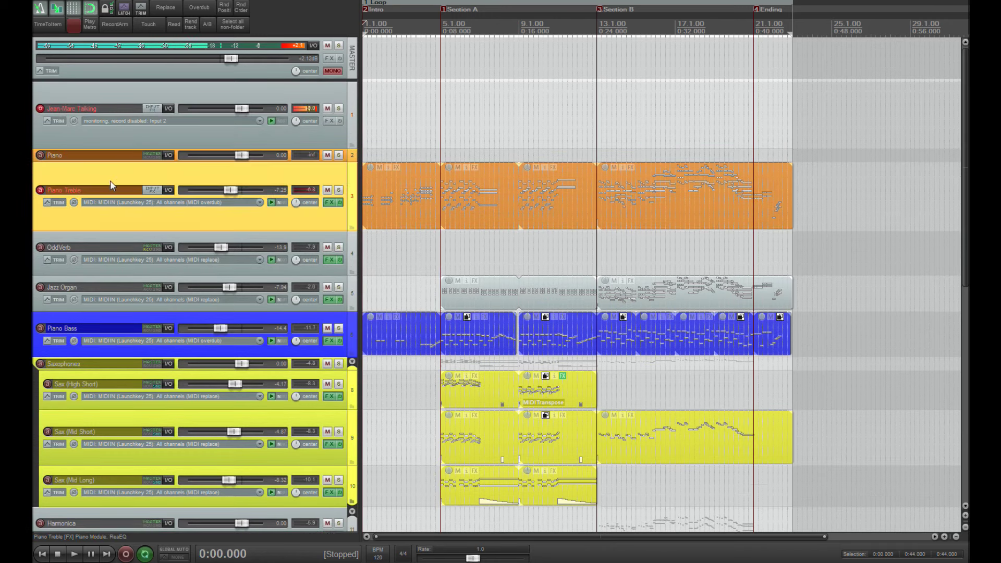
shift+click(92, 281)
drag(92, 280, 121, 305)
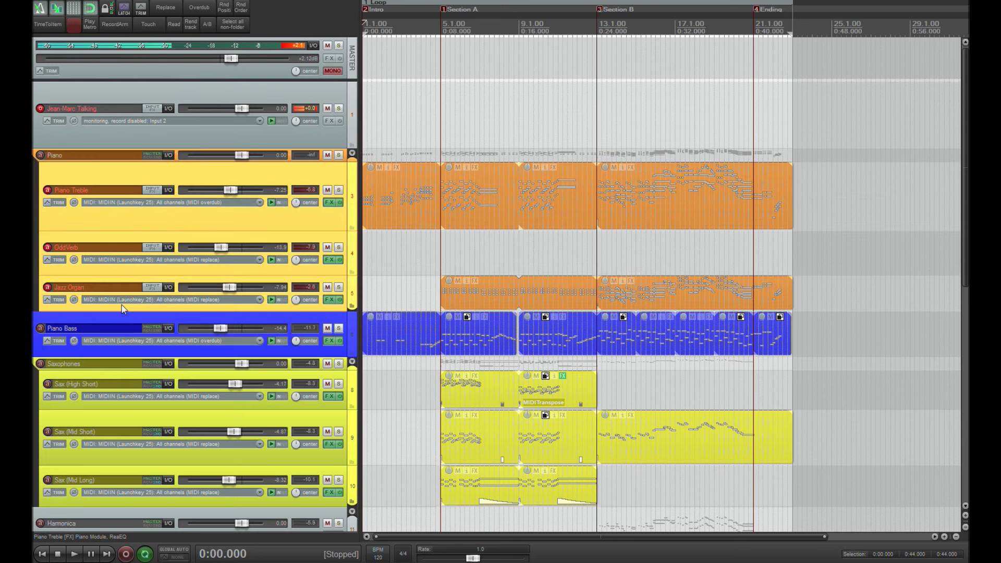
- Select the Piano folder track and compare its grouping and colour with the saxophone, harmonica, percussion and trumpet folders
drag(964, 218, 962, 254)
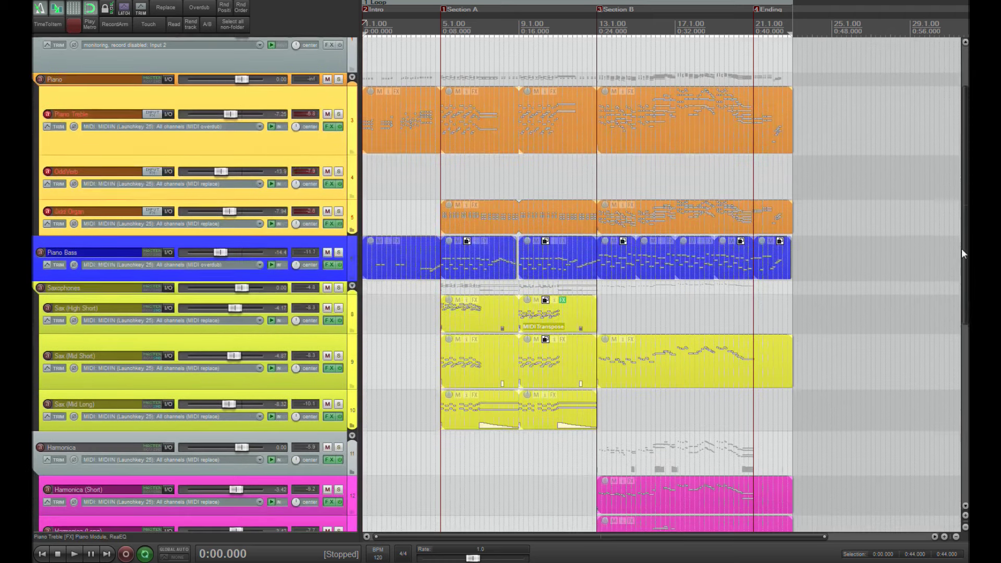
click(73, 76)
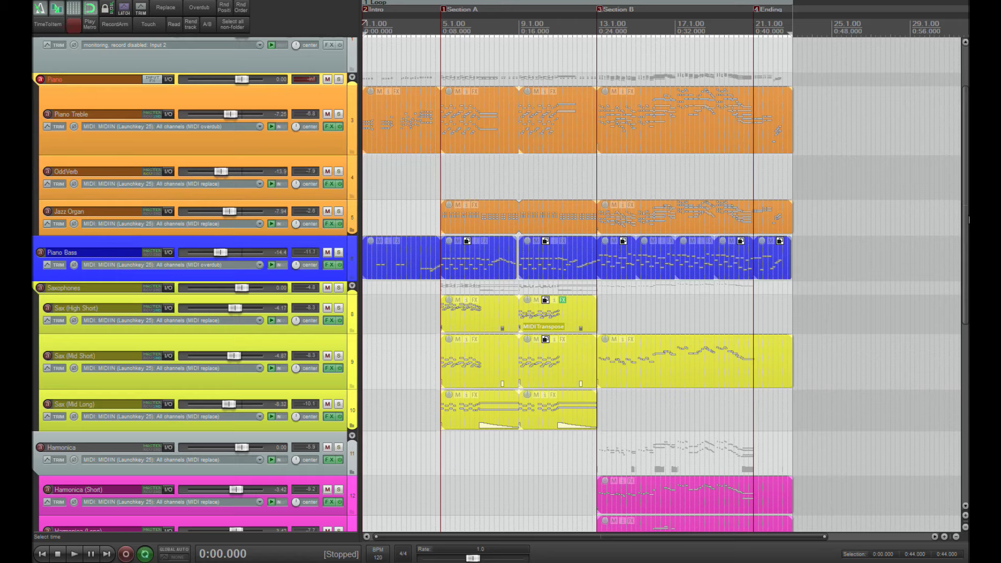
drag(967, 223, 963, 329)
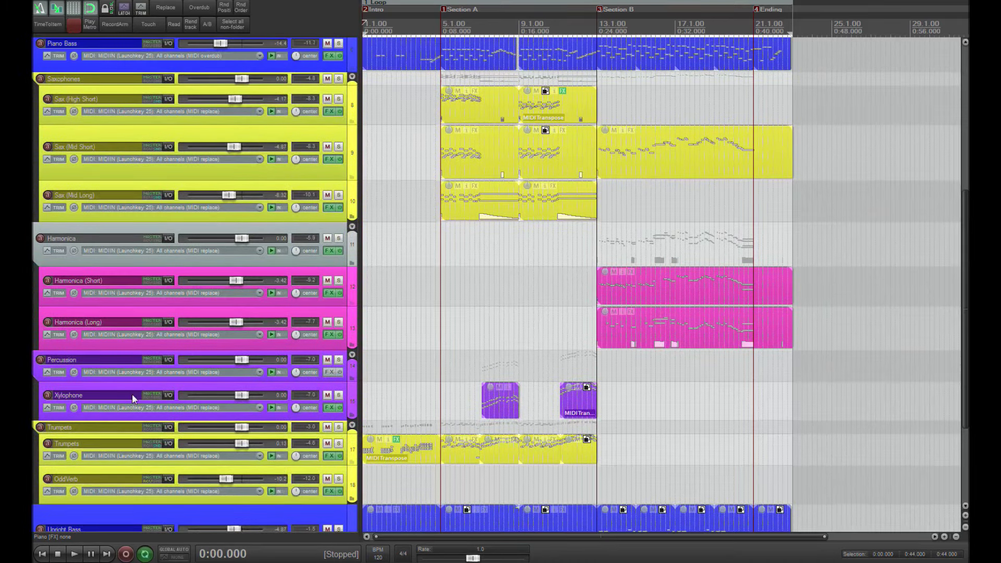
drag(963, 247, 962, 223)
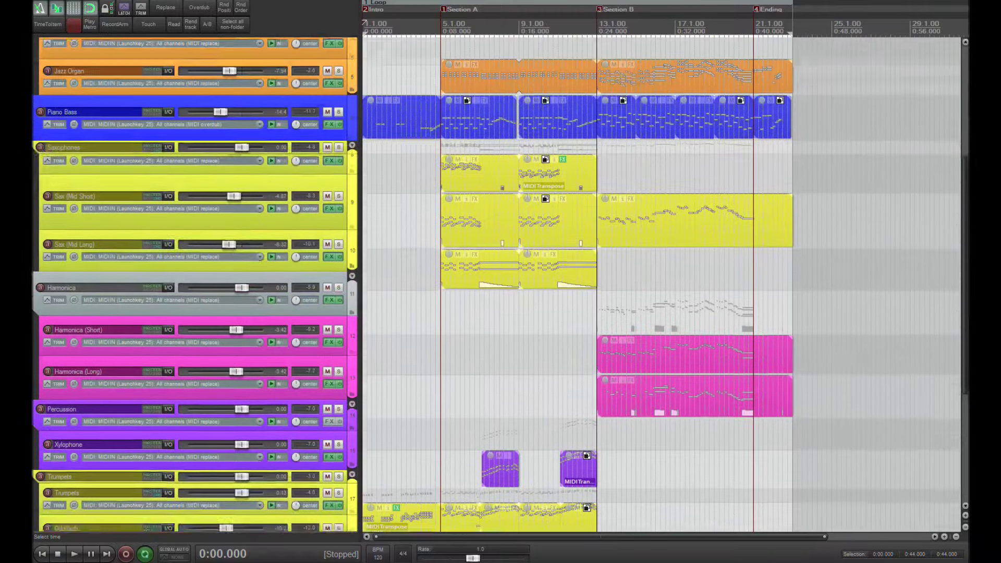
scroll(99, 355, down, 3)
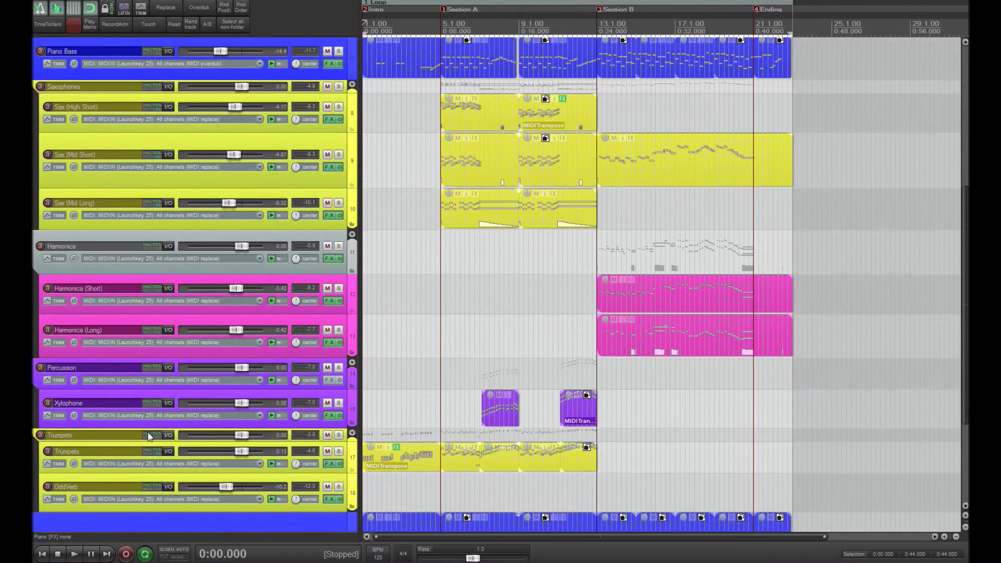
drag(965, 266, 968, 171)
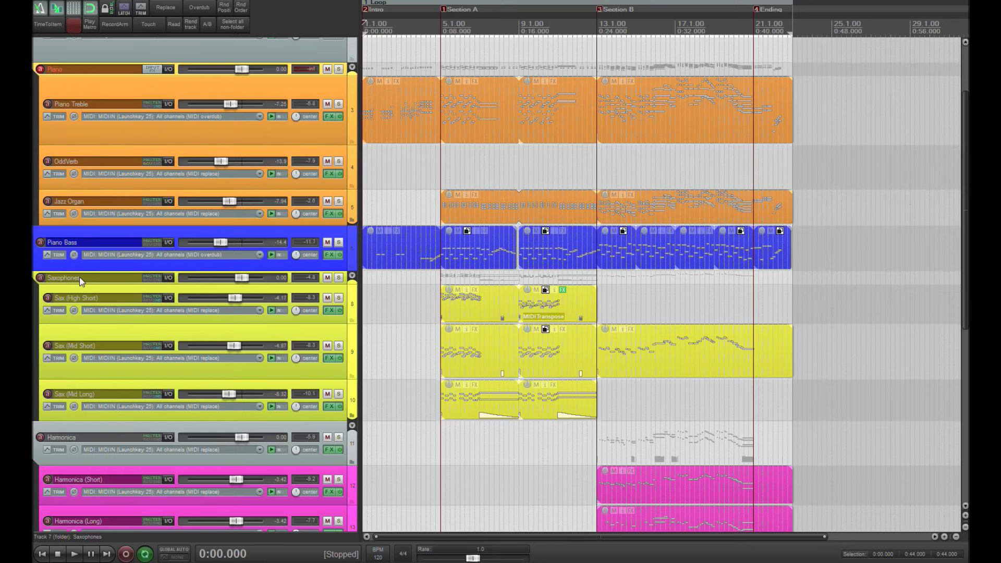
drag(964, 226, 964, 186)
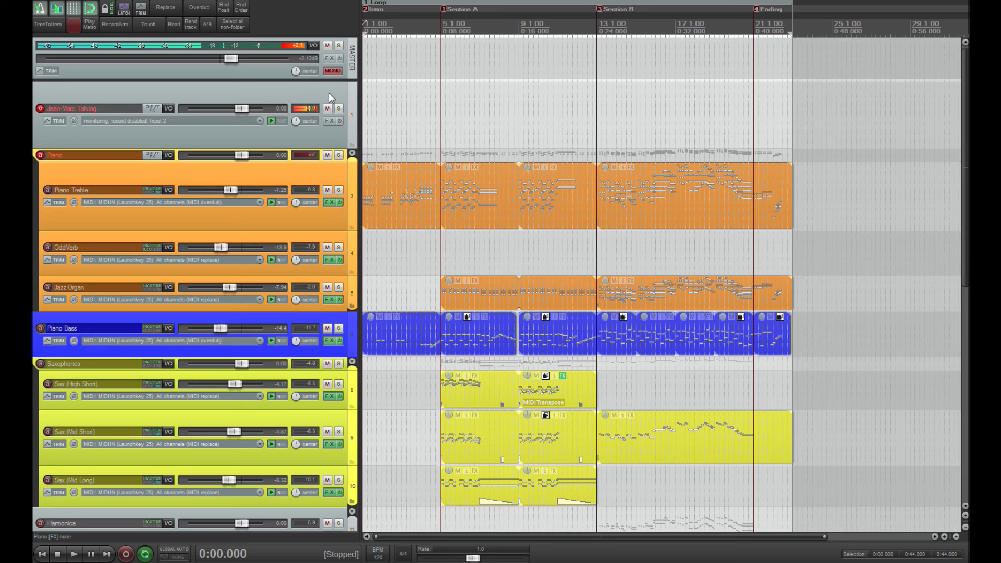
- Place the edit cursor at 0:50, past the ending, and display a much longer stretch of the timeline
click(319, 112)
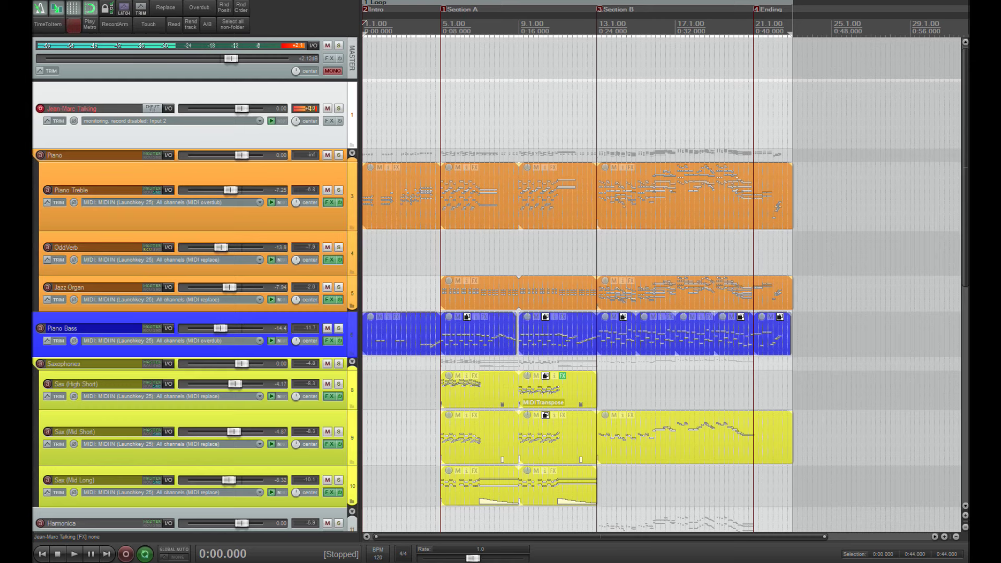
click(853, 438)
scroll(672, 396, down, 5)
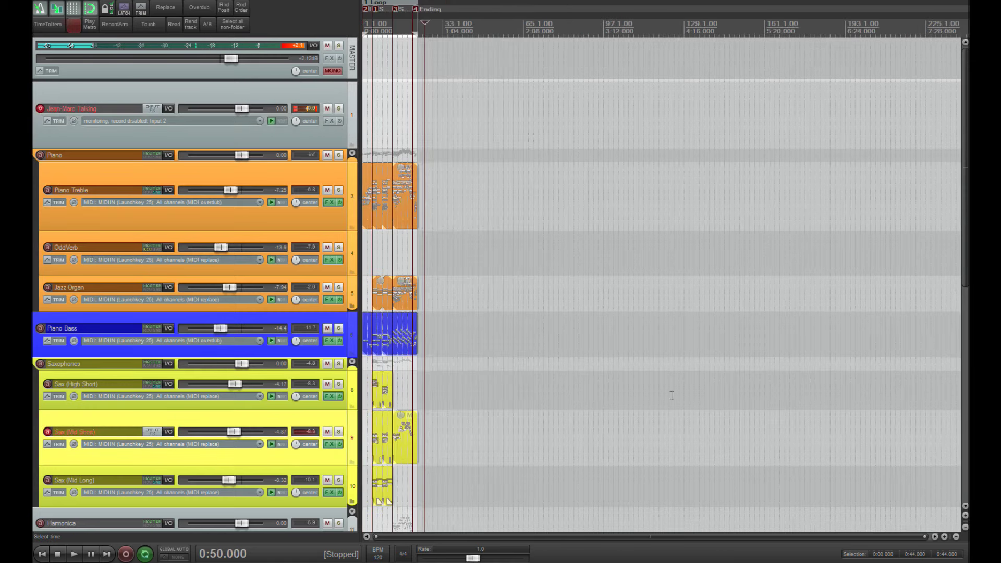
- Fit all tracks and the whole arrangement in view and reset the peak readings of the master and talking tracks
scroll(672, 396, up, 5)
scroll(628, 373, down, 5)
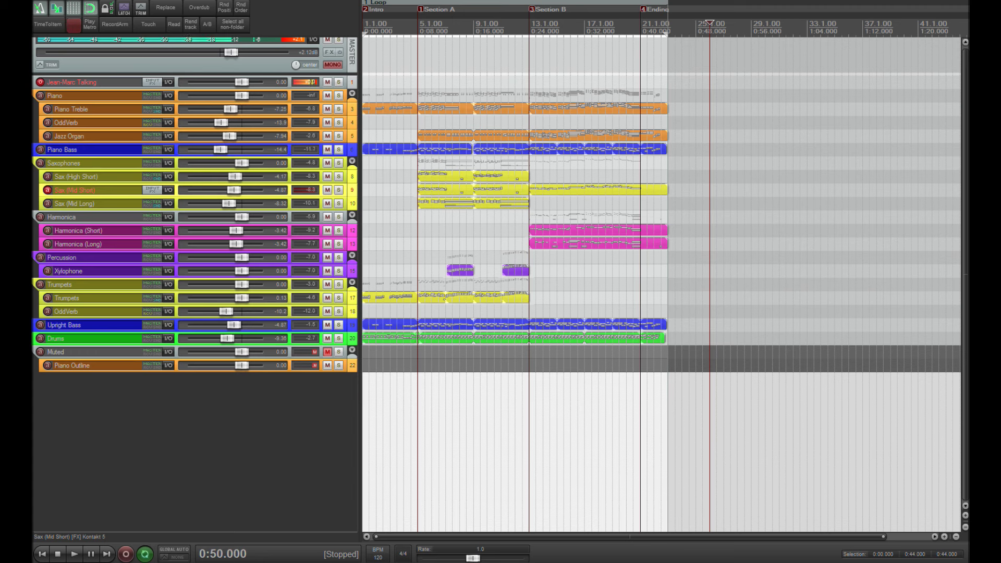
click(293, 39)
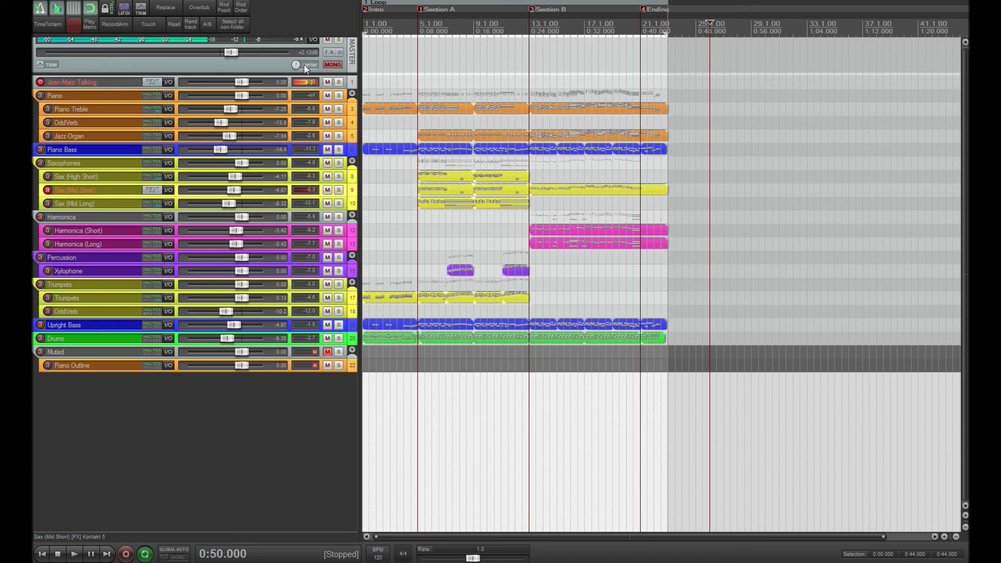
click(312, 81)
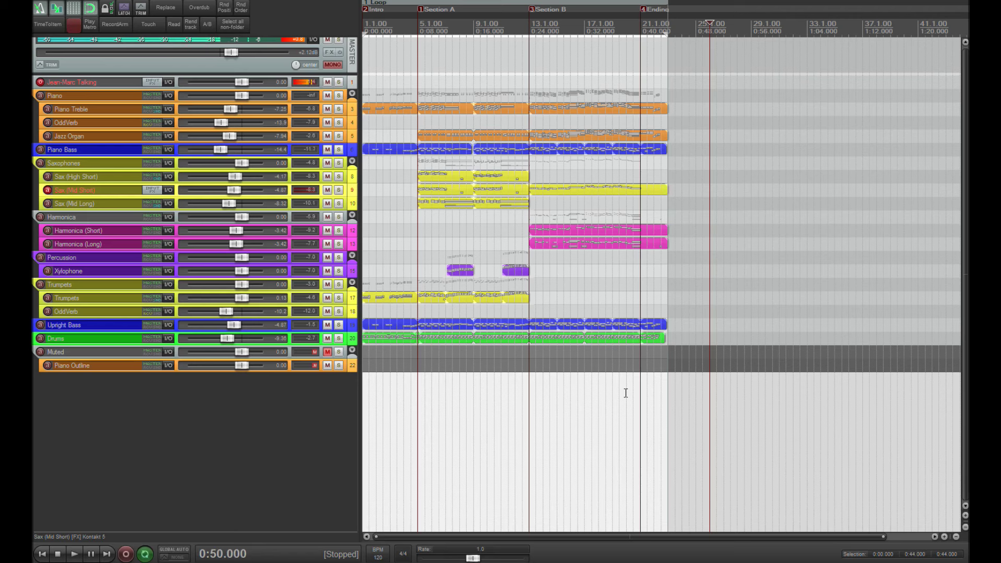
click(289, 39)
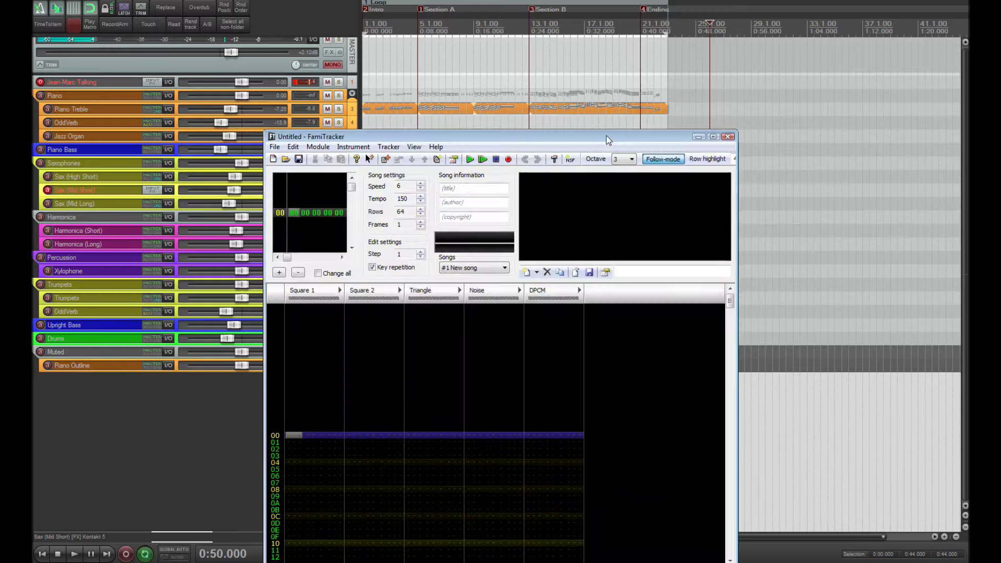
- Switch to FamiTracker, move its window higher and try to open the recent module The Mines.ftm
drag(607, 139, 596, 14)
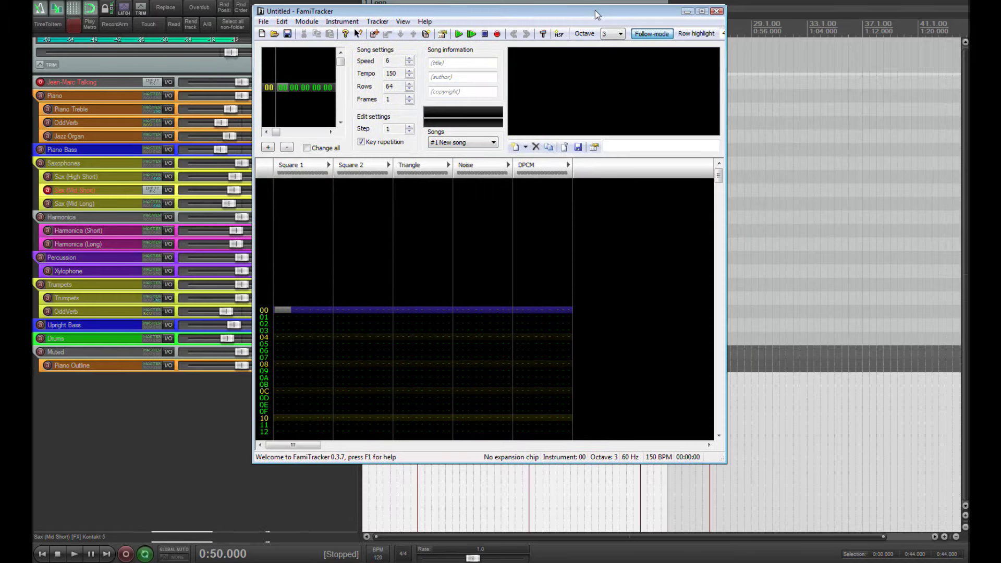
click(263, 24)
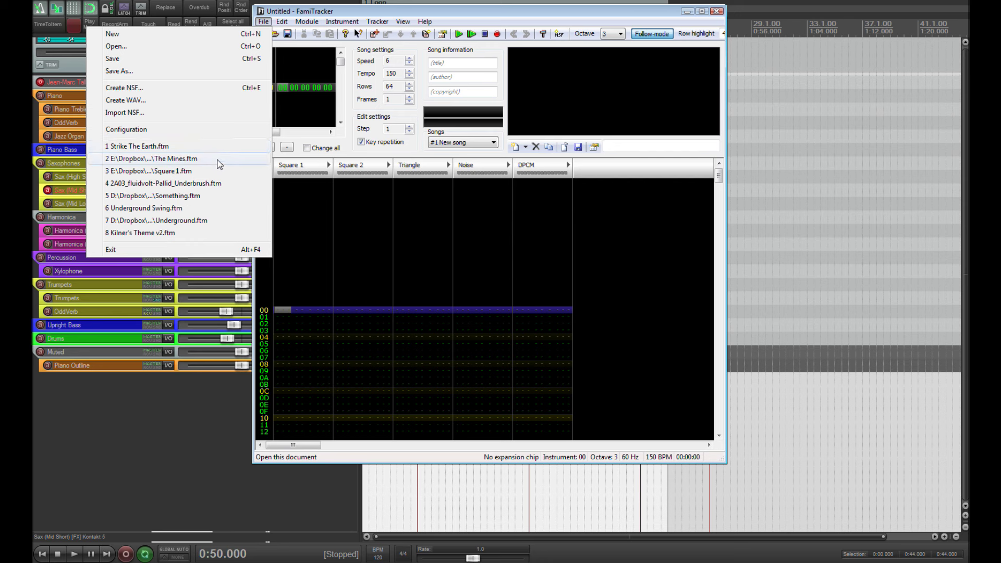
click(269, 20)
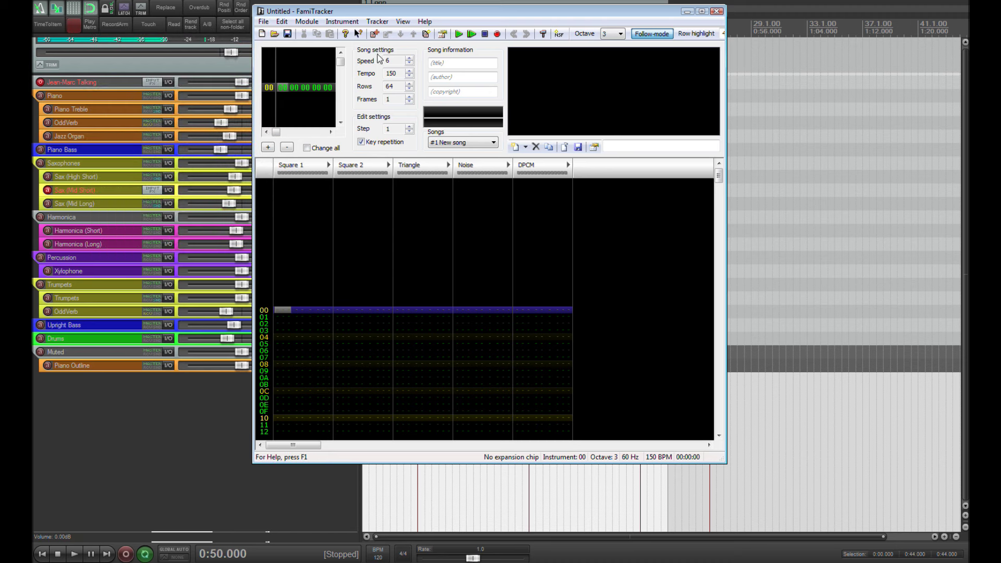
click(265, 21)
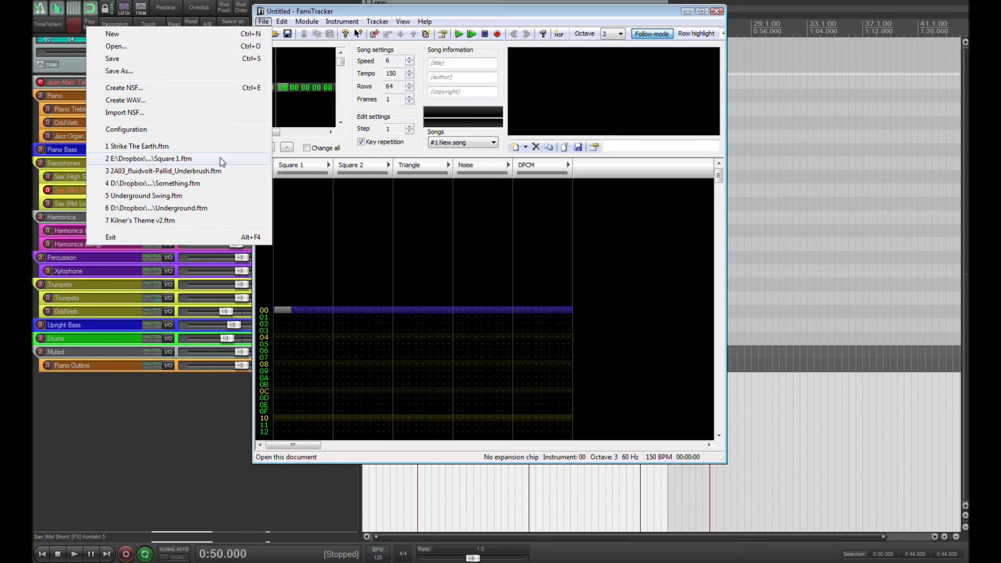
- Browse the Game Rips folder for a FamiTracker module and leave the file browser without opening anything
click(276, 32)
click(277, 32)
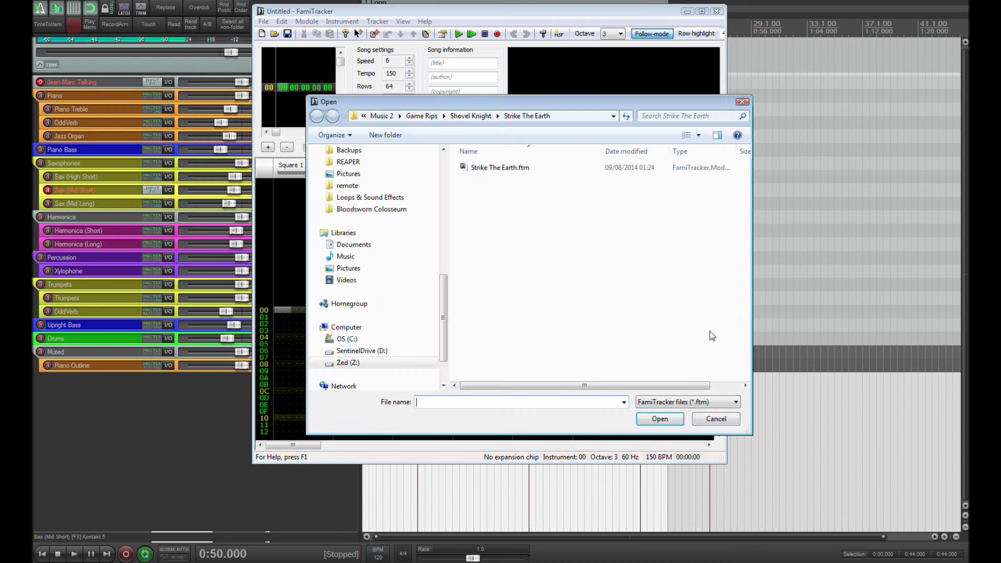
click(422, 116)
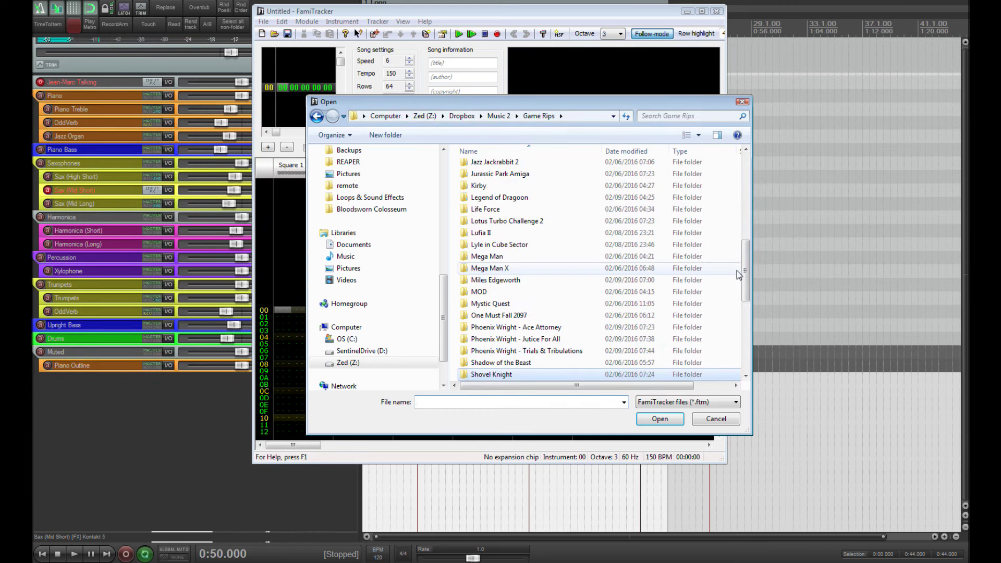
click(749, 360)
scroll(749, 355, up, 15)
key(Escape)
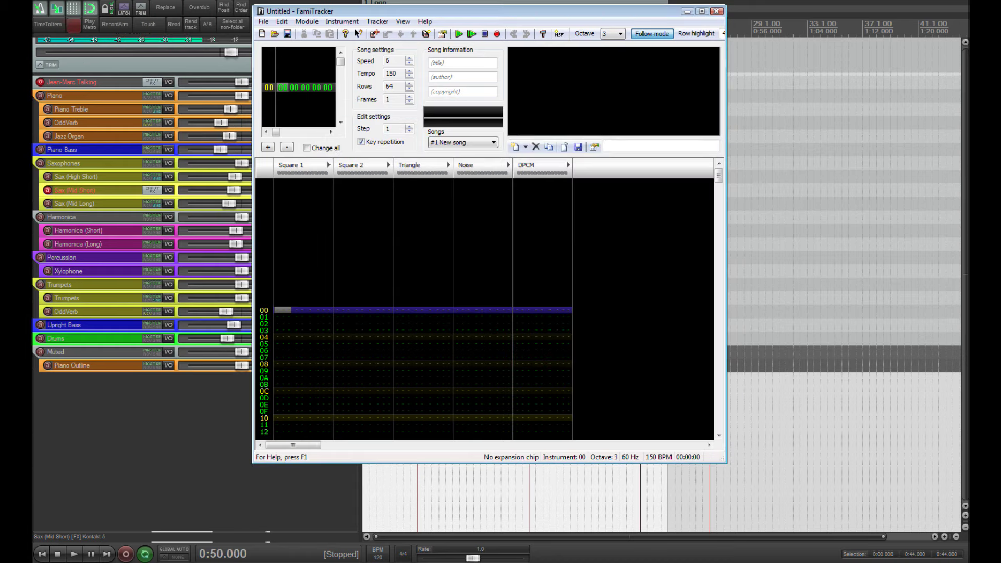
- Try to open the recent module Strike The Earth.ftm and close FamiTracker to return to REAPER
click(264, 22)
click(224, 151)
click(580, 271)
drag(652, 13, 660, 58)
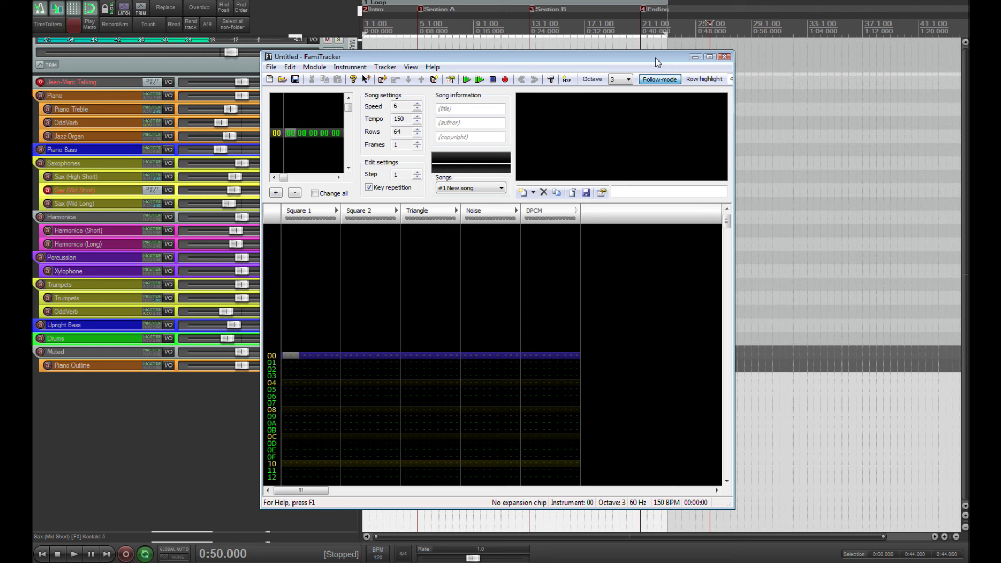
click(724, 59)
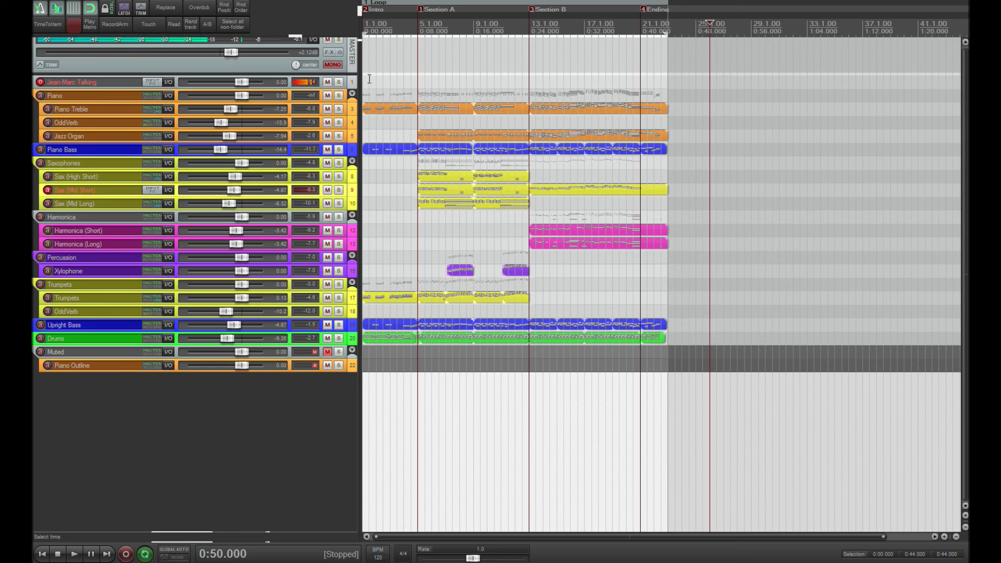
- Play the arrangement from the start, lowering the piano's OddVerb track to about -14.9 dB and the Trumpets child track to about -10.8 dB
click(382, 119)
key(space)
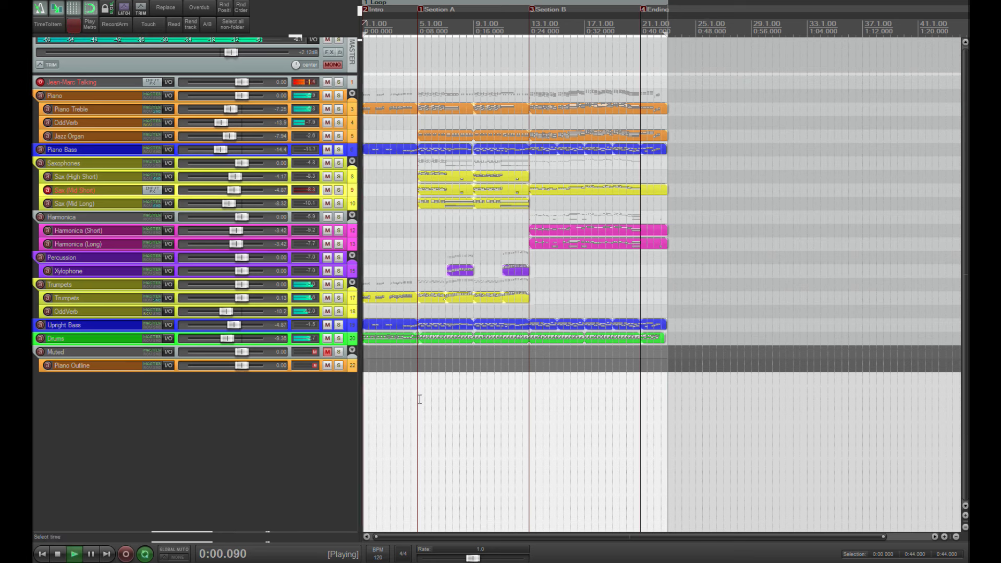
scroll(229, 124, down, 1)
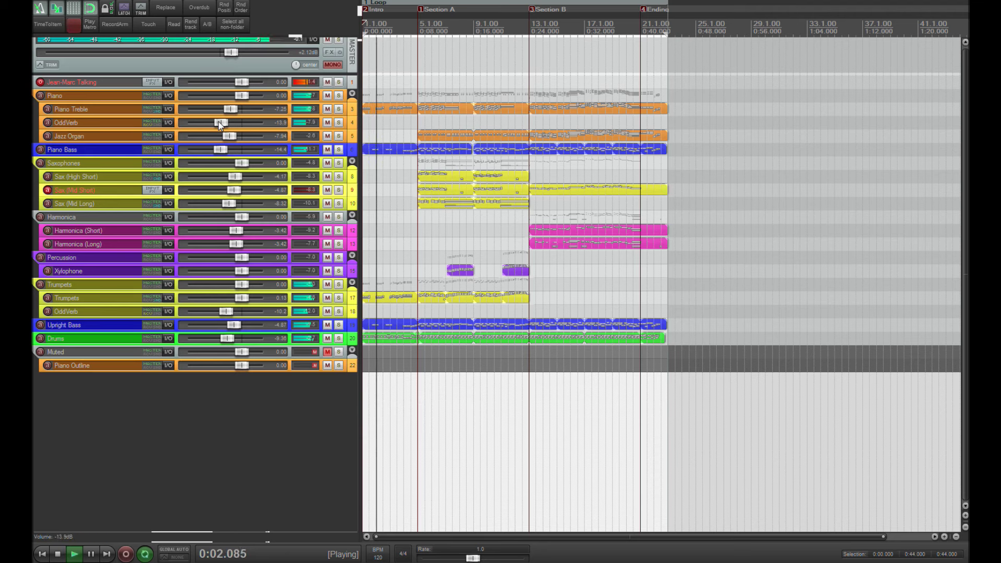
drag(236, 302, 224, 302)
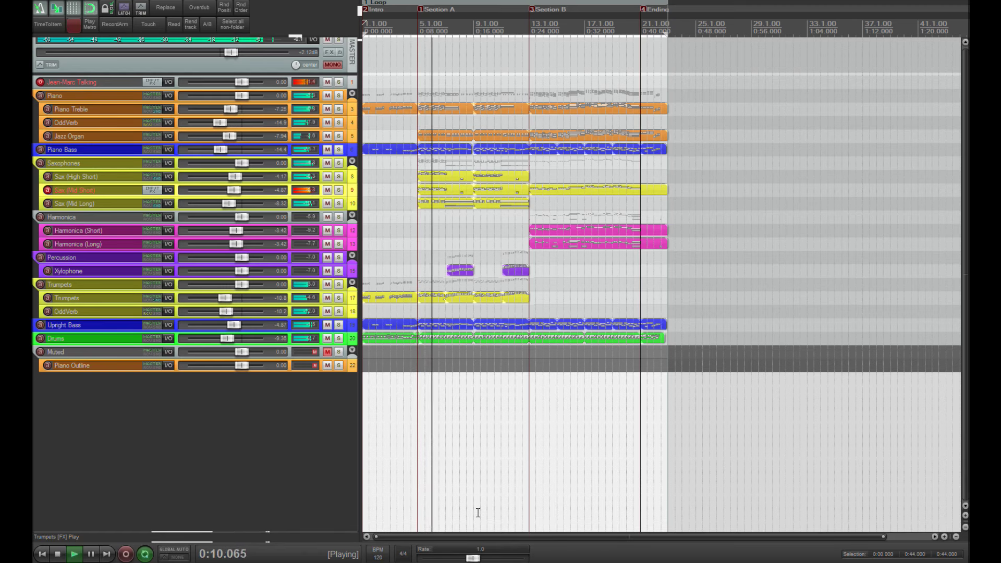
- Switch off repeat and play the arrangement with the talking track muted, unmuting that track once playback has stopped
click(327, 82)
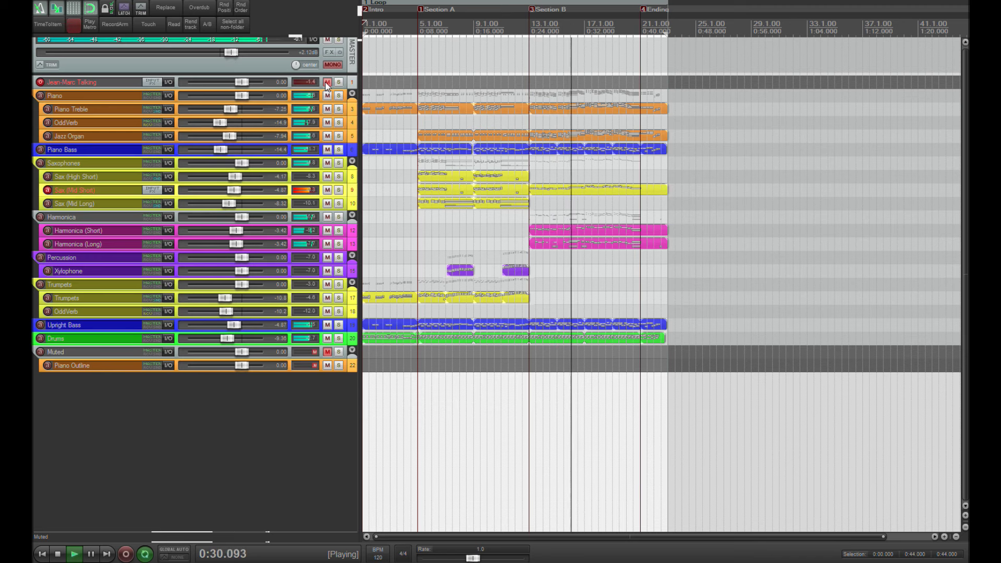
click(145, 554)
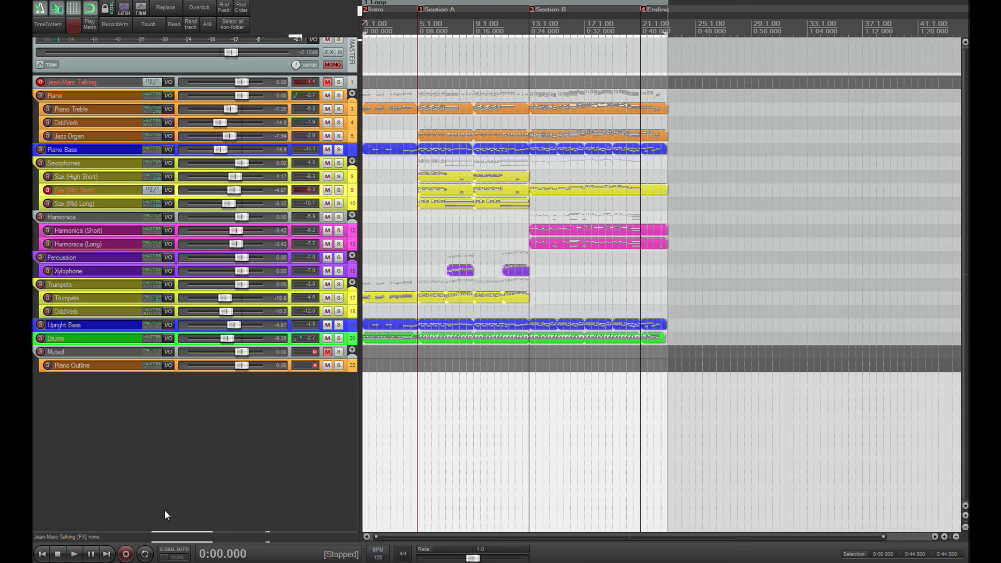
key(space)
key(space)
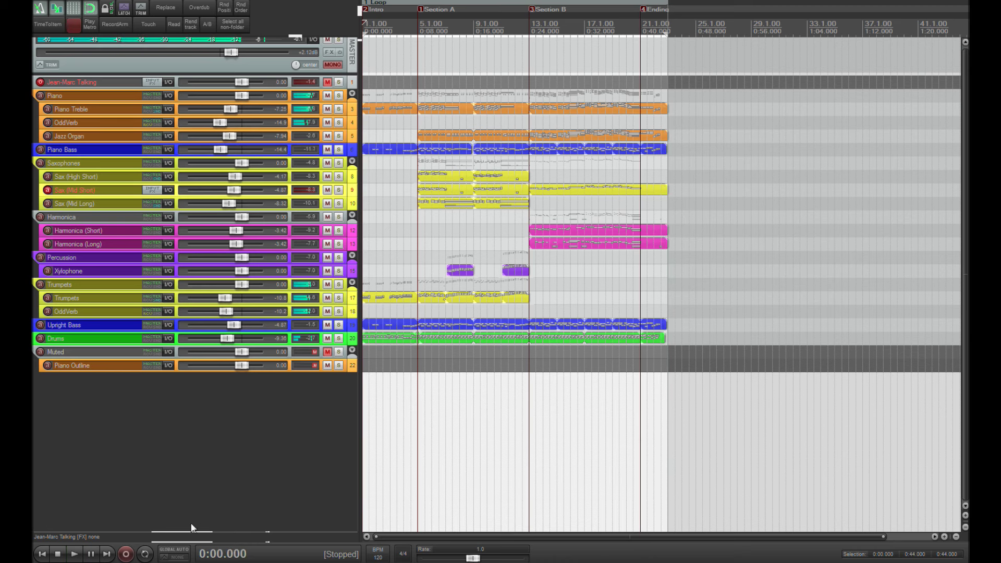
click(327, 82)
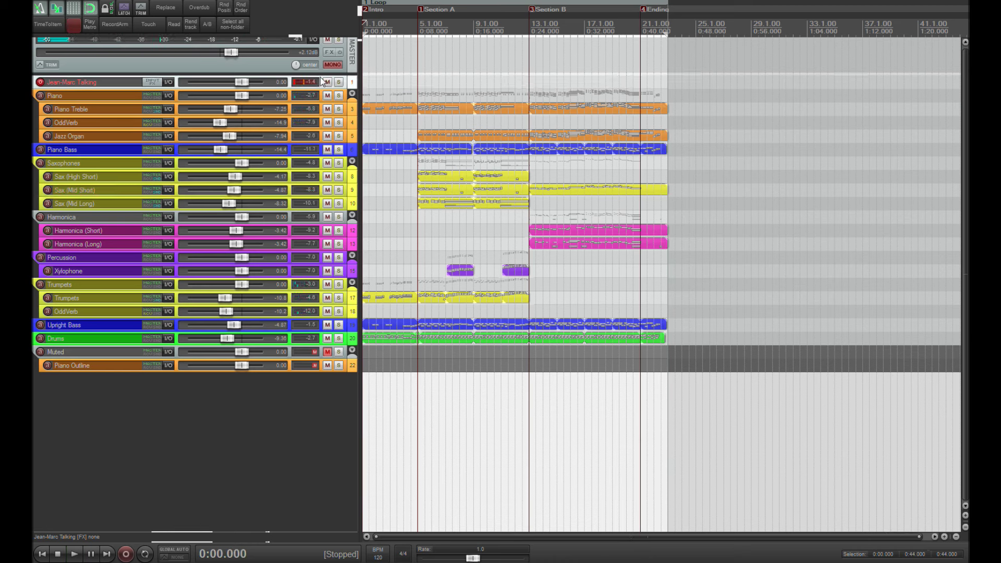